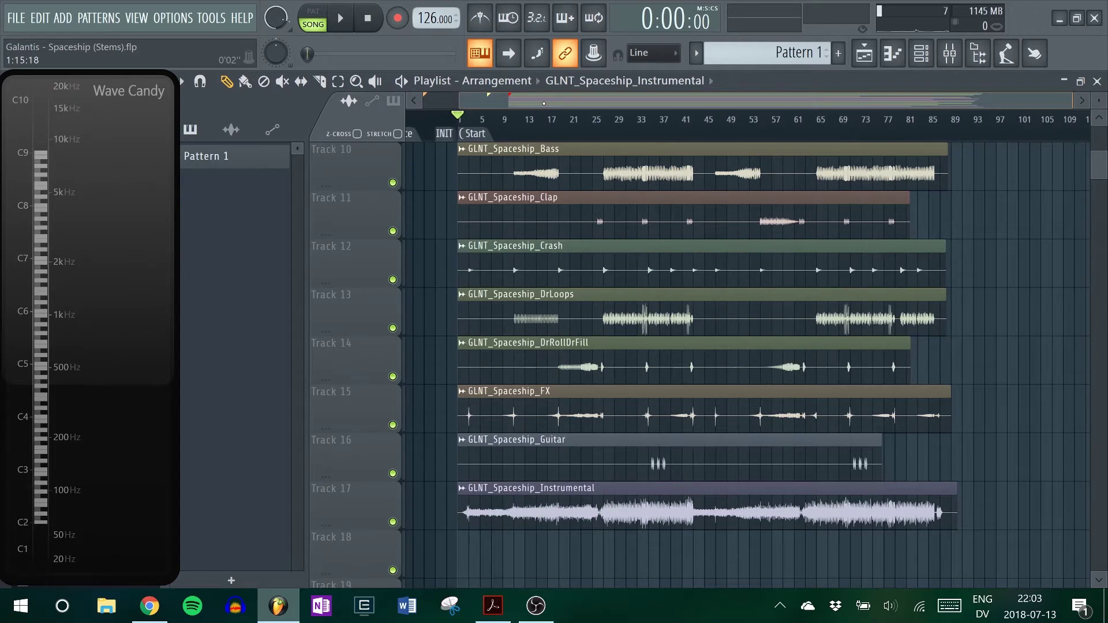
scroll(748, 340, "left", 2)
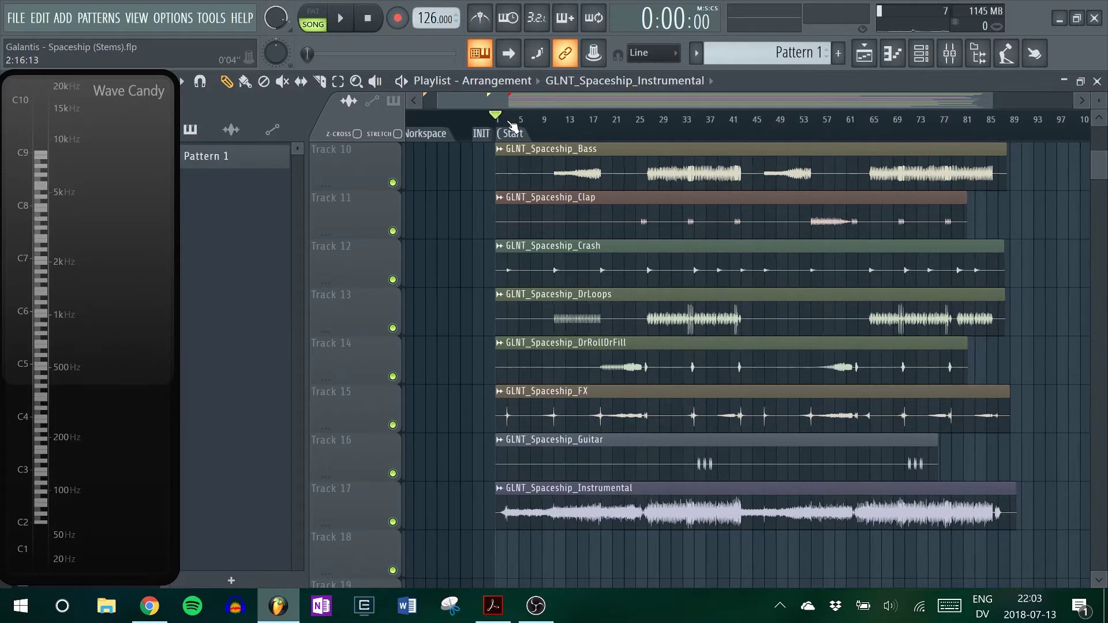
scroll(513, 126, "up", 2)
scroll(513, 126, "down", 2)
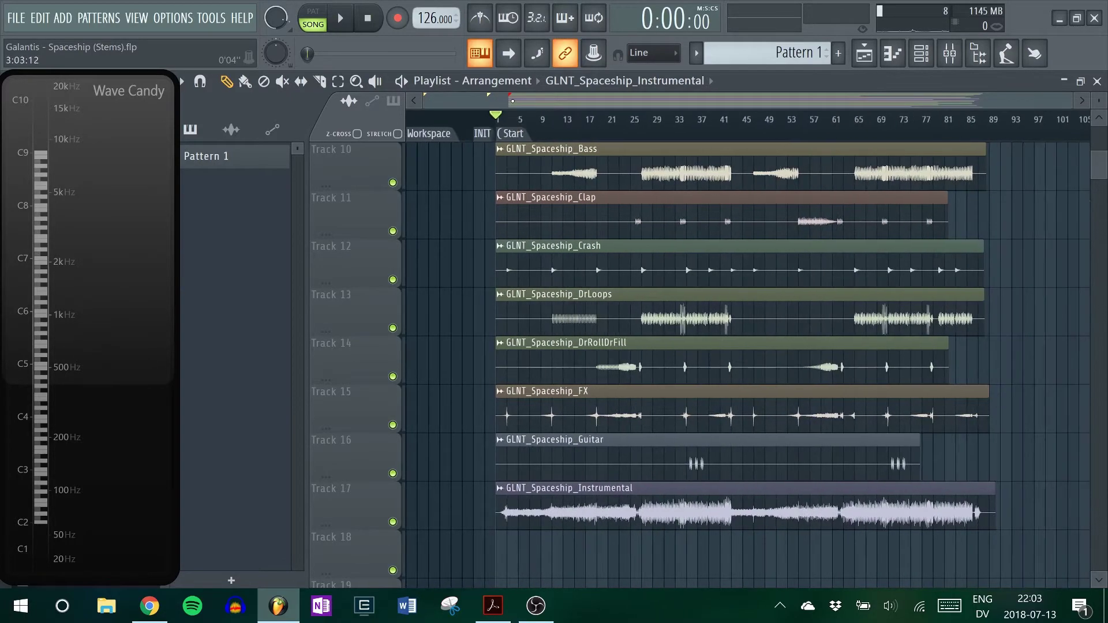
left_click_drag(512, 100, 582, 100)
scroll(483, 124, "down", 3)
scroll(483, 124, "up", 2)
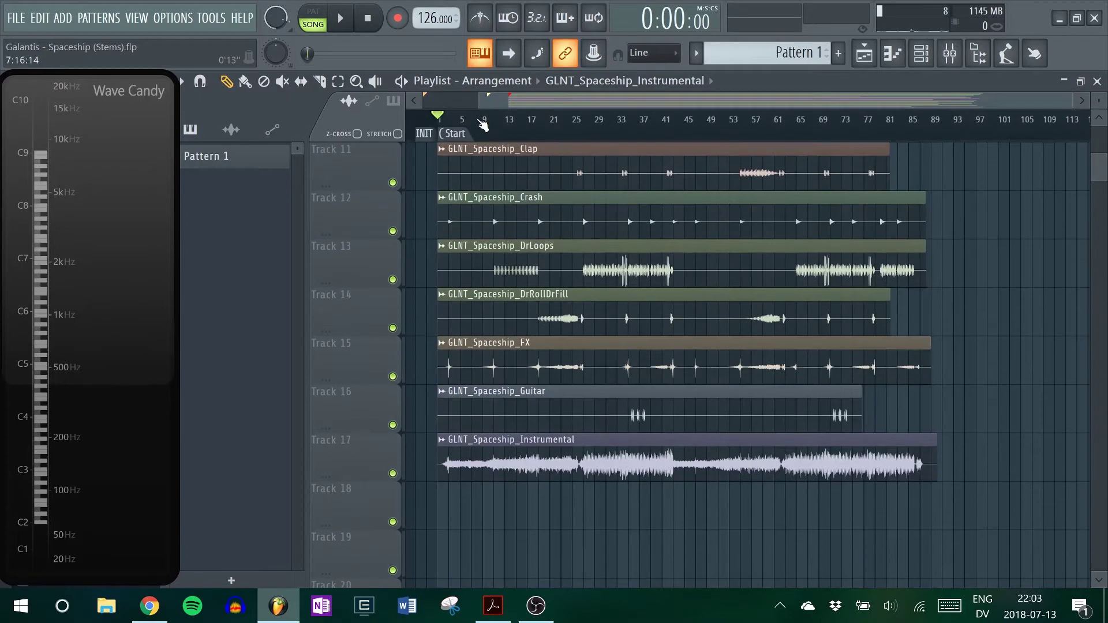
scroll(482, 124, "up", 1)
scroll(488, 112, "down", 2)
scroll(501, 134, "up", 1)
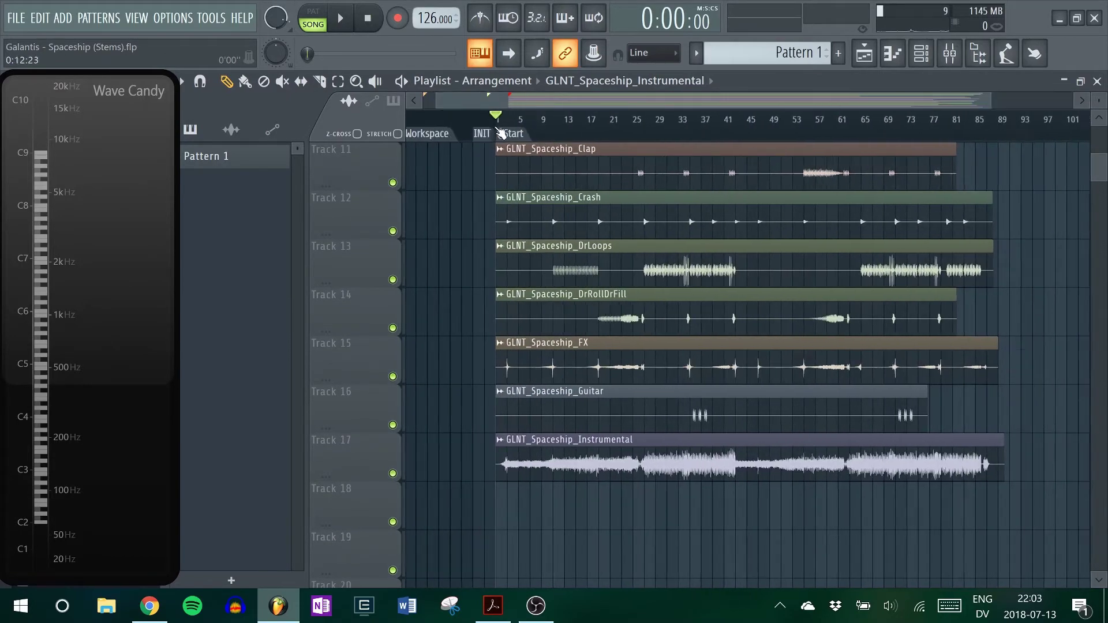
scroll(501, 134, "up", 1)
scroll(583, 131, "up", 1)
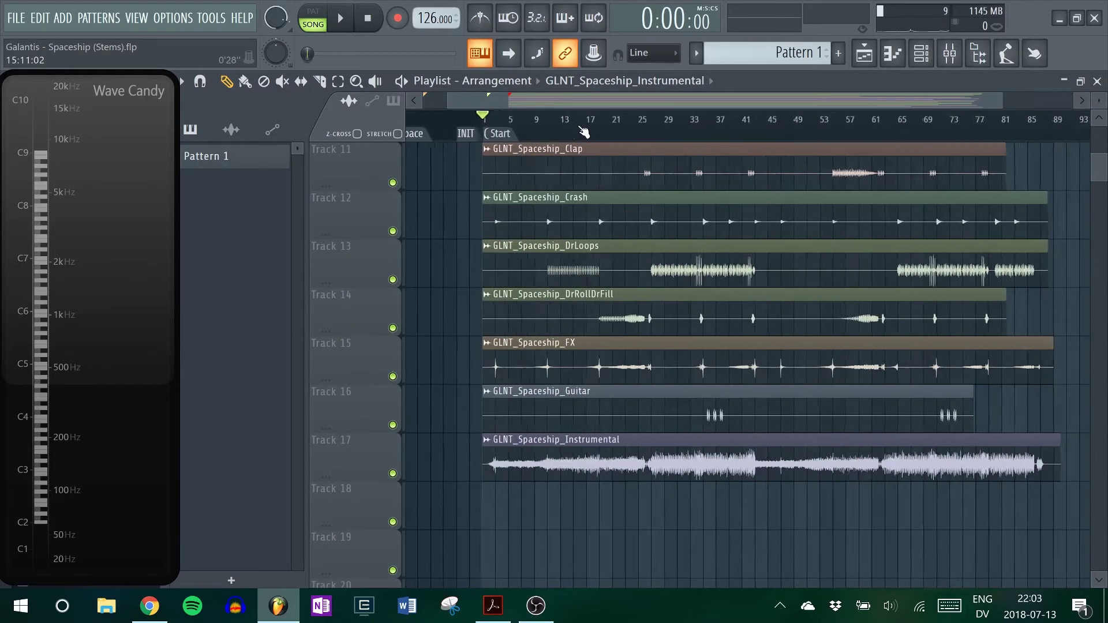
scroll(514, 132, "up", 1)
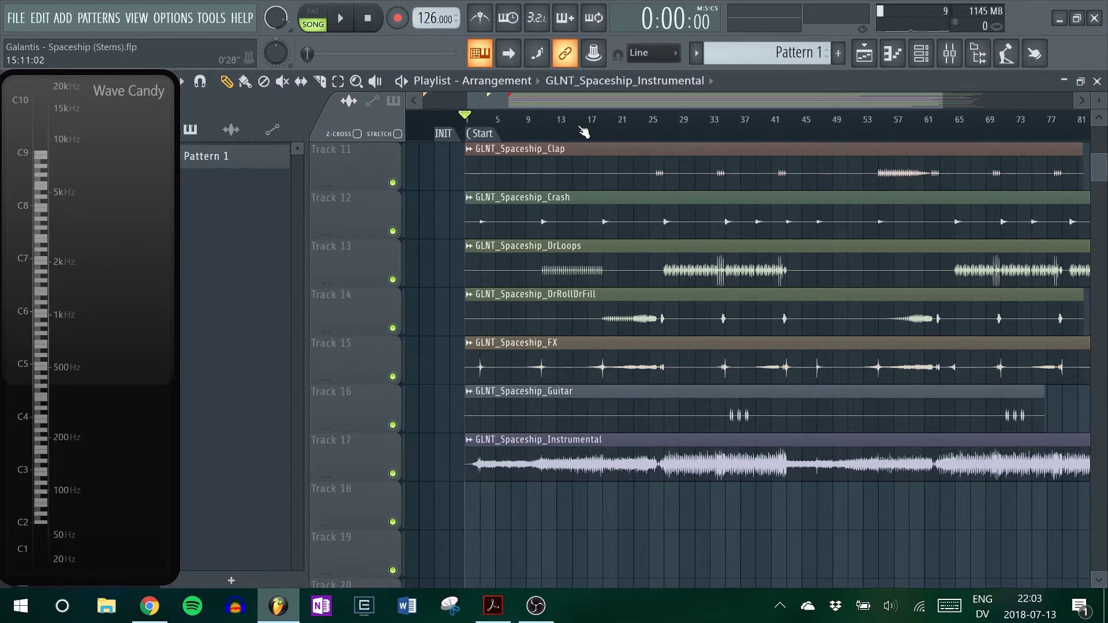
left_click(502, 128)
left_click(473, 124)
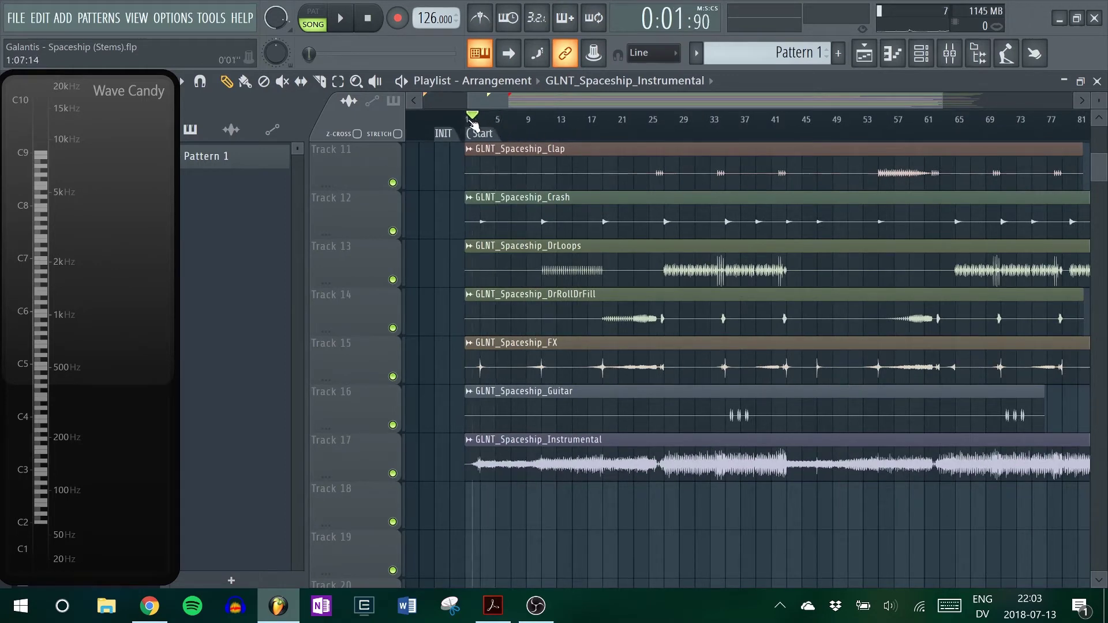
left_click(470, 127)
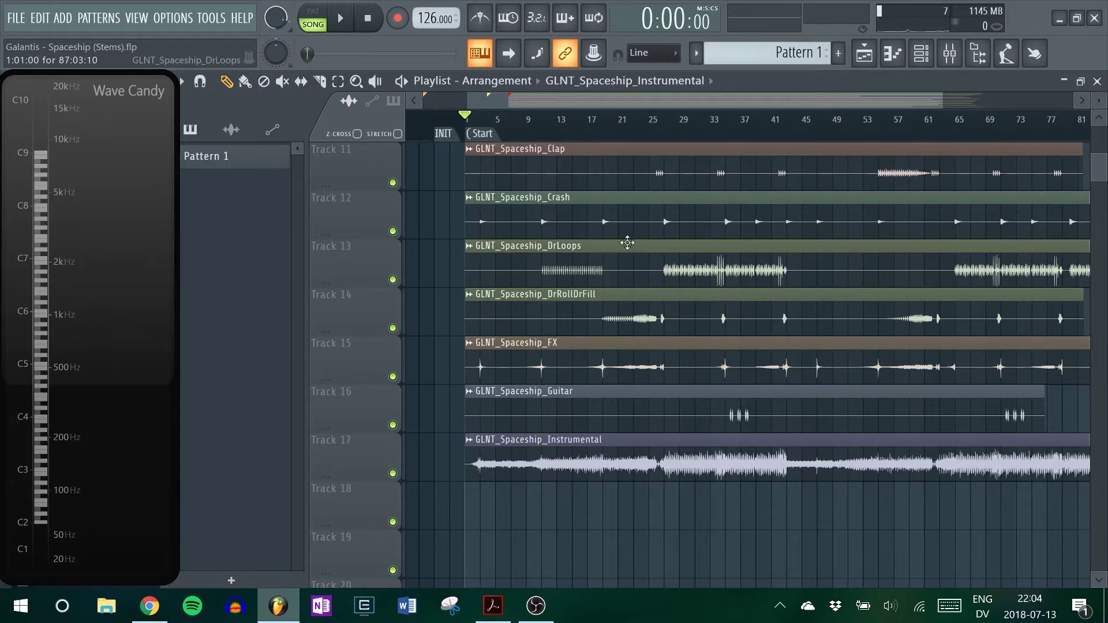
Step: Shift the Wave Candy display slightly away from the edge of the screen
scroll(459, 271, "up", 5)
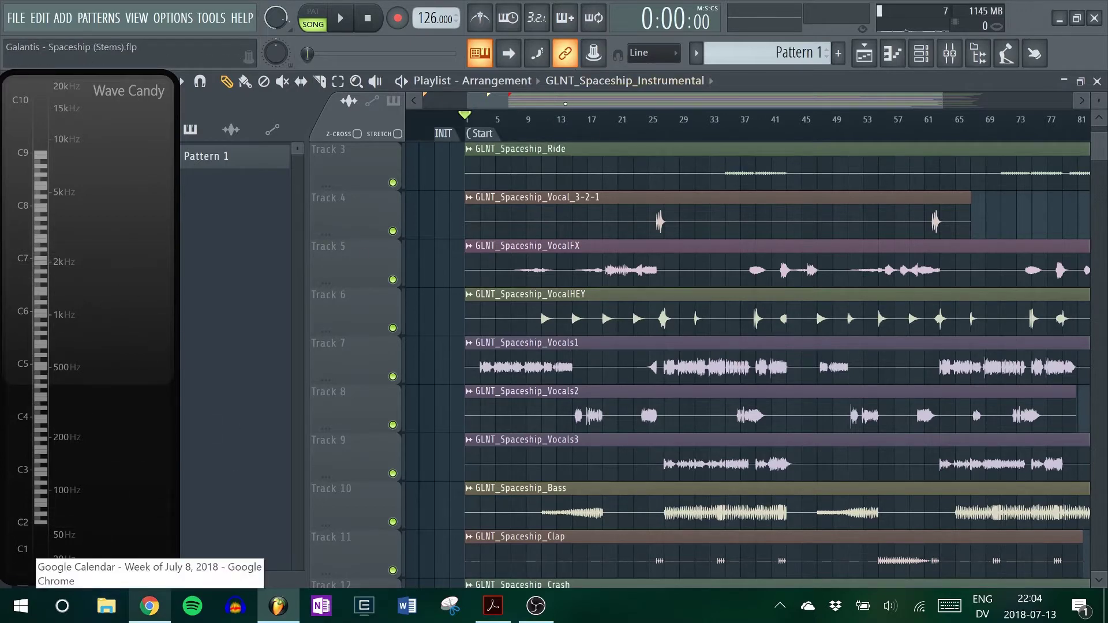
scroll(571, 134, "up", 1)
scroll(571, 134, "down", 2)
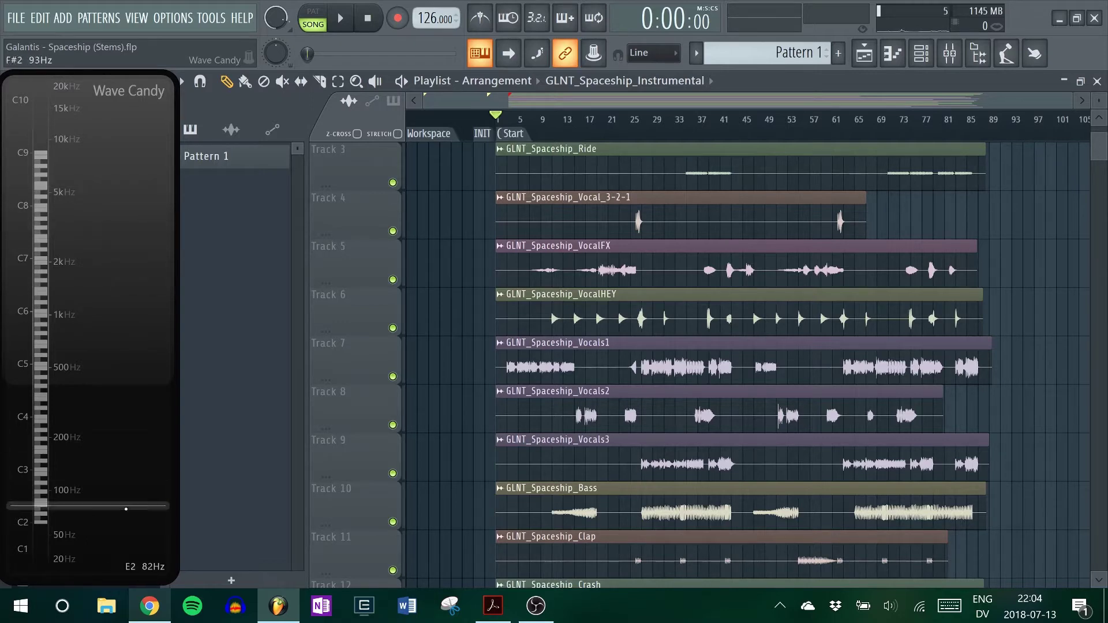
mouse_move(136, 269)
left_mouse_down()
mouse_move(205, 272)
mouse_move(134, 281)
left_mouse_up()
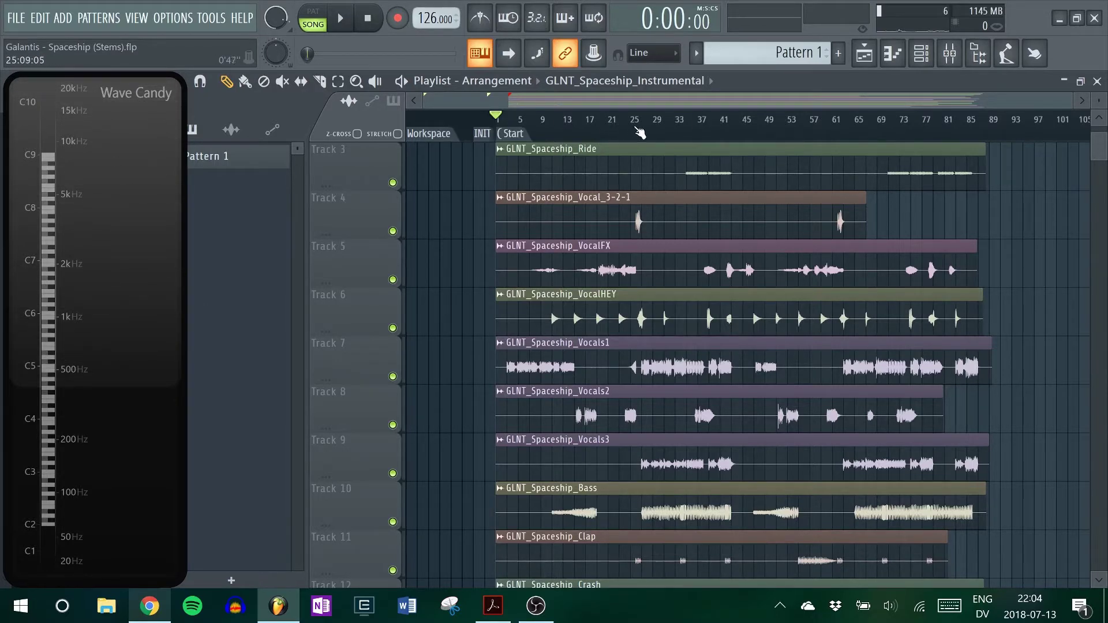
Step: Look through all the Spaceship stem tracks in the playlist, from Kick to Instrumental
scroll(657, 301, "down", 7)
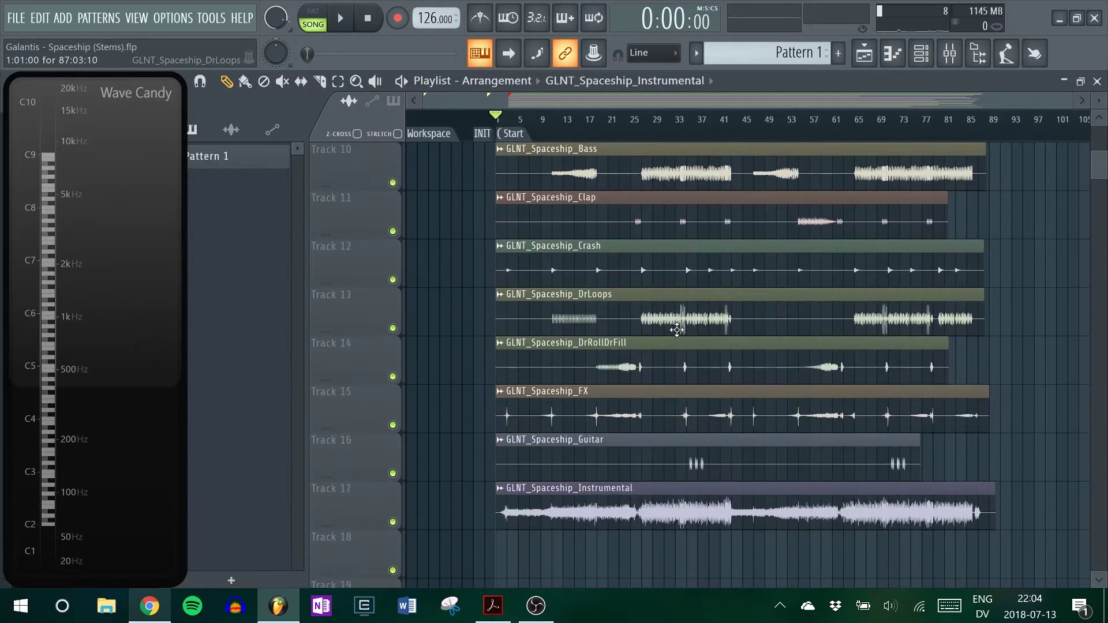
scroll(681, 336, "up", 9)
scroll(630, 222, "down", 12)
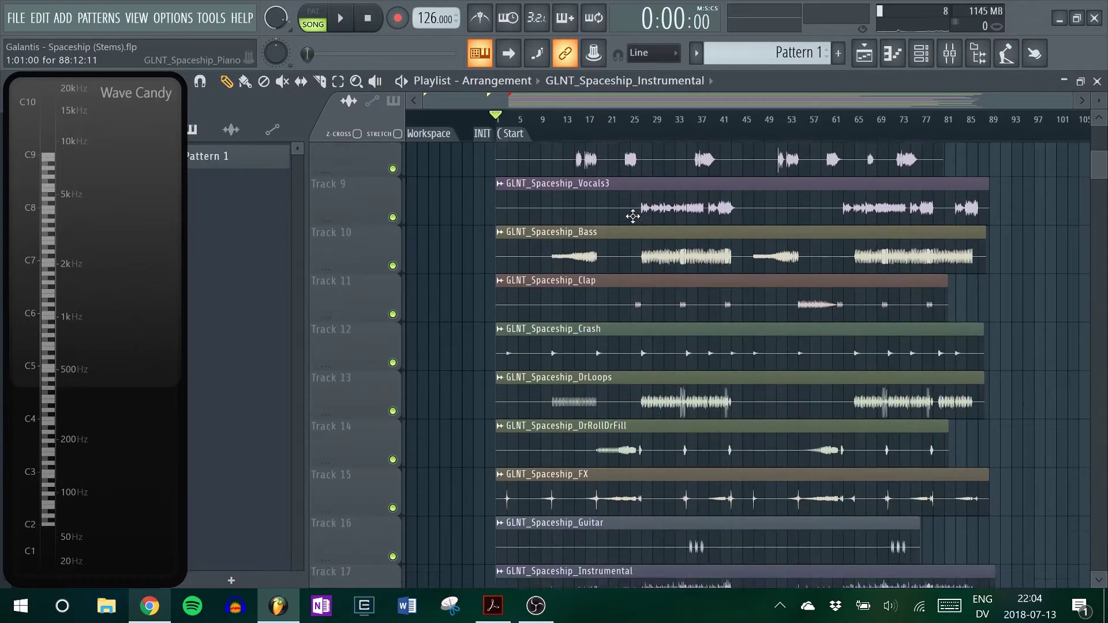
scroll(621, 231, "up", 12)
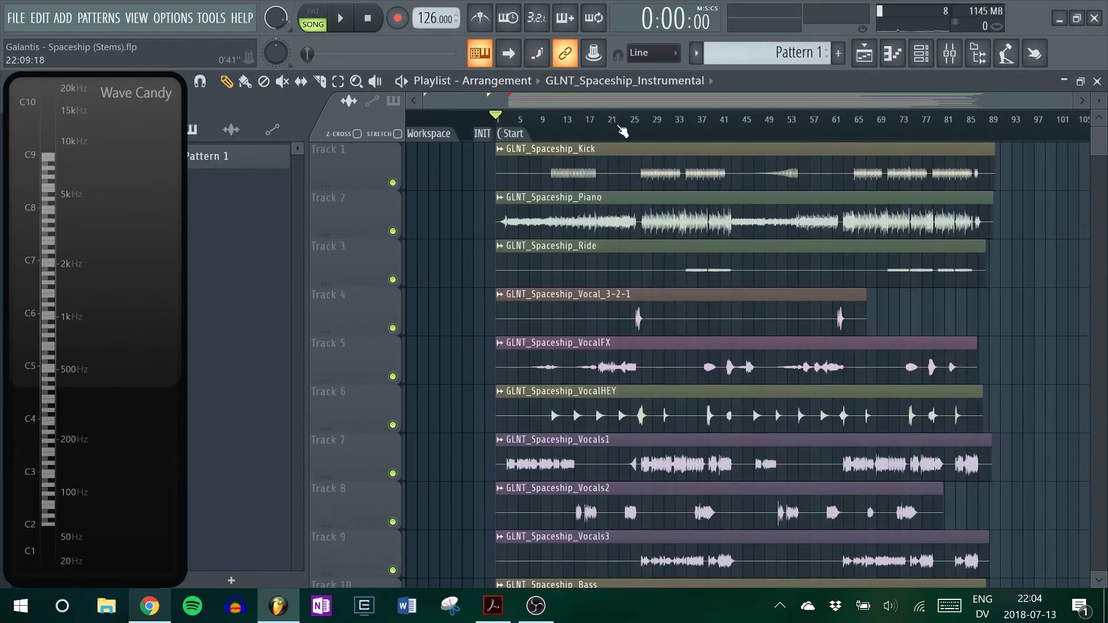
scroll(606, 262, "down", 12)
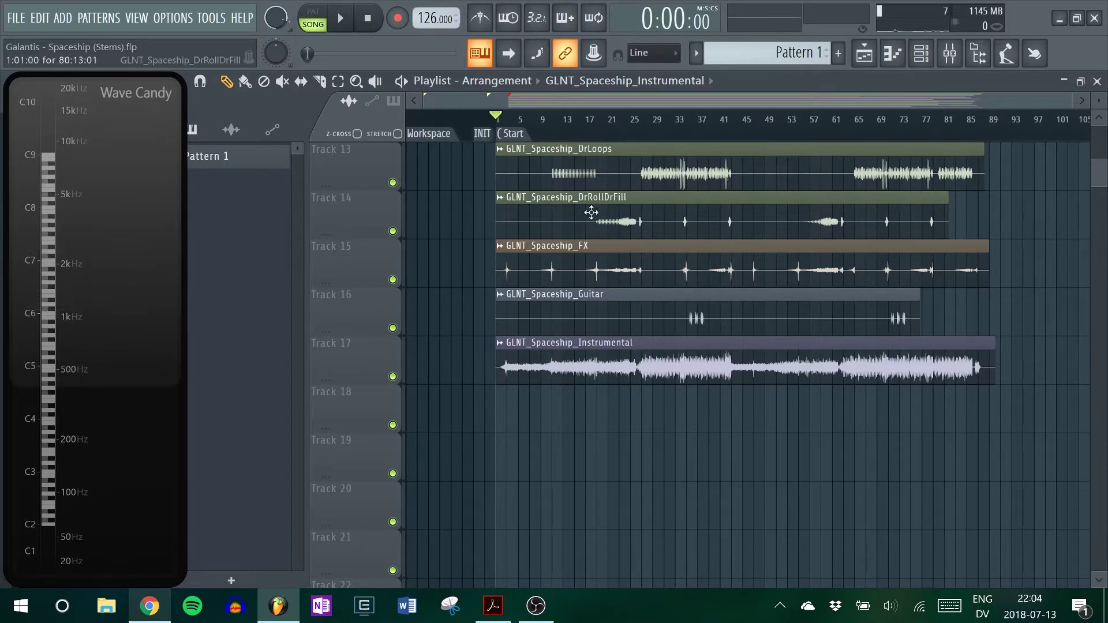
Step: Show the mixer and view the settings of the Wave Candy effect on the Master track
left_click(949, 54)
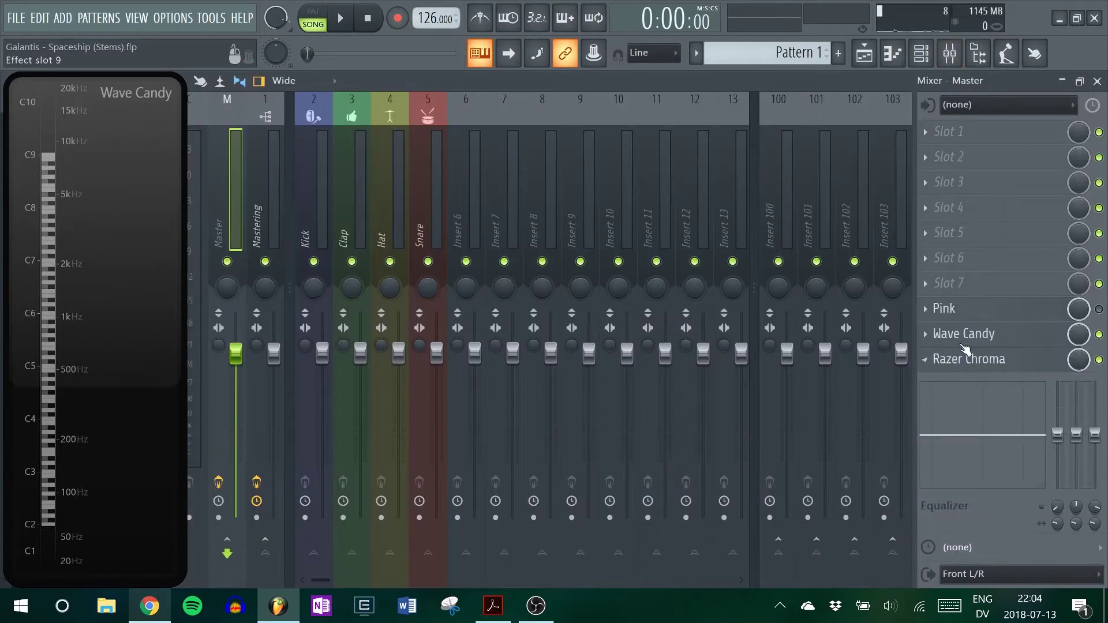
left_click(987, 334)
left_click(984, 336)
left_click(986, 335)
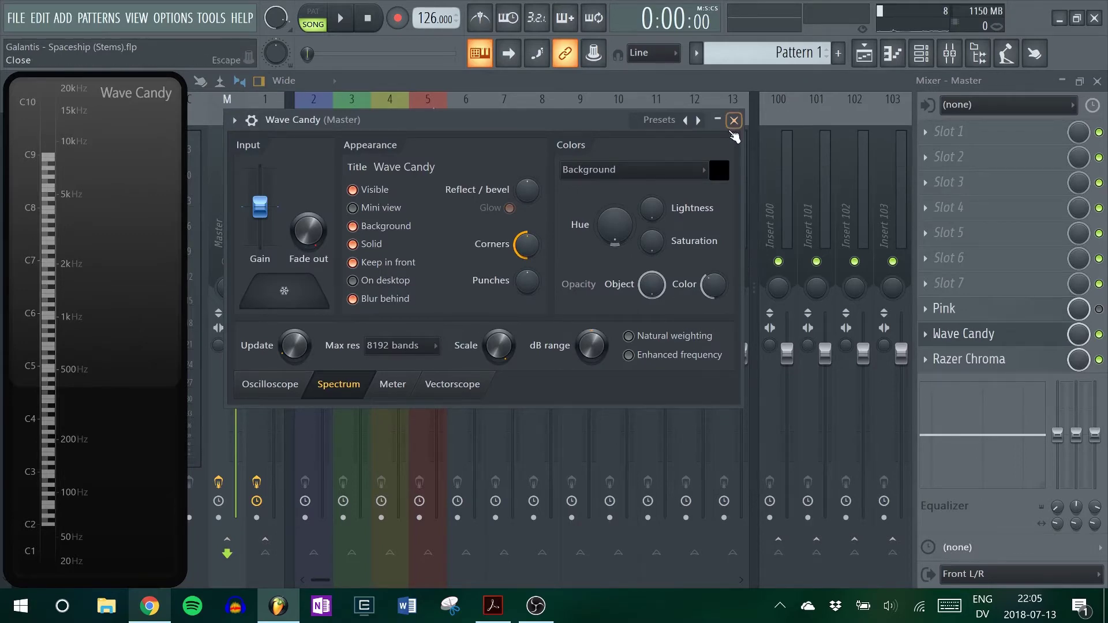
left_click(734, 120)
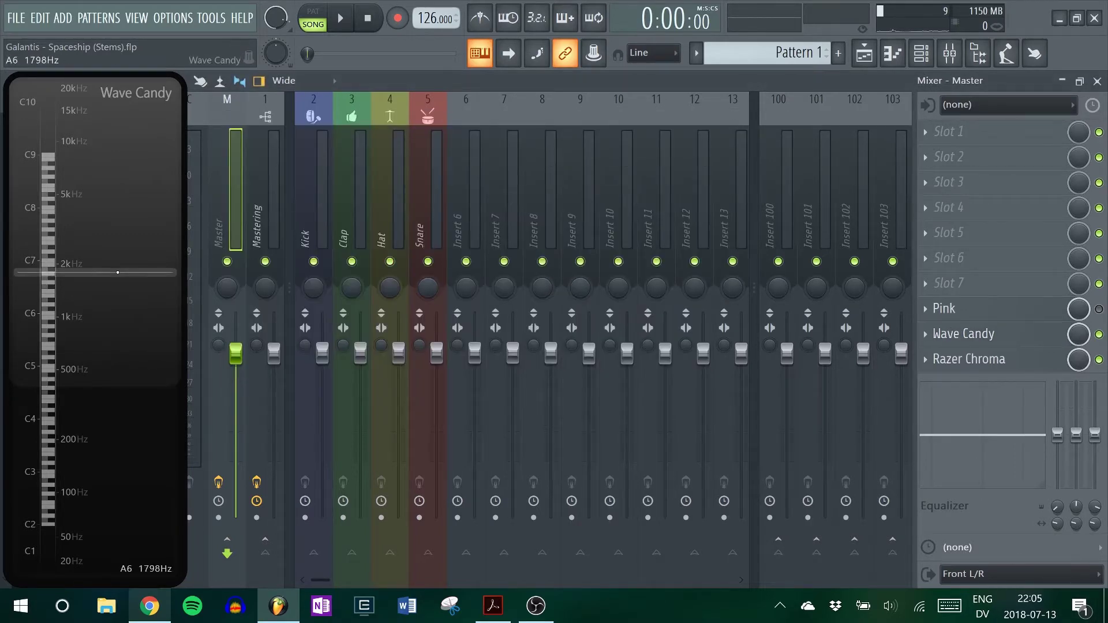
Step: Reopen the Wave Candy settings and browse its available presets without choosing one
left_click(975, 333)
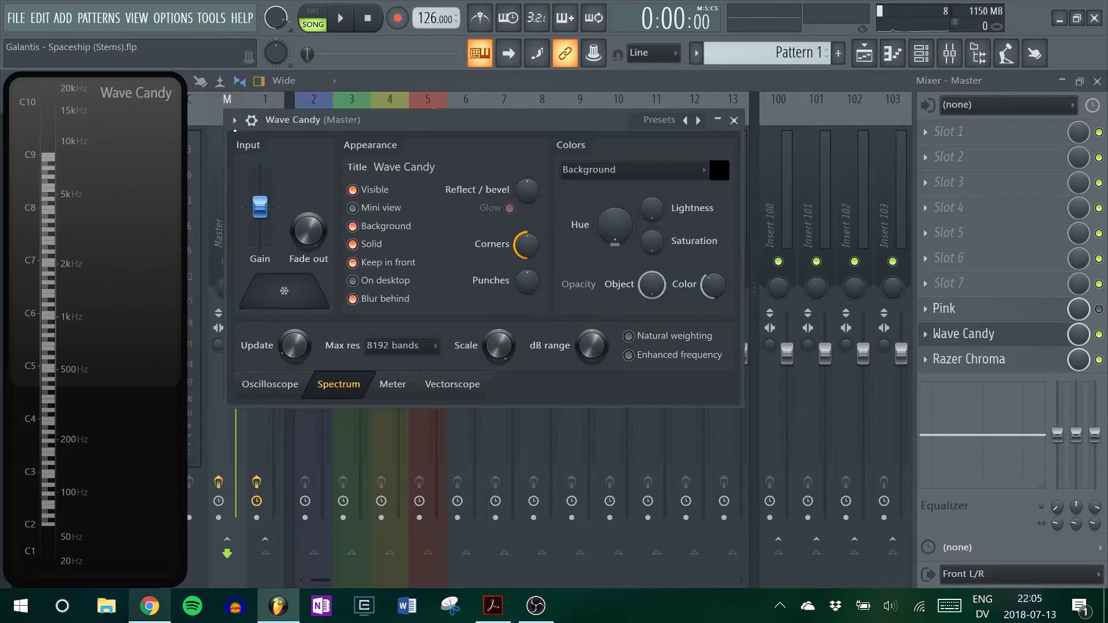
left_click(235, 121)
mouse_move(260, 166)
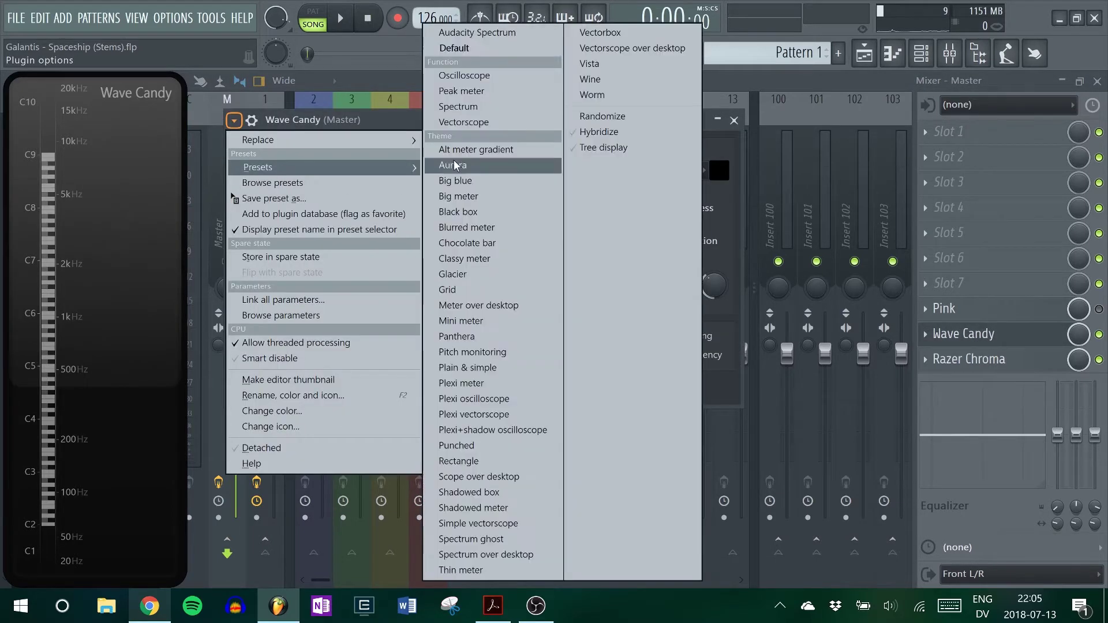
left_click(404, 97)
left_click(734, 120)
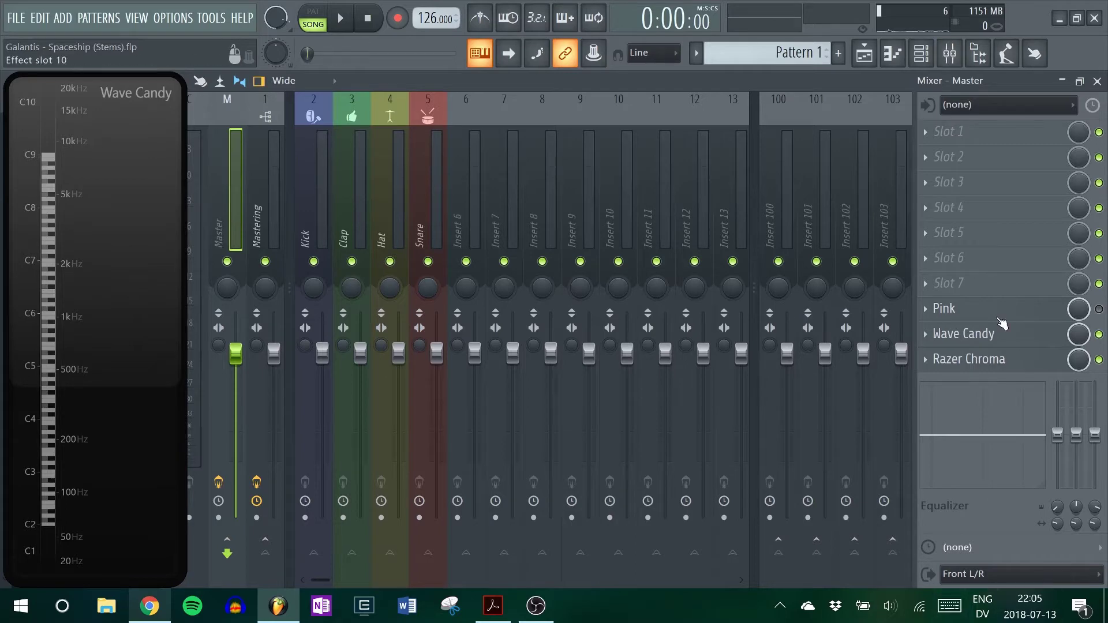
Step: Examine the maximum resolution options of Wave Candy's Spectrum mode and close the mixer
left_click(963, 334)
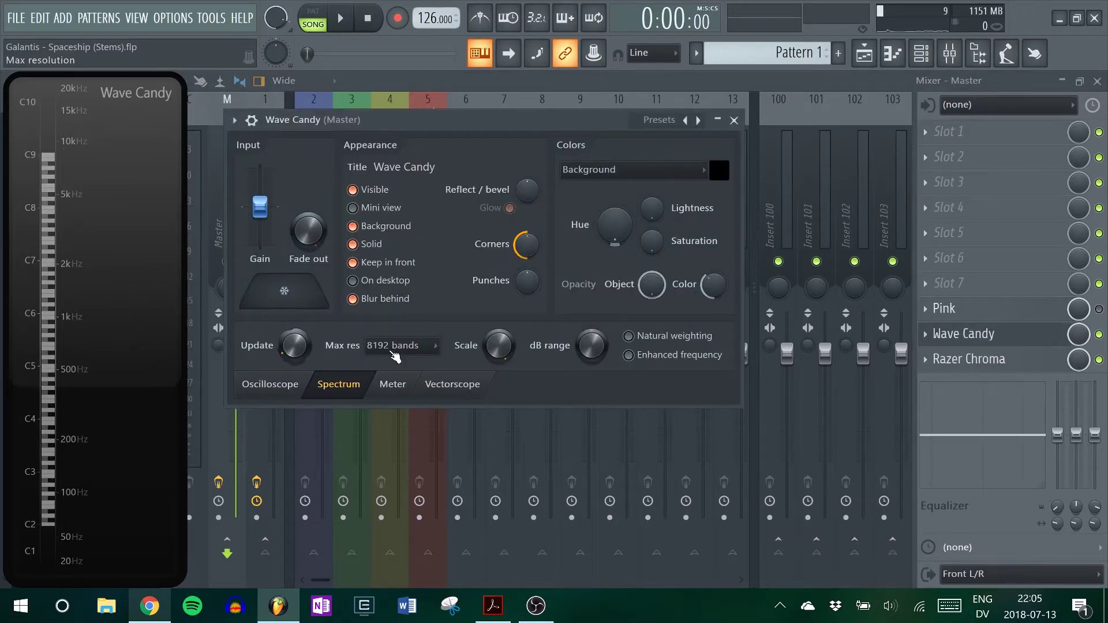
left_click(418, 348)
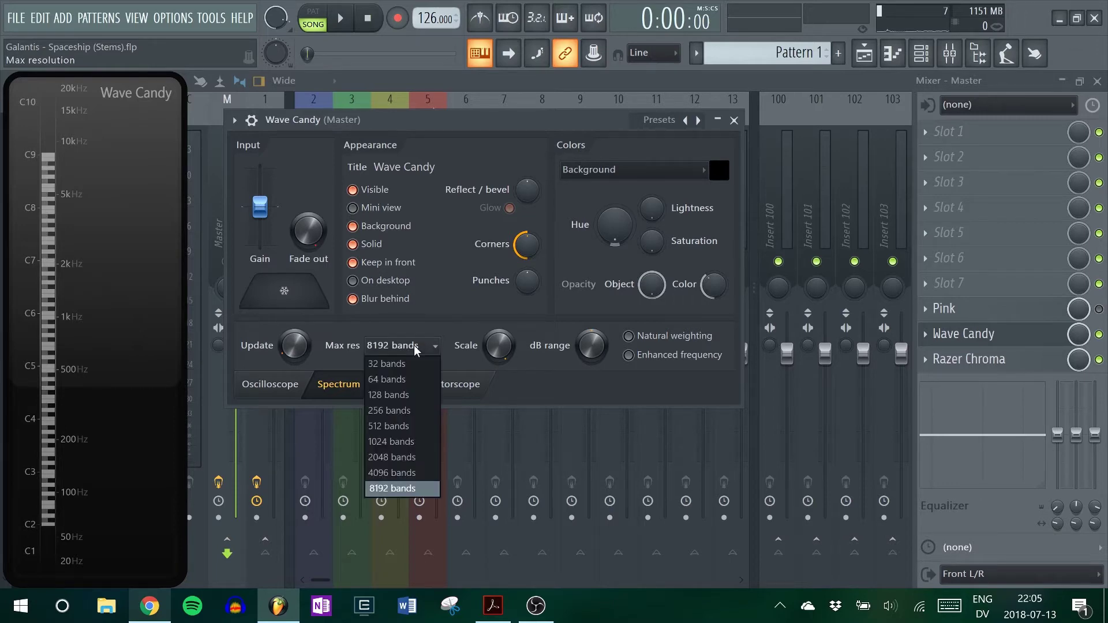
left_click(415, 349)
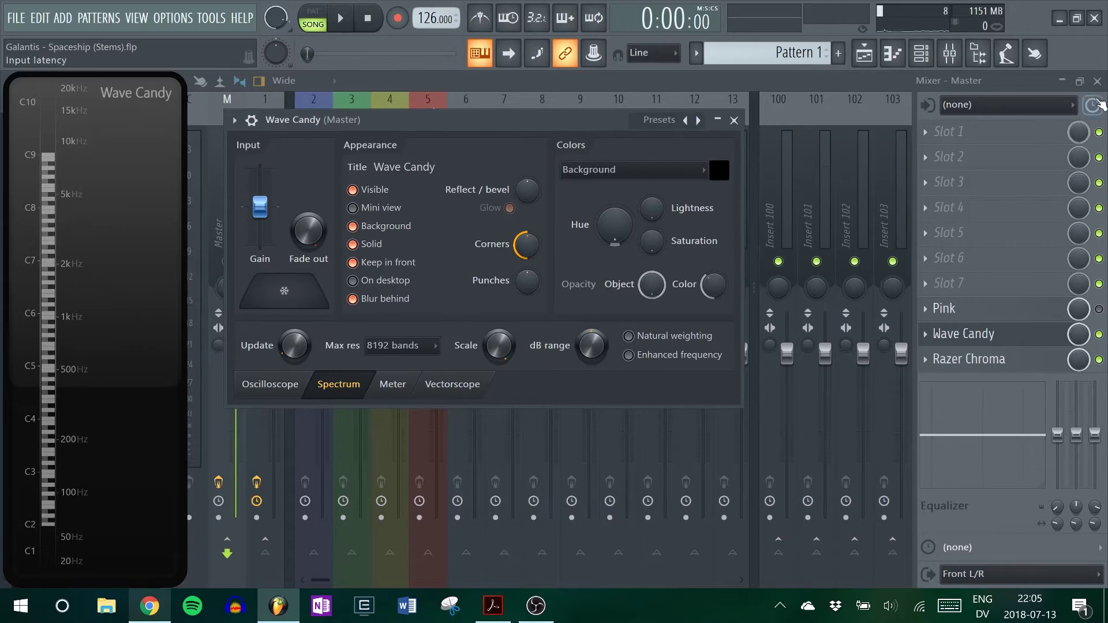
left_click(1098, 81)
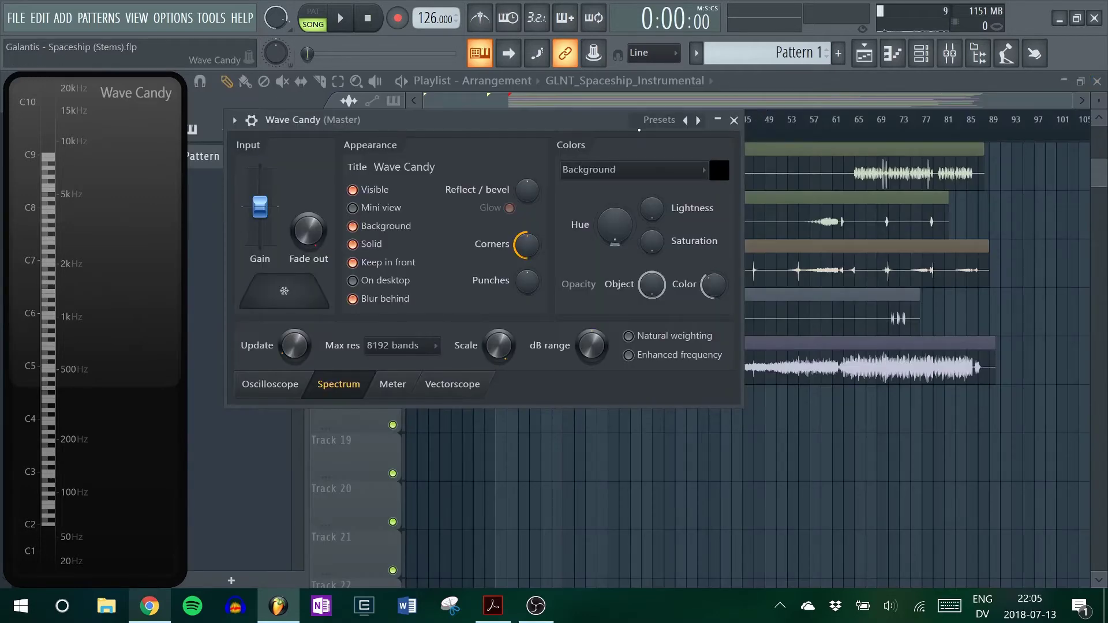
left_click_drag(461, 120, 752, 272)
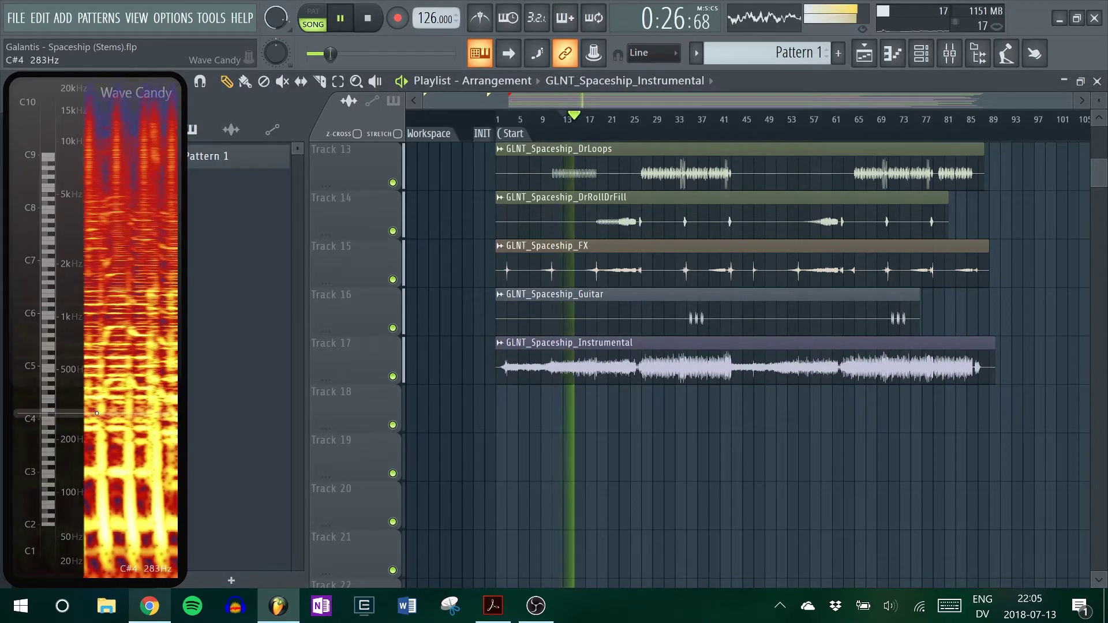
Step: Widen the Wave Candy display up to the start of the playlist clips and return the playhead to the song start
key("space")
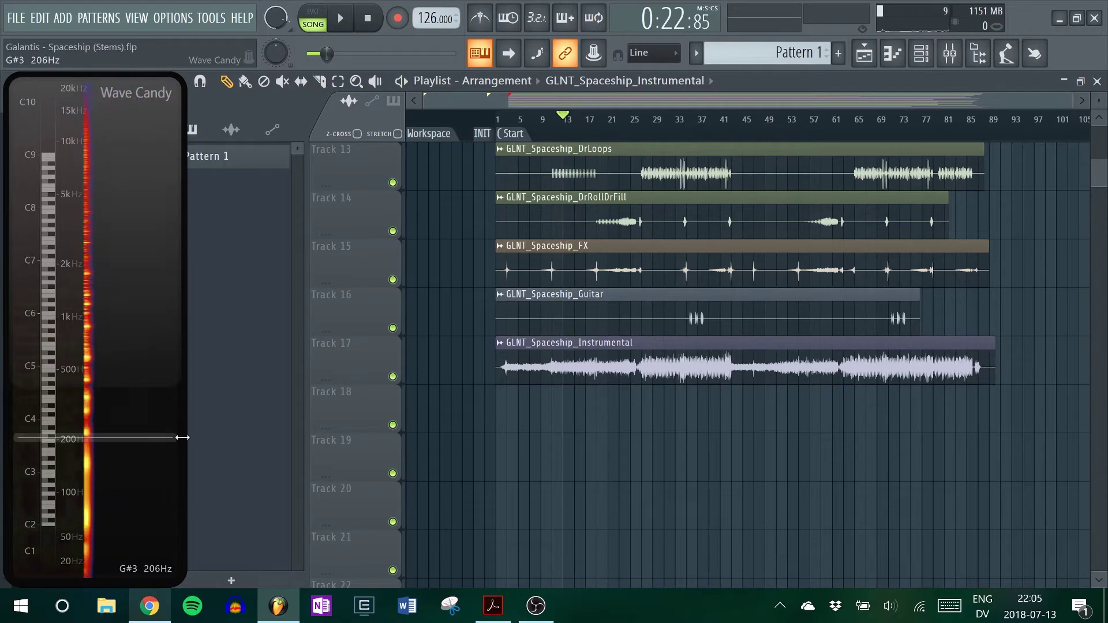
left_click_drag(184, 426, 479, 423)
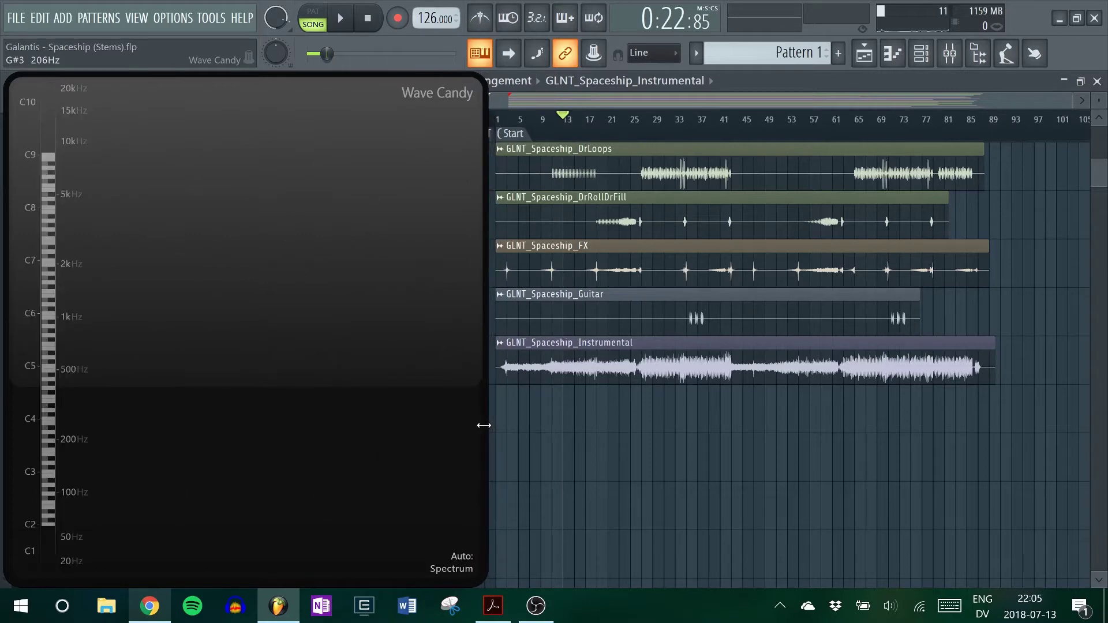
scroll(677, 305, "up", 1)
scroll(678, 306, "up", 10)
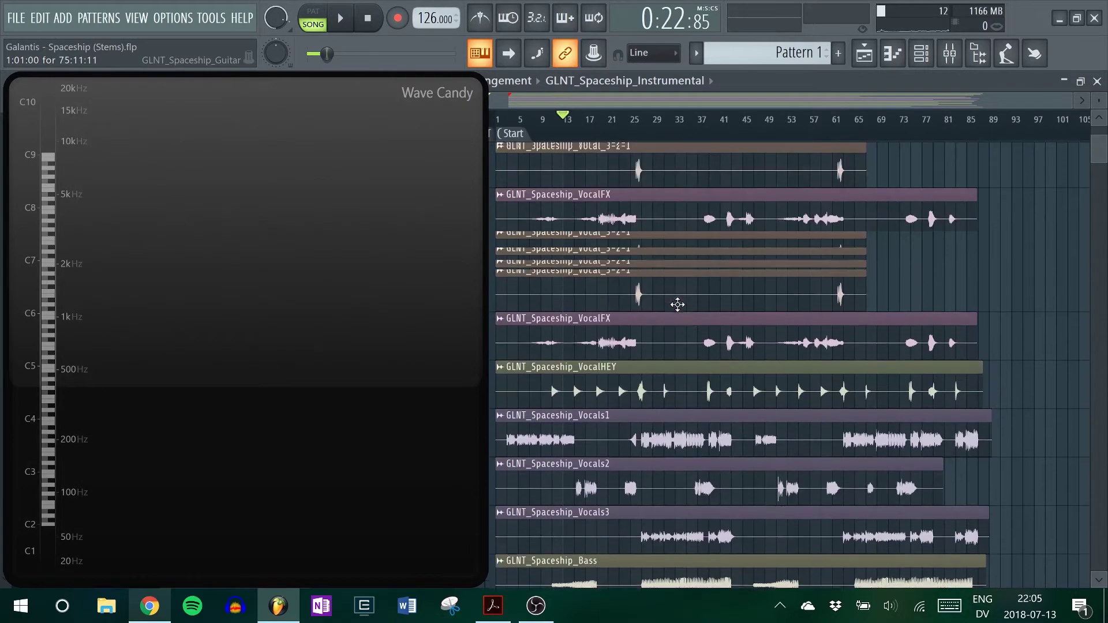
left_click(496, 123)
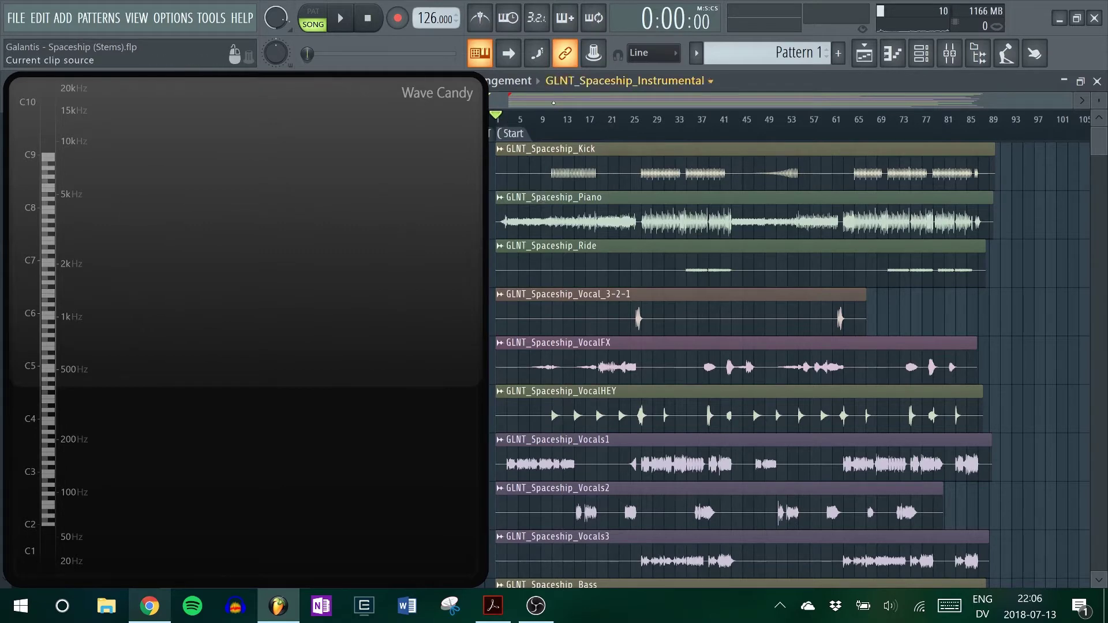
Step: Review the stem clips beside the widened spectrum display, from the kick and vocals down to the instrumental
scroll(532, 267, "down", 4)
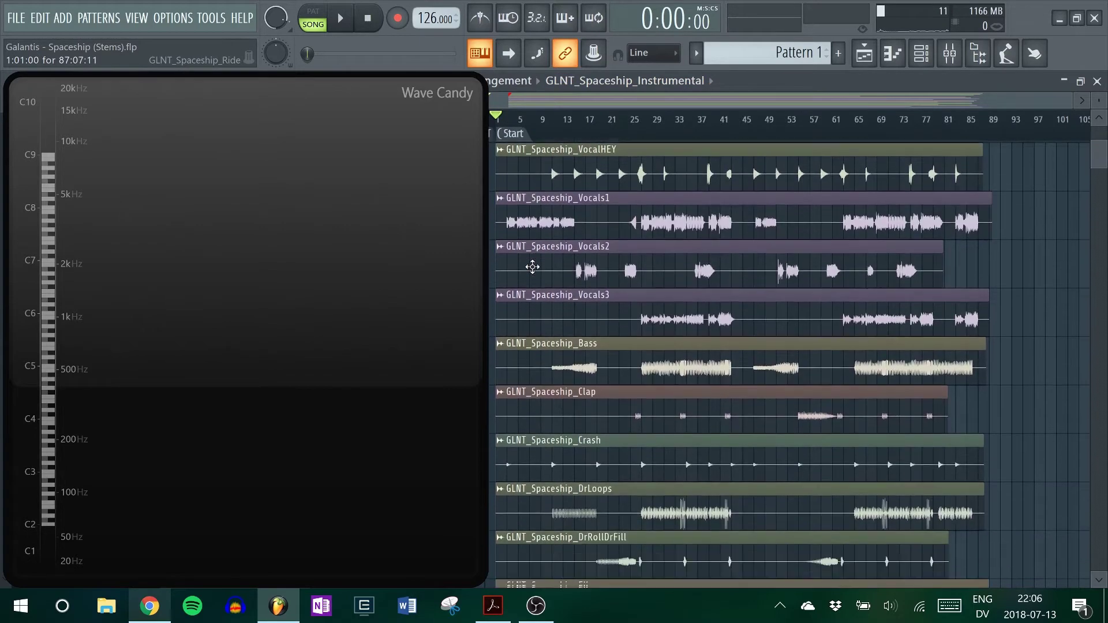
scroll(598, 312, "down", 3)
scroll(602, 313, "up", 6)
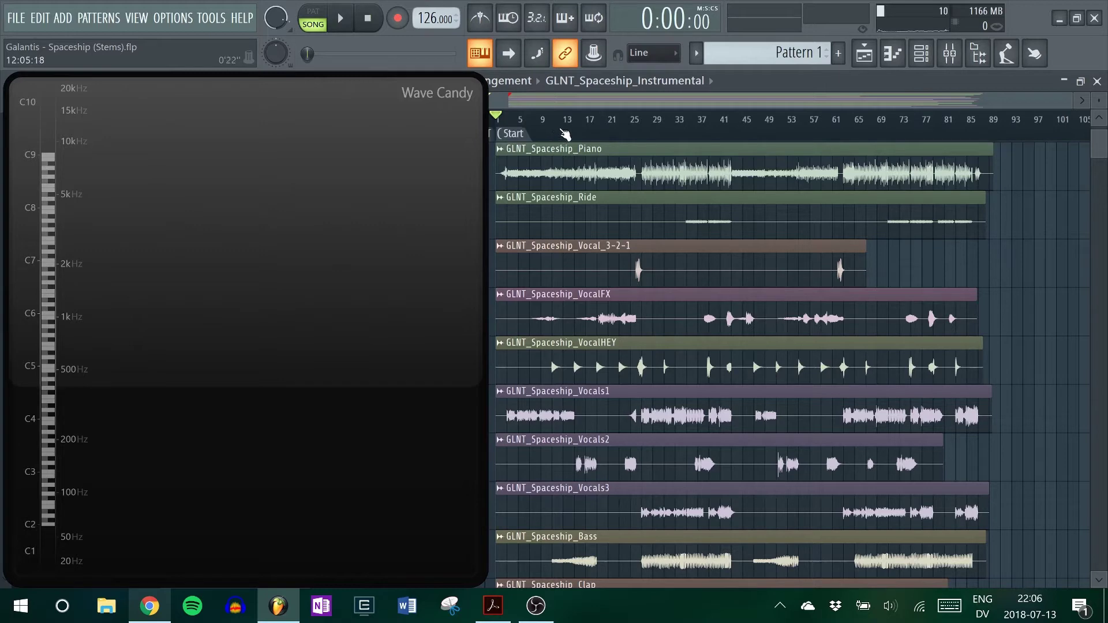
scroll(601, 354, "down", 9)
scroll(588, 353, "up", 10)
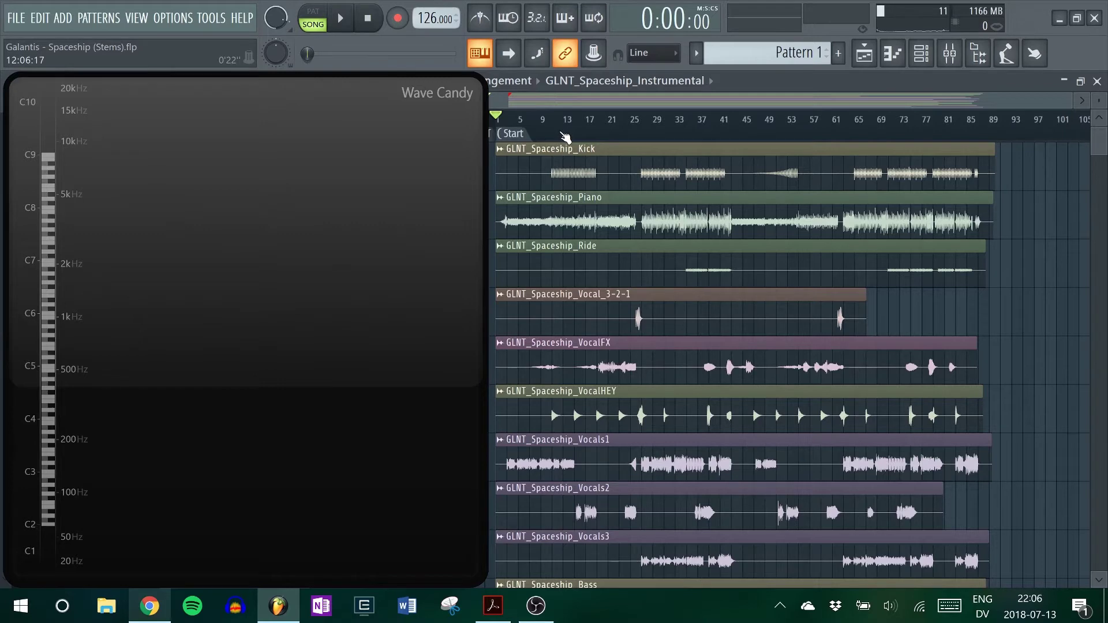
scroll(577, 323, "down", 6)
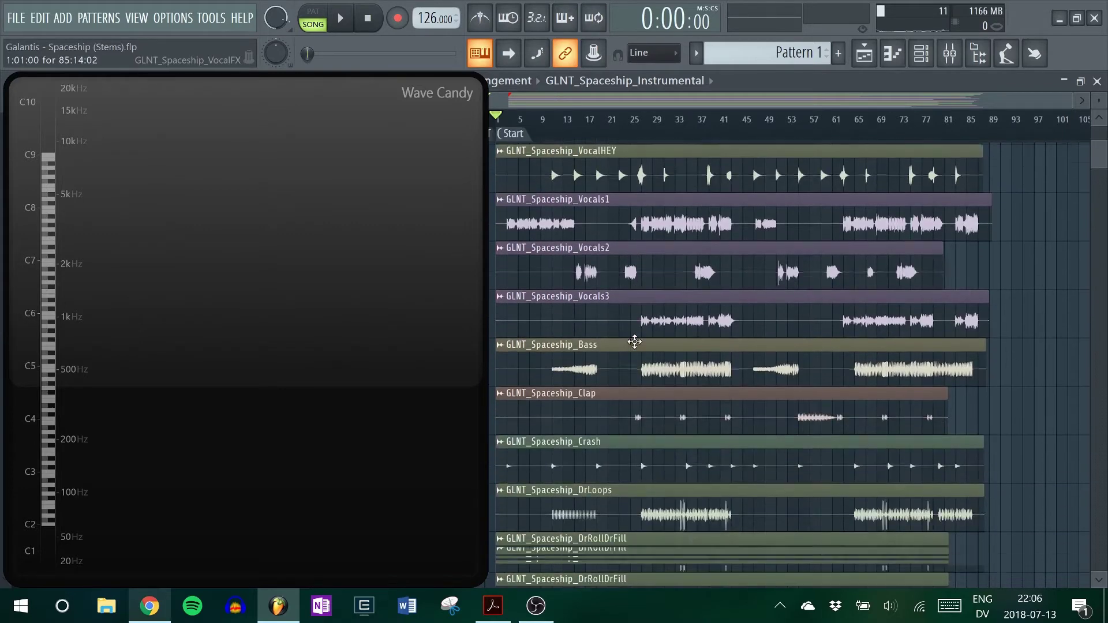
scroll(613, 343, "down", 4)
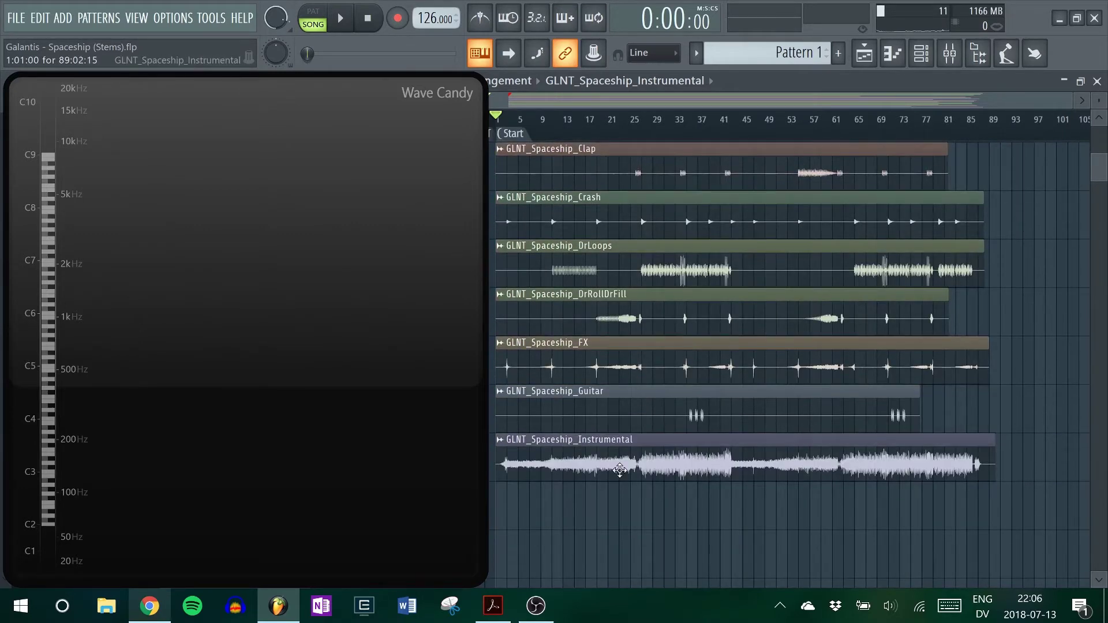
Step: Review the stem clips again and compare the individual stems with the full instrumental clip
scroll(625, 411, "up", 4)
scroll(588, 458, "down", 5)
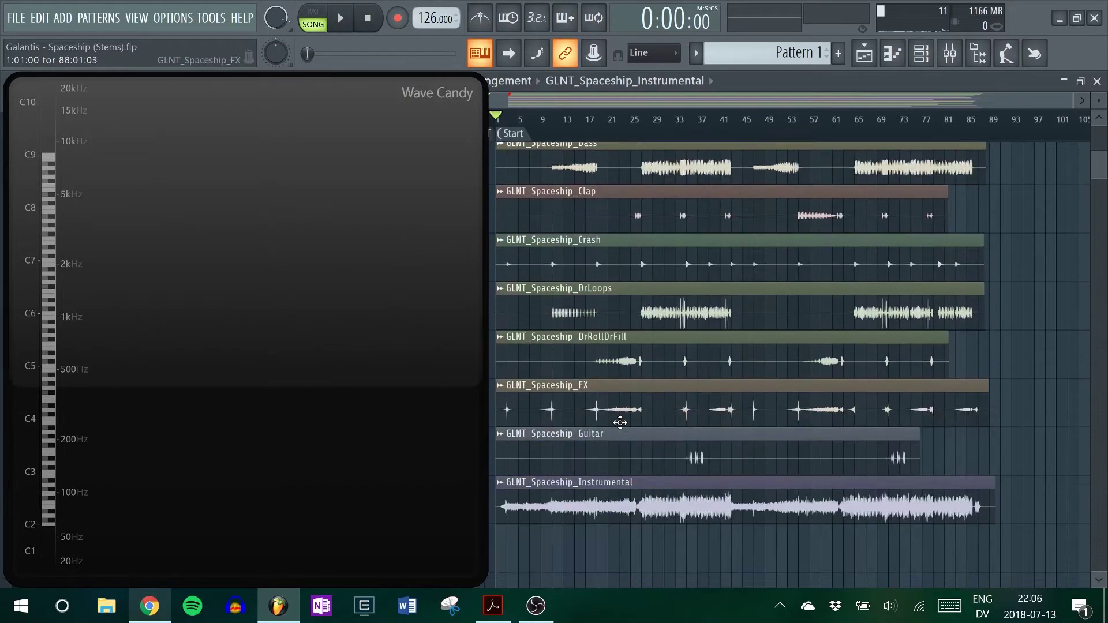
scroll(600, 427, "up", 10)
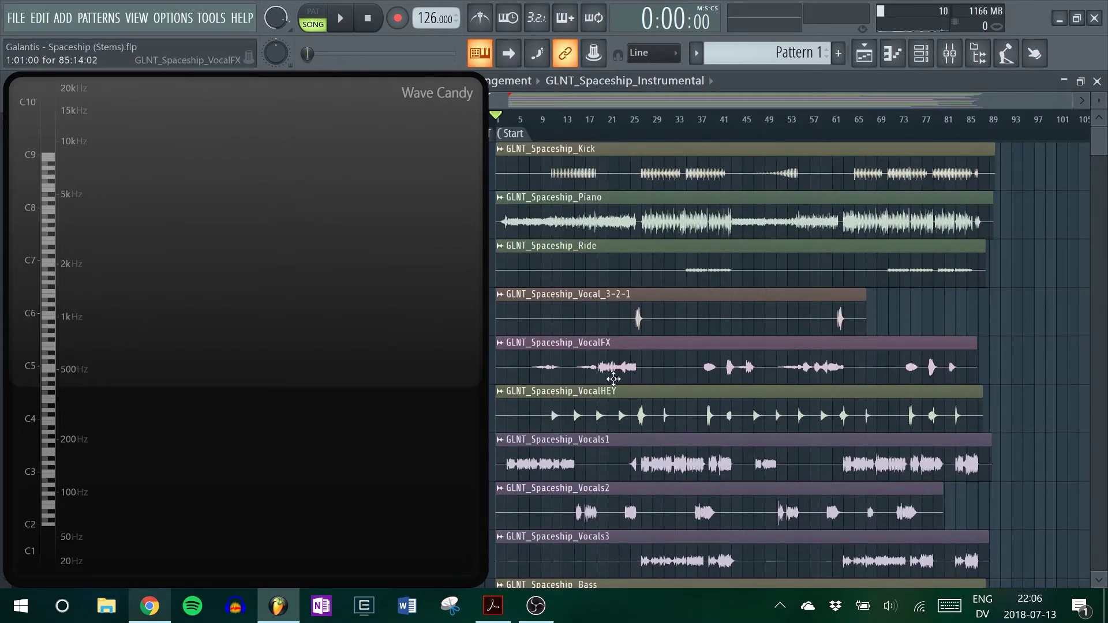
scroll(614, 379, "down", 4)
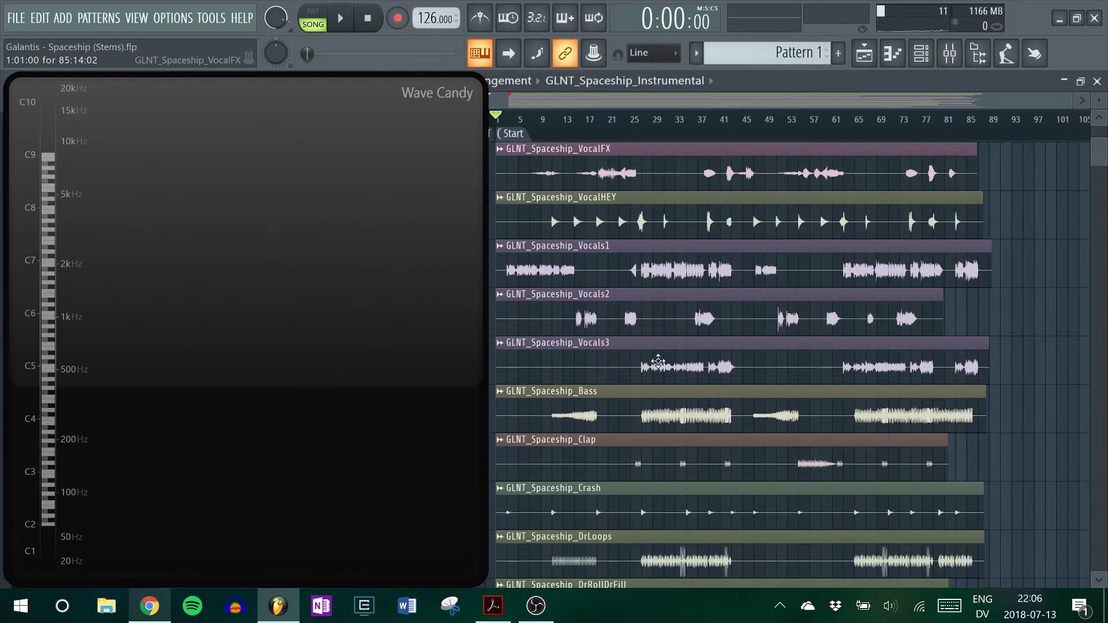
scroll(635, 439, "down", 4)
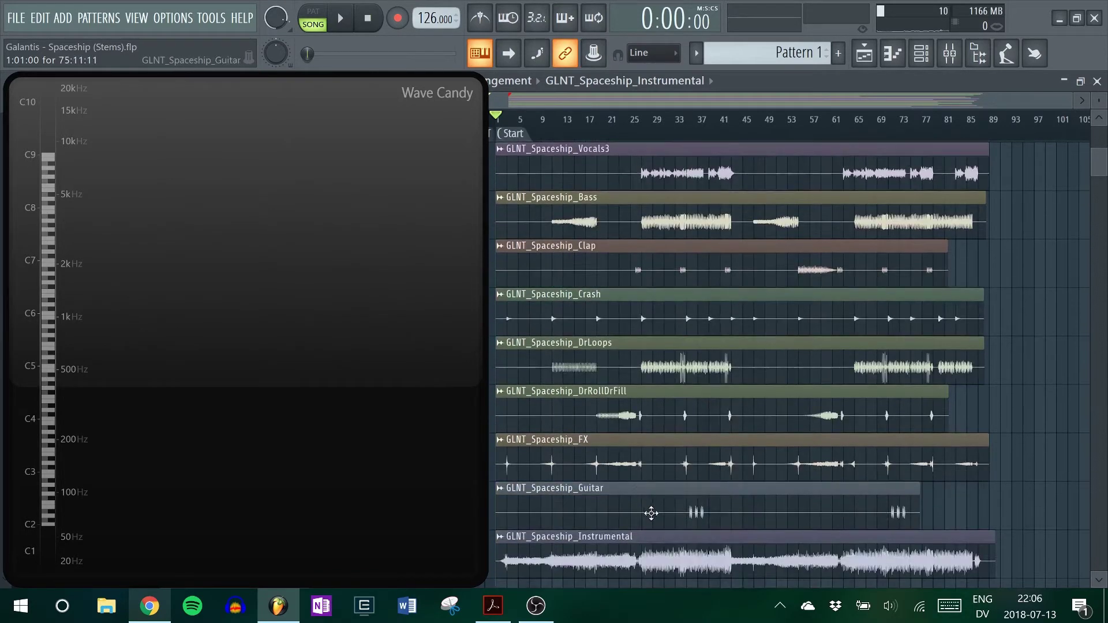
scroll(571, 490, "down", 2)
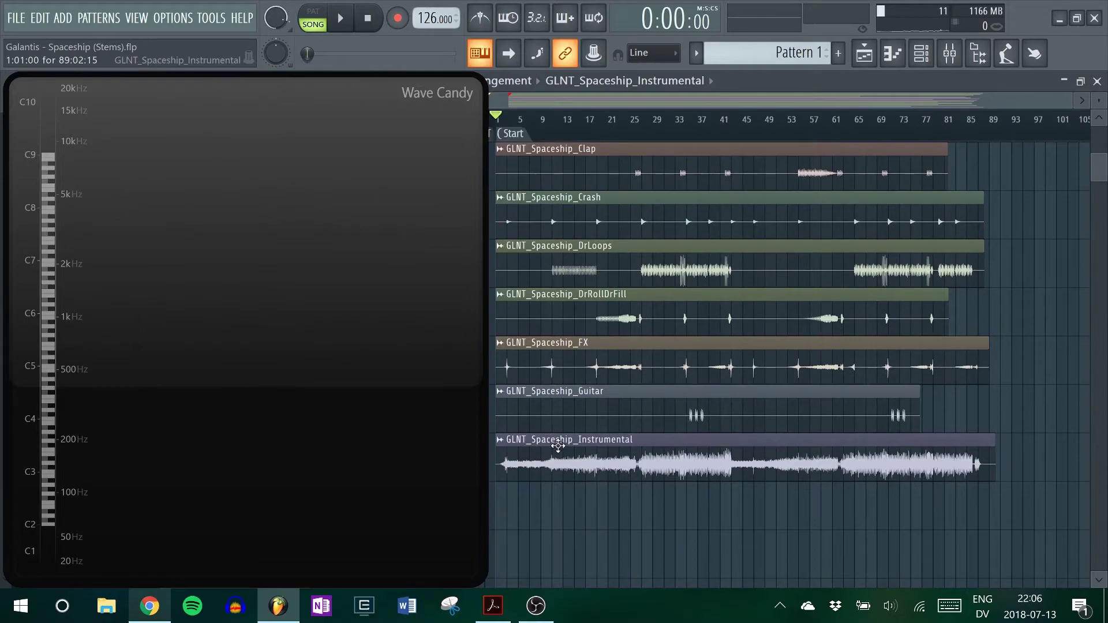
scroll(554, 354, "up", 7)
scroll(554, 355, "down", 7)
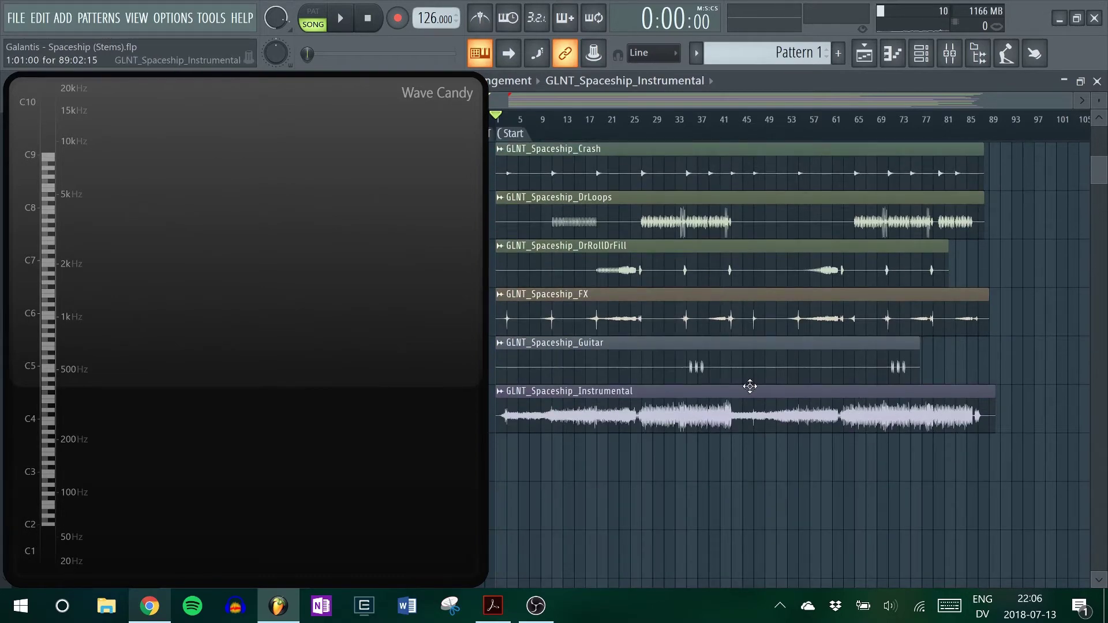
Step: Delete the GLNT_Spaceship_Instrumental clip from the playlist and return to the first stem tracks
scroll(750, 386, "up", 11)
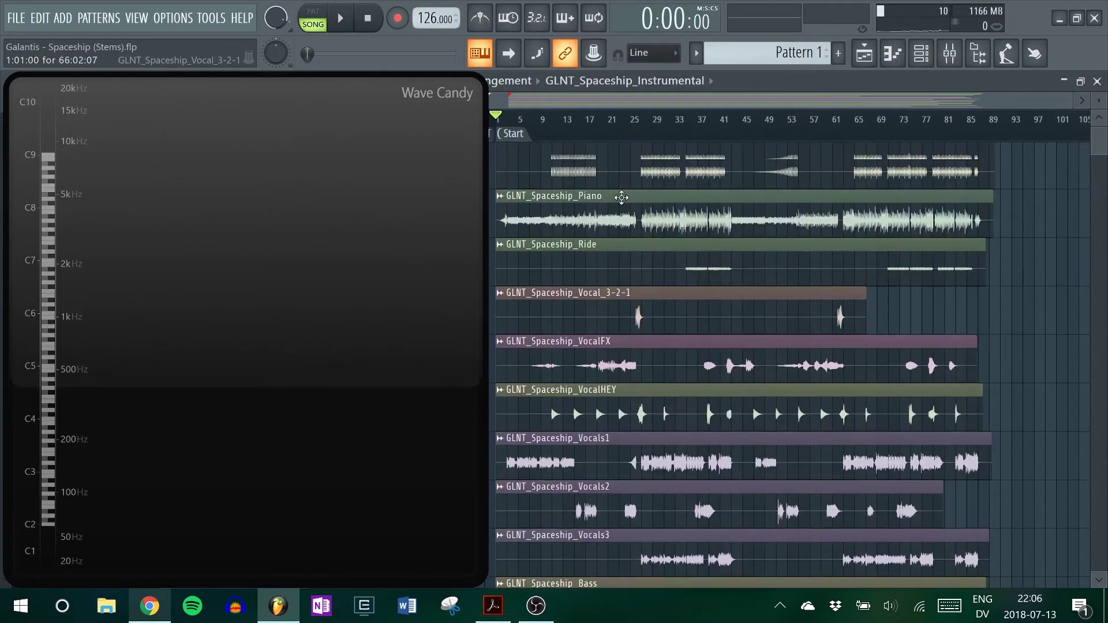
scroll(622, 198, "down", 6)
scroll(629, 226, "up", 5)
scroll(652, 357, "down", 5)
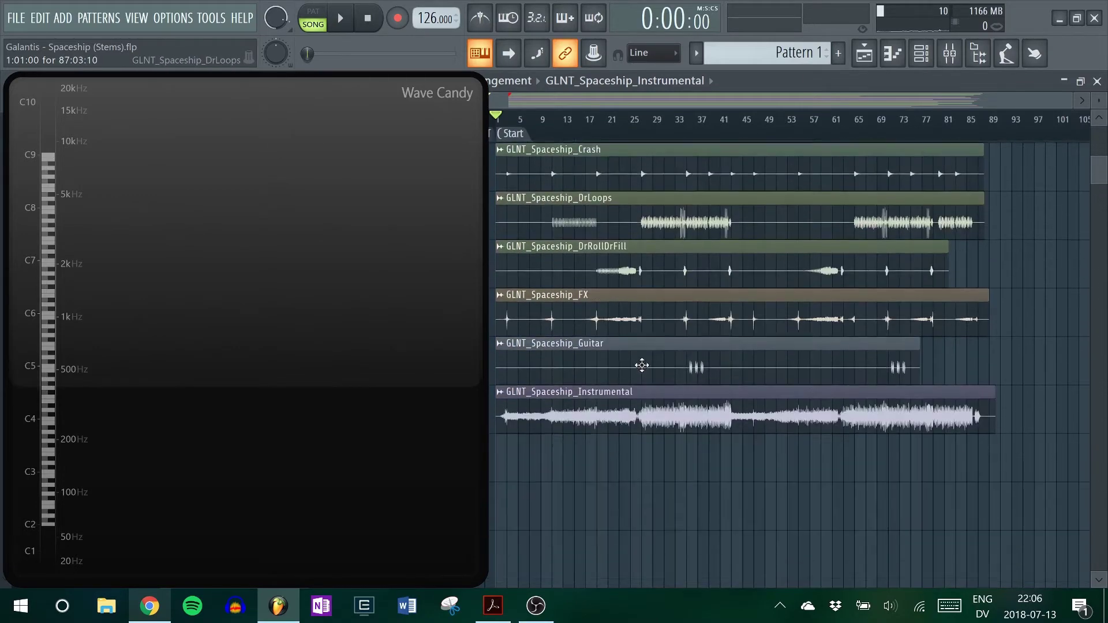
right_click(611, 419)
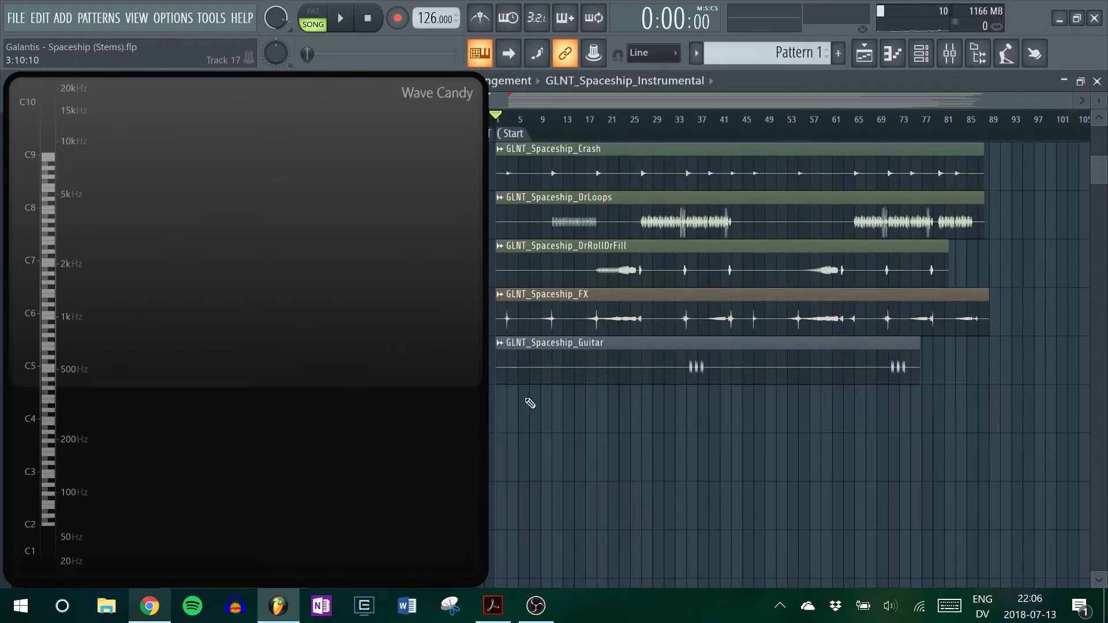
scroll(529, 402, "up", 5)
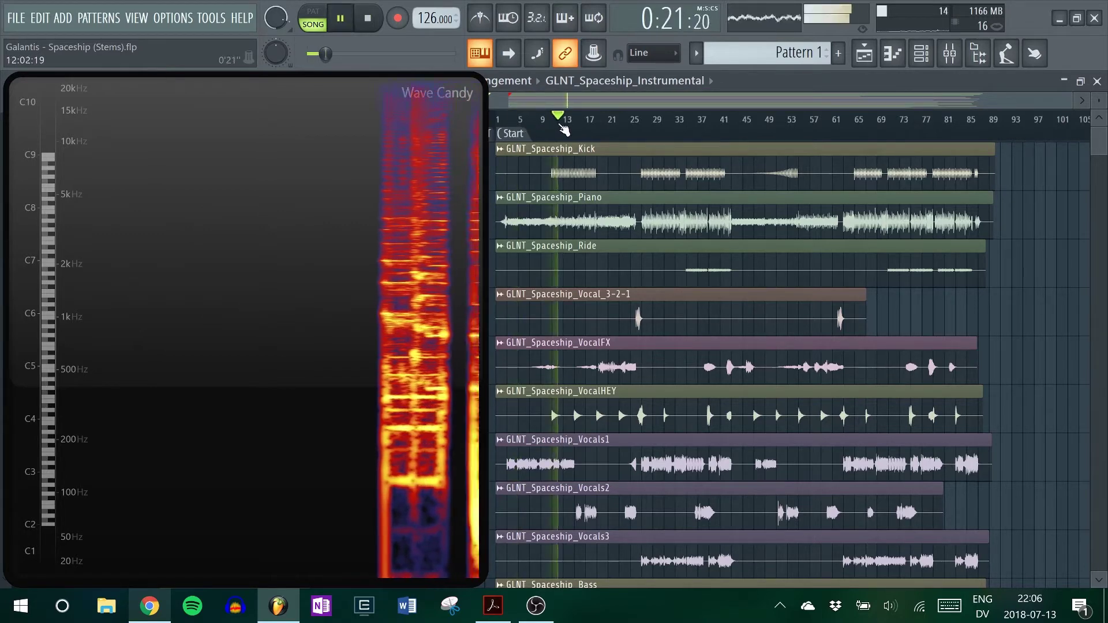
Step: Audition short passages across the song, from the intro to about bar 85, watch their spectrum, and stop playback
key("space")
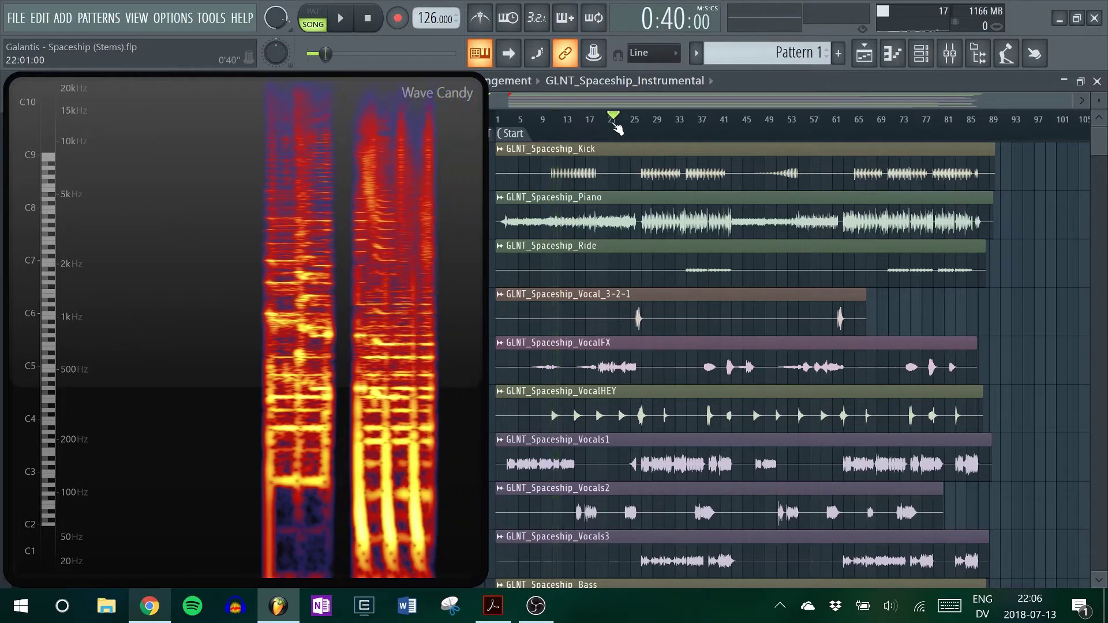
key("space")
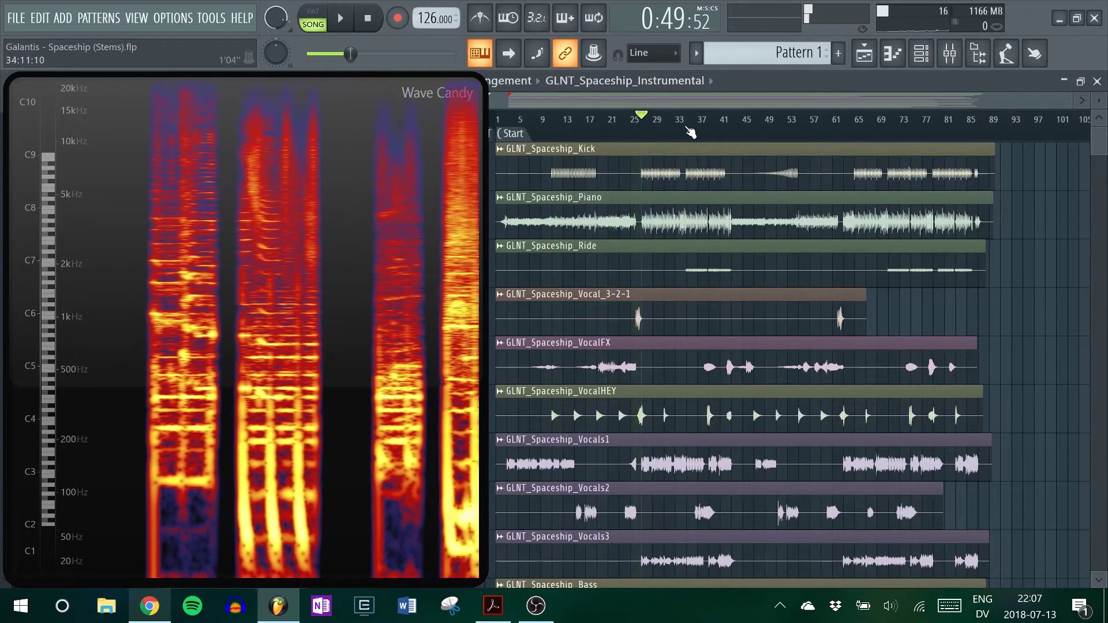
left_click(686, 128)
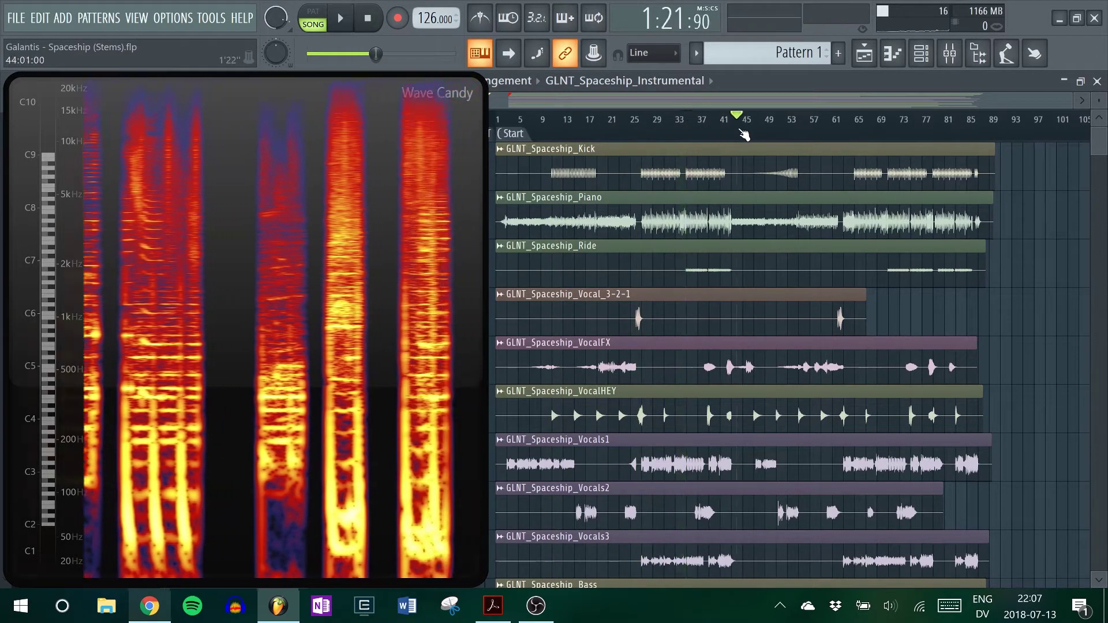
key("space")
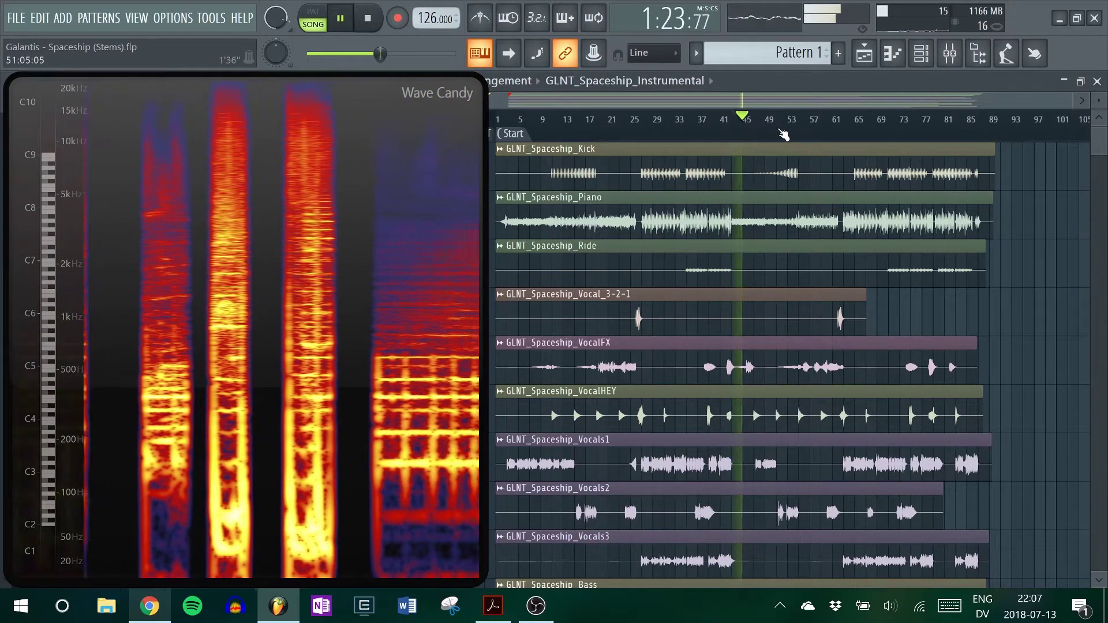
left_click(819, 132)
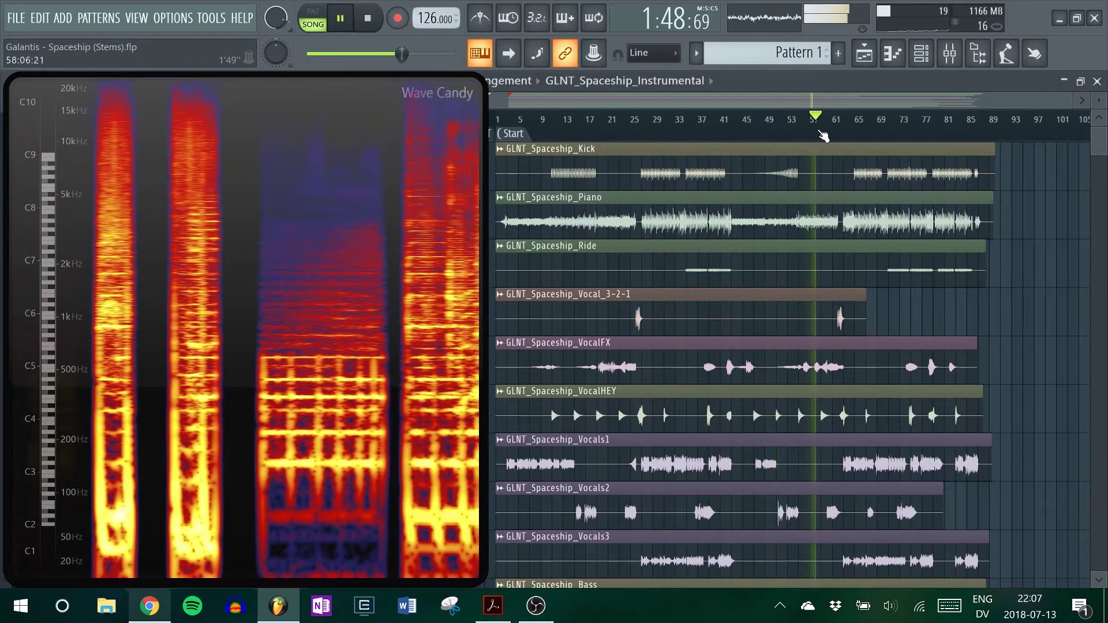
left_click(845, 140)
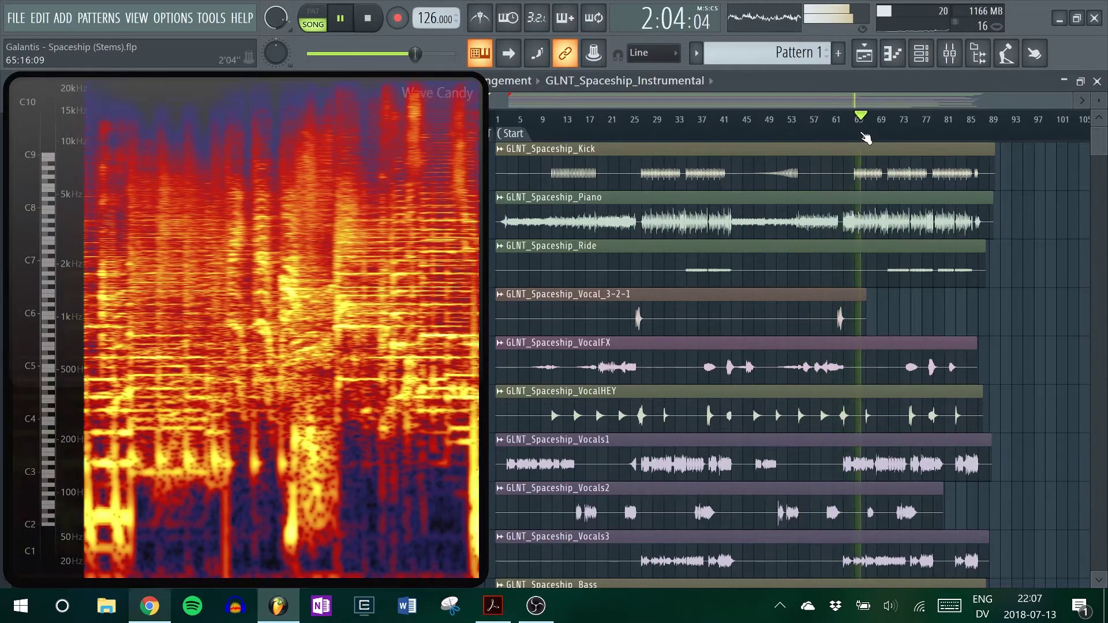
left_click(896, 140)
left_click(947, 140)
left_click(970, 140)
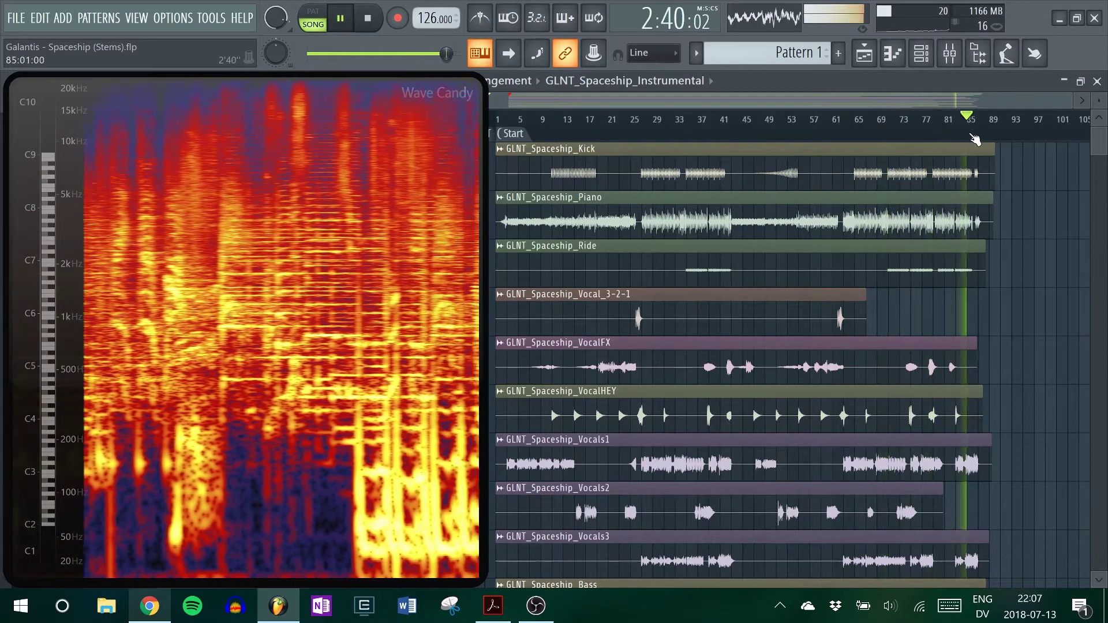
key("space")
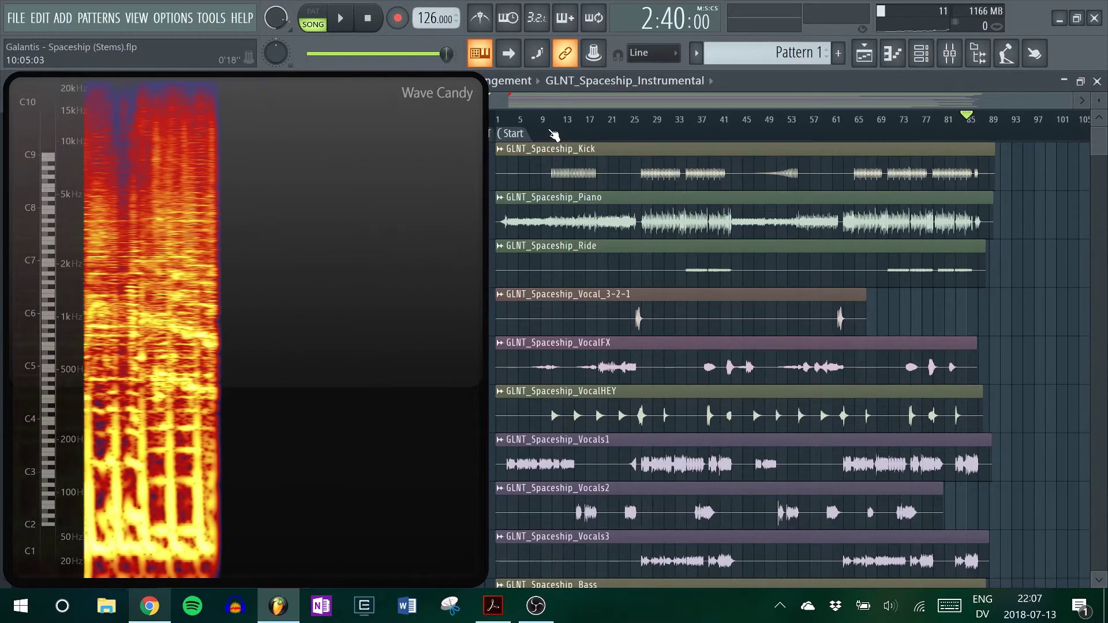
Step: Add a playlist marker named Drop at bar 27, where the kick comes back in
scroll(554, 134, "up", 3)
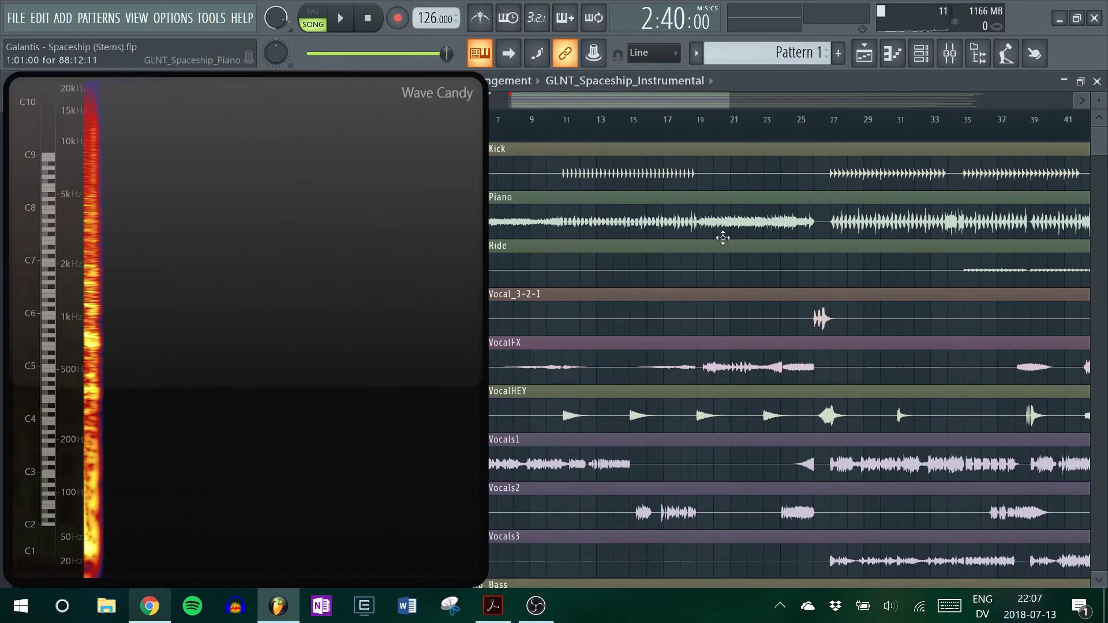
right_click(838, 143)
left_click(854, 149)
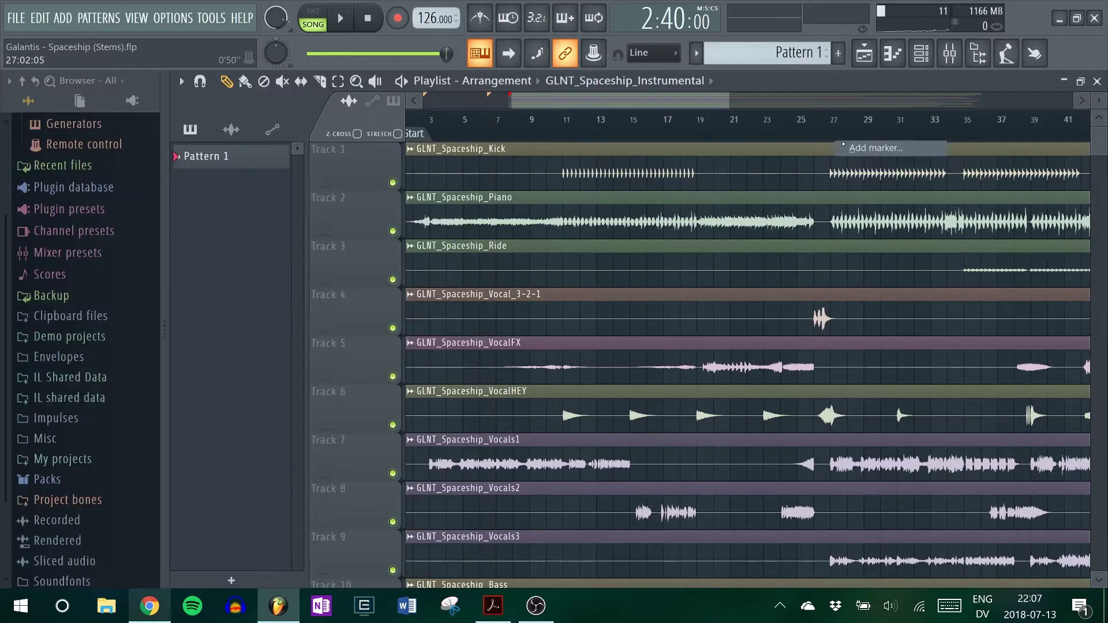
type("Drop")
key("Return")
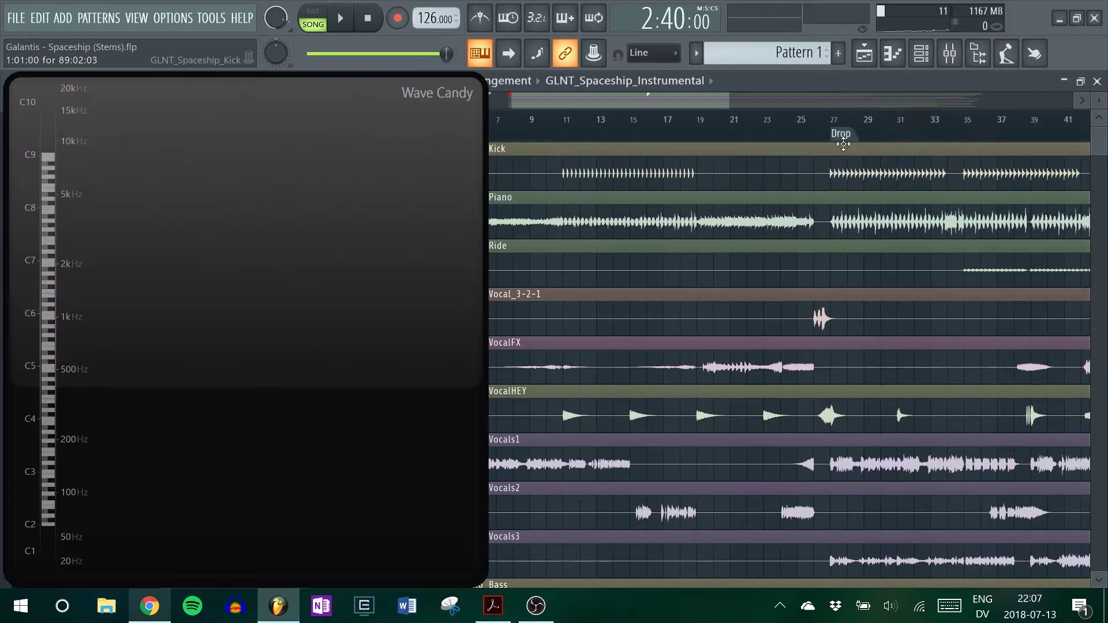
right_click(972, 143)
key("Escape")
scroll(754, 159, "down", 2)
scroll(750, 158, "up", 2)
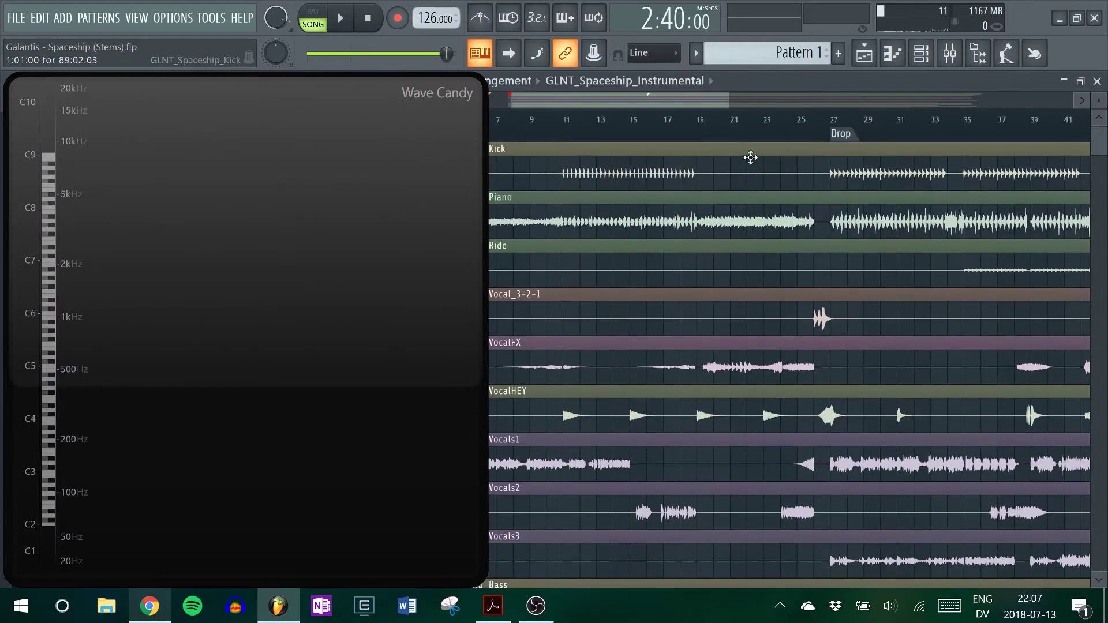
Step: Find the start of the build-up by playing the song around bar 19 and add a marker named Build there
left_click_drag(737, 136, 703, 142)
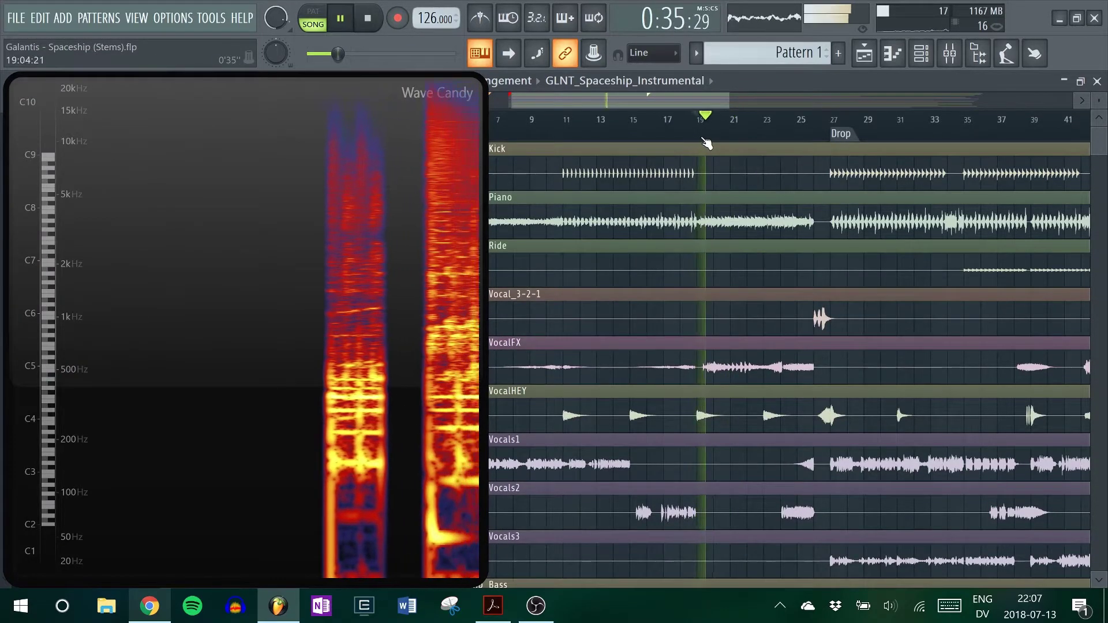
right_click(699, 136)
left_click(723, 148)
type("B")
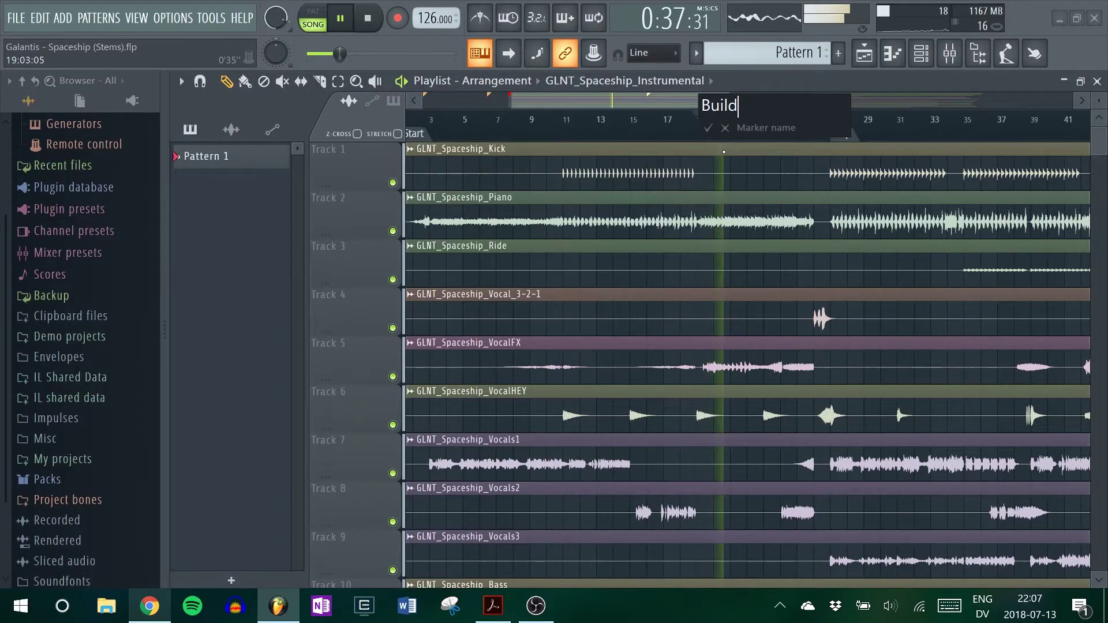
type("uild")
key("Return")
Step: Locate the end of the first drop by ear and add a marker named Break at bar 43
scroll(781, 100, "down", 2)
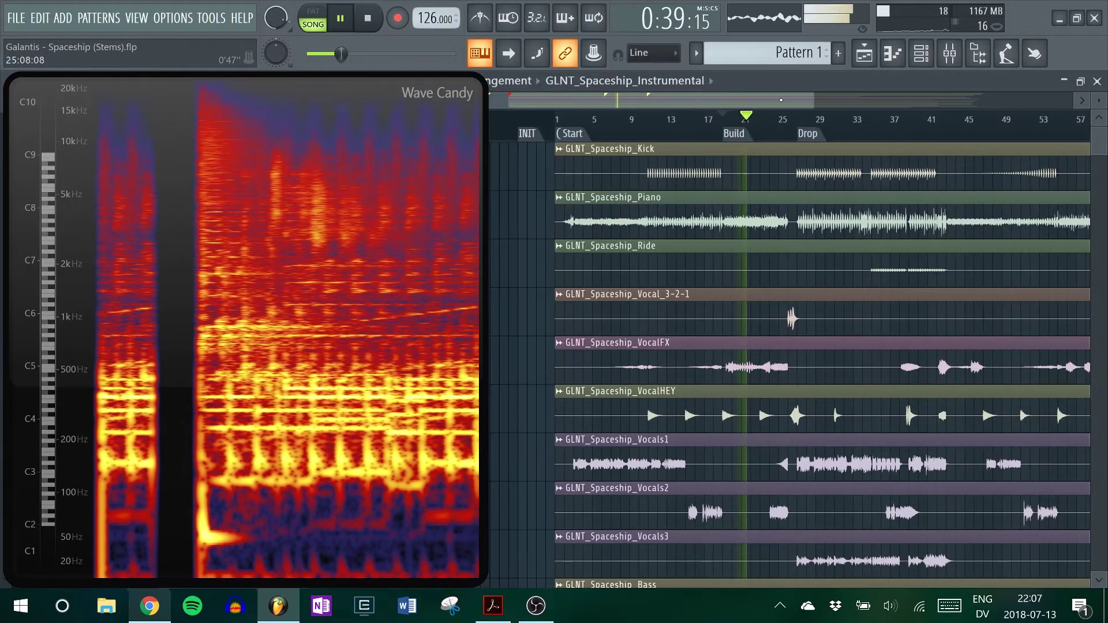
scroll(808, 127, "right", 4)
left_click(821, 119)
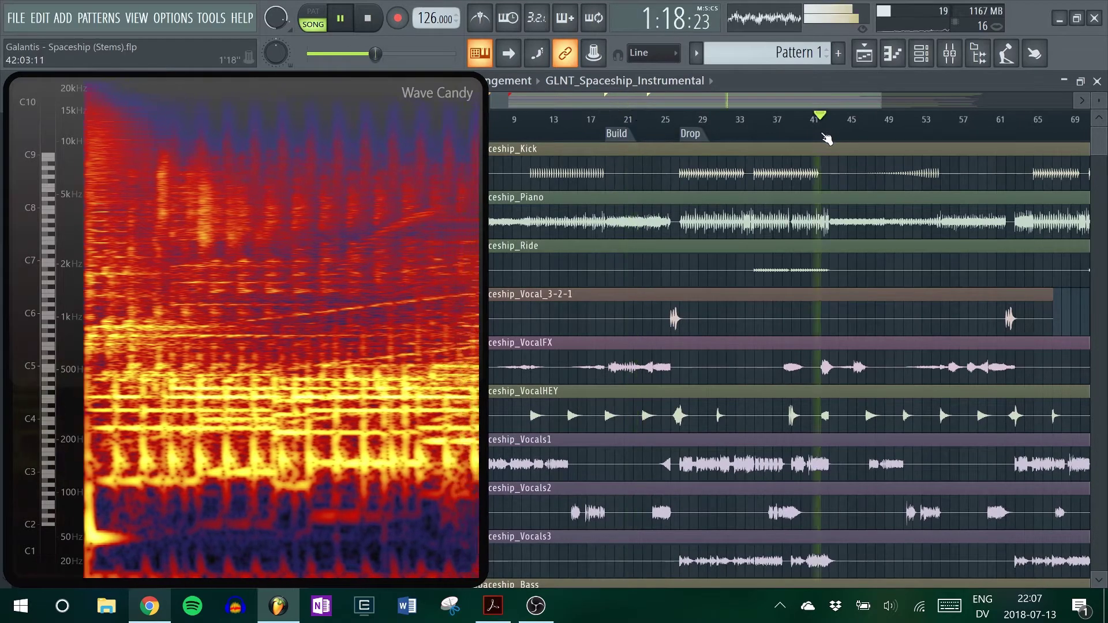
right_click(827, 139)
key("Escape")
scroll(841, 131, "up", 1)
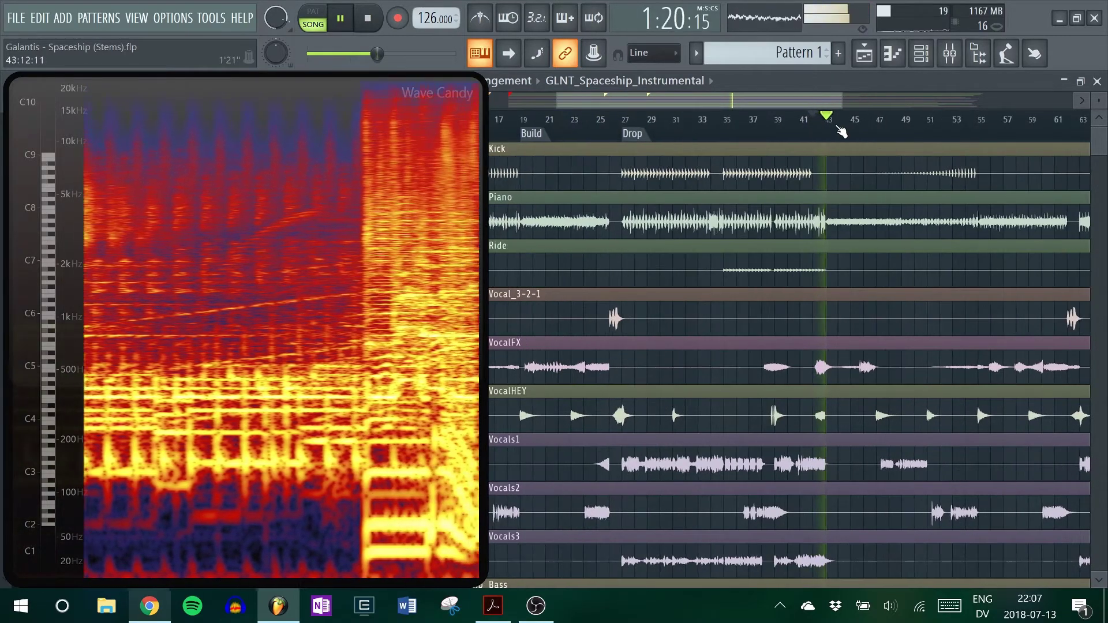
right_click(827, 139)
left_click(849, 147)
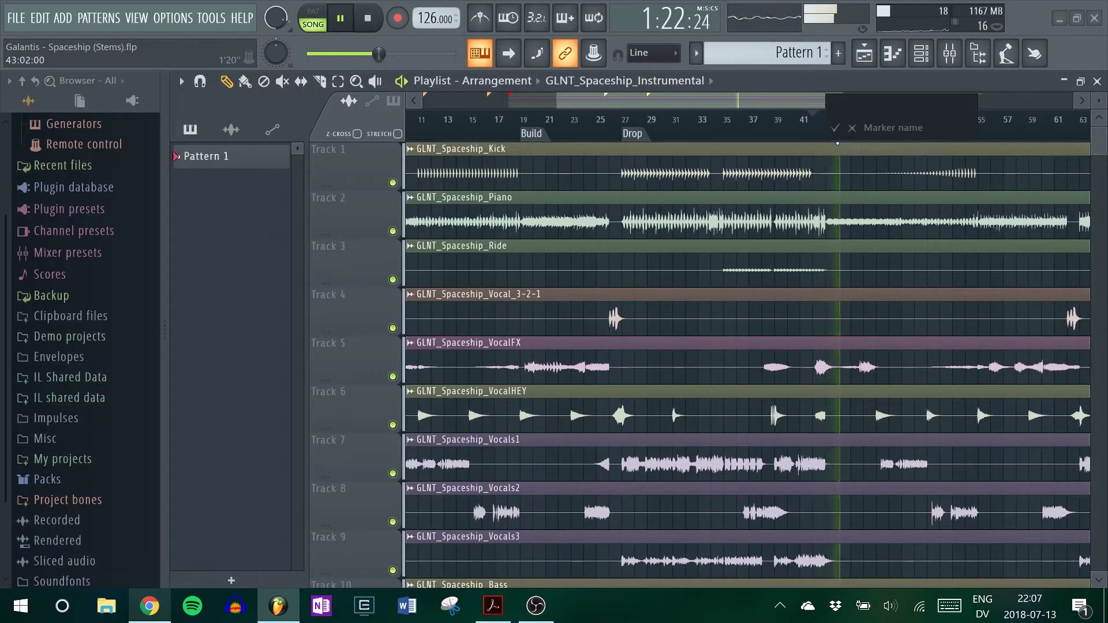
type("B")
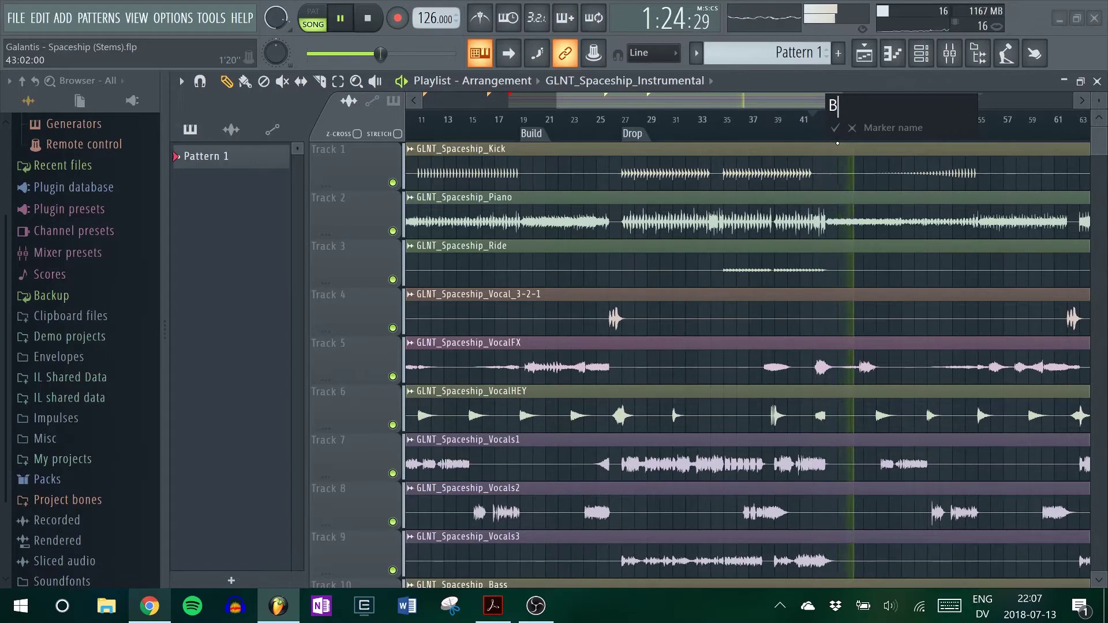
type("reak")
key("Return")
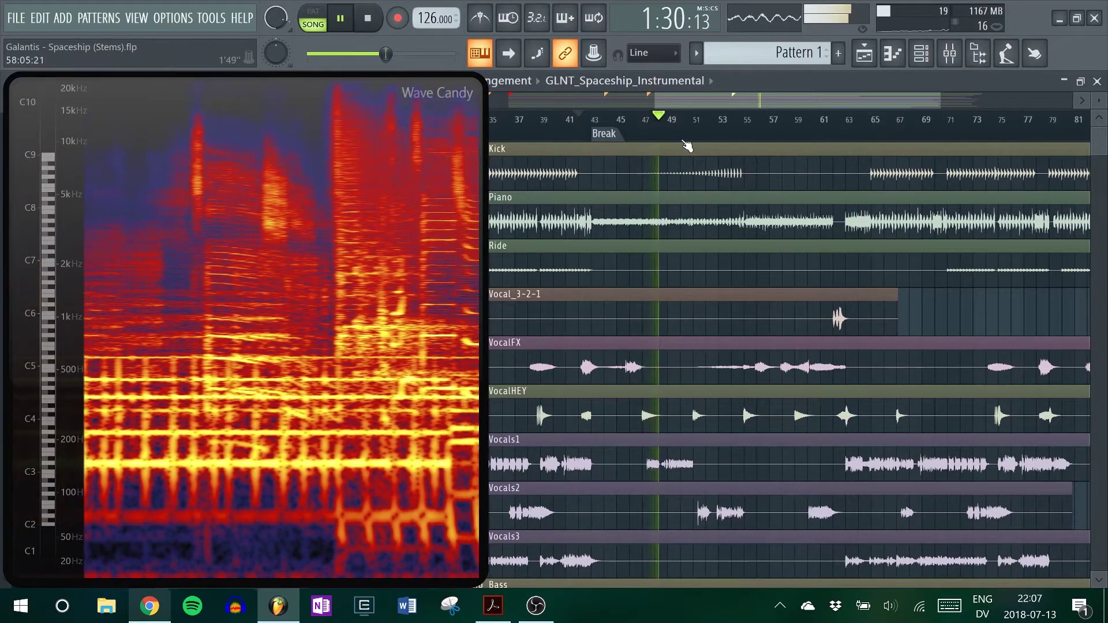
Step: Play from the break up to where the vocals re-enter and add a marker named Verse at bar 47
left_click(621, 128)
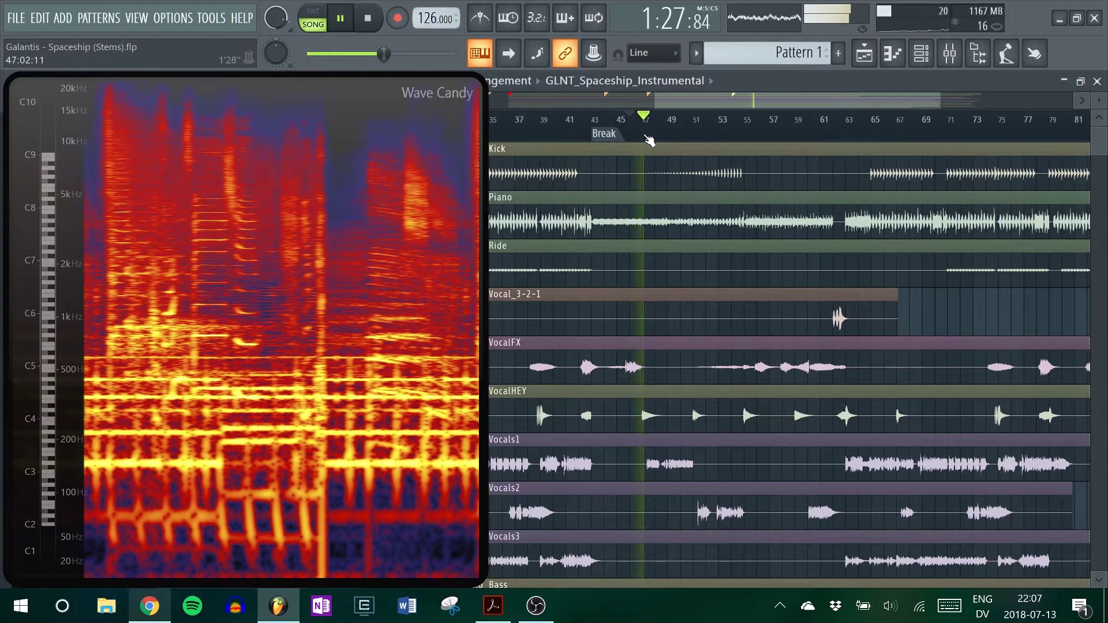
right_click(647, 138)
left_click(658, 143)
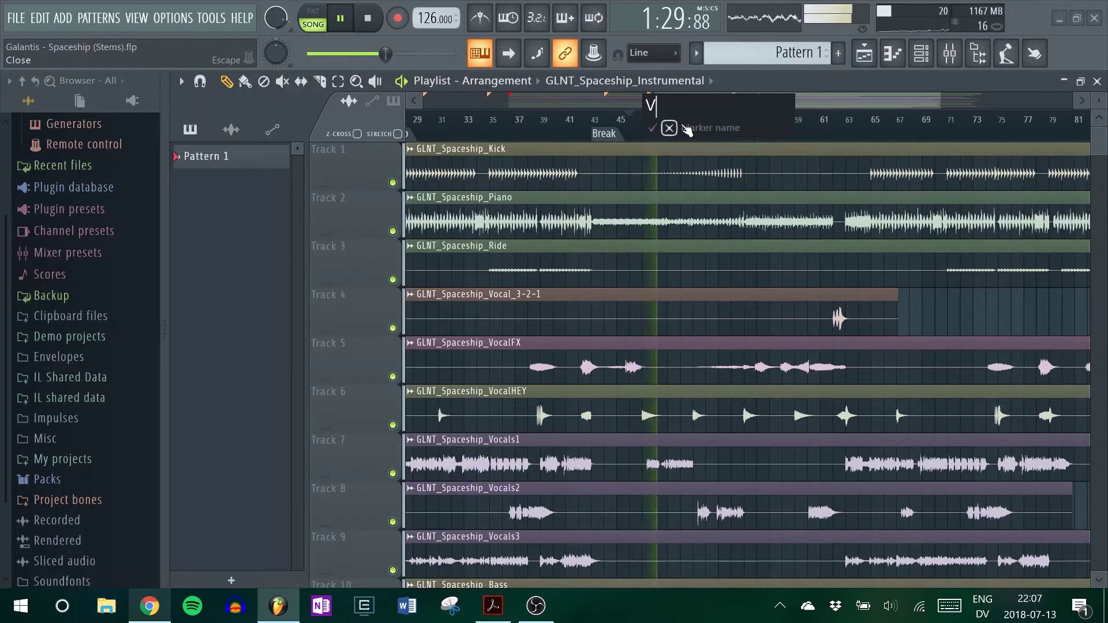
key("Return")
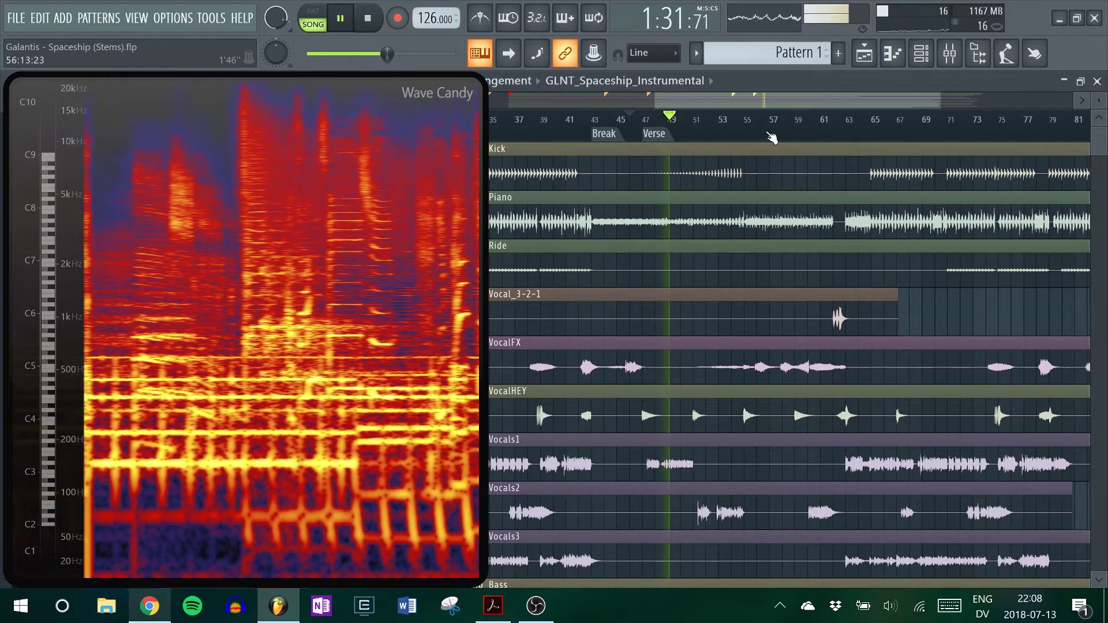
Step: Play the song from around bar 55 and add a playlist marker named Build at bar 55
left_click_drag(757, 138, 748, 137)
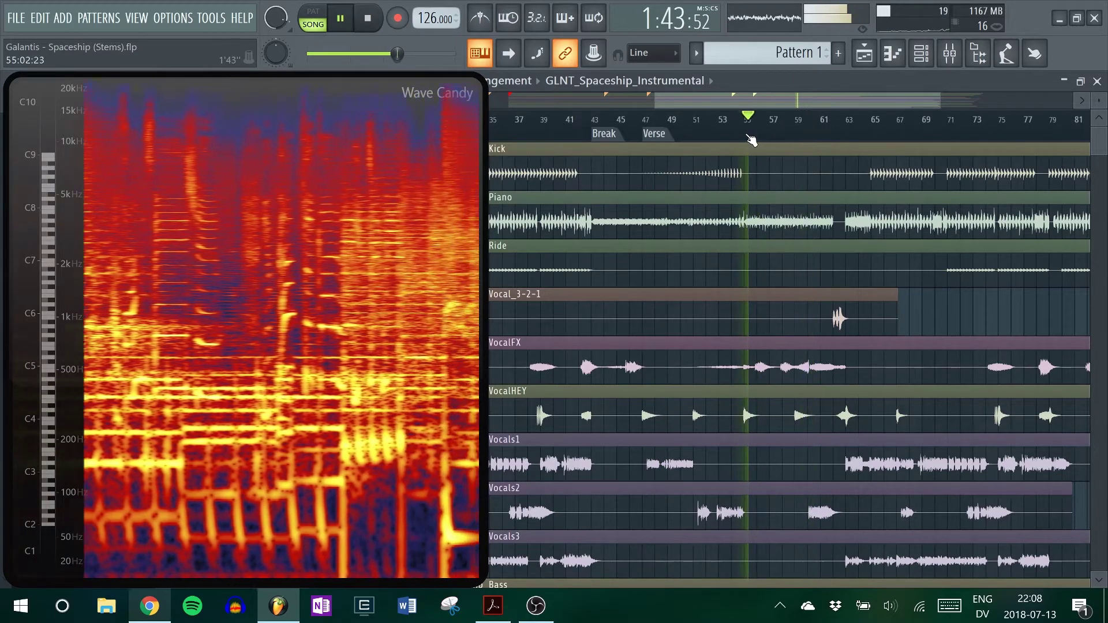
right_click(750, 140)
left_click(759, 144)
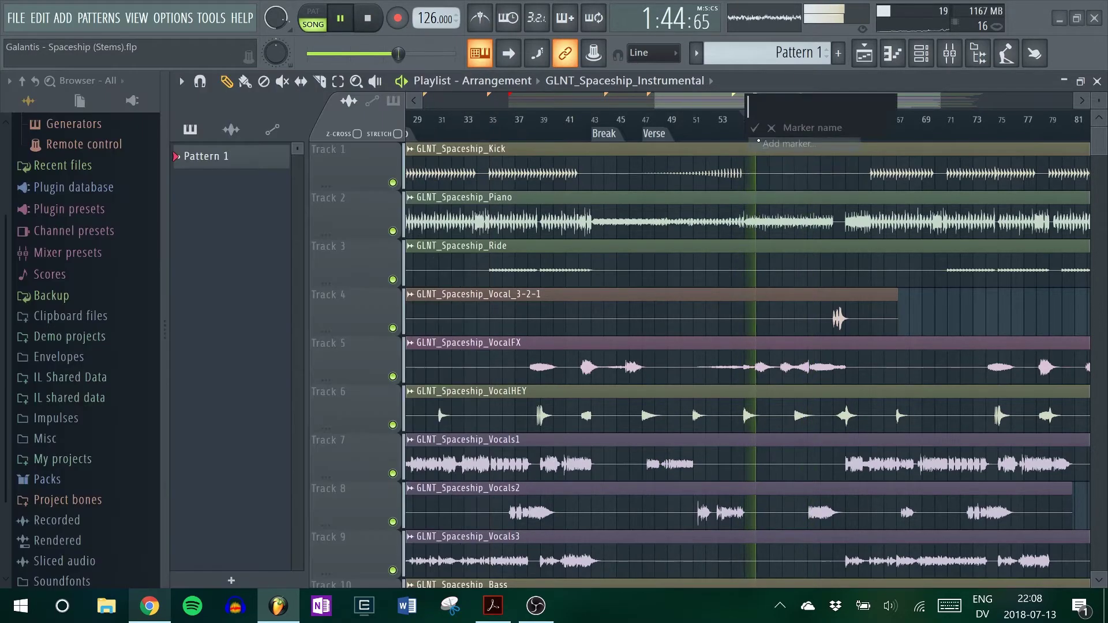
type("Build")
key("Return")
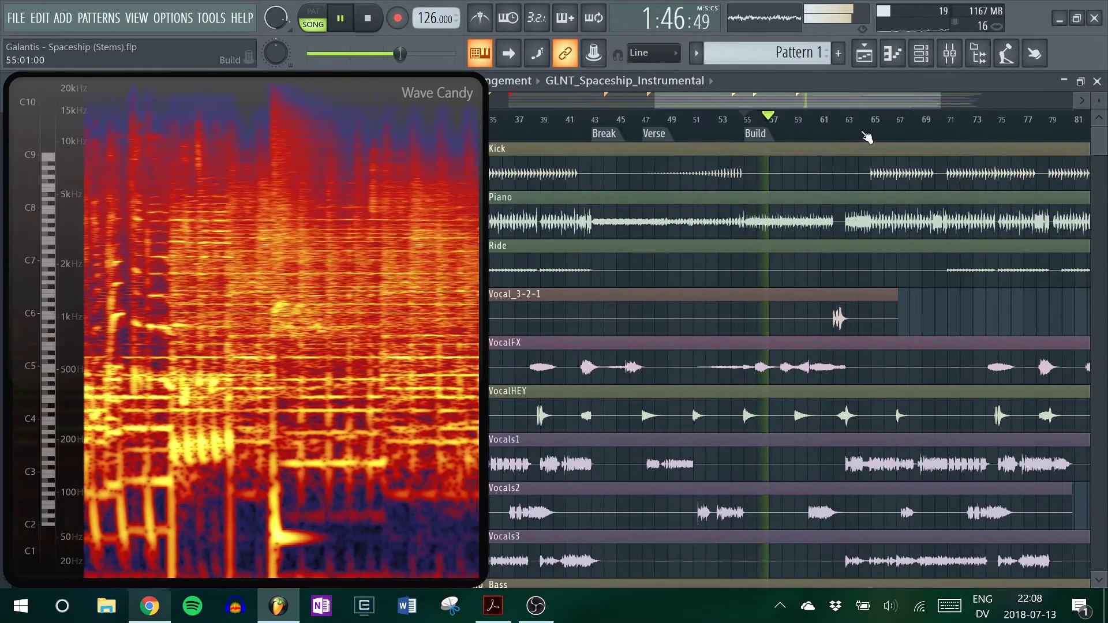
Step: Add a playlist marker named Drop at bar 65, where the kick returns, and stop playback
right_click(877, 138)
left_click(889, 143)
type("Dr")
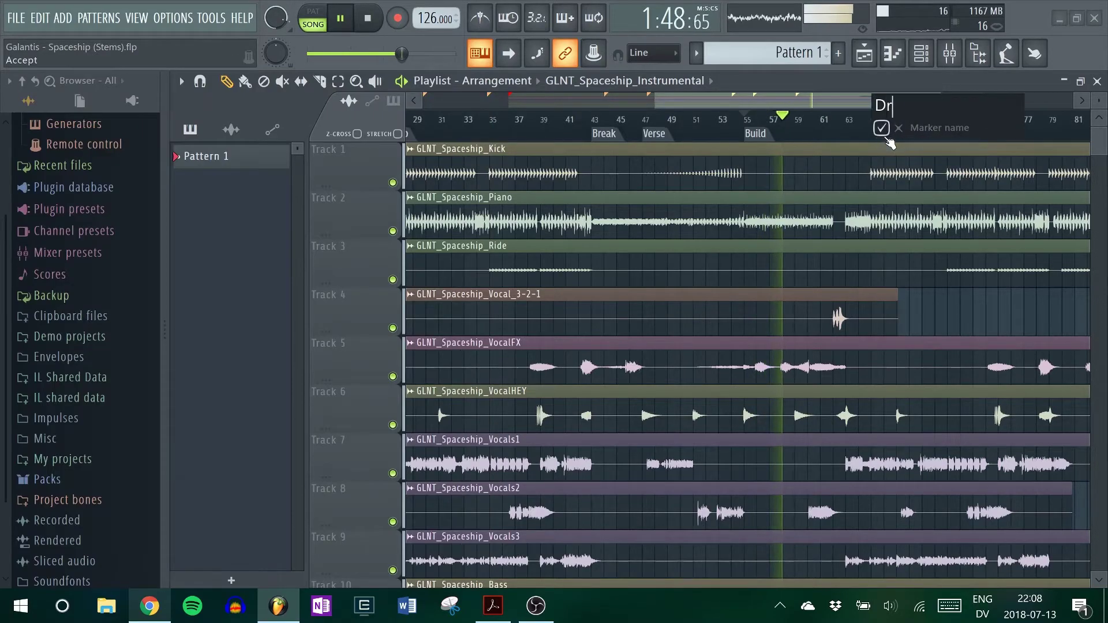
type("op")
key("Return")
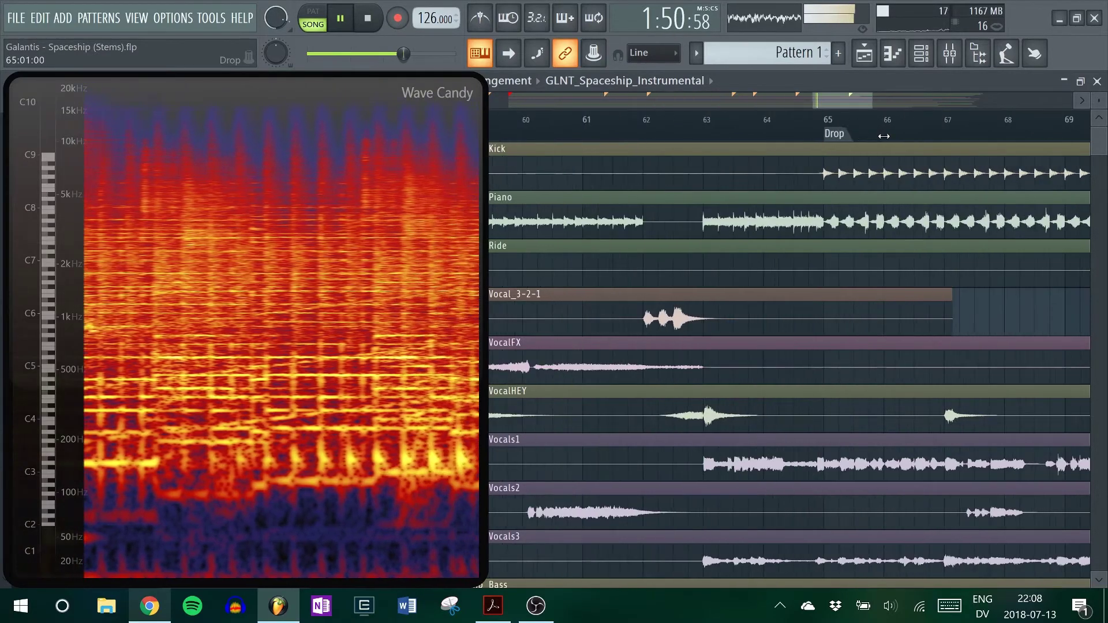
scroll(801, 133, "down", 4)
key("space")
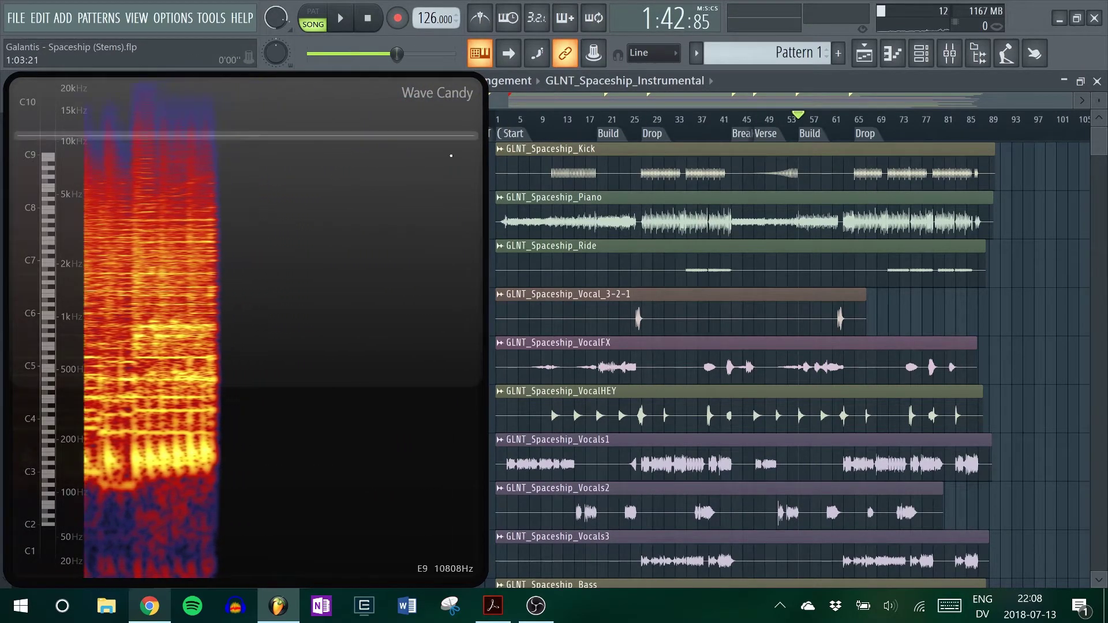
Step: Solo the GLNT_Spaceship_Kick track, moving the Wave Candy display aside to reach its mute switch and back again
left_click_drag(447, 119, 426, 323)
right_click(393, 182)
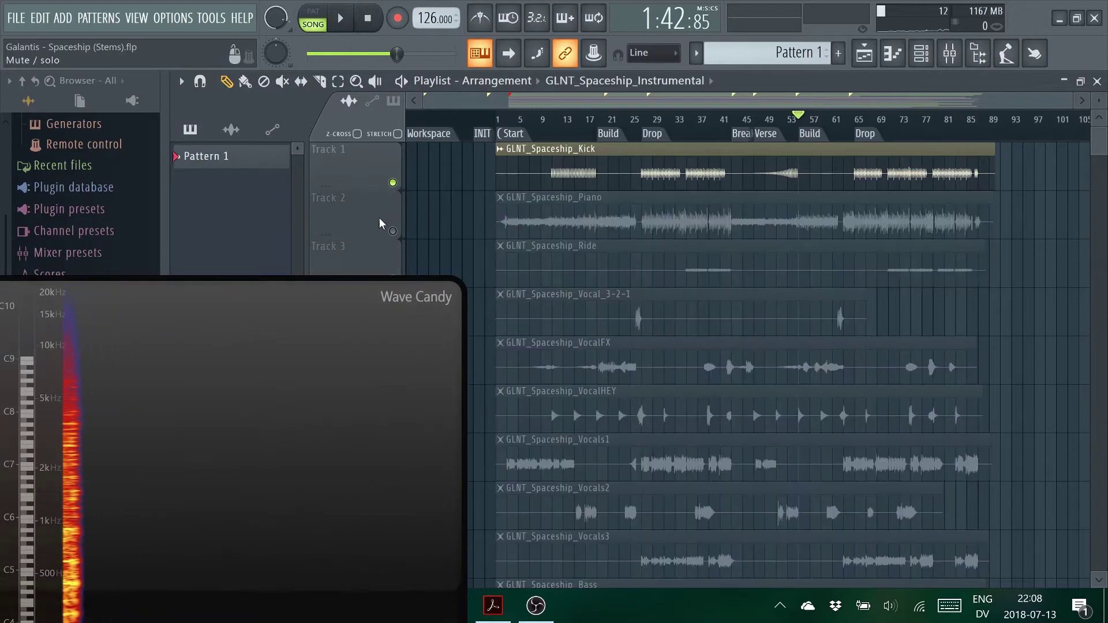
left_click_drag(404, 285, 415, 214)
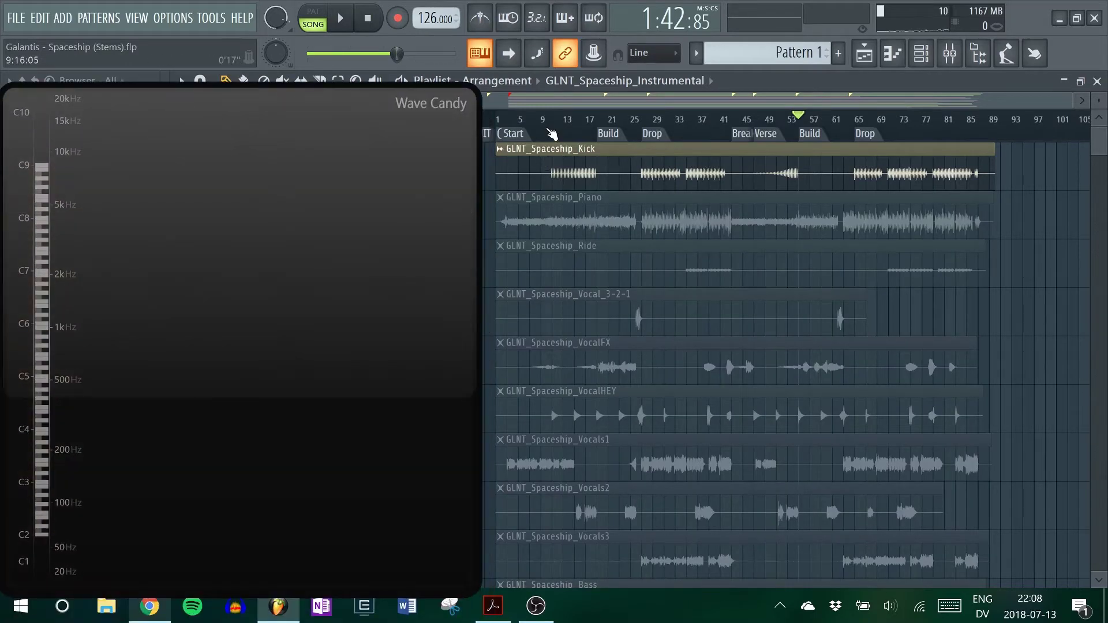
Step: Examine the shape and tail of the first kick hits at bar 11, with the playhead placed there
scroll(551, 134, "up", 5)
scroll(588, 141, "up", 2)
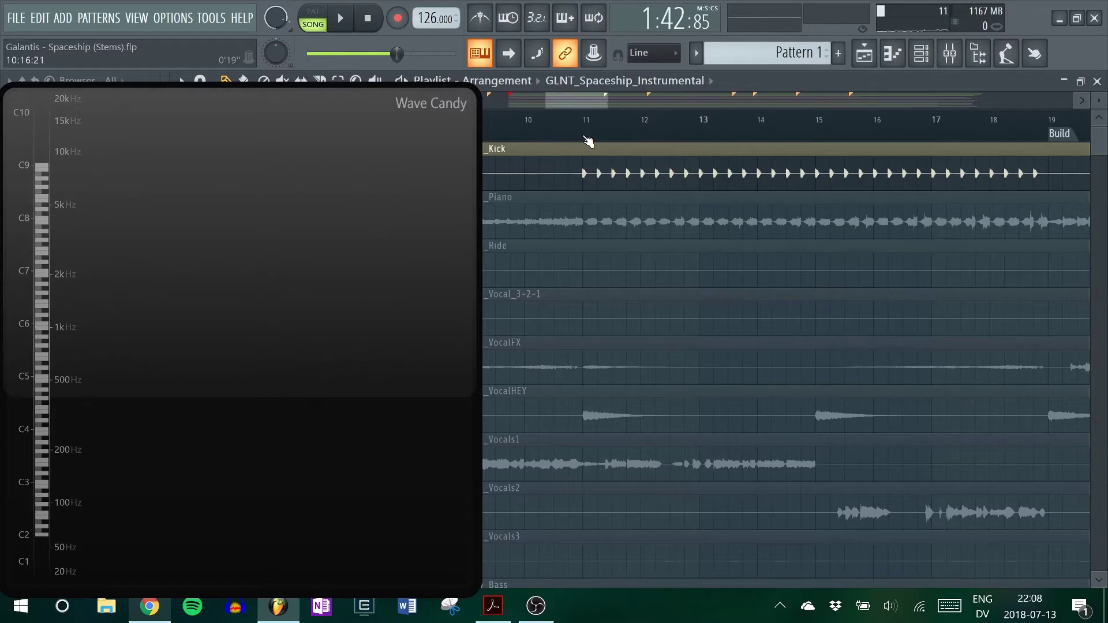
scroll(587, 141, "up", 5)
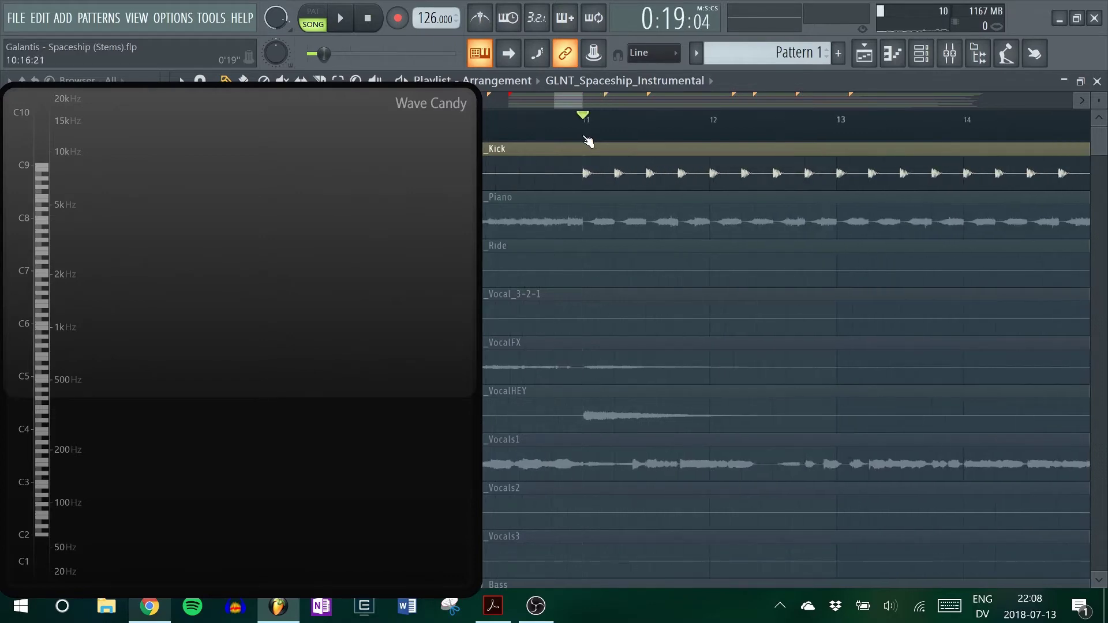
scroll(587, 141, "up", 2)
scroll(588, 141, "down", 4)
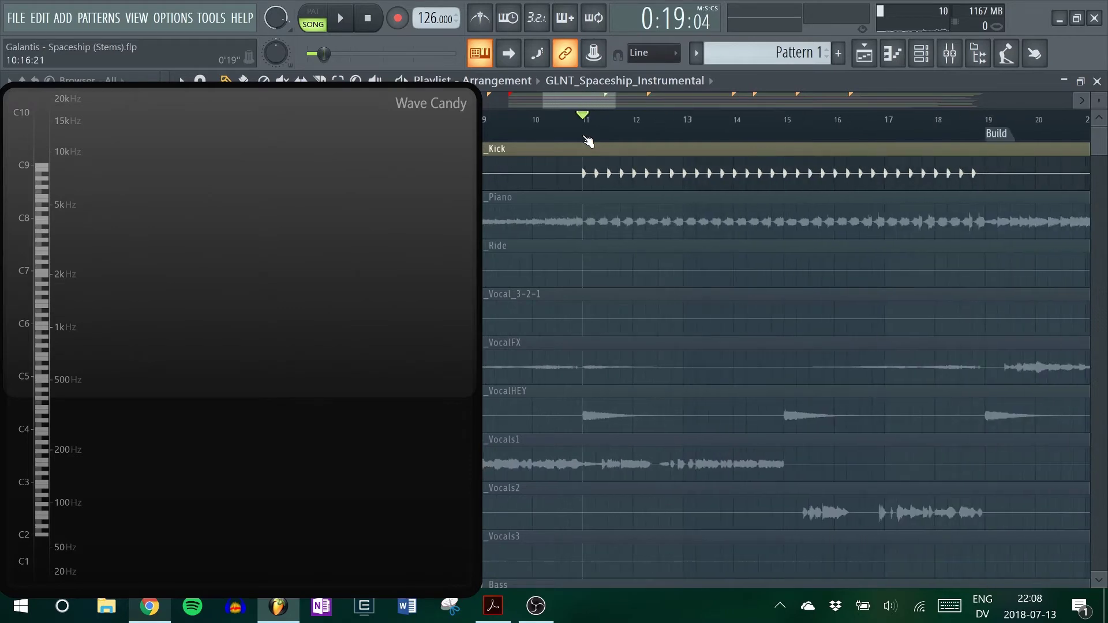
scroll(588, 141, "up", 4)
scroll(587, 141, "up", 4)
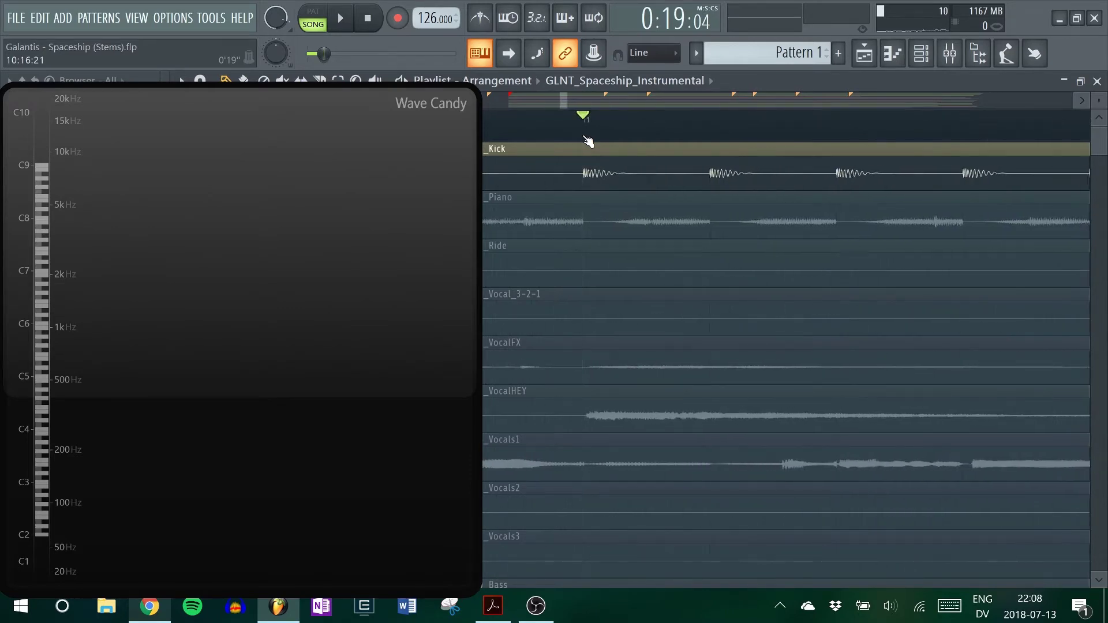
scroll(588, 142, "up", 2)
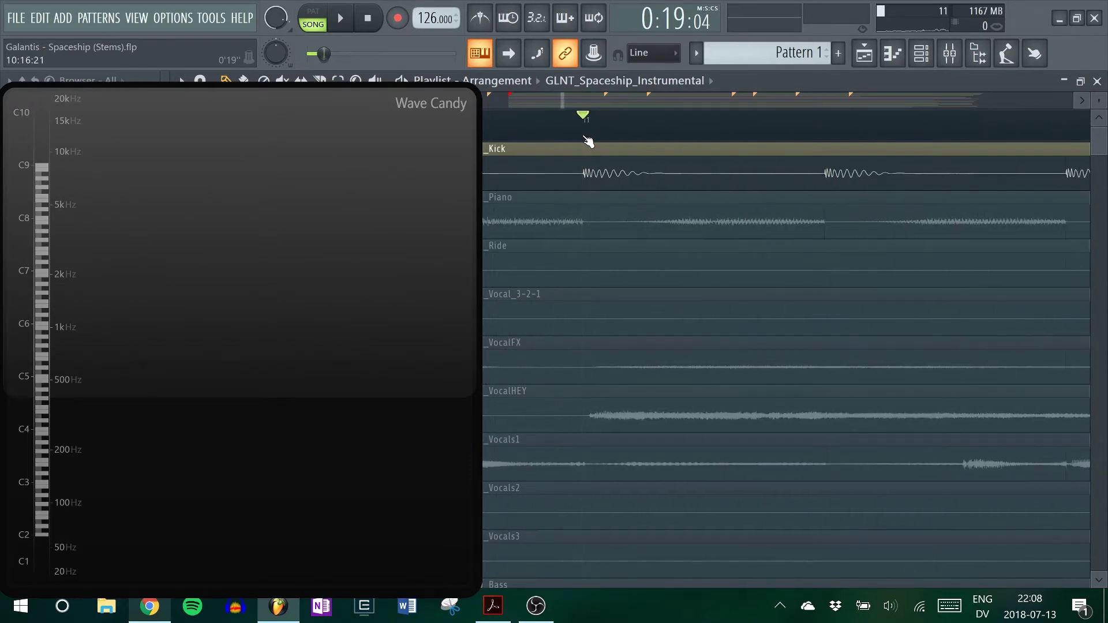
scroll(587, 141, "down", 1)
scroll(588, 141, "down", 4)
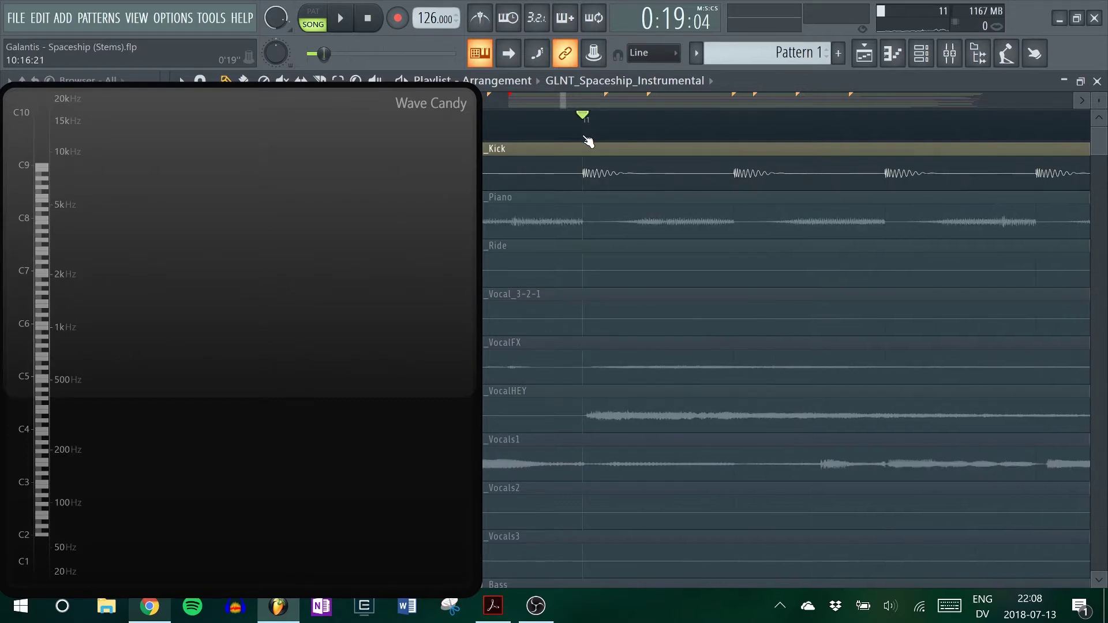
scroll(587, 142, "up", 3)
Step: Play the soloed kick from bar 11 for about two bars while watching its spectrum, and stop playback
key("space")
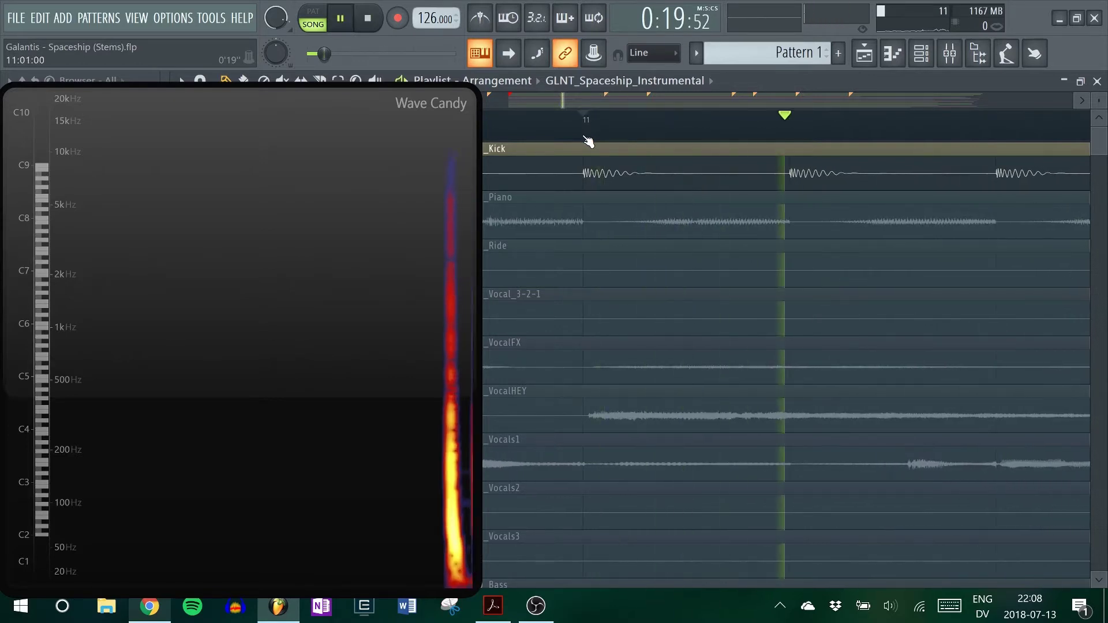
scroll(661, 134, "down", 7)
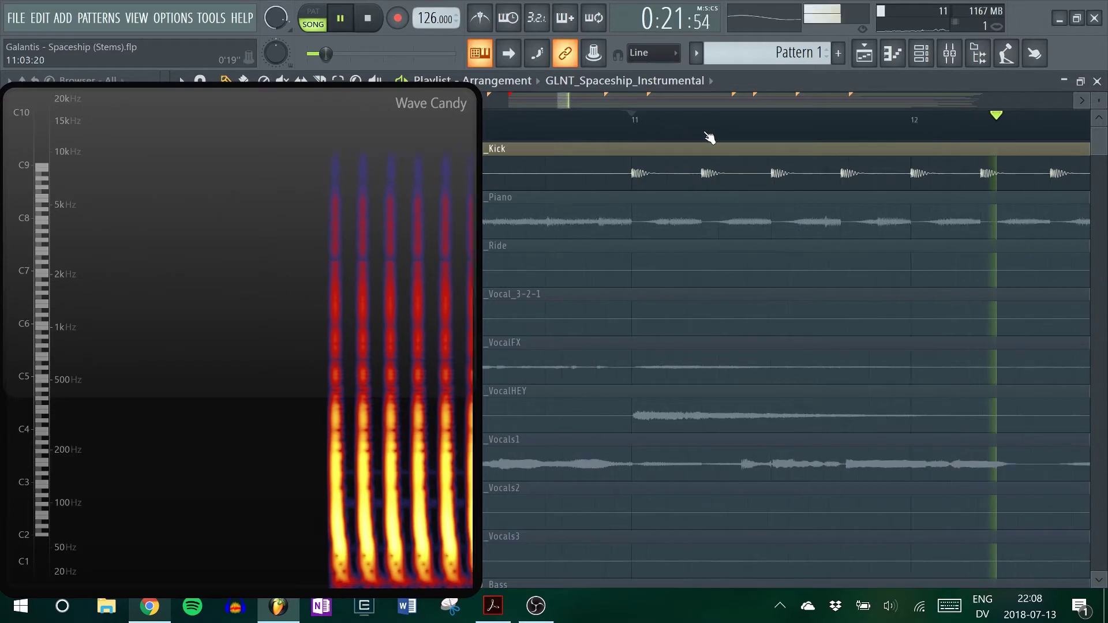
scroll(710, 138, "down", 5)
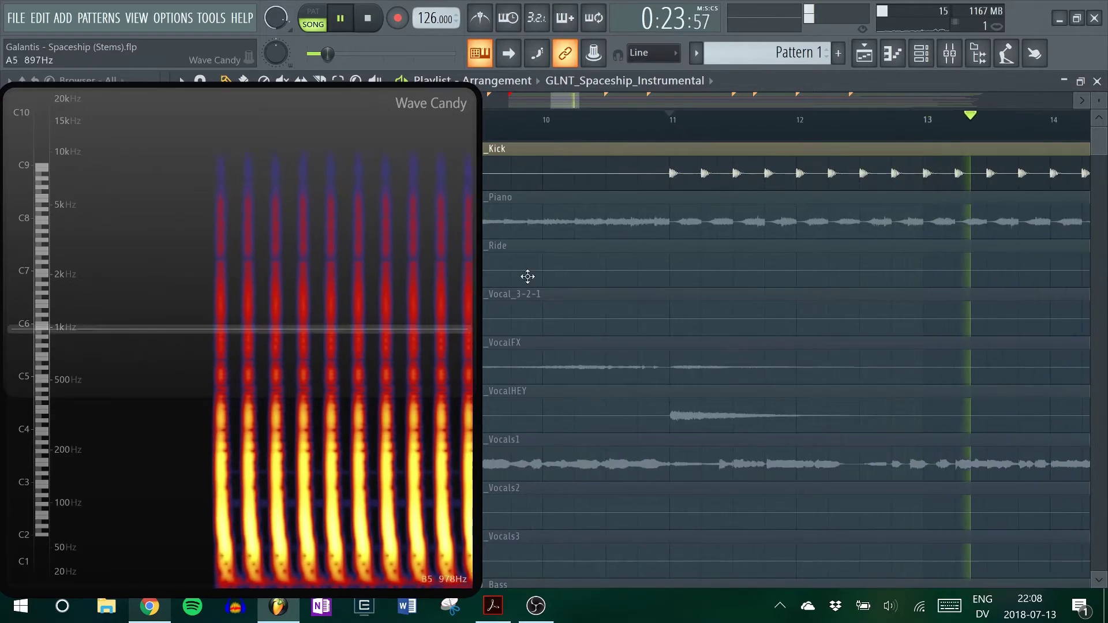
key("space")
Step: Freeze the spectrum through the Wave Candy settings, move the settings window clear of the display and close it
right_click(424, 376)
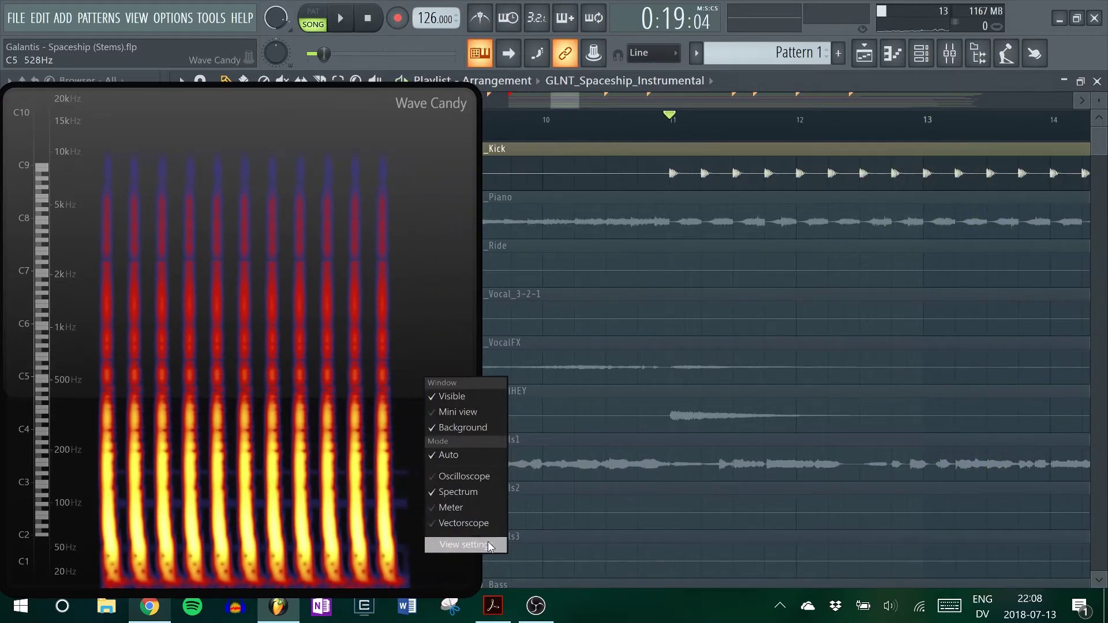
left_click(466, 543)
left_click(523, 477)
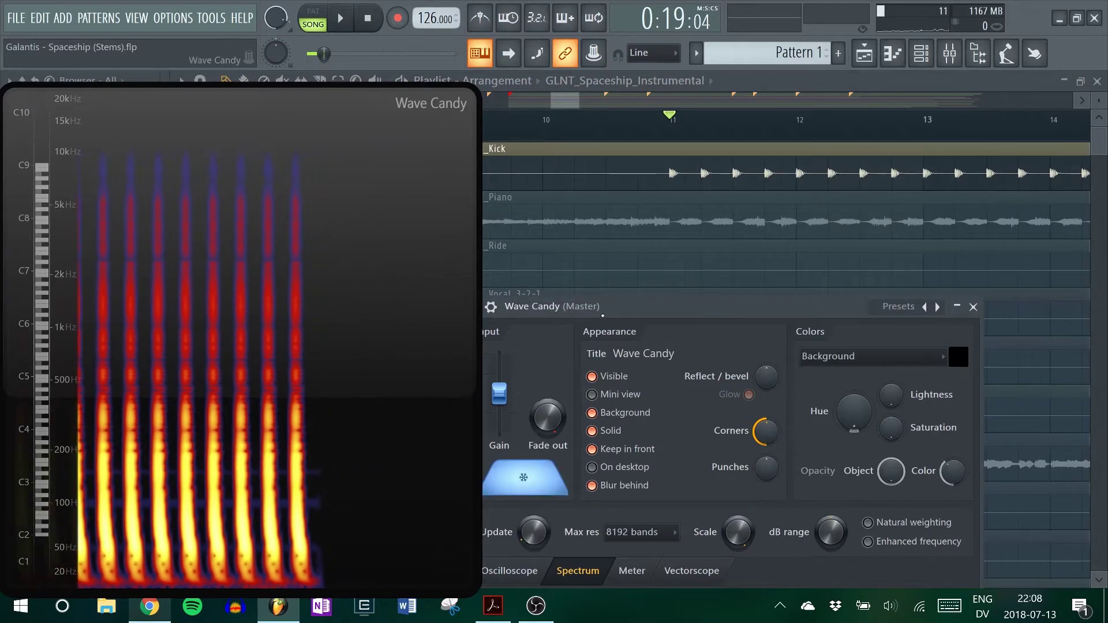
left_click_drag(635, 306, 714, 280)
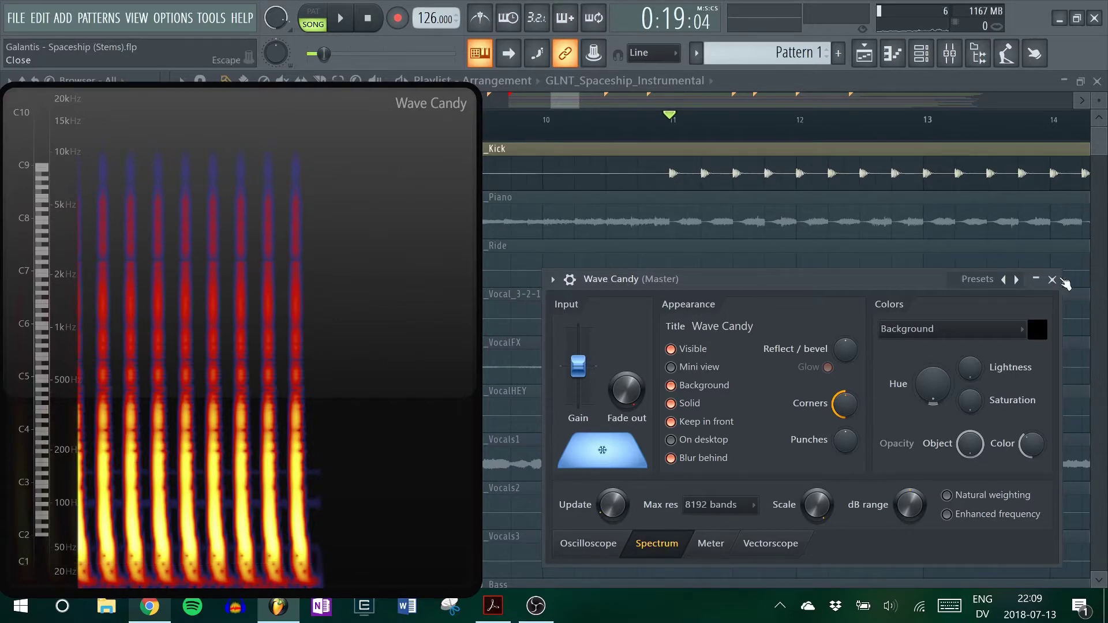
left_click(1052, 279)
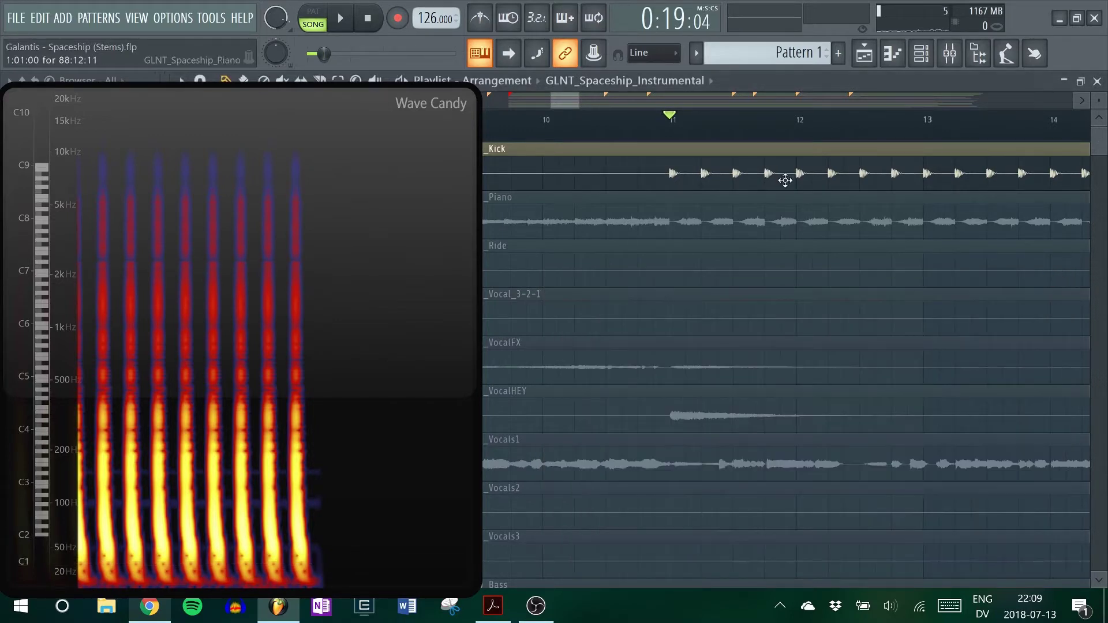
Step: Inspect the kick's waveform in the first drop and place the playhead at bar 29
scroll(786, 346, "right", 10)
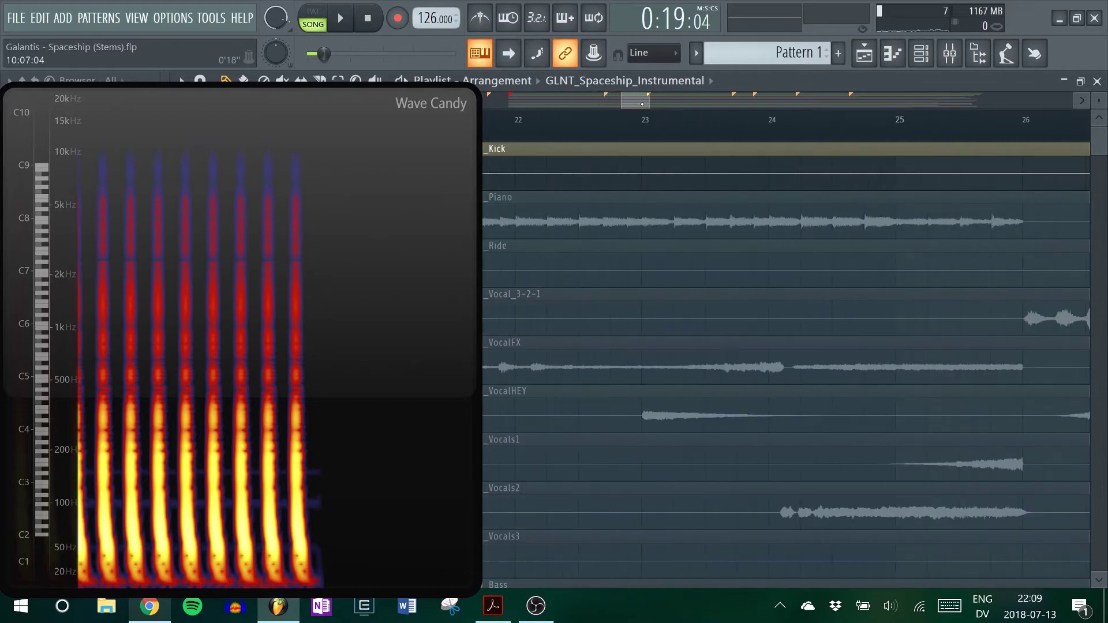
scroll(786, 346, "right", 1)
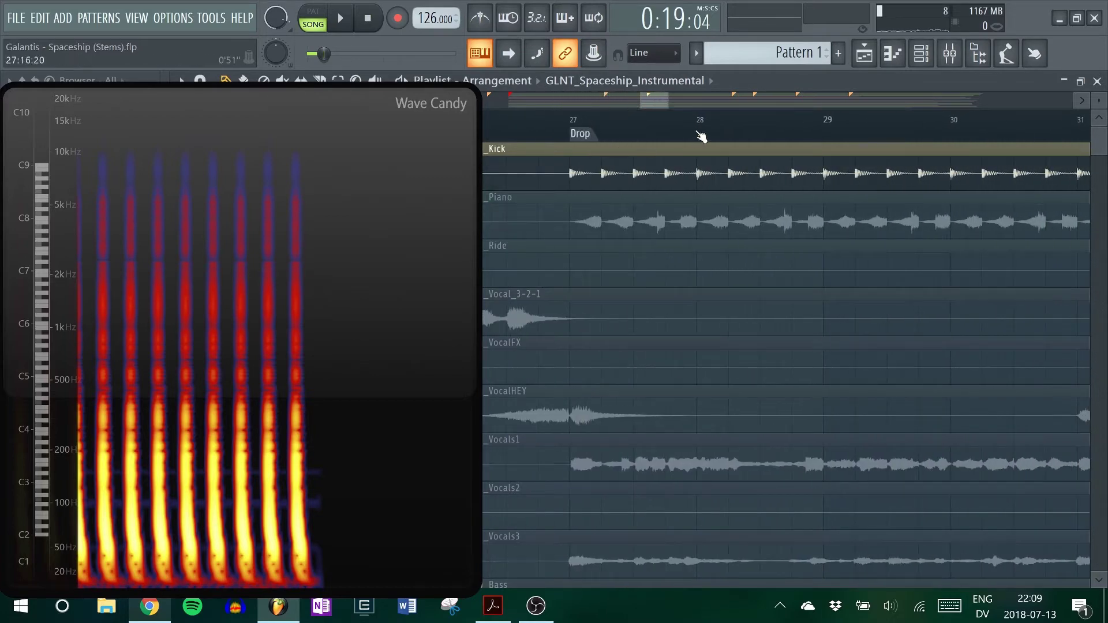
scroll(786, 347, "right", 2)
scroll(597, 134, "up", 2)
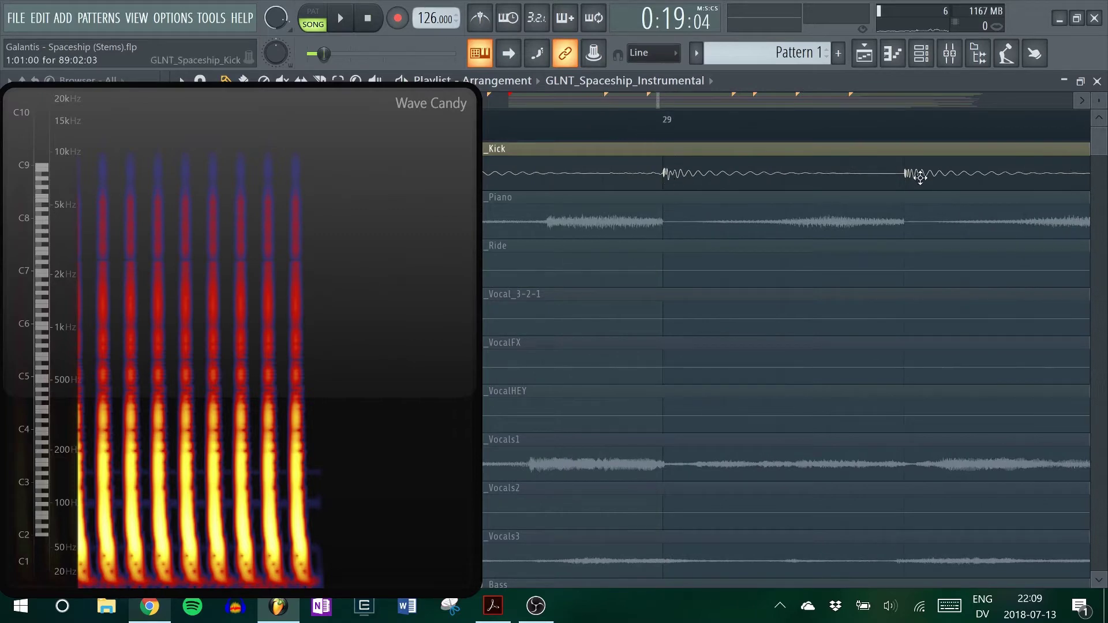
scroll(744, 148, "down", 2)
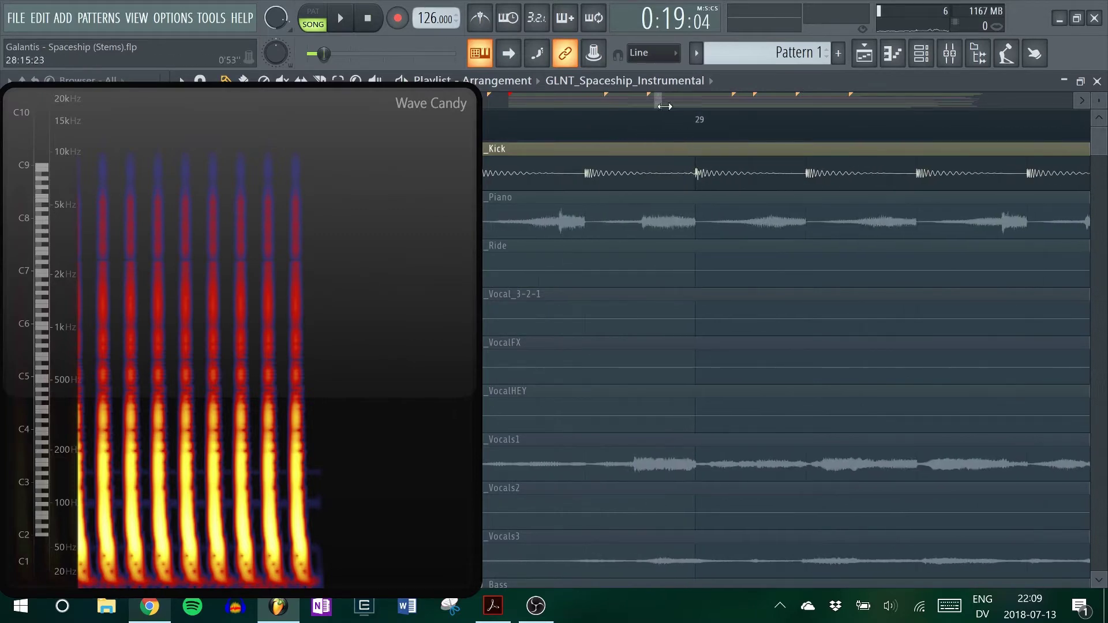
scroll(786, 329, "right", 2)
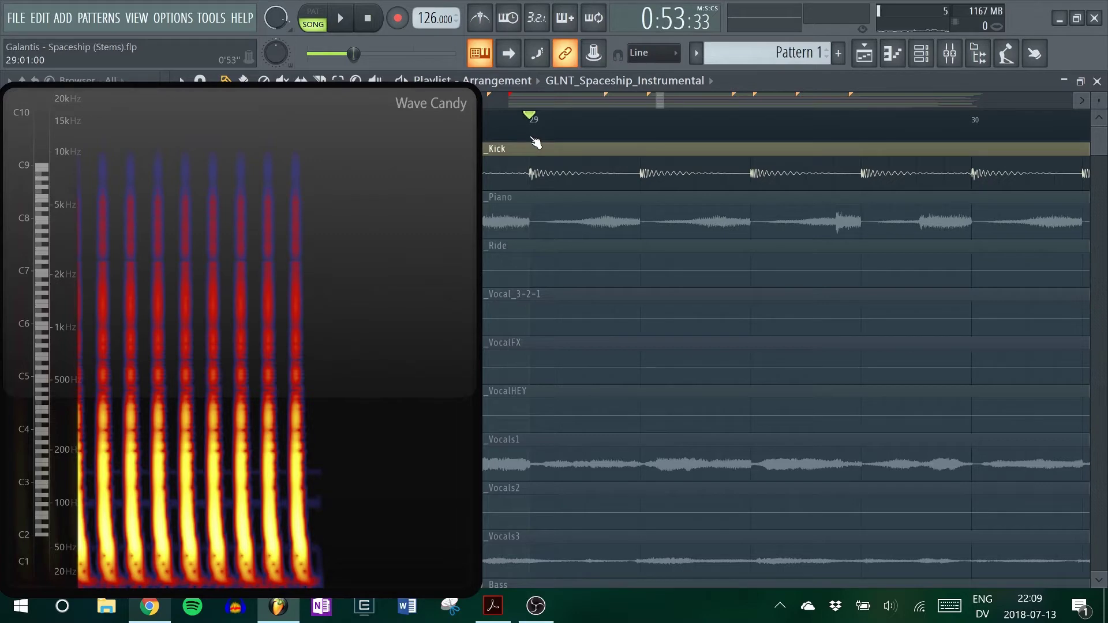
Step: Unfreeze Wave Candy from its settings, play the drop kick from bar 29 and freeze its spectrum for study
right_click(441, 495)
left_click(489, 572)
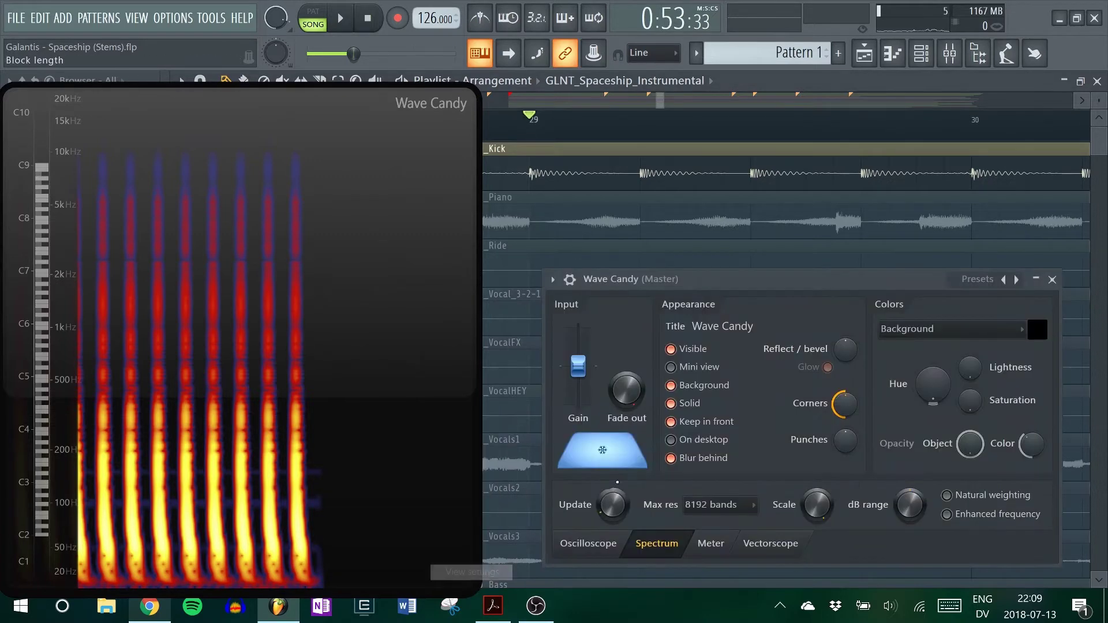
key("space")
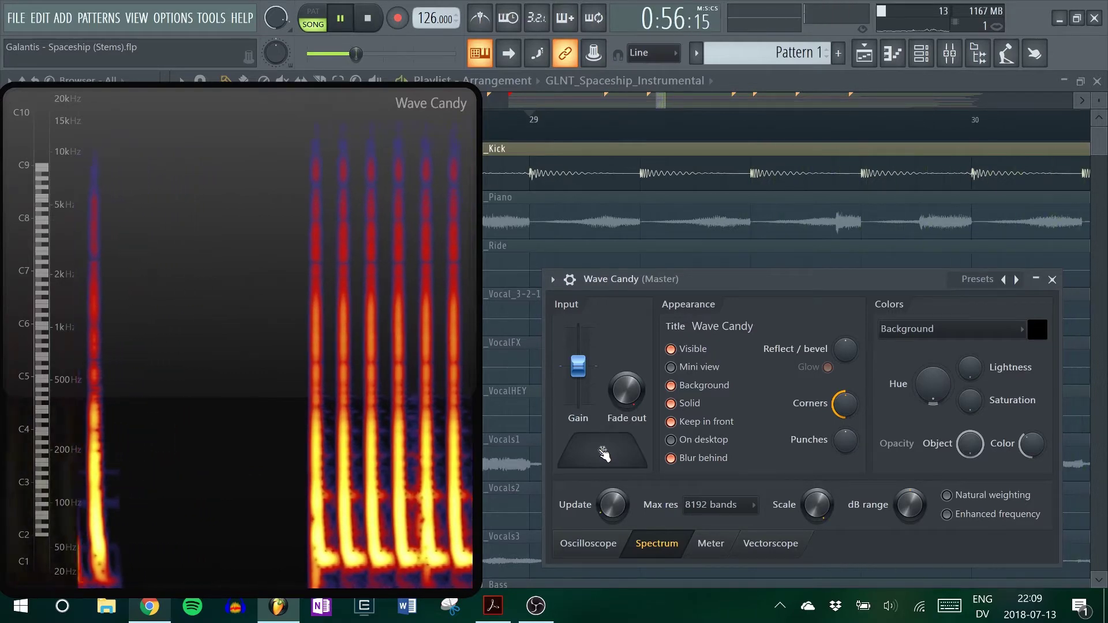
left_click(603, 454)
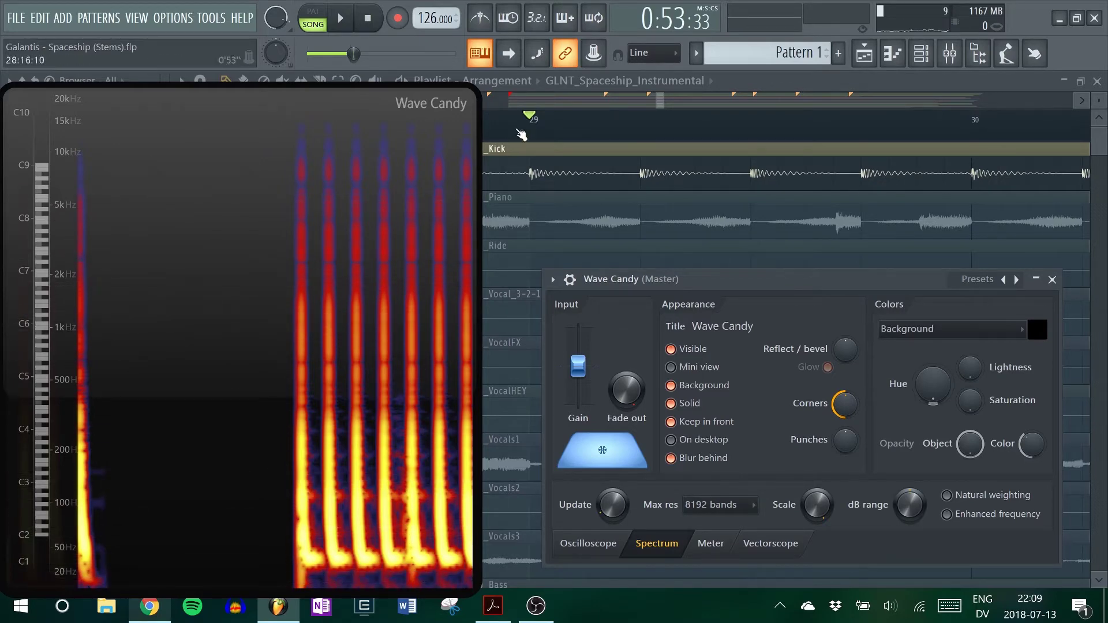
Step: Unfreeze the spectrum, close the Wave Candy settings and play the soloed kick from bar 52 in the verse
left_click(623, 461)
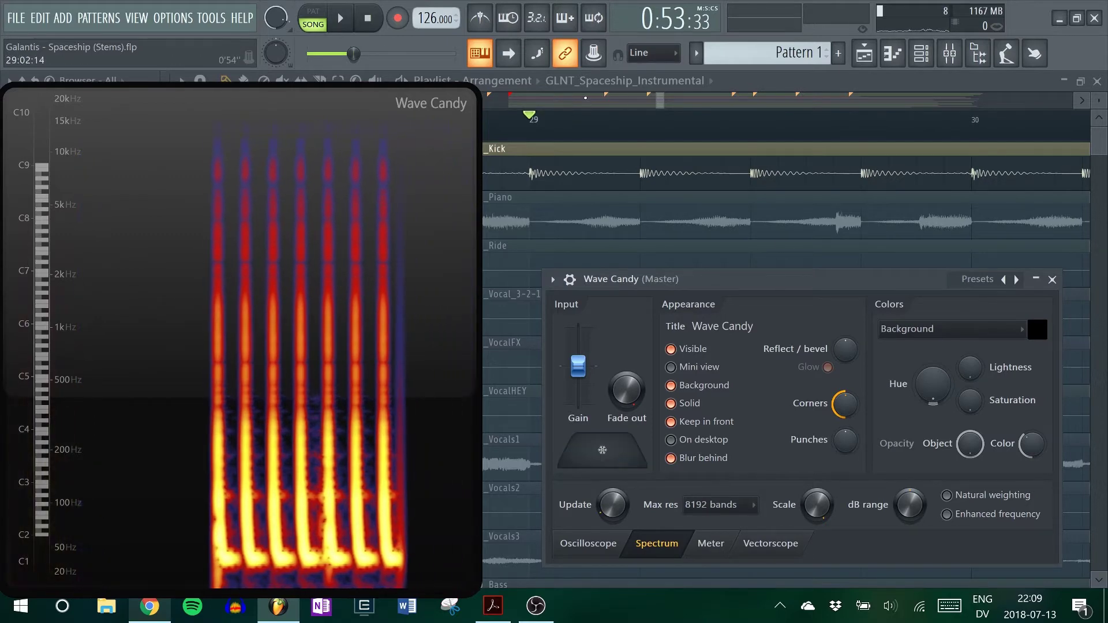
scroll(664, 128, "down", 5)
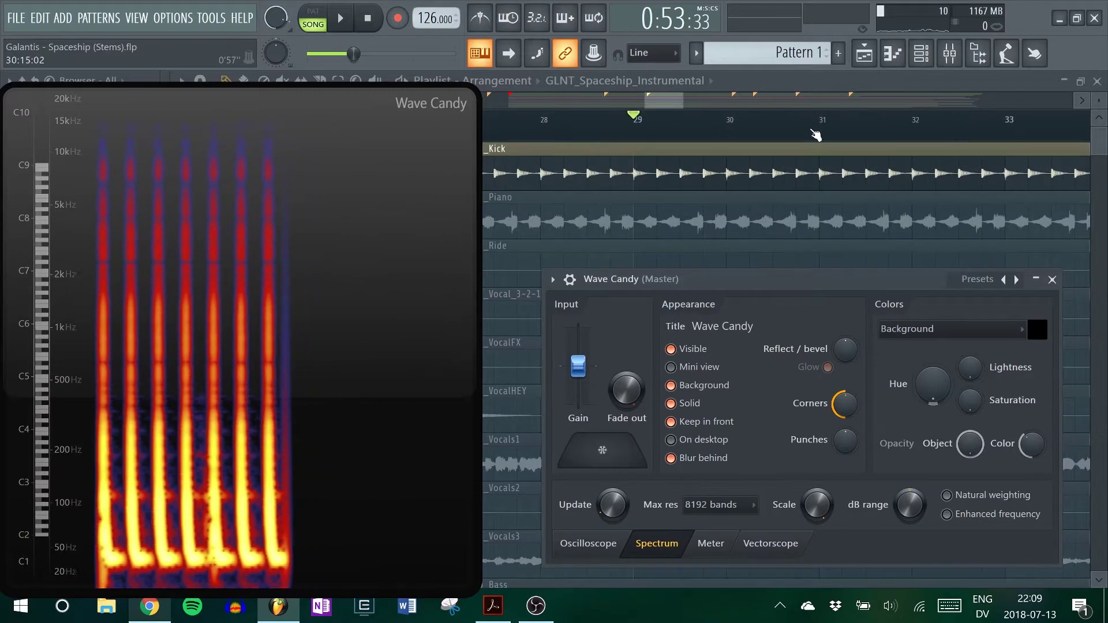
scroll(816, 137, "down", 3)
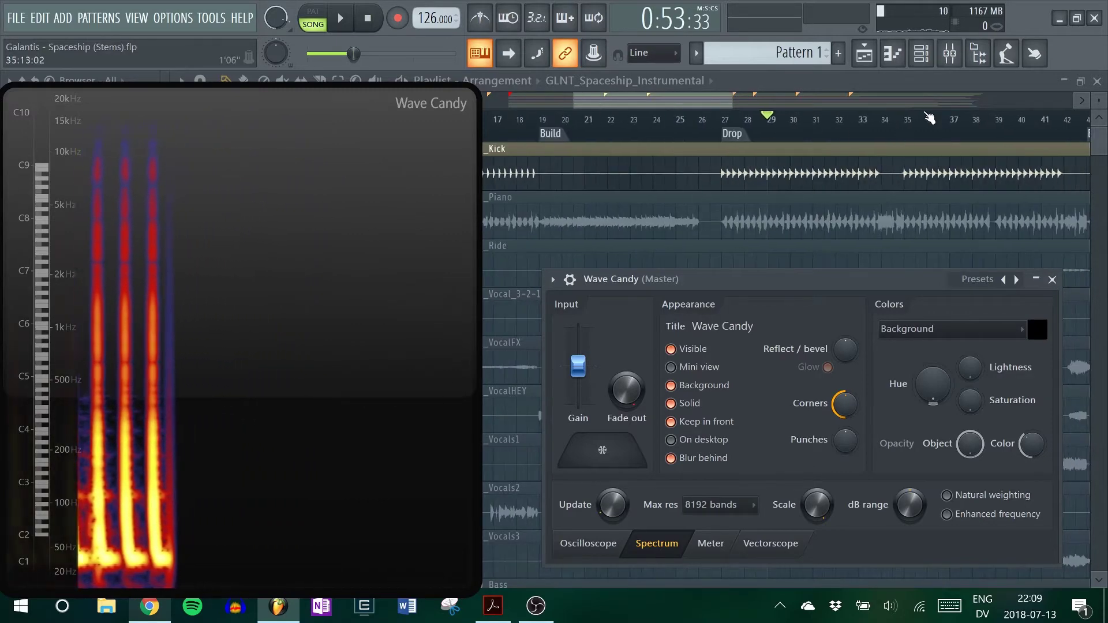
scroll(880, 133, "right", 4)
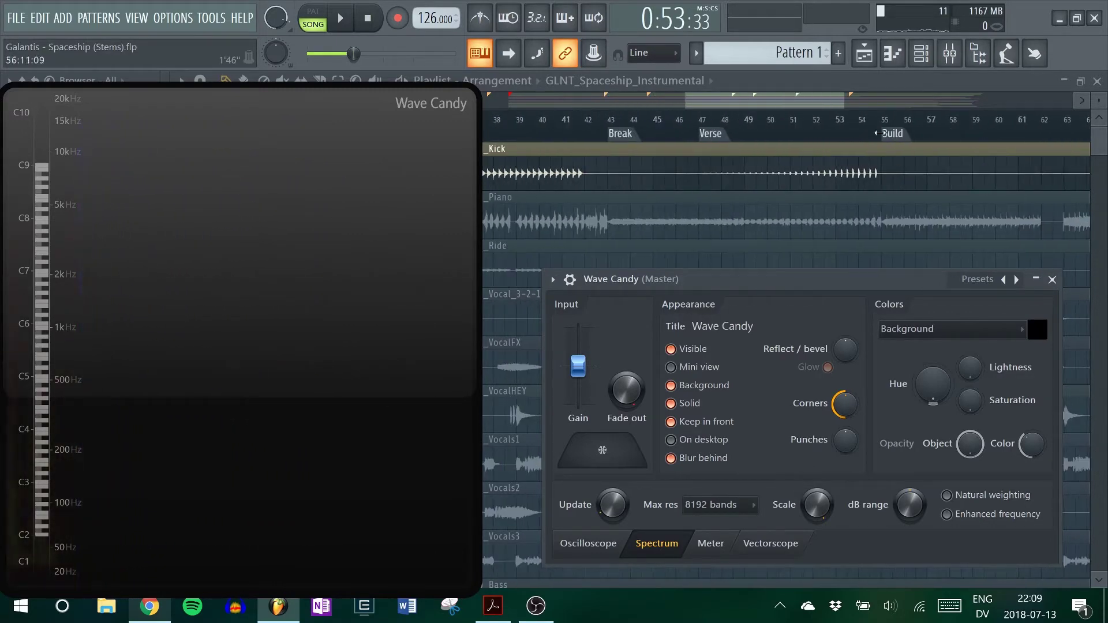
left_click(828, 135)
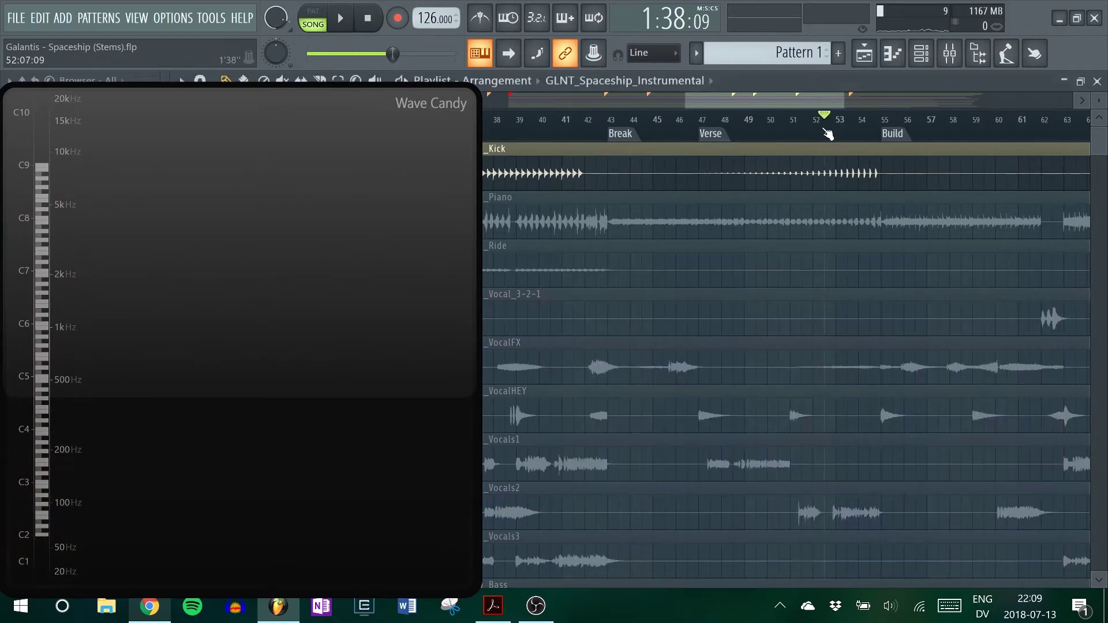
key("space")
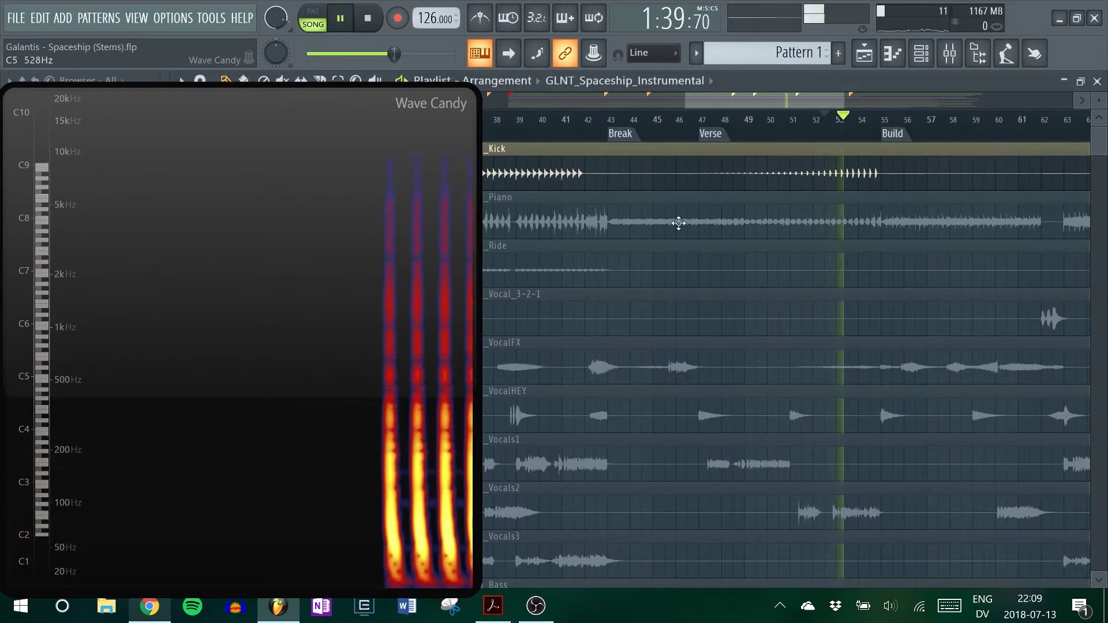
Step: Play the soloed kick through the verse, stop it and inspect the kick's waveform in the second drop and across the song
left_click(737, 134)
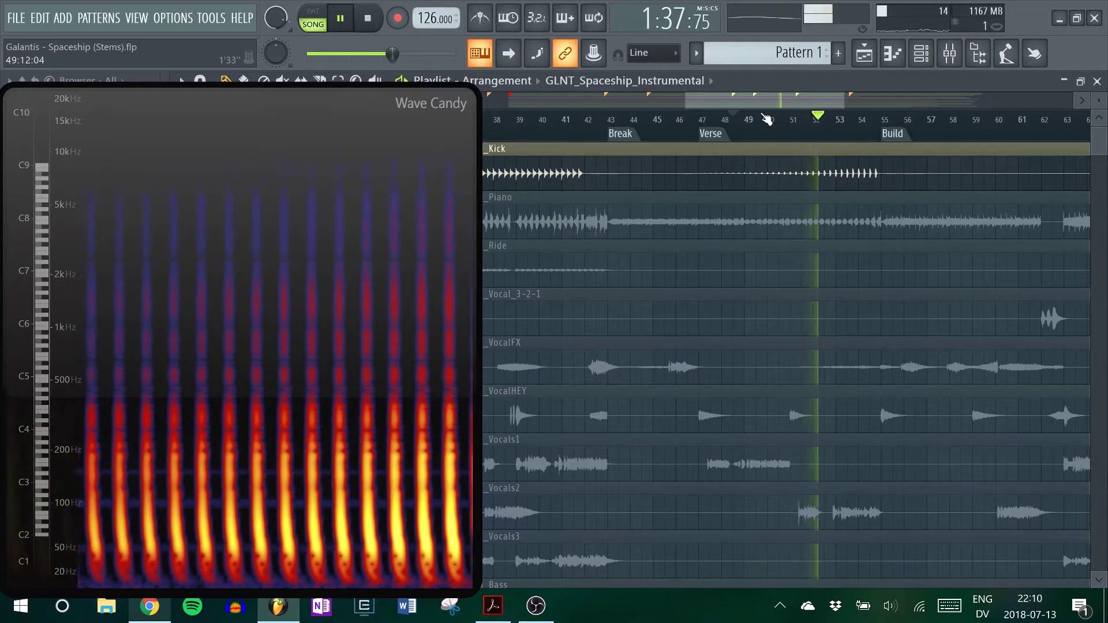
scroll(768, 118, "right", 2)
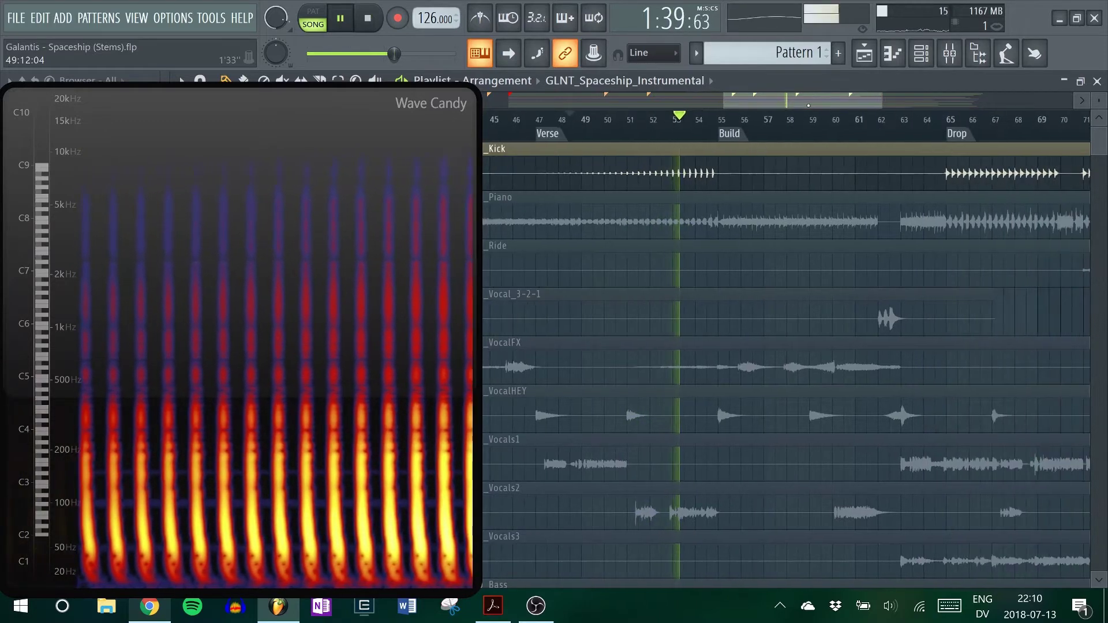
key("space")
scroll(785, 347, "right", 5)
scroll(922, 123, "right", 5)
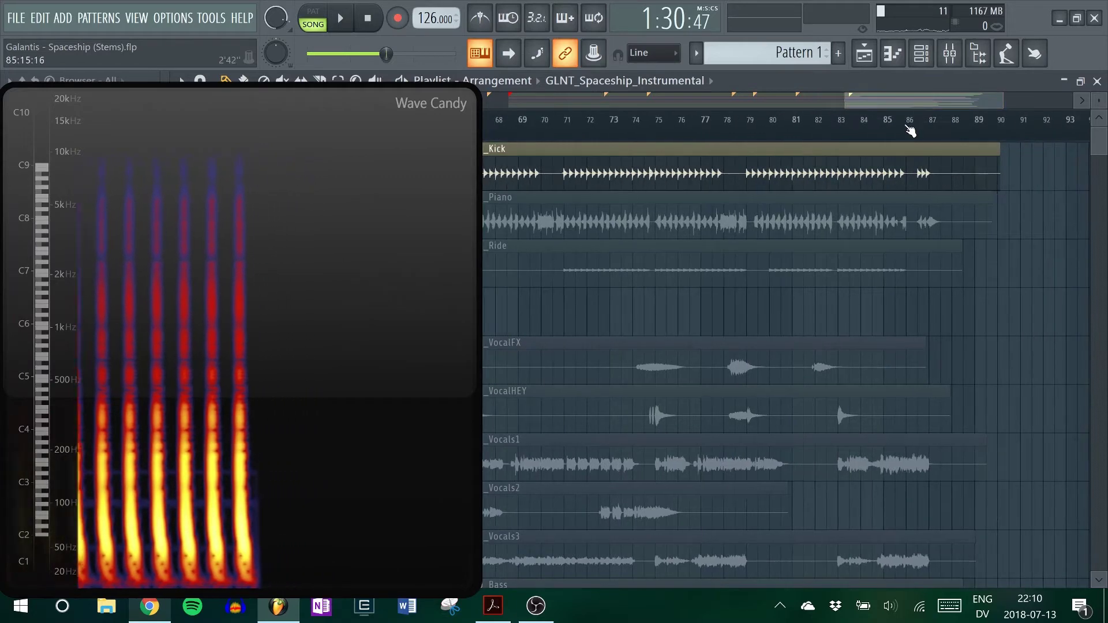
scroll(908, 124, "down", 4)
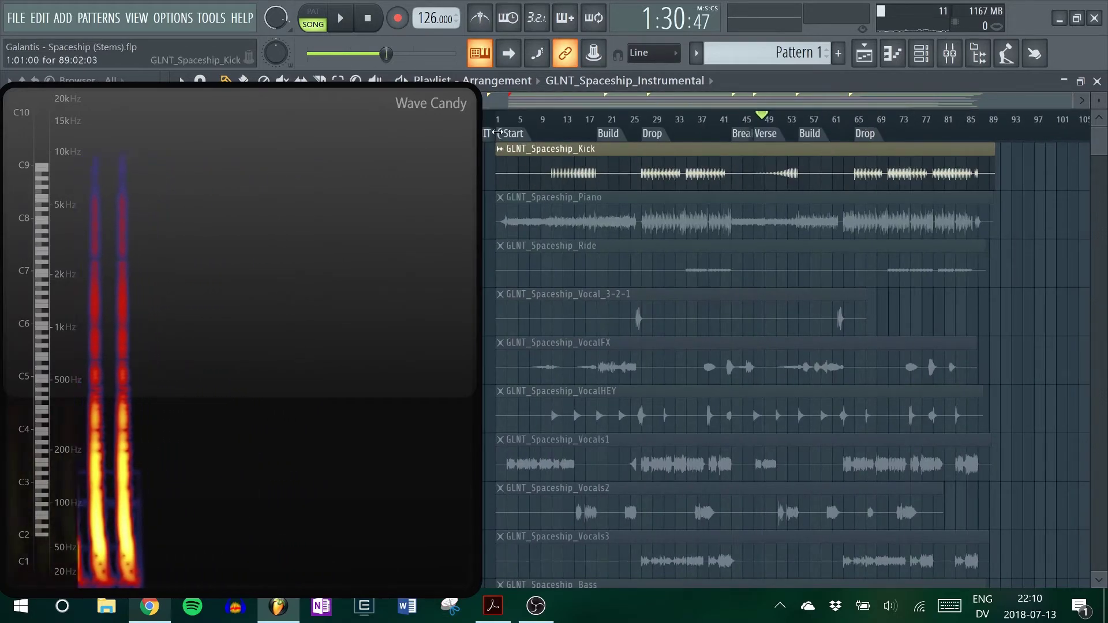
Step: Solo the piano stem and reposition the Wave Candy display so that it leaves the arrangement readable
scroll(656, 107, "up", 3)
left_click_drag(459, 215, 388, 219)
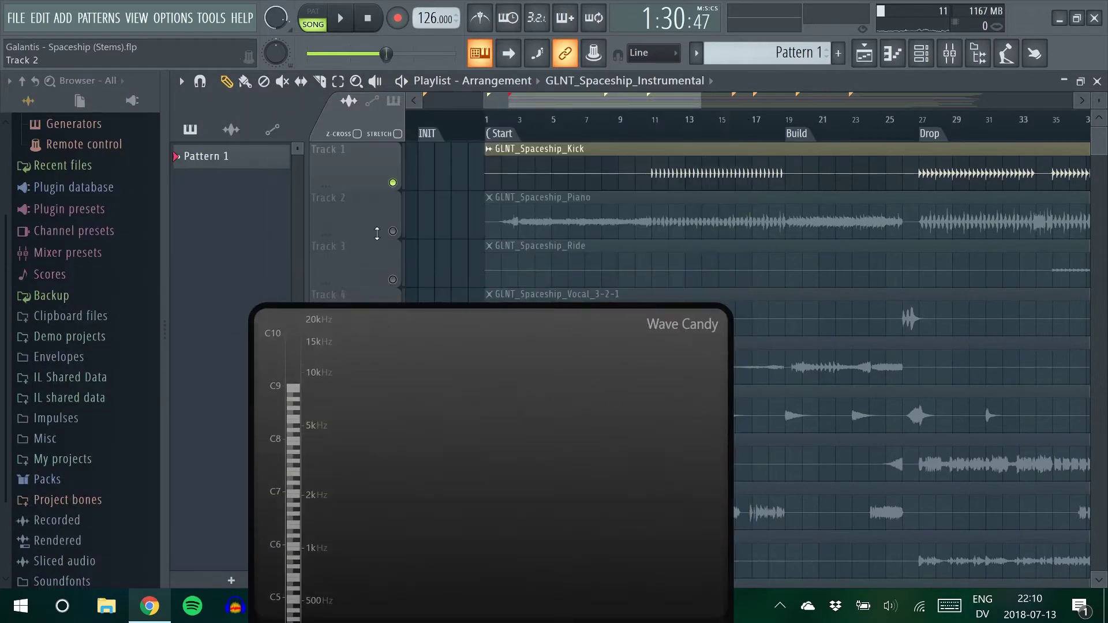
right_click(392, 231)
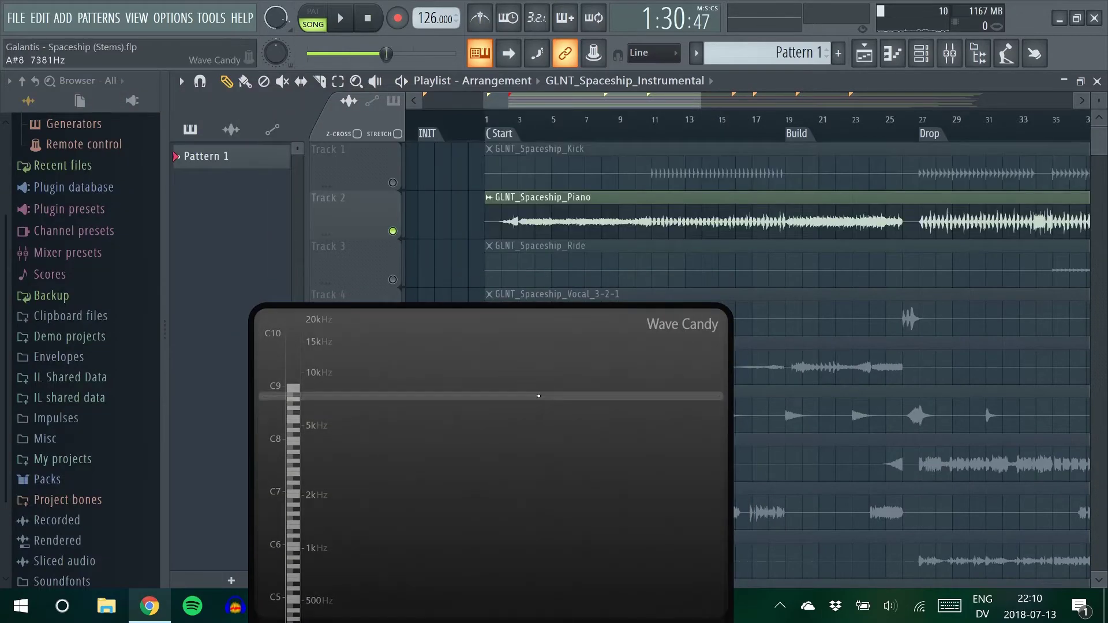
left_click_drag(538, 396, 276, 168)
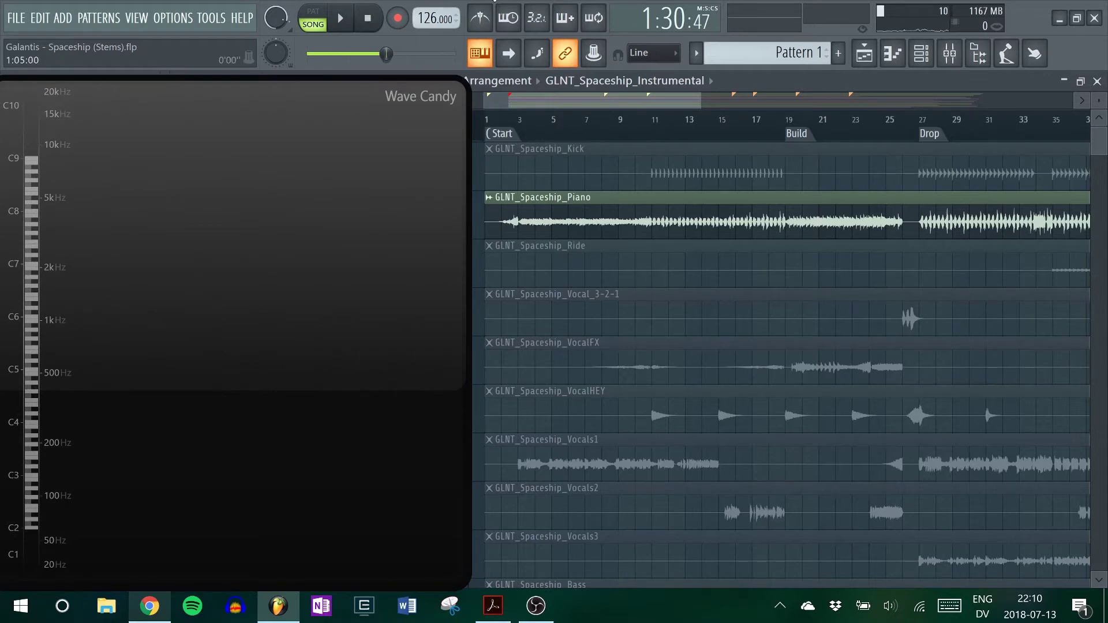
Step: Play the piano from bar 2 and switch its solo off and on to compare it with the full mix before the build
scroll(508, 125, "up", 2)
left_click(504, 133)
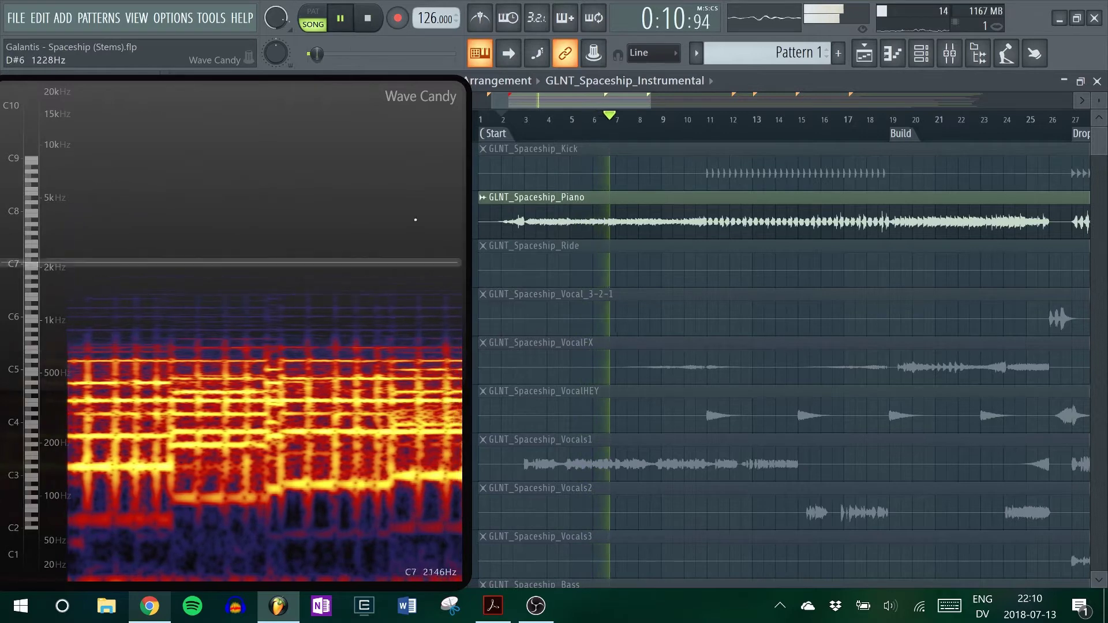
mouse_move(439, 81)
left_mouse_down()
mouse_move(385, 150)
mouse_move(338, 244)
mouse_move(348, 247)
mouse_move(345, 198)
left_mouse_up()
right_click(394, 232)
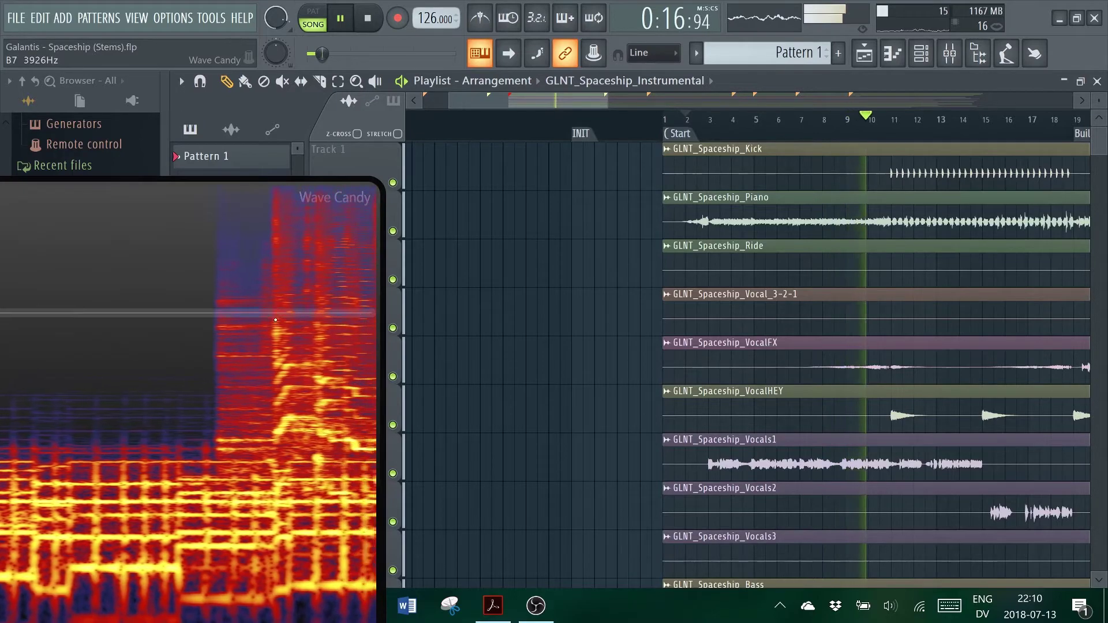
right_click(393, 231)
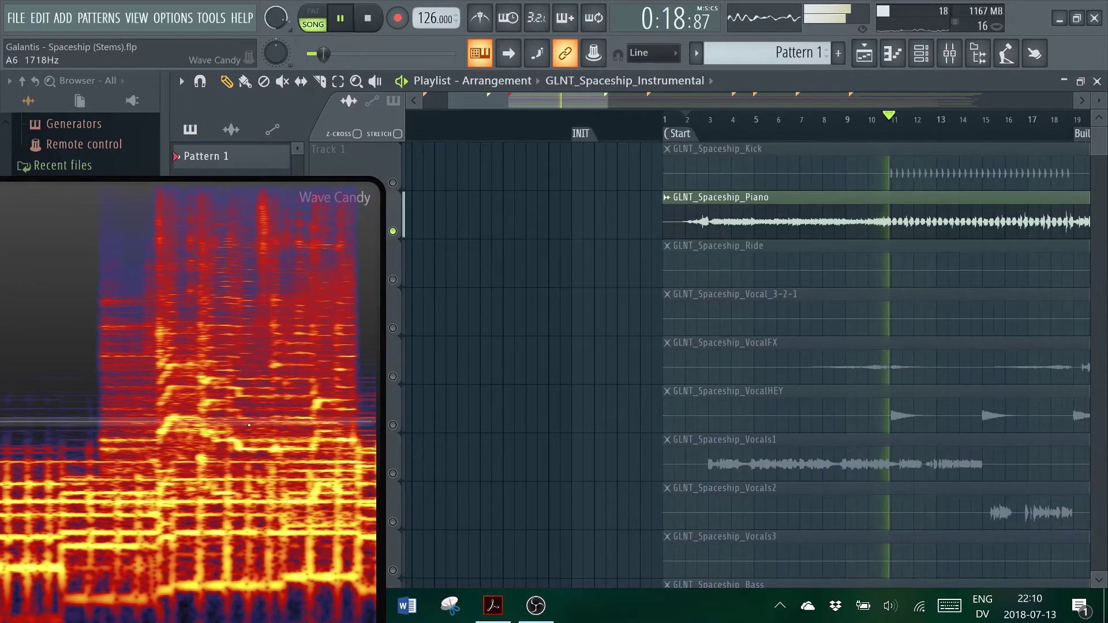
left_click_drag(213, 451, 407, 380)
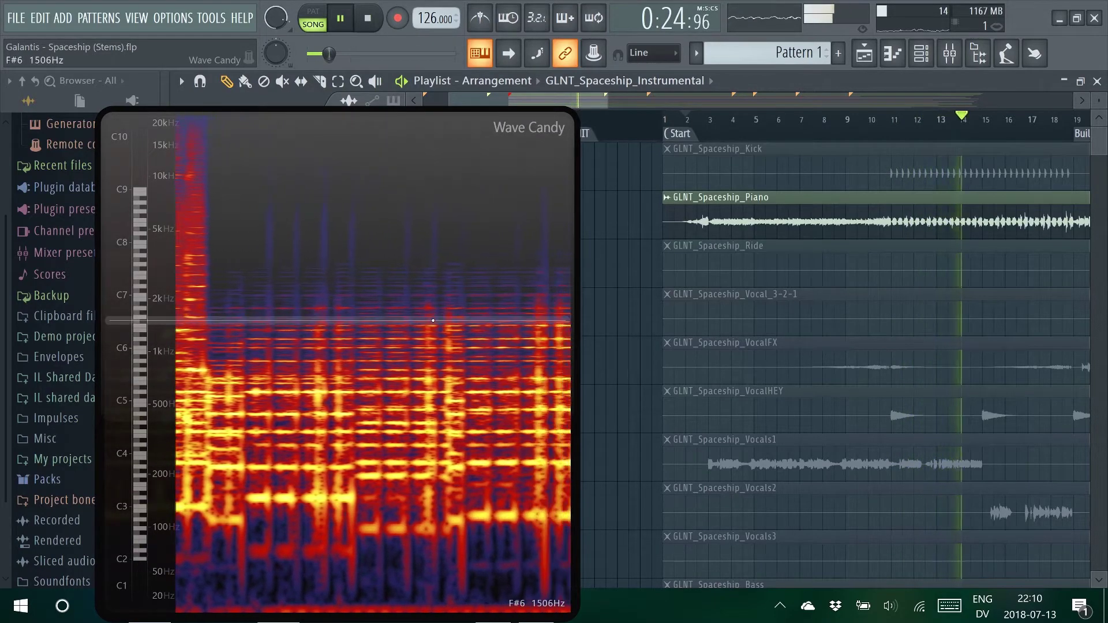
left_click_drag(408, 324, 339, 290)
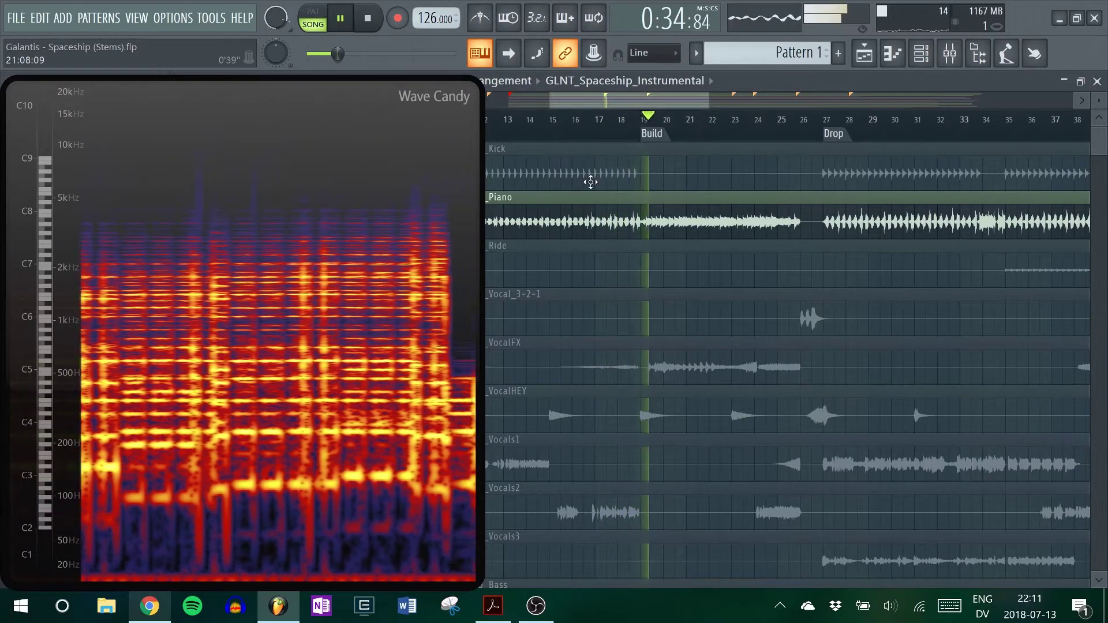
Step: Uncover the track switches and toggle the piano's solo through the build and into the drop to compare it with the full mix
left_click_drag(412, 270, 316, 478)
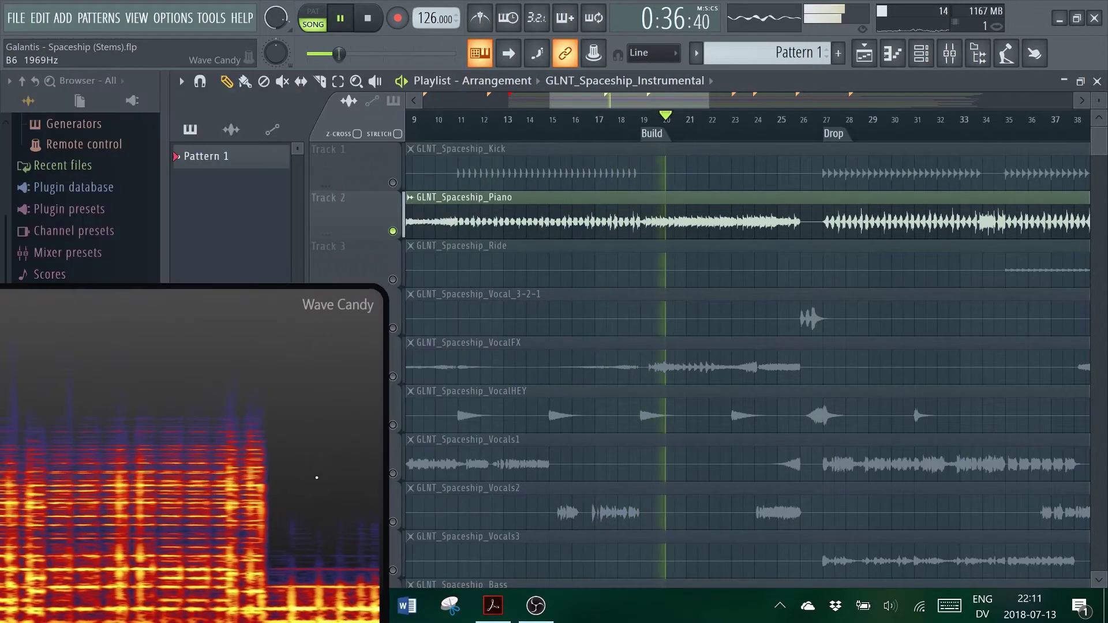
left_click(392, 231, "ctrl")
left_click_drag(323, 306, 302, 130)
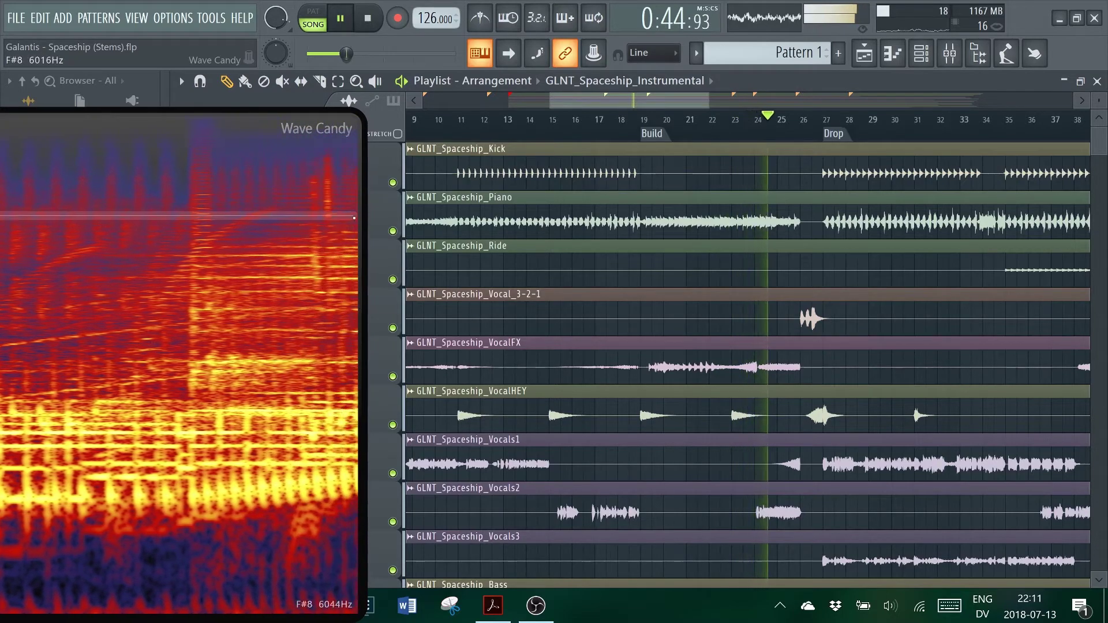
left_click(393, 231, "ctrl")
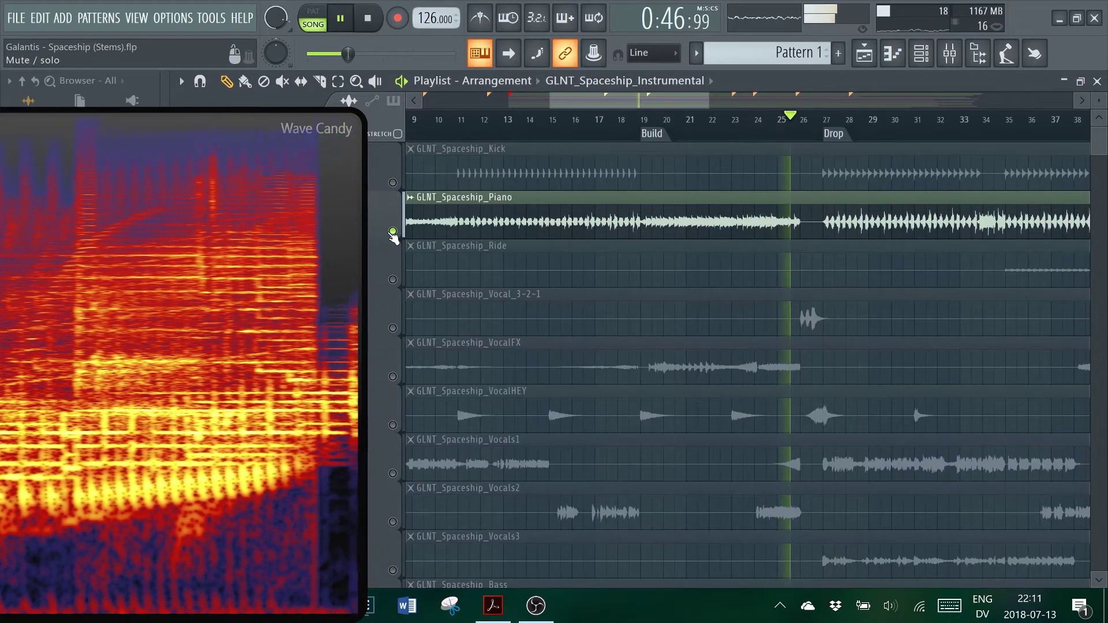
left_click(393, 231, "ctrl")
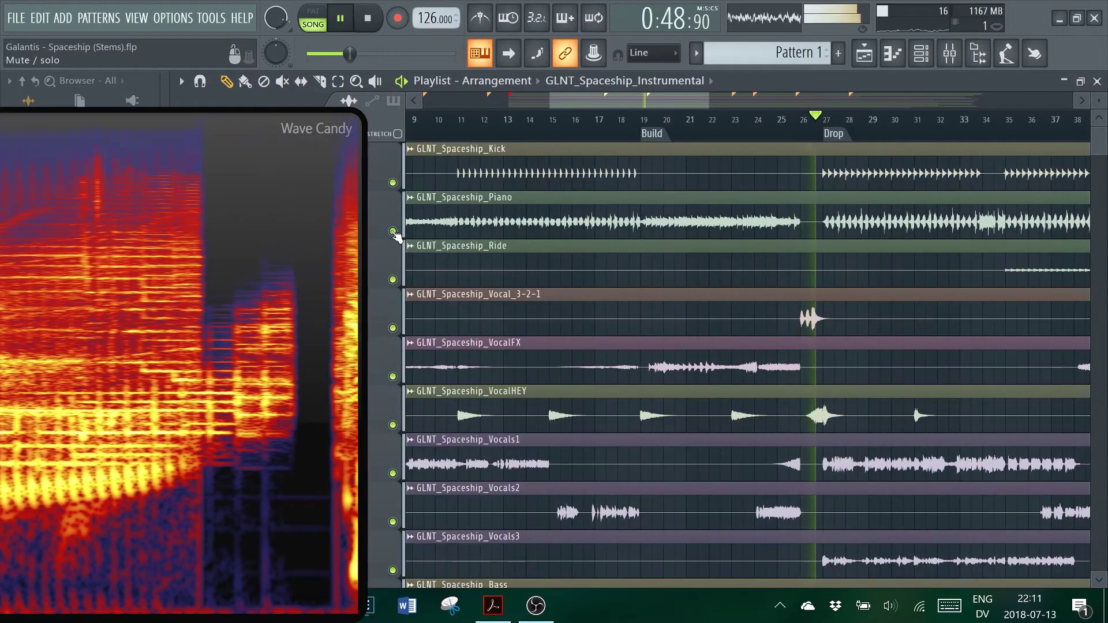
left_click(393, 232, "ctrl")
left_click(393, 231, "ctrl")
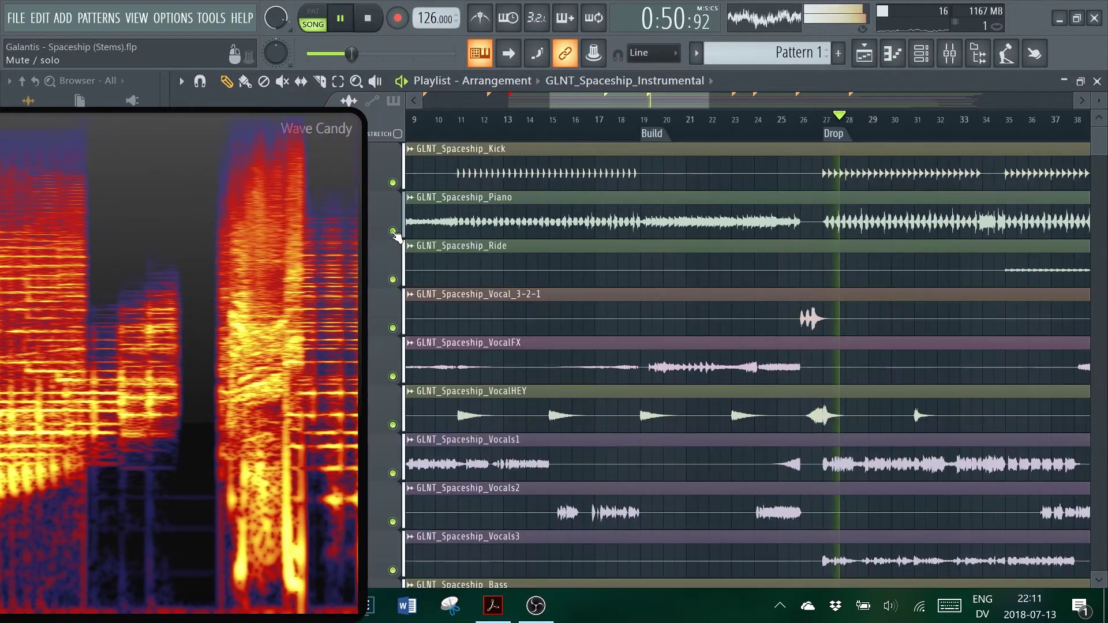
left_click(393, 231, "ctrl")
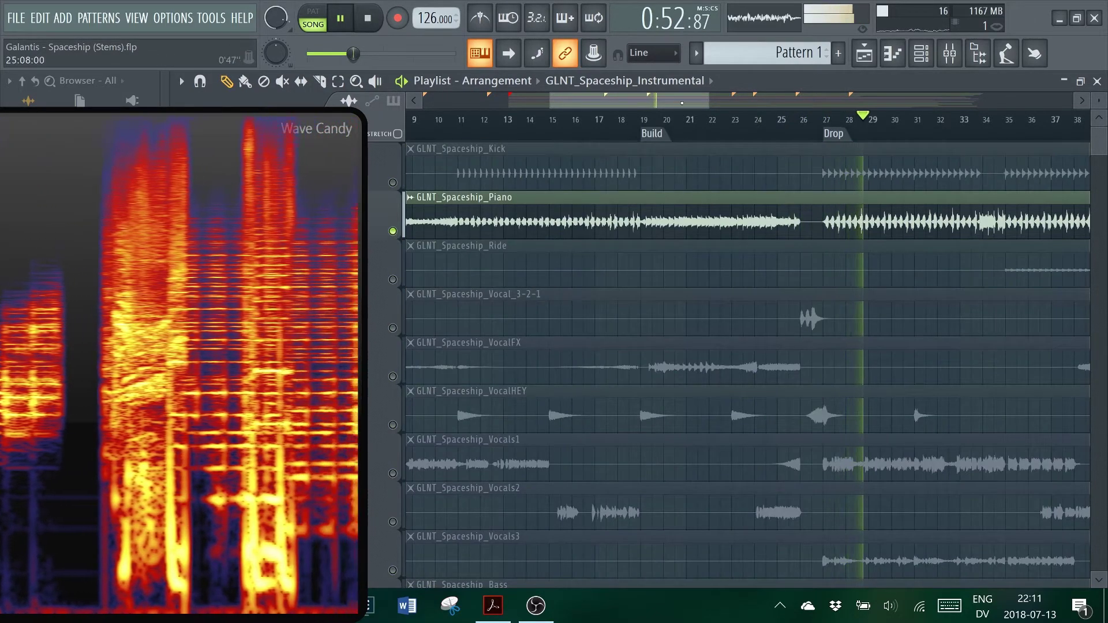
Step: Play the soloed piano through the first drop into the break, then freeze its spectrum in the Wave Candy settings and close them
left_click(666, 122)
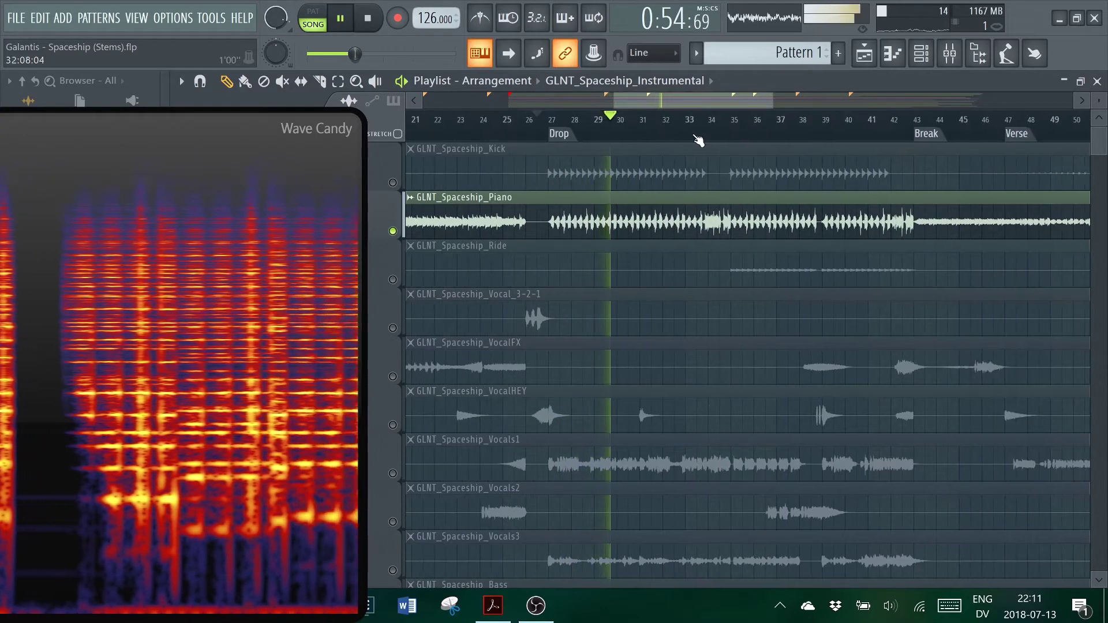
left_click(701, 133)
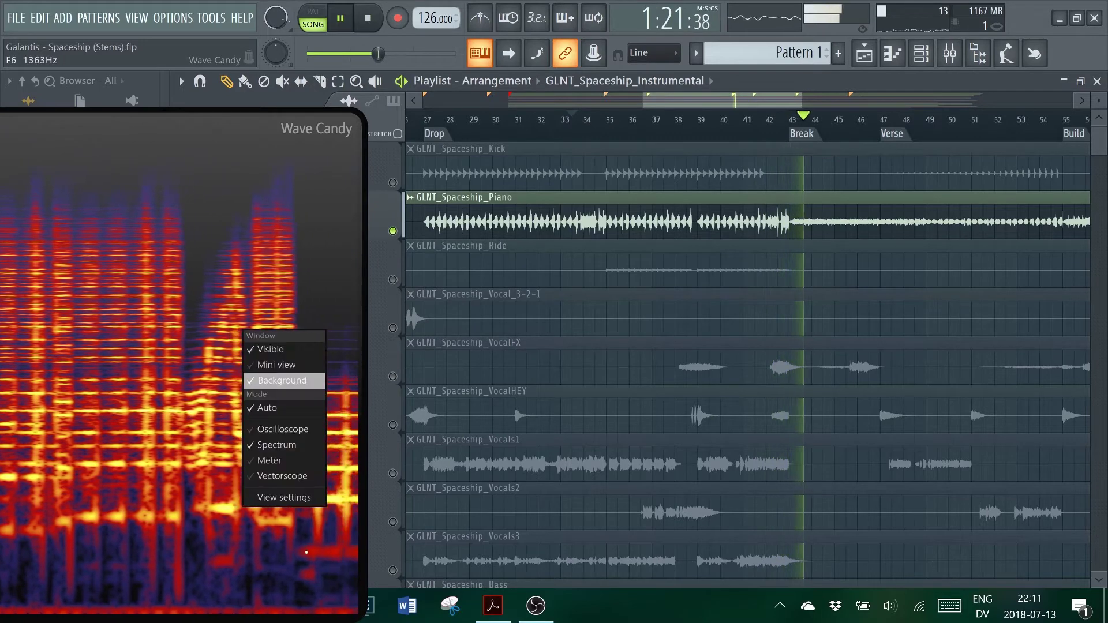
left_click(285, 498)
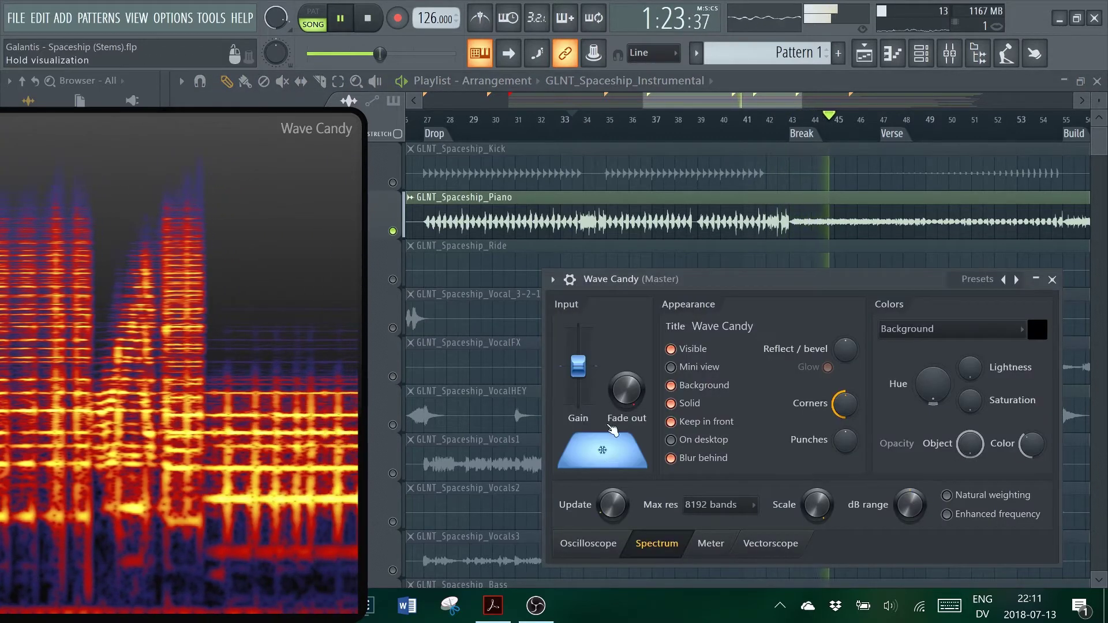
key("Escape")
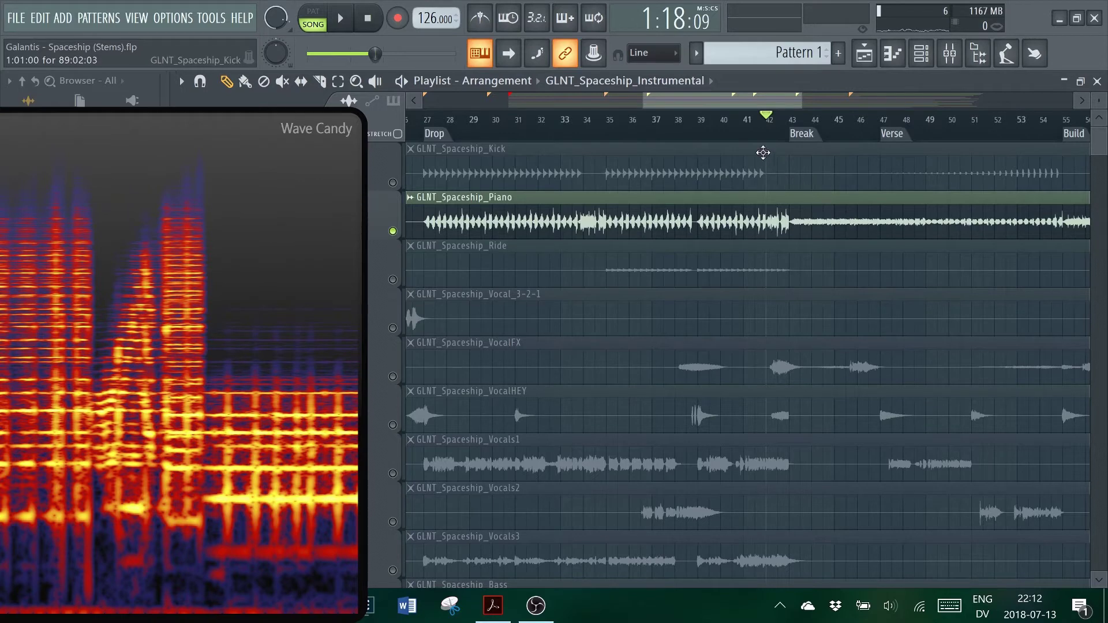
Step: Unfreeze the spectrum through the Wave Candy settings, then replay the soloed piano in the drop from bar 39 and from bar 31
right_click(325, 406)
left_click(363, 572)
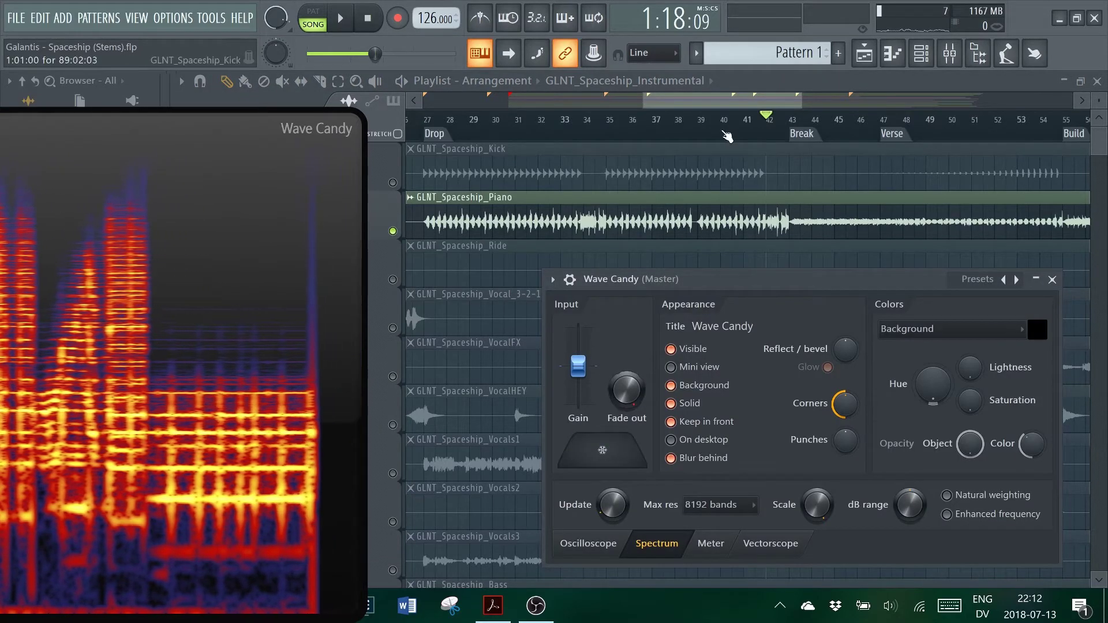
left_click(701, 122)
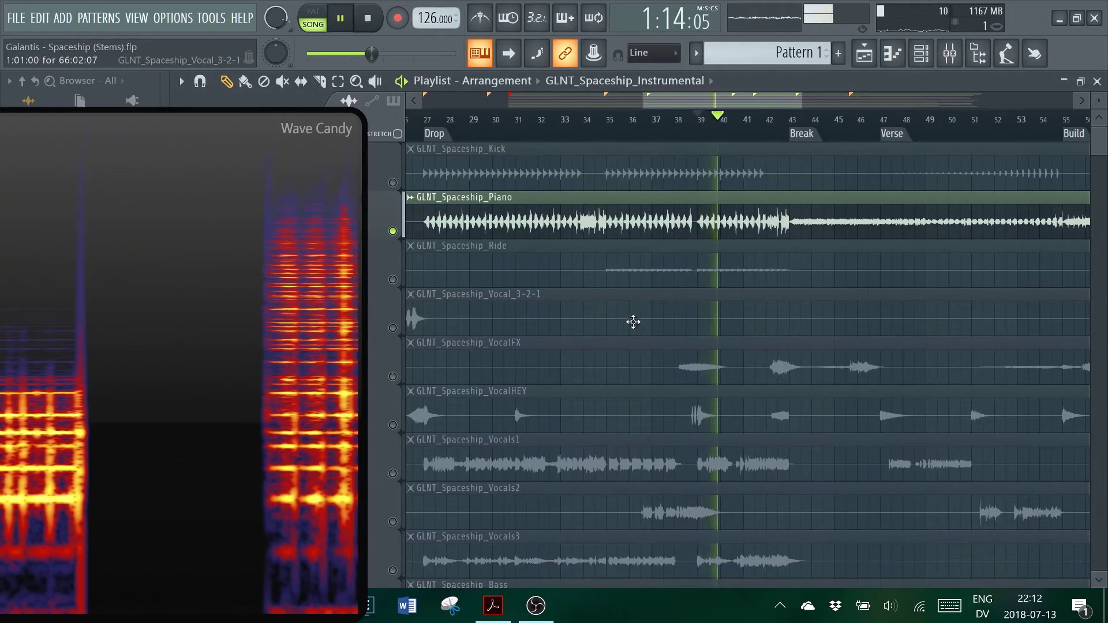
left_click(519, 121)
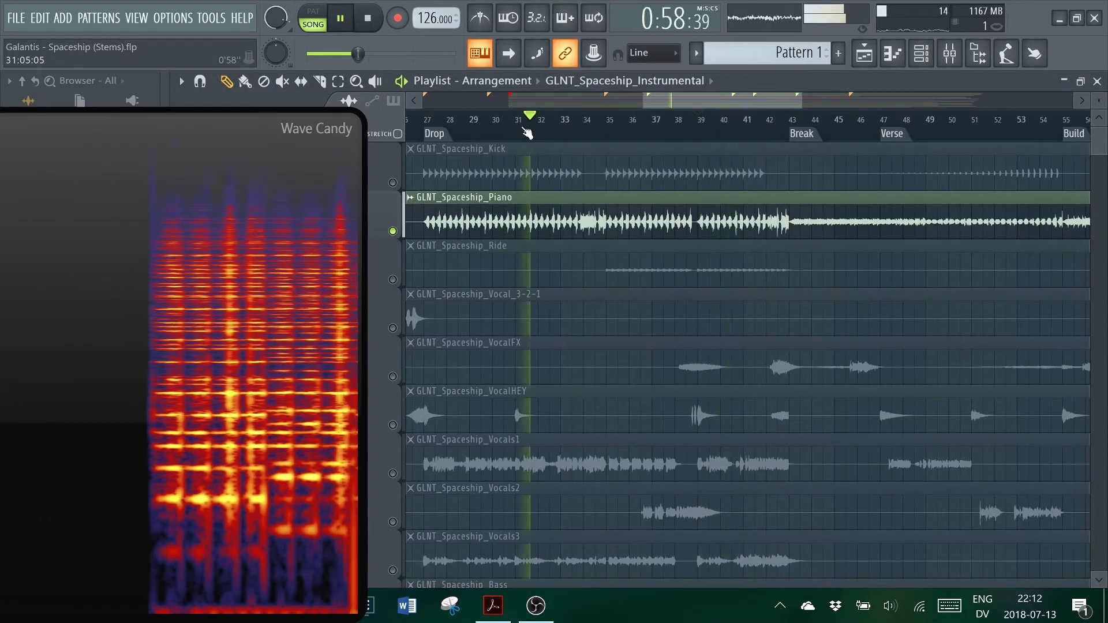
Step: Switch the kick stem on and off alongside the piano during the drop to compare how their spectrums overlap
left_click(392, 183)
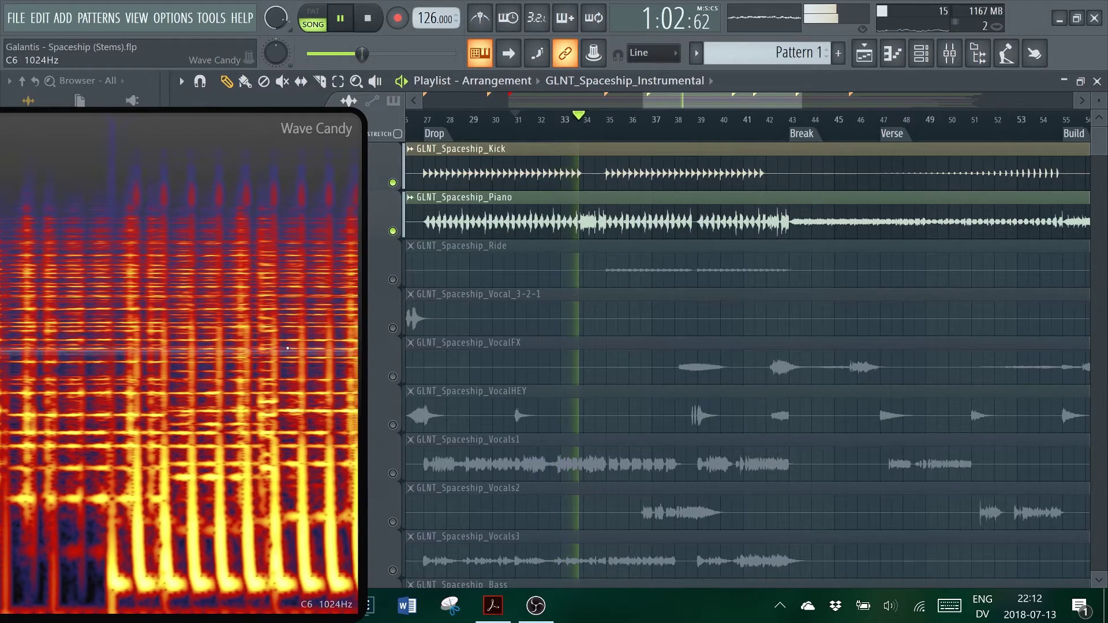
left_click(393, 183)
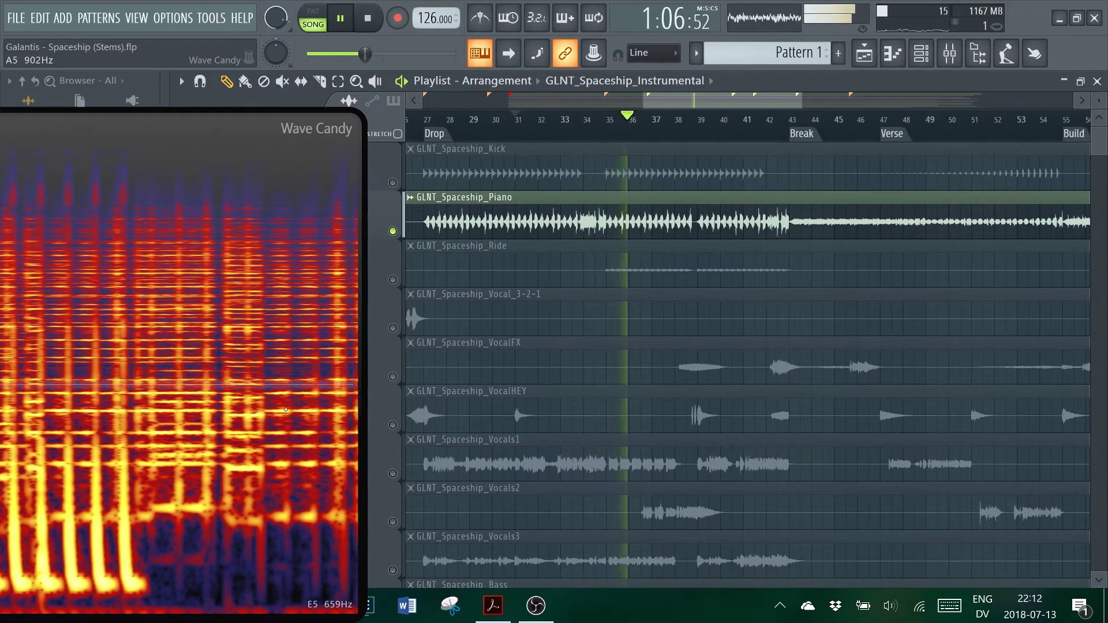
left_click(393, 183)
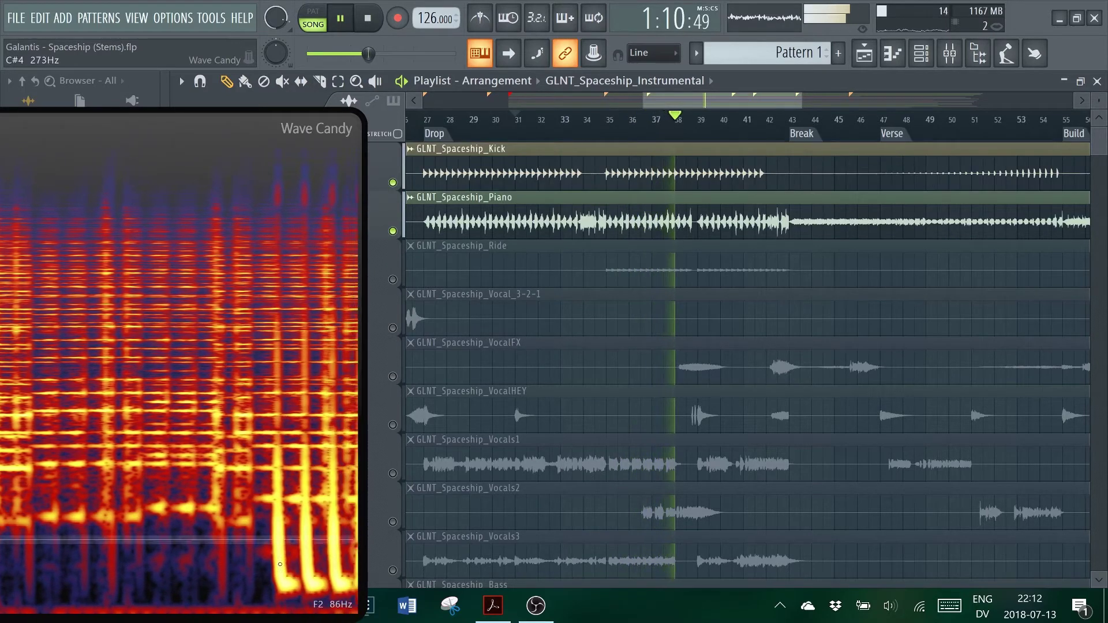
left_click(393, 183)
Step: Play excerpts of the soloed piano from the break, verse, build and second drop, and return the playhead to bar 63
key("space")
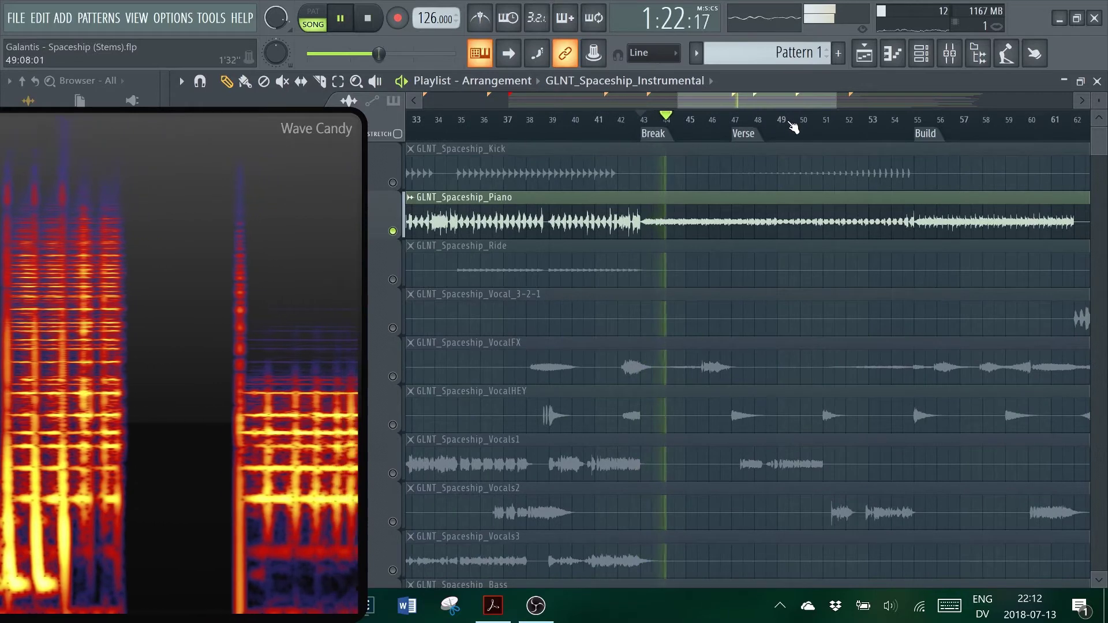
left_click(792, 124)
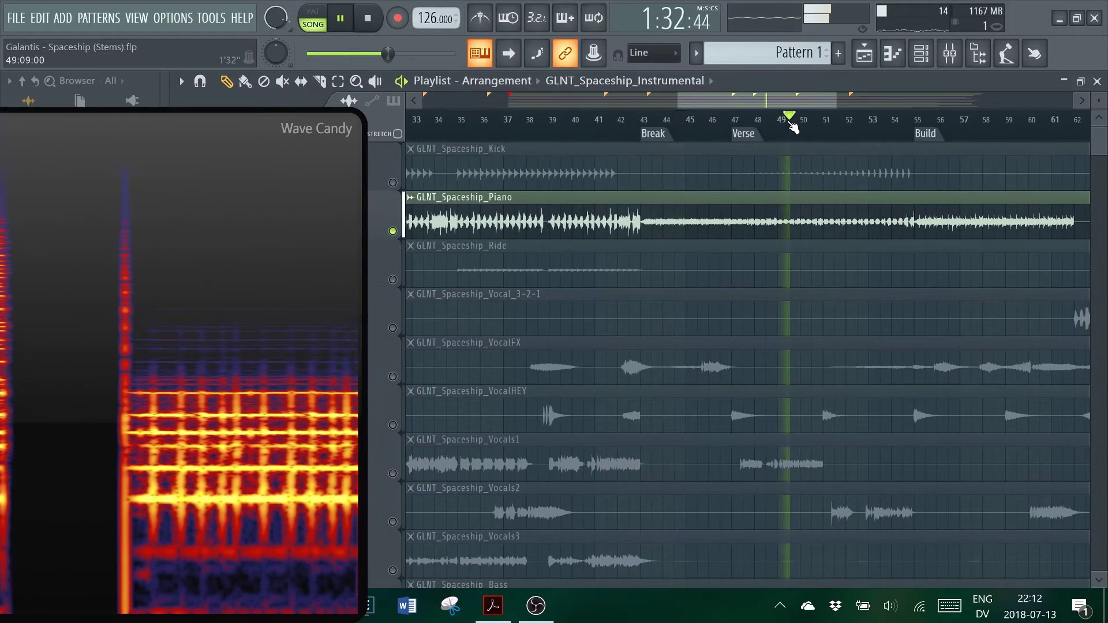
left_click(858, 127)
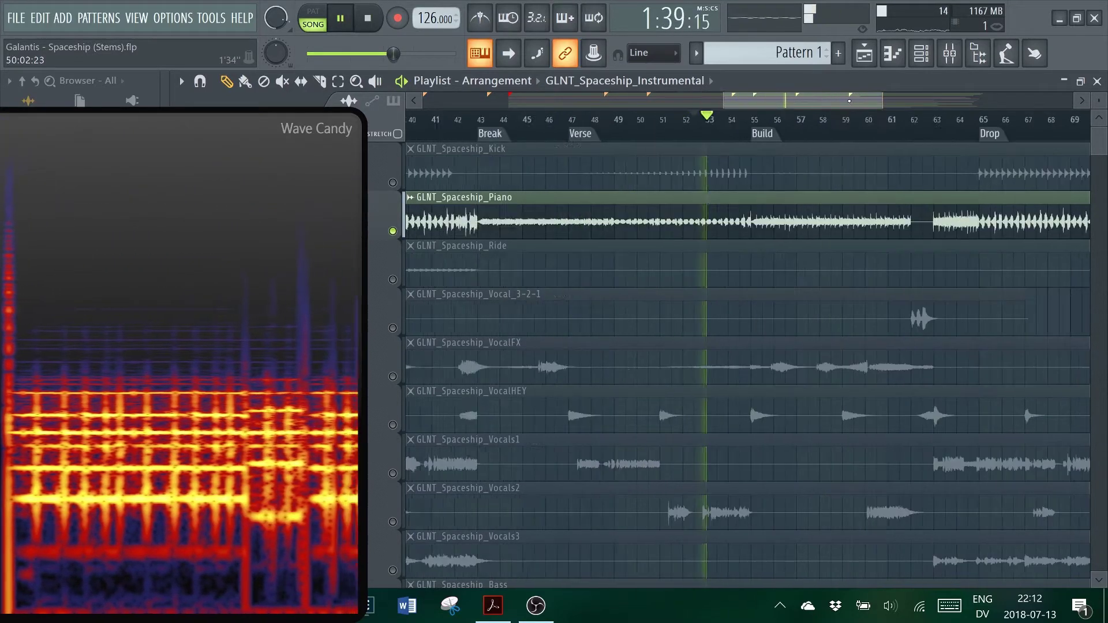
left_click(687, 124)
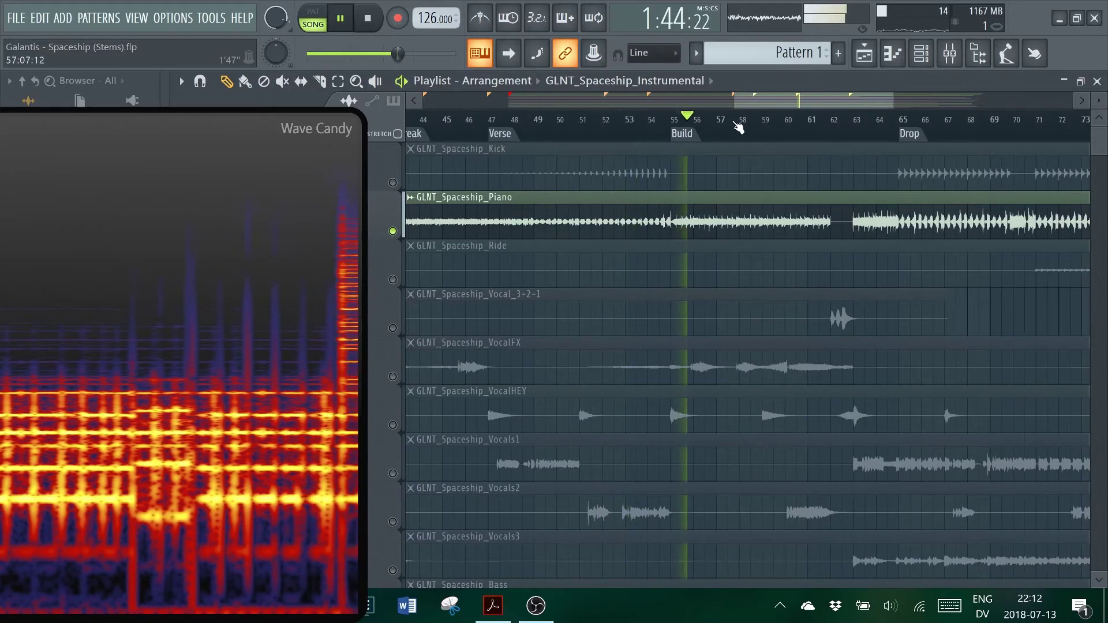
left_click(798, 127)
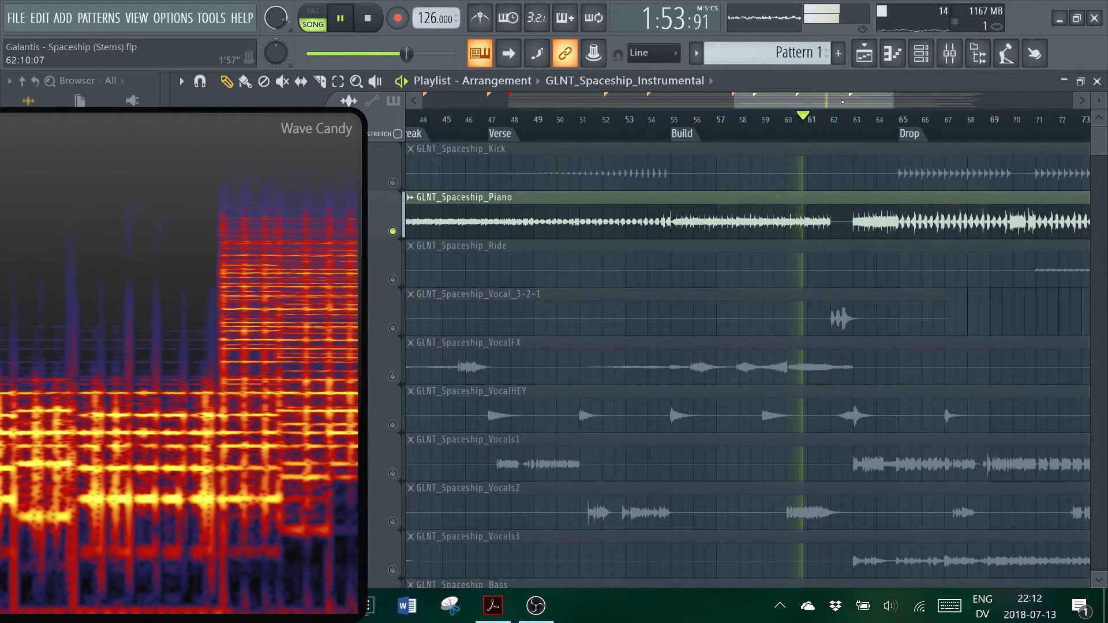
left_click(793, 125)
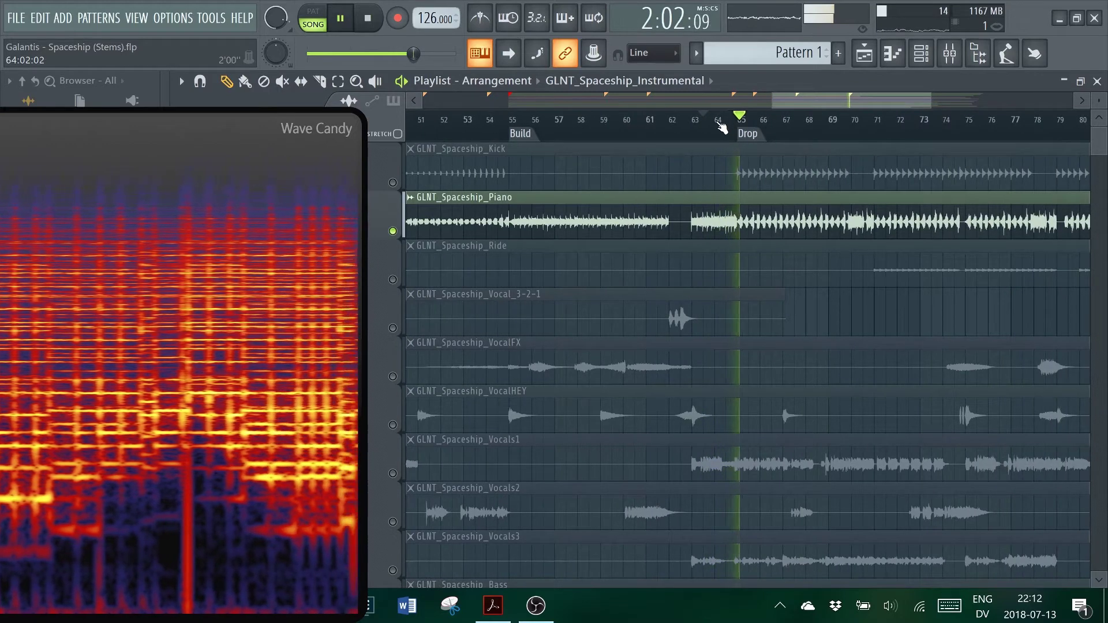
left_click(730, 128)
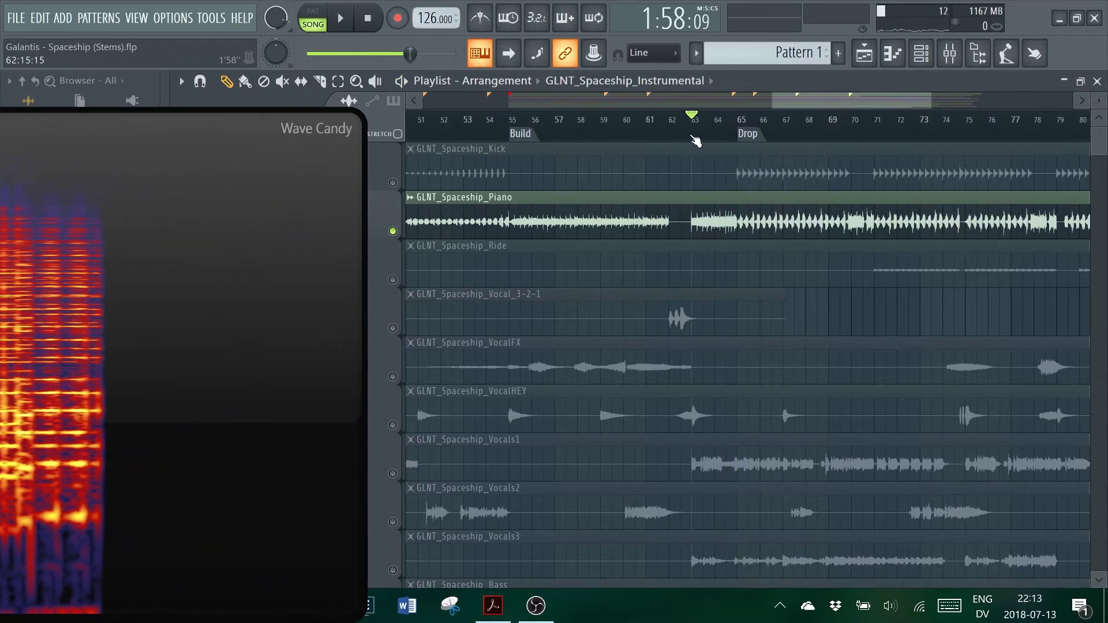
Step: Play the soloed piano from bar 63 into the second drop to examine its spectrum
scroll(695, 141, "up", 2)
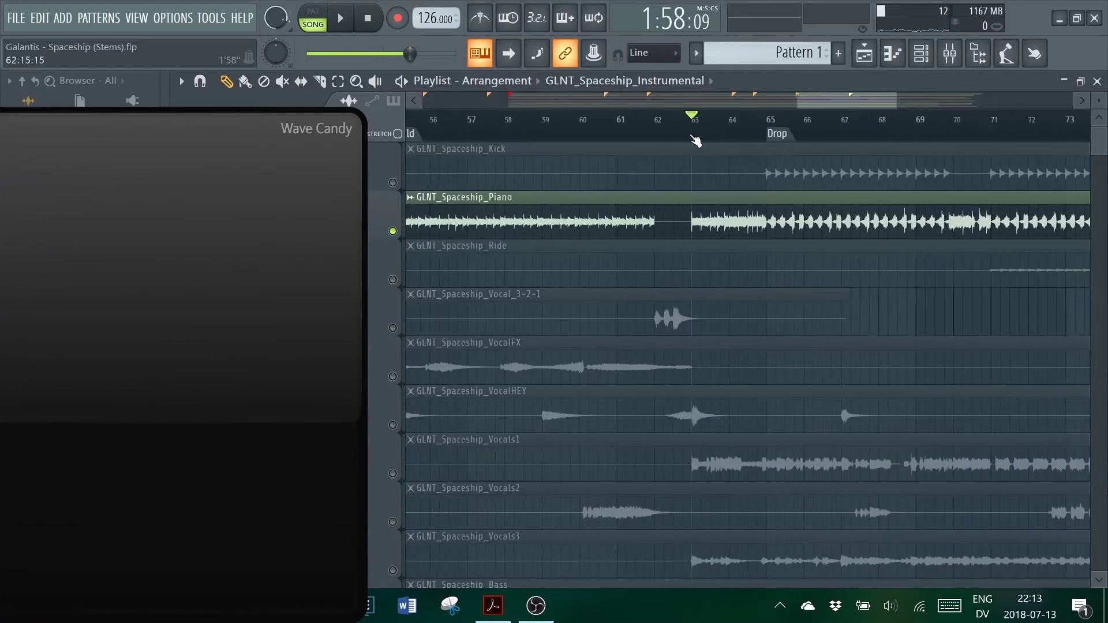
scroll(695, 140, "up", 1)
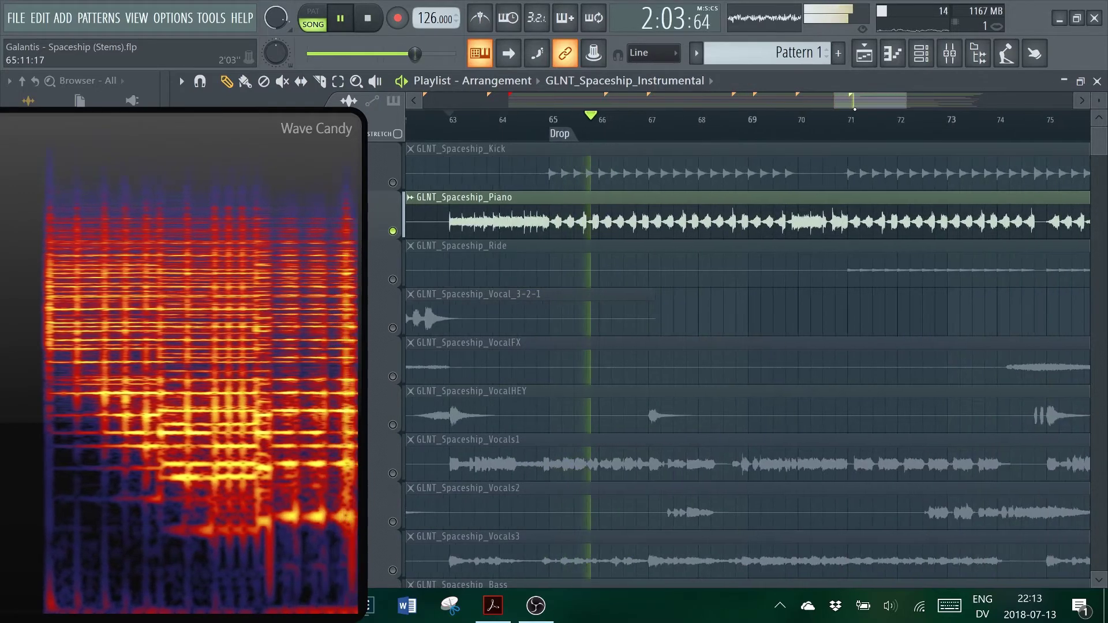
key("space")
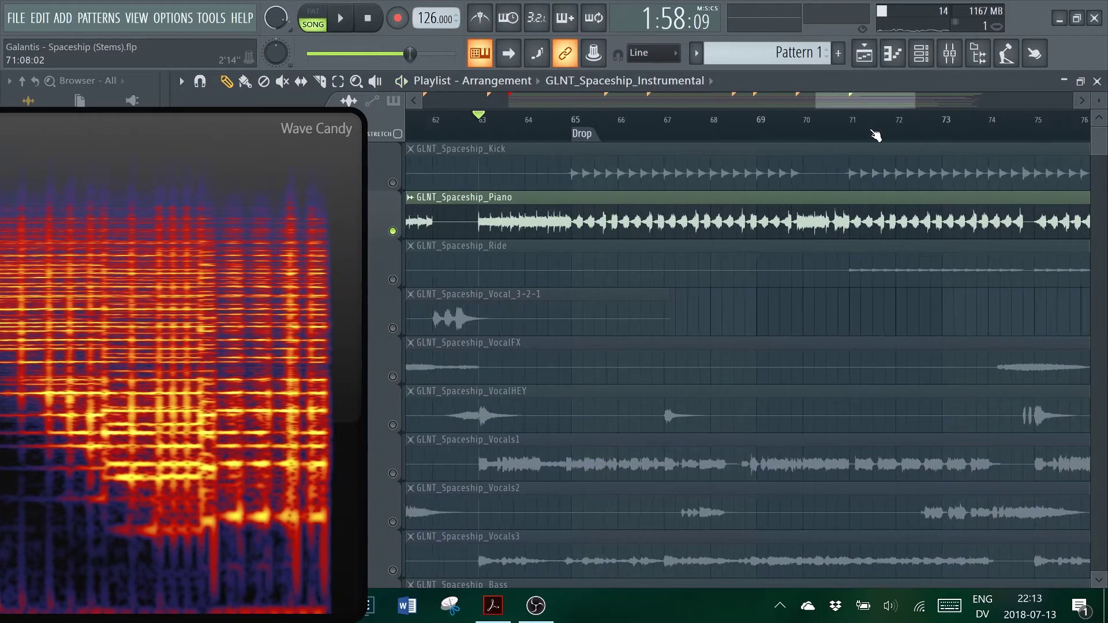
Step: Play the soloed piano late in the second drop from about bar 78, then its ending from about bar 86
scroll(876, 135, "down", 2)
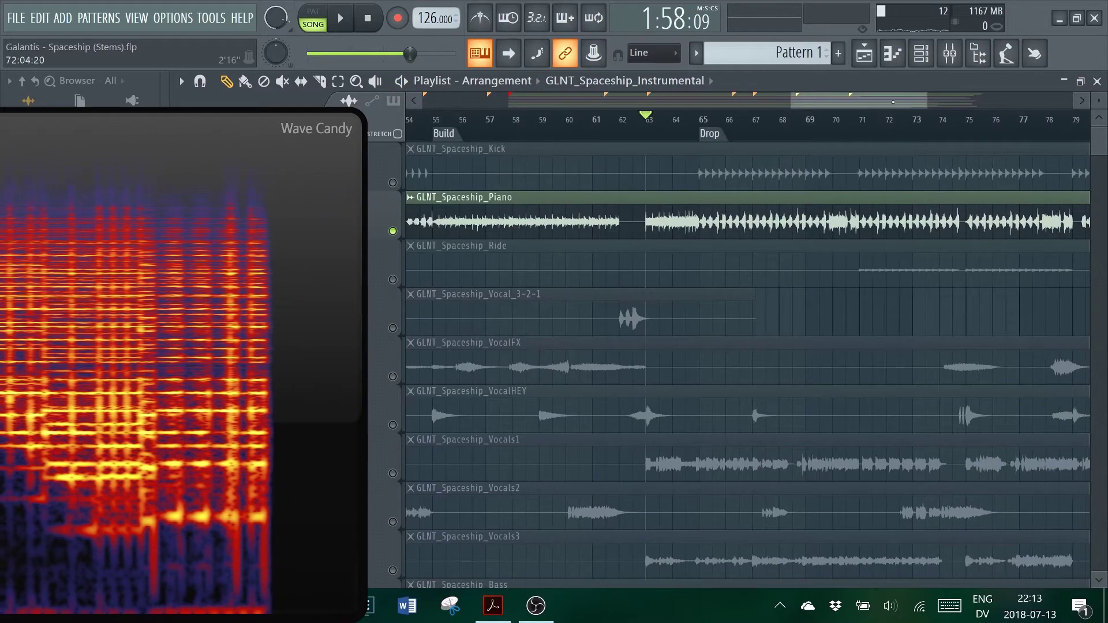
scroll(876, 135, "right", 3)
left_click(863, 139)
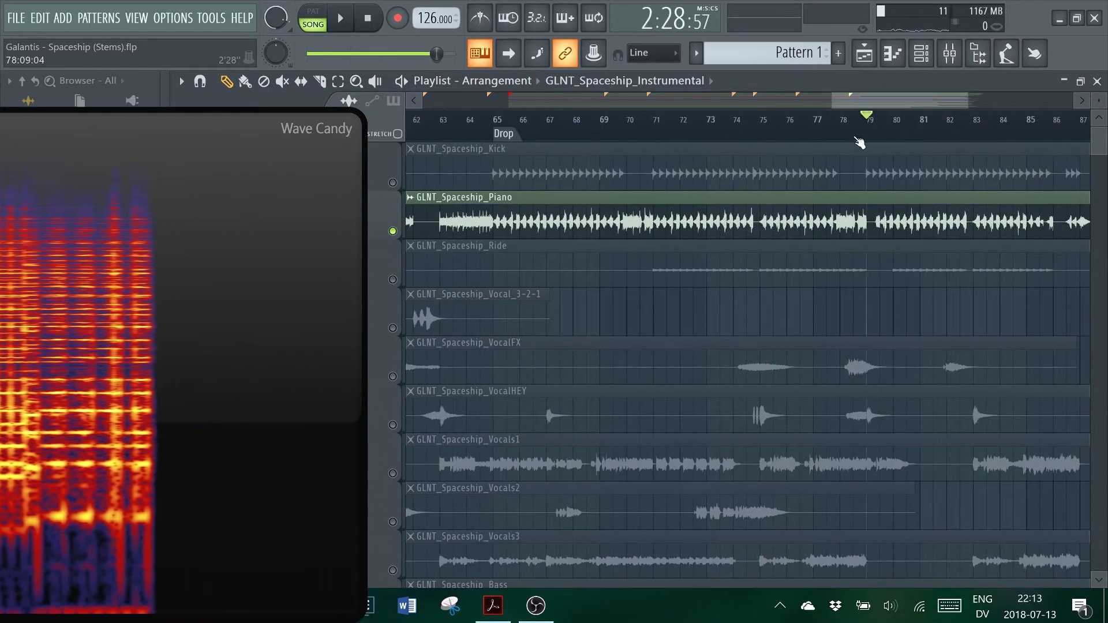
key("space")
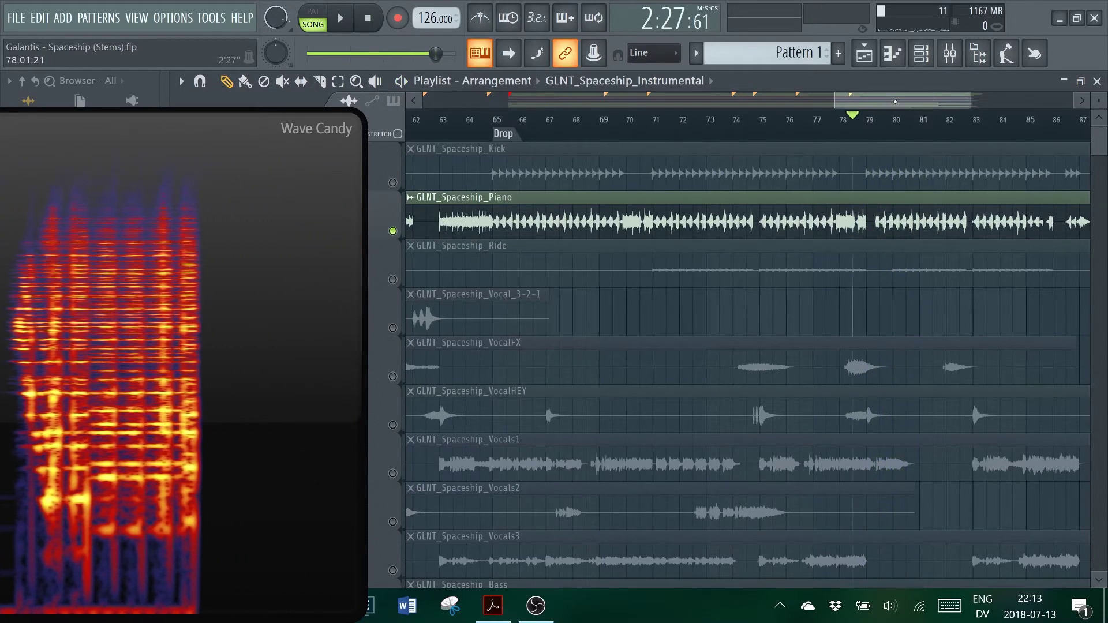
scroll(831, 127, "down", 5)
left_click(809, 134)
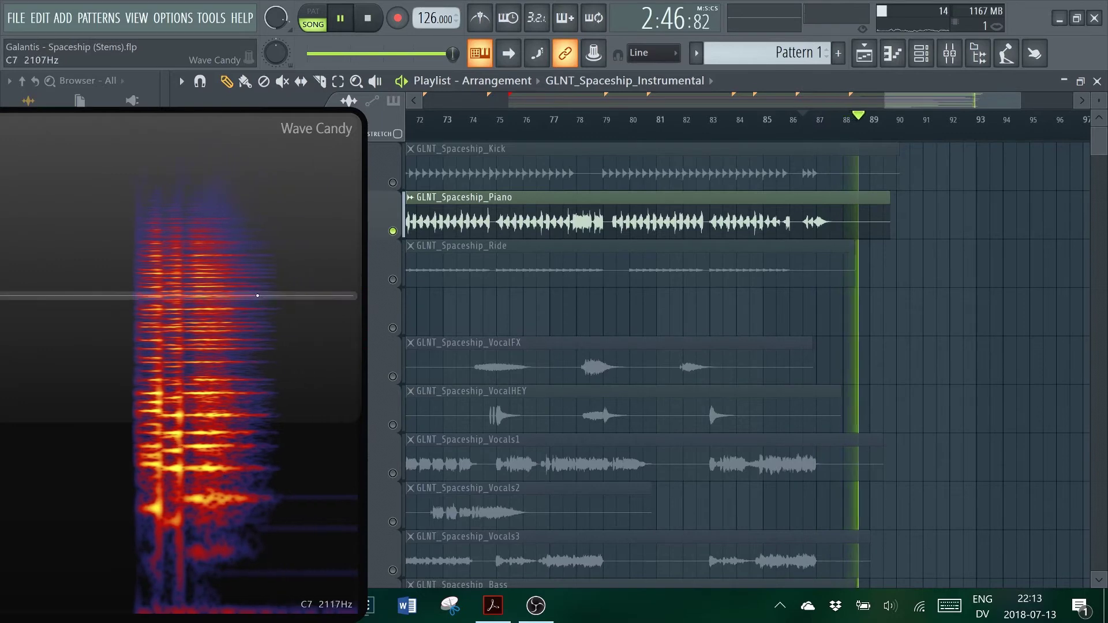
key("space")
Step: Replace the piano solo with a solo of the ride stem and place the playhead at bar 35 in the first drop
scroll(661, 135, "down", 3)
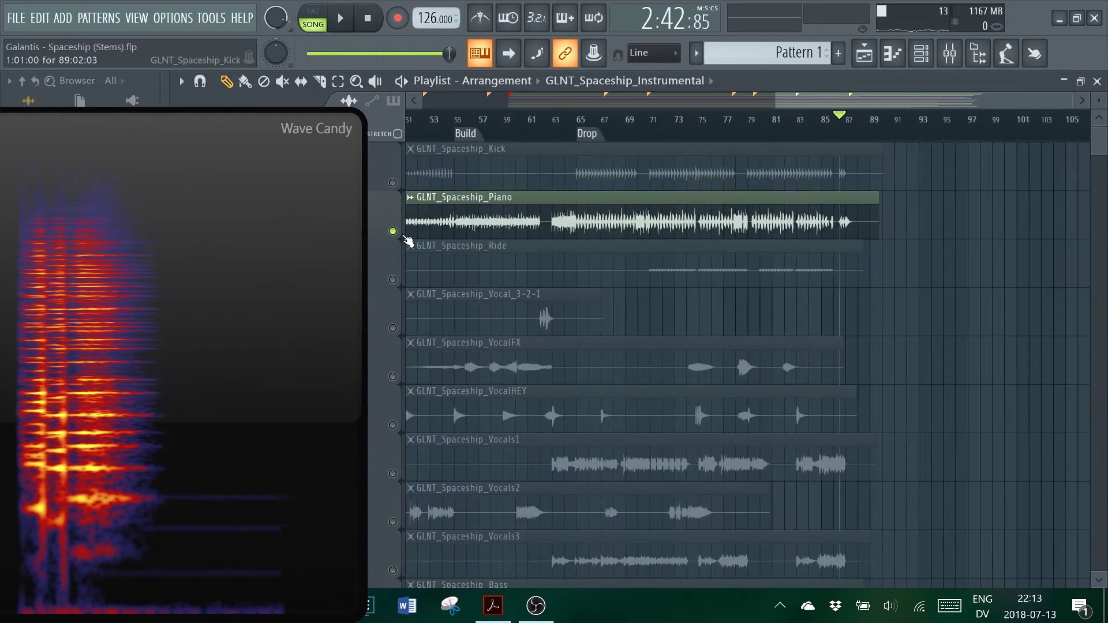
right_click(393, 231)
right_click(393, 280)
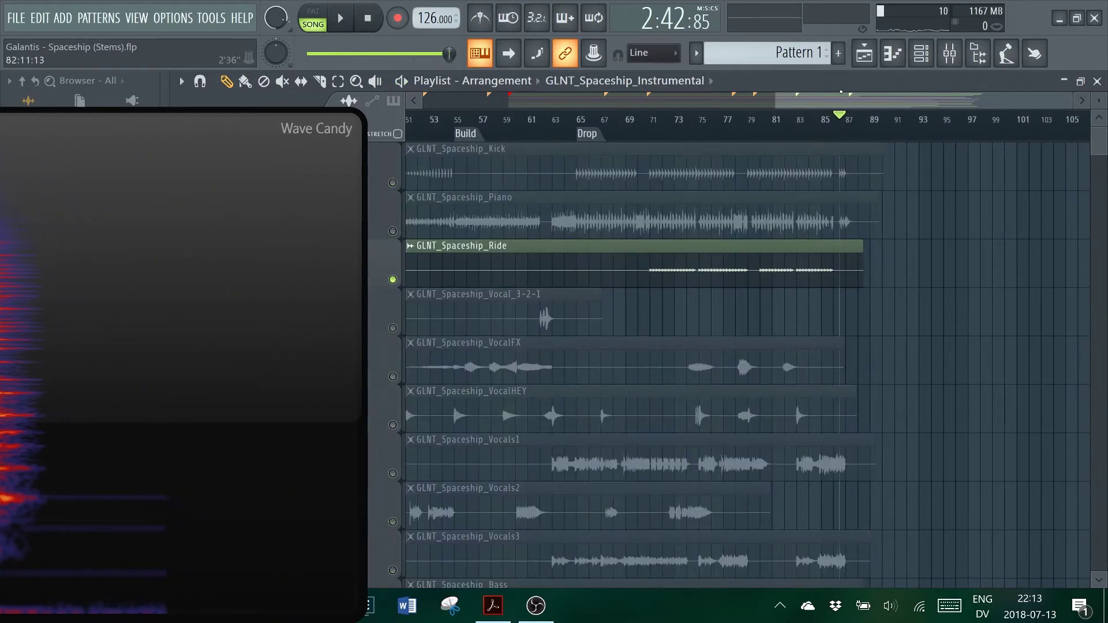
left_click_drag(841, 106, 665, 106)
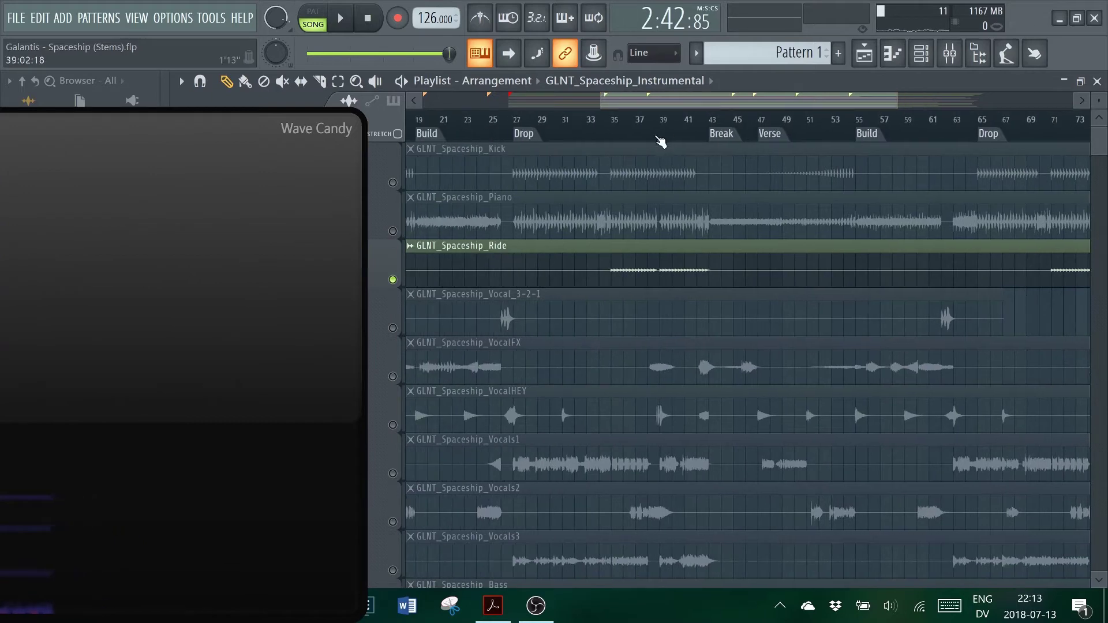
scroll(635, 135, "up", 4)
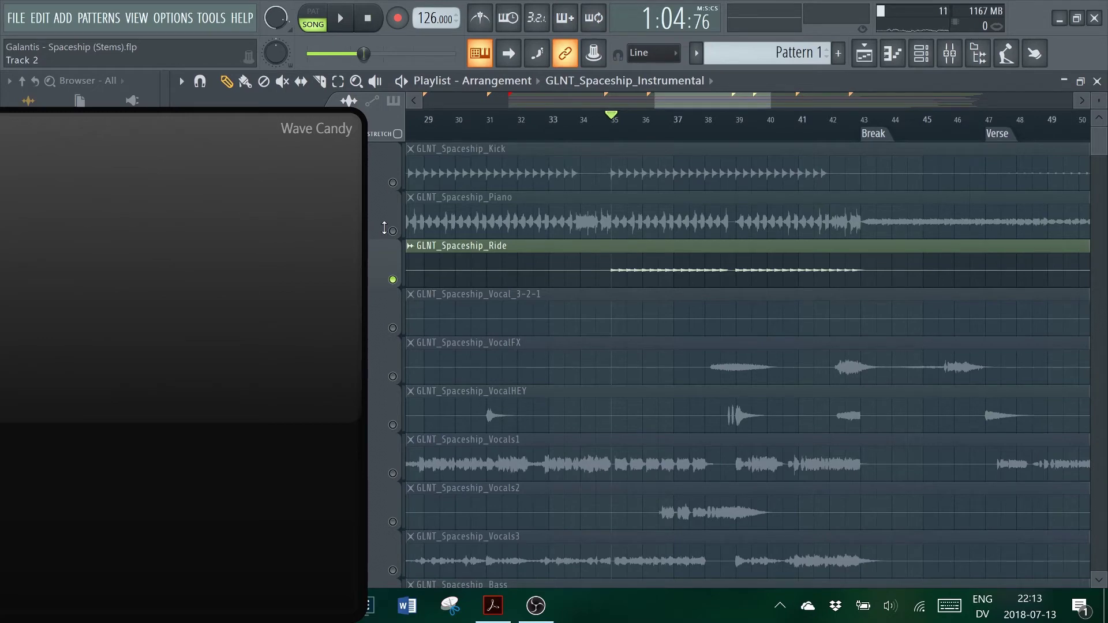
scroll(639, 126, "down", 3)
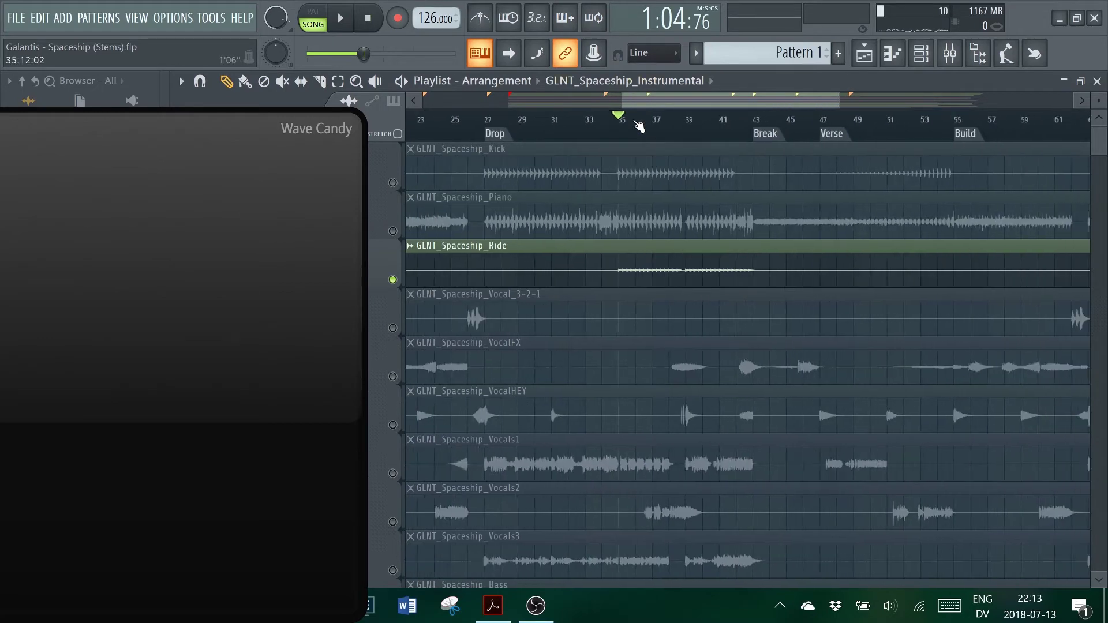
Step: Enable the piano and kick stems alongside the ride and play the three together from bar 35
left_click(394, 228)
left_click(395, 184)
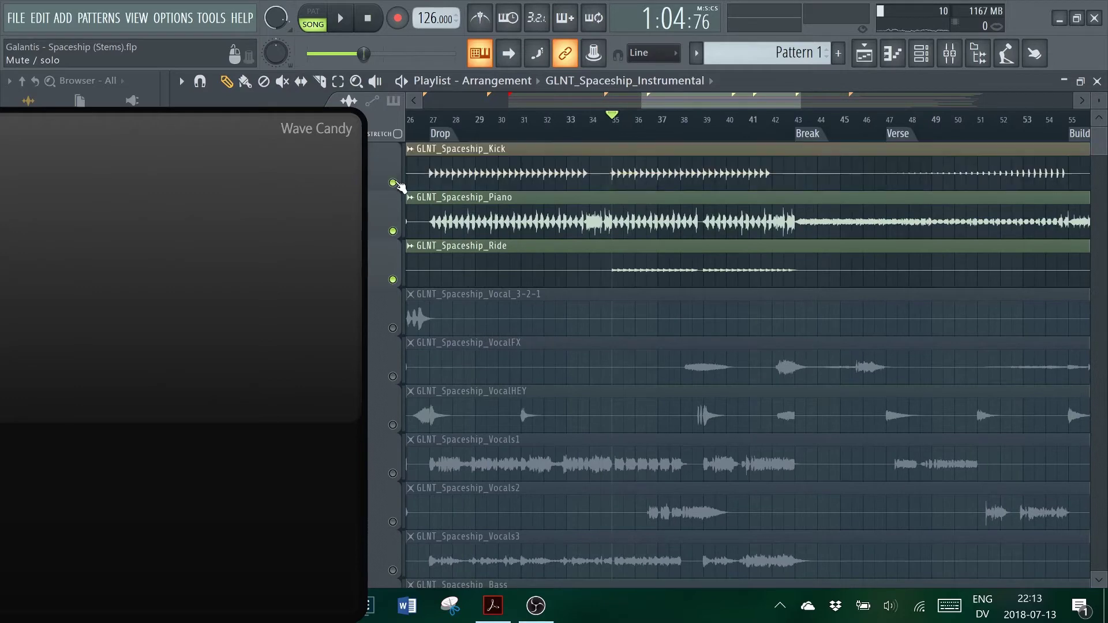
key("space")
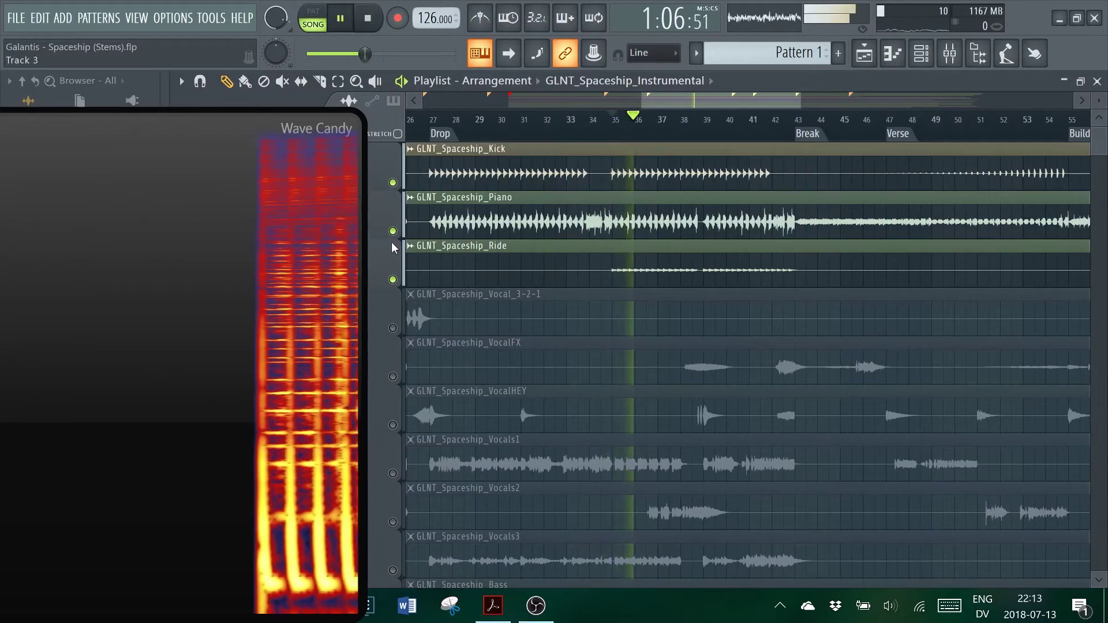
Step: Toggle the ride solo during playback to compare the ride with the full mix, then stop playback
right_click(393, 279)
right_click(393, 279)
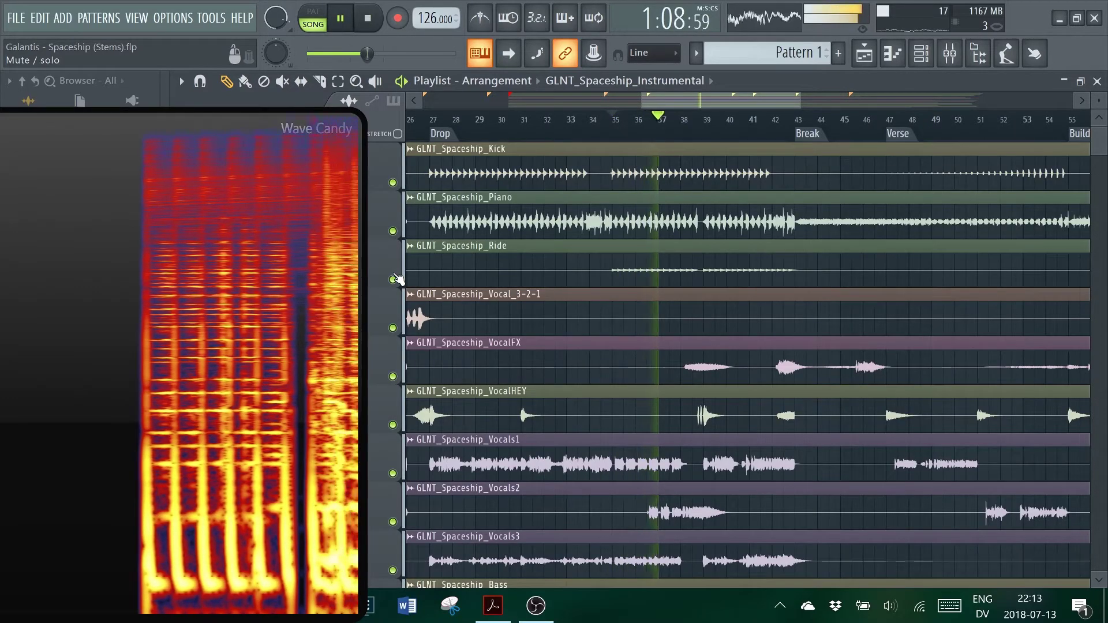
right_click(395, 280)
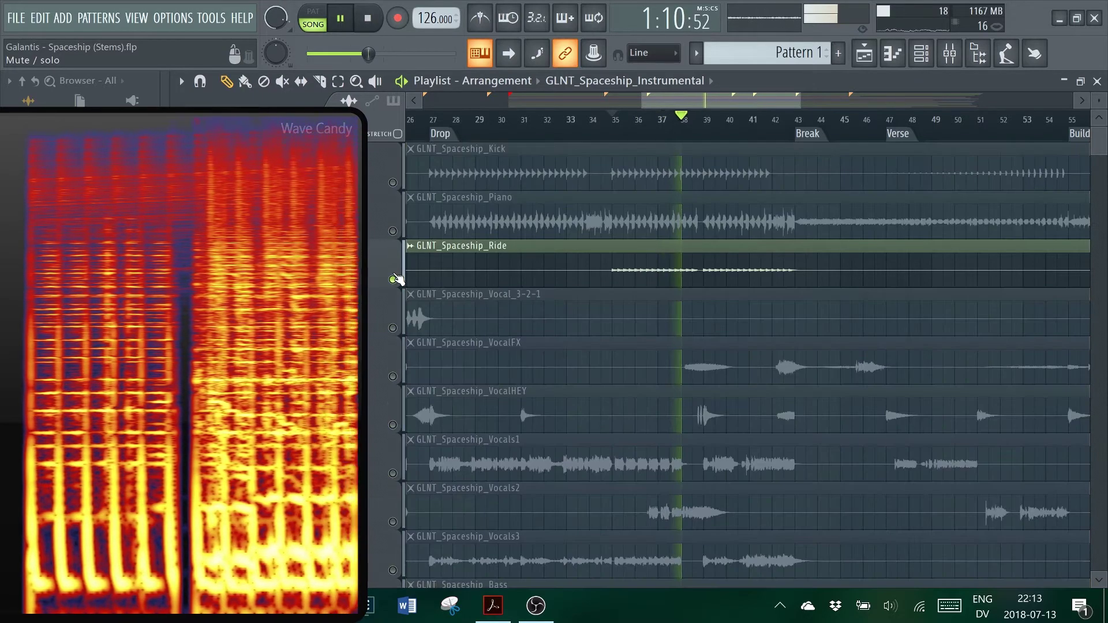
key("space")
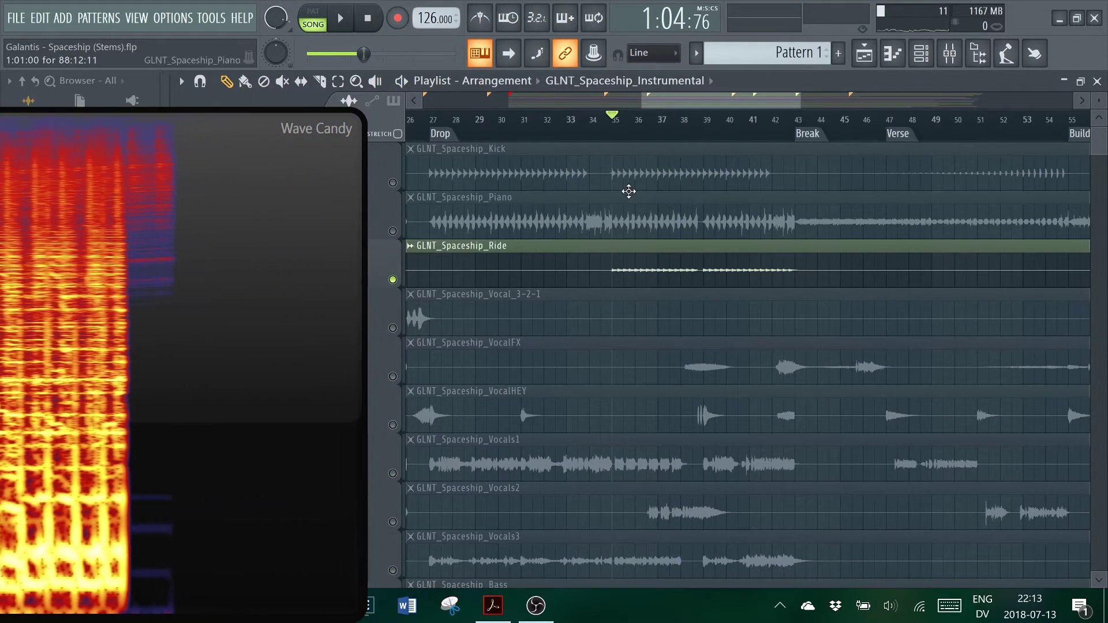
Step: Play the soloed ride from bar 35, then turn all stems back on and play the full mix from the same bar
key("space")
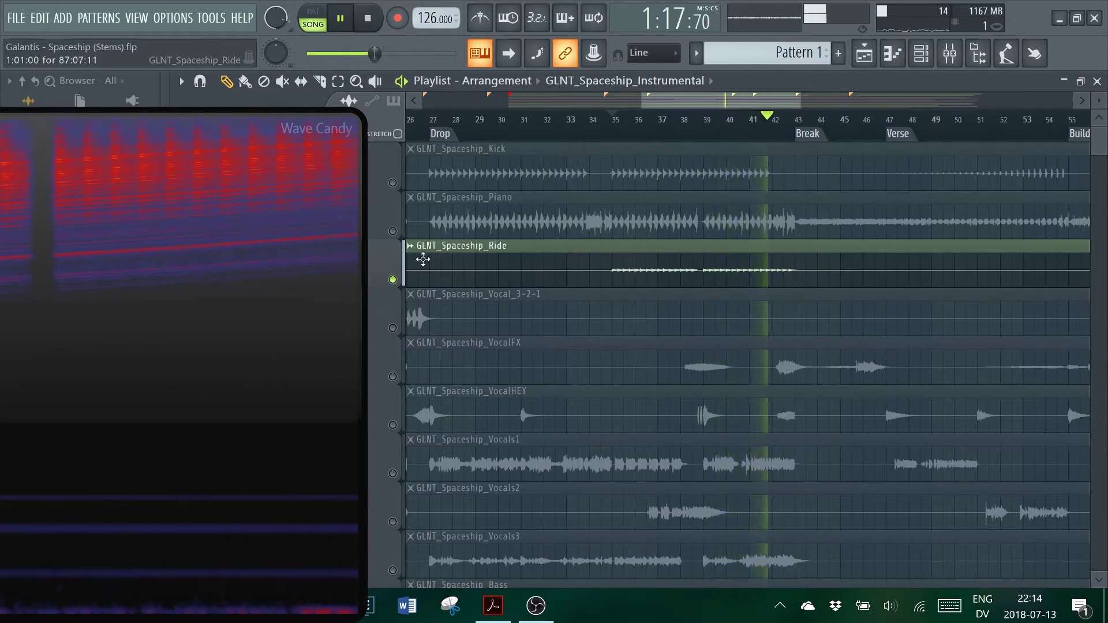
right_click(394, 280)
left_click(610, 135)
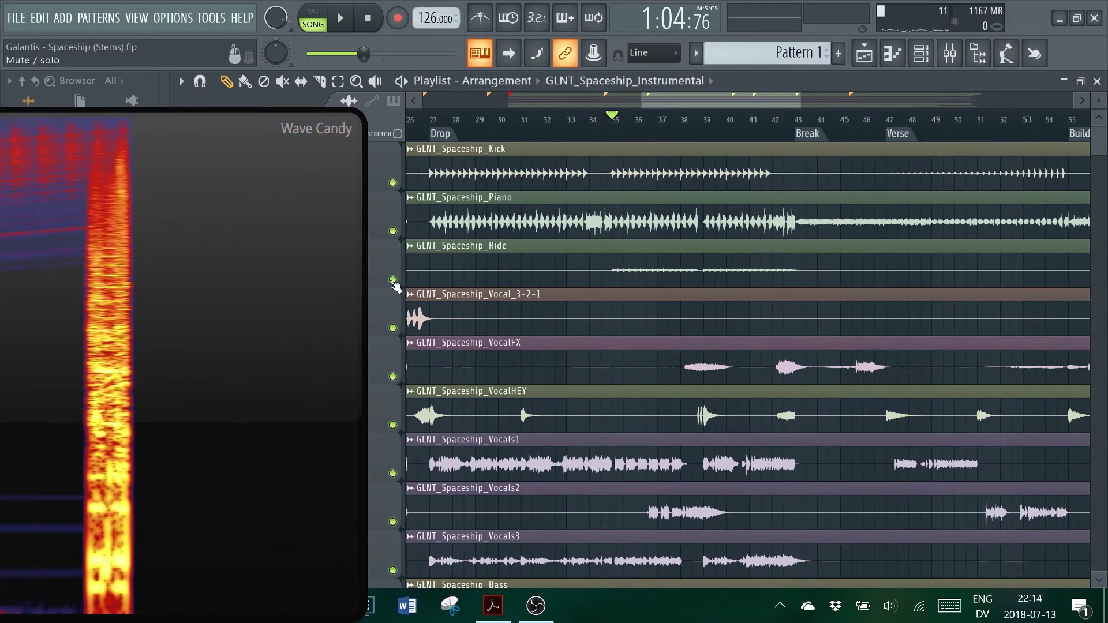
key("space")
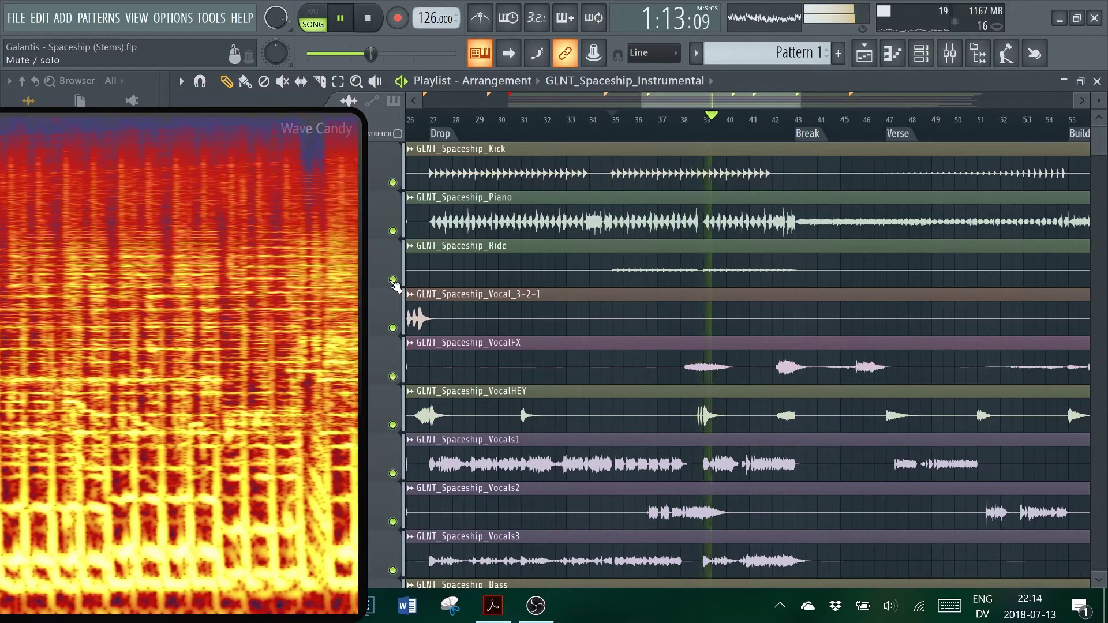
key("space")
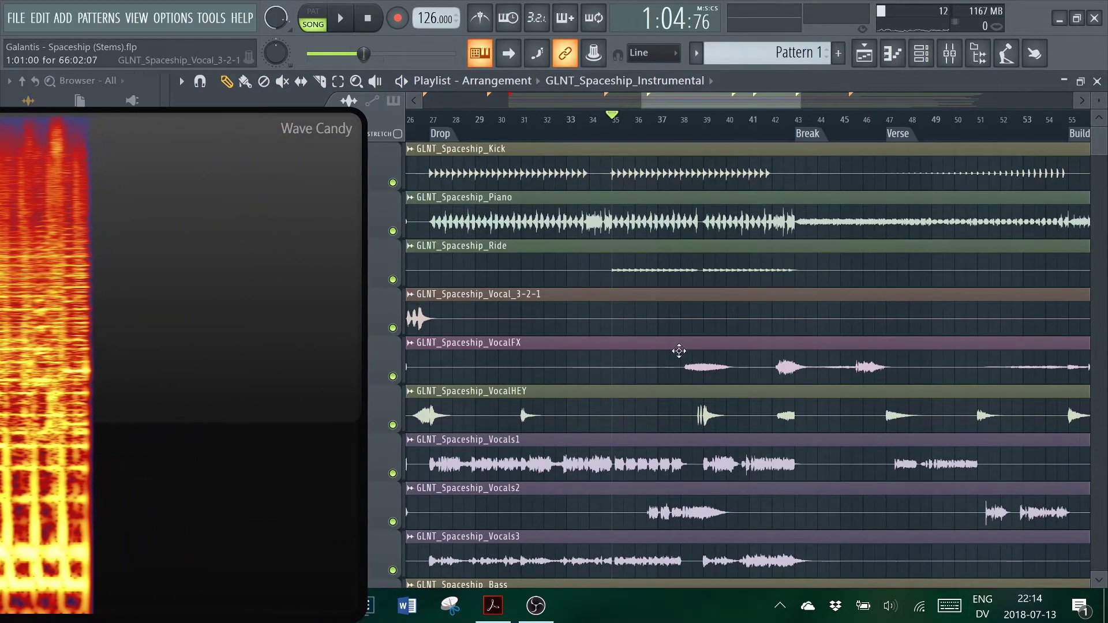
Step: Look over the stems down to the FX track, then solo the ride stem again
scroll(677, 352, "down", 1)
scroll(703, 392, "down", 5)
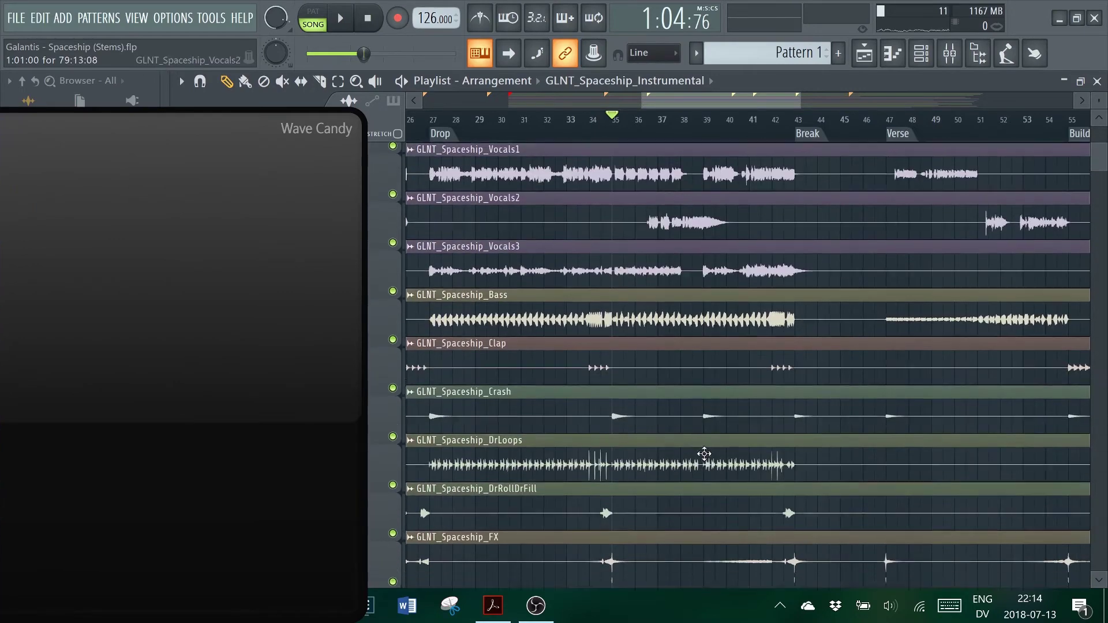
scroll(696, 438, "up", 6)
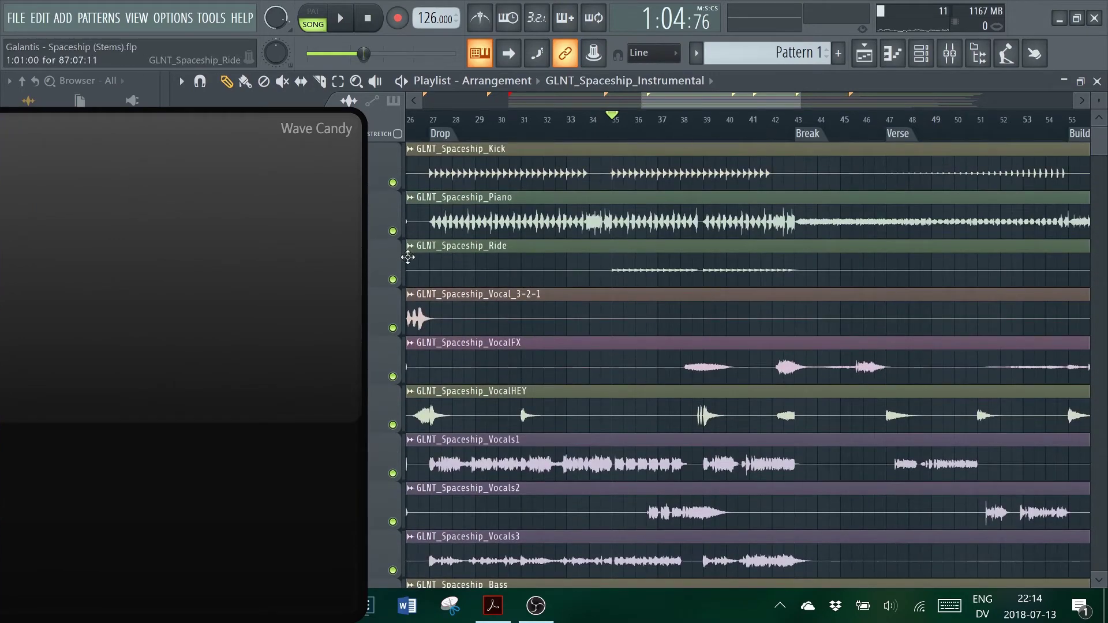
right_click(386, 282)
key("Escape")
left_click(393, 280, "ctrl")
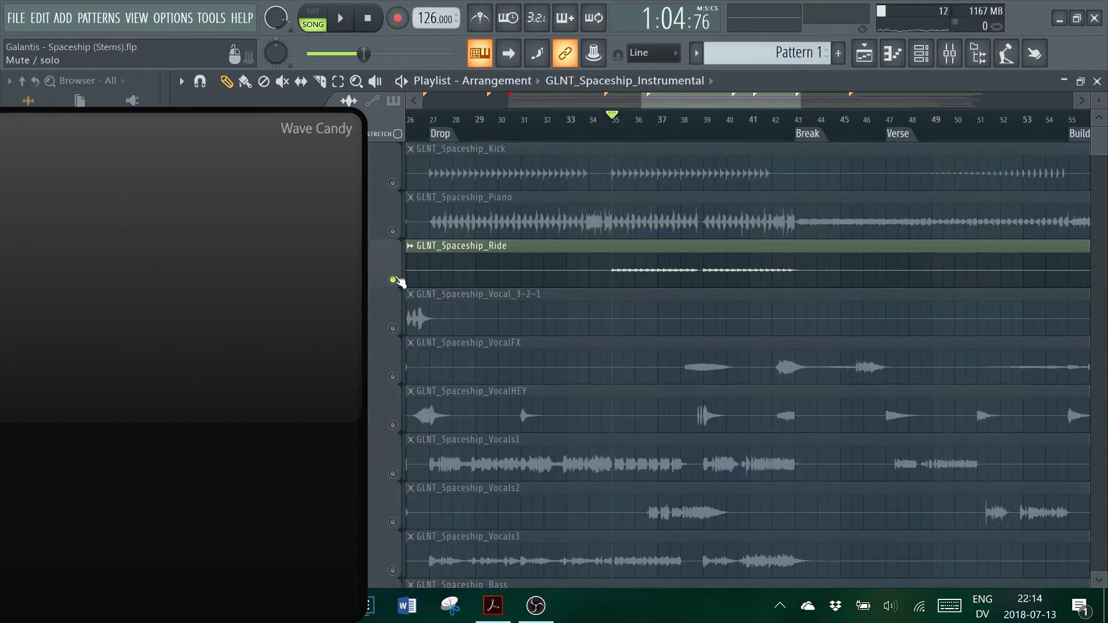
Step: Play excerpts of the soloed ride in the second drop from about bars 76, 80, 71 and 82, and place the playhead at bar 84
left_click_drag(687, 98, 844, 118)
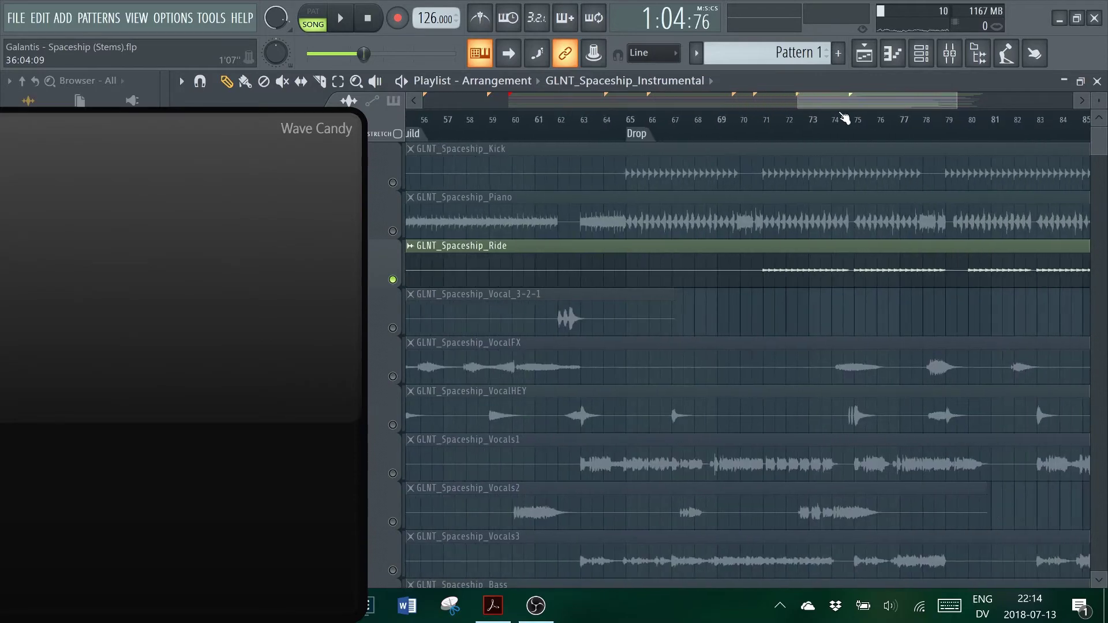
left_click(895, 119)
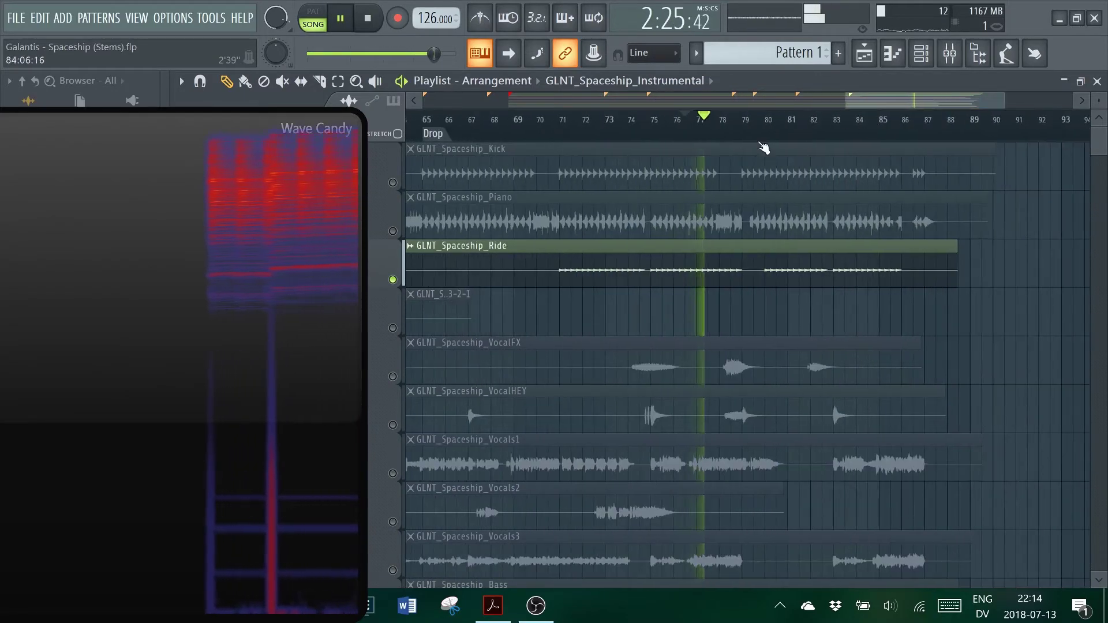
left_click(773, 139)
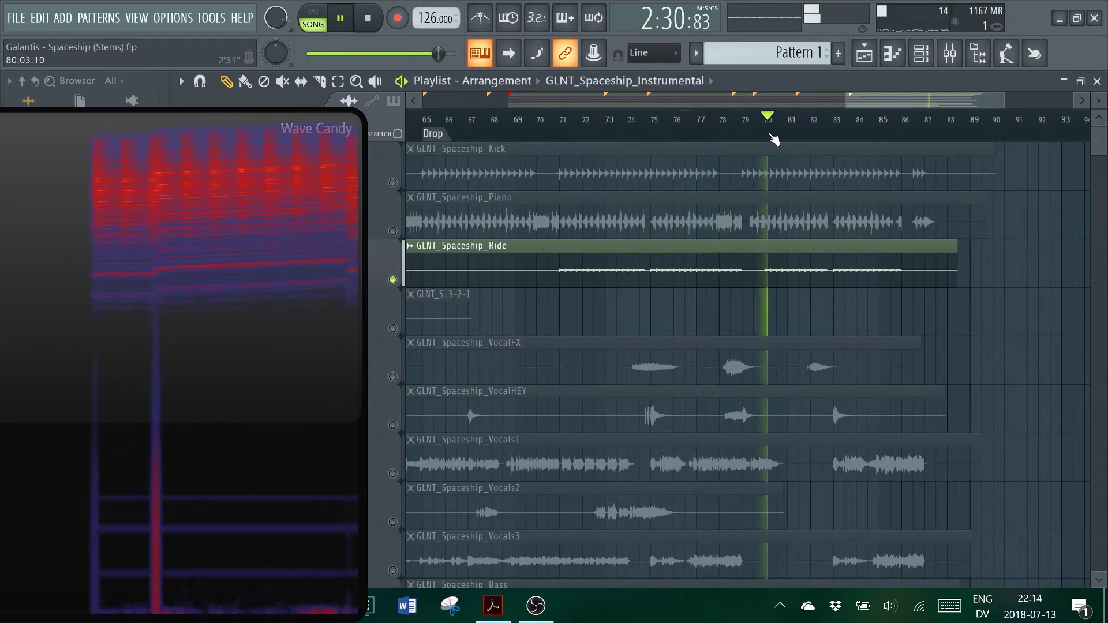
left_click(571, 140)
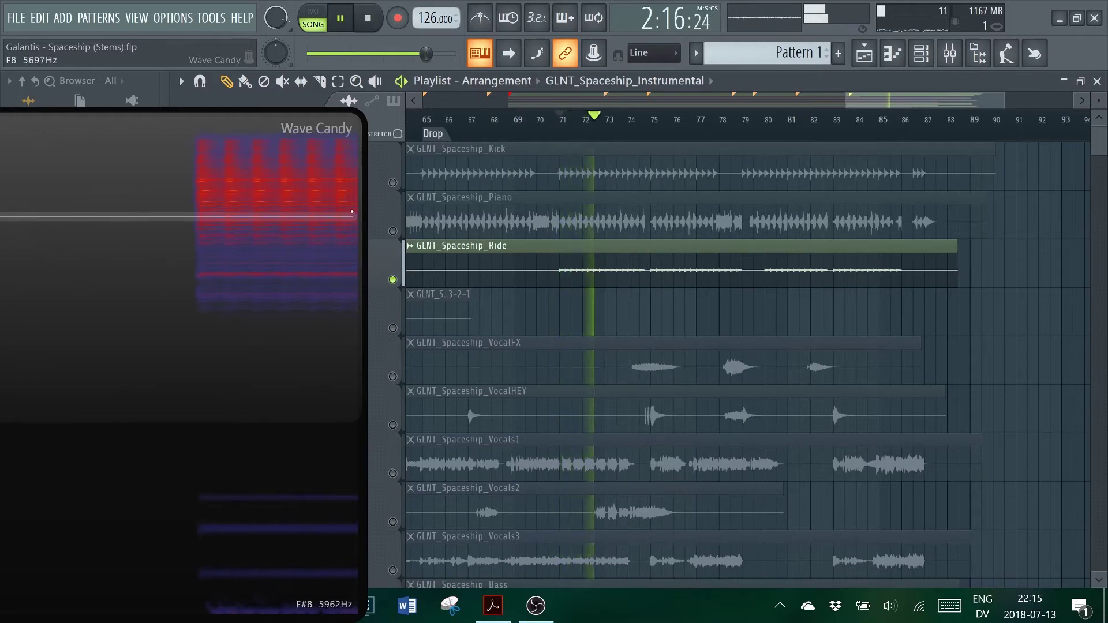
key("space")
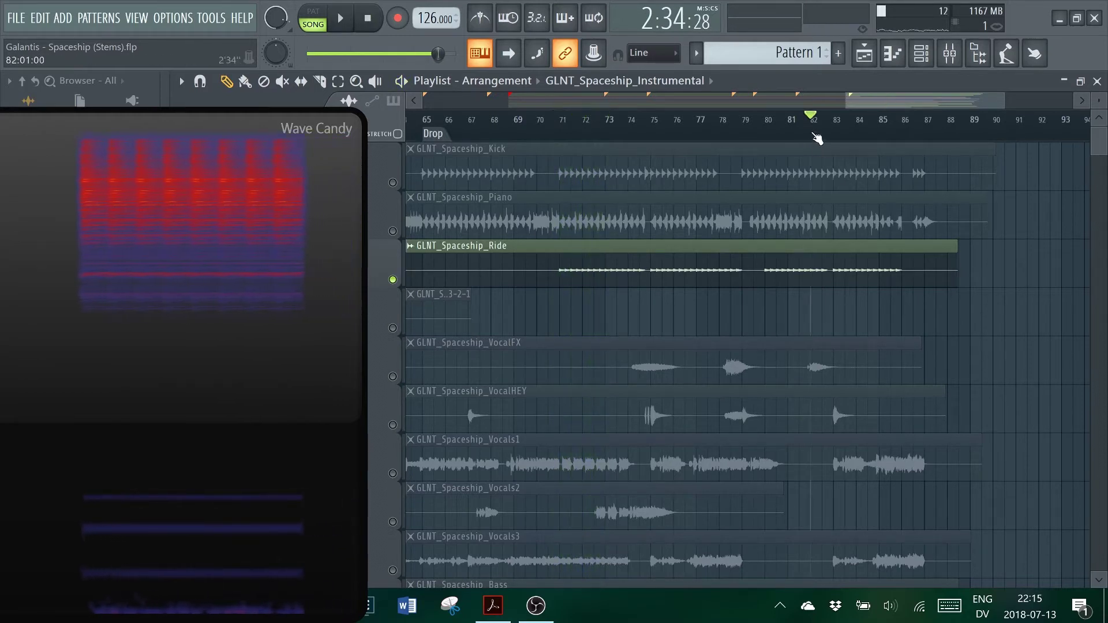
key("space")
left_click(861, 131)
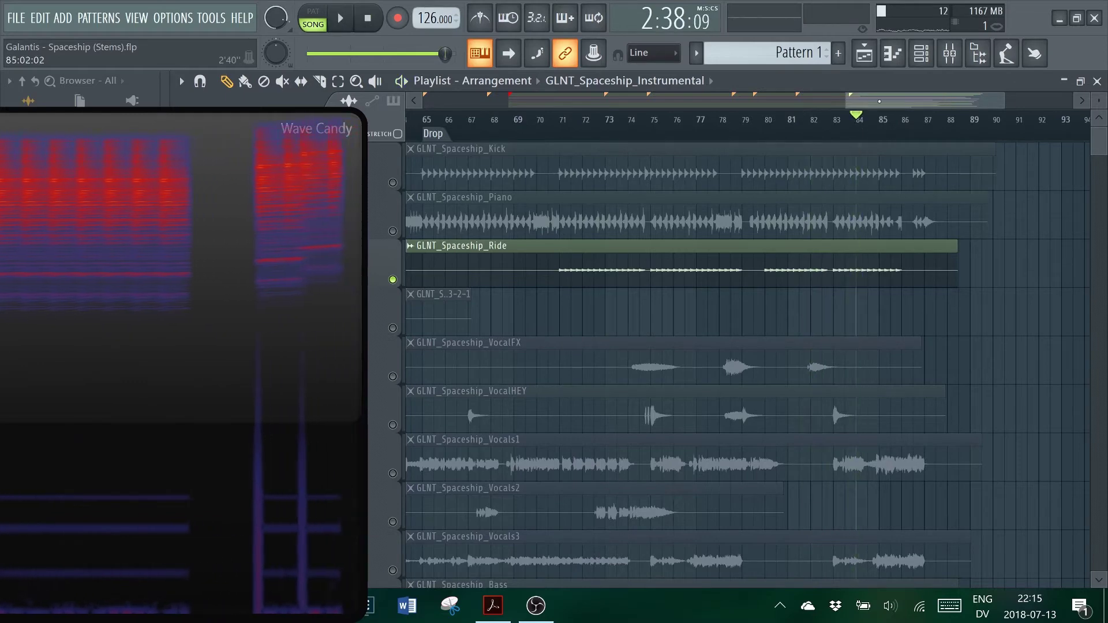
Step: Release the ride solo and solo the Vocal_3-2-1 stem instead
scroll(748, 346, "left", 10)
right_click(392, 280)
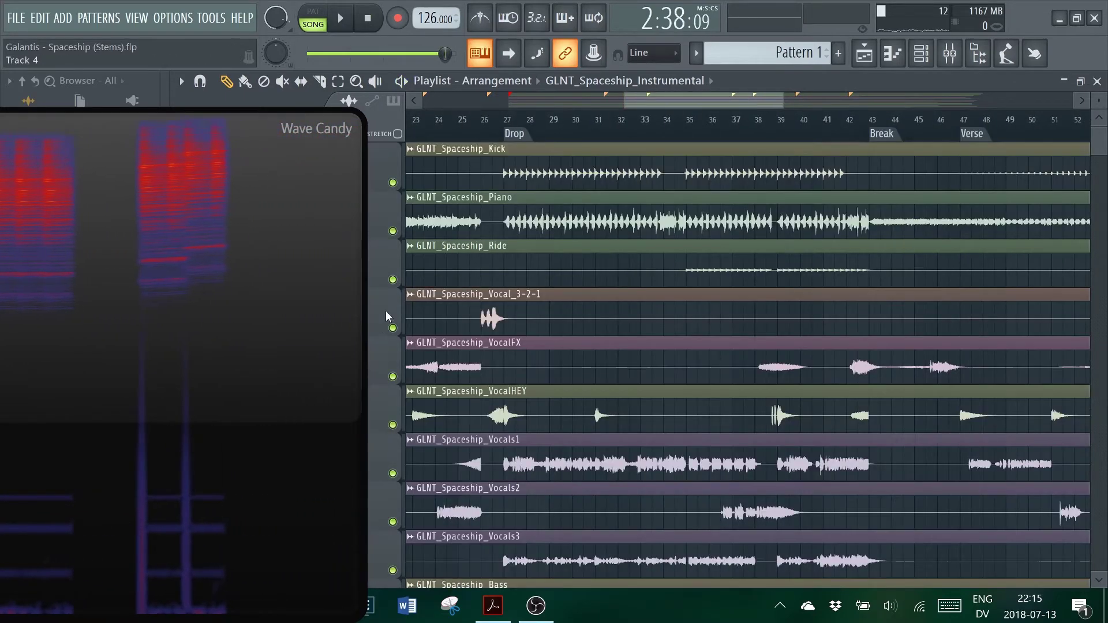
right_click(392, 328)
Step: Play the soloed Vocal_3-2-1 countdown from bar 26 up to the first drop to examine its spectrum
scroll(710, 141, "left", 5)
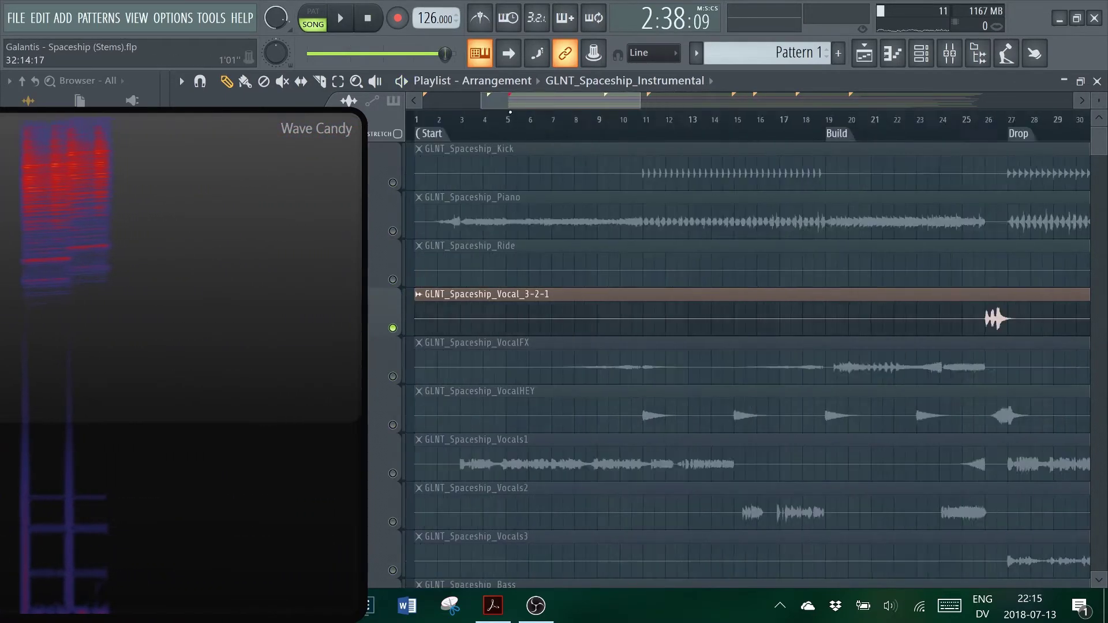
scroll(618, 123, "right", 3)
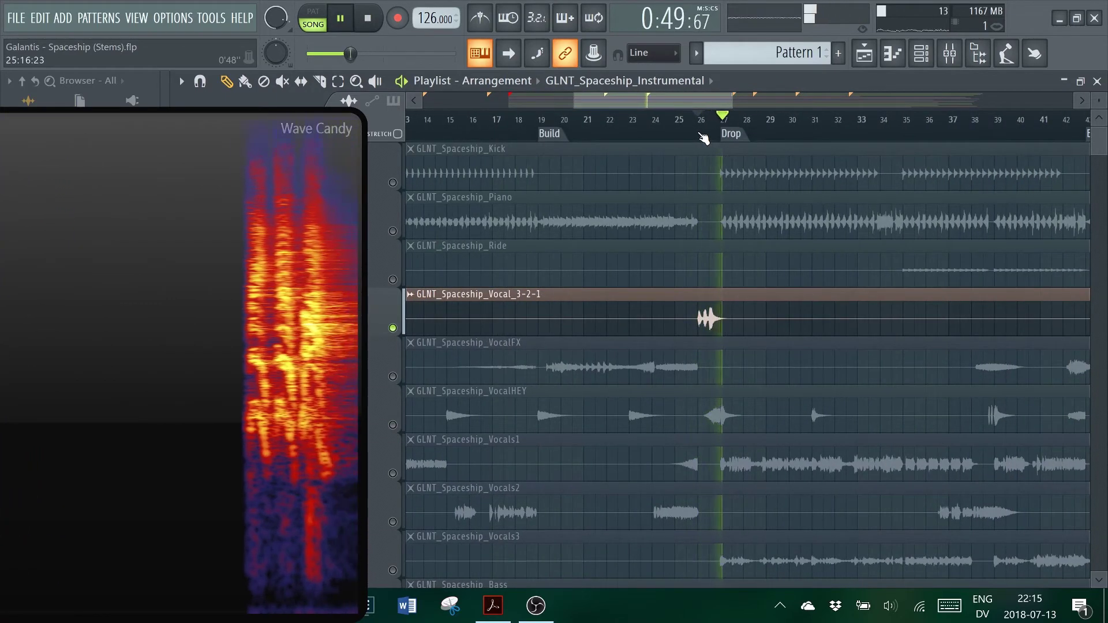
key("space")
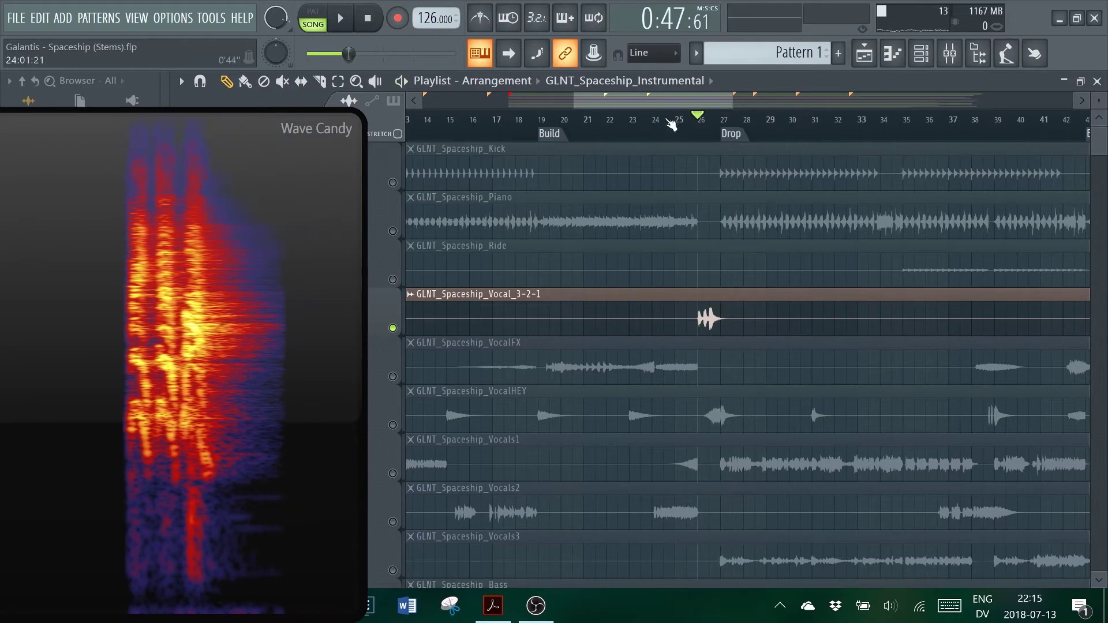
scroll(672, 124, "right", 1)
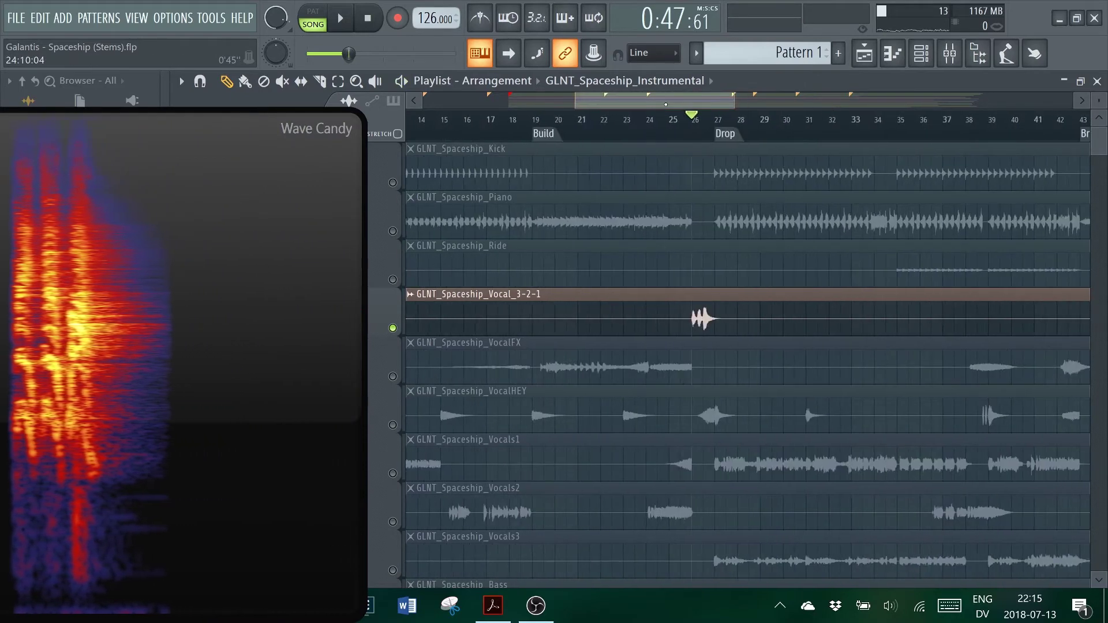
Step: Solo the VocalFX stem instead of Vocal_3-2-1 and play it from about bar 8 to bar 12 in the intro
scroll(519, 324, "left", 8)
right_click(393, 376)
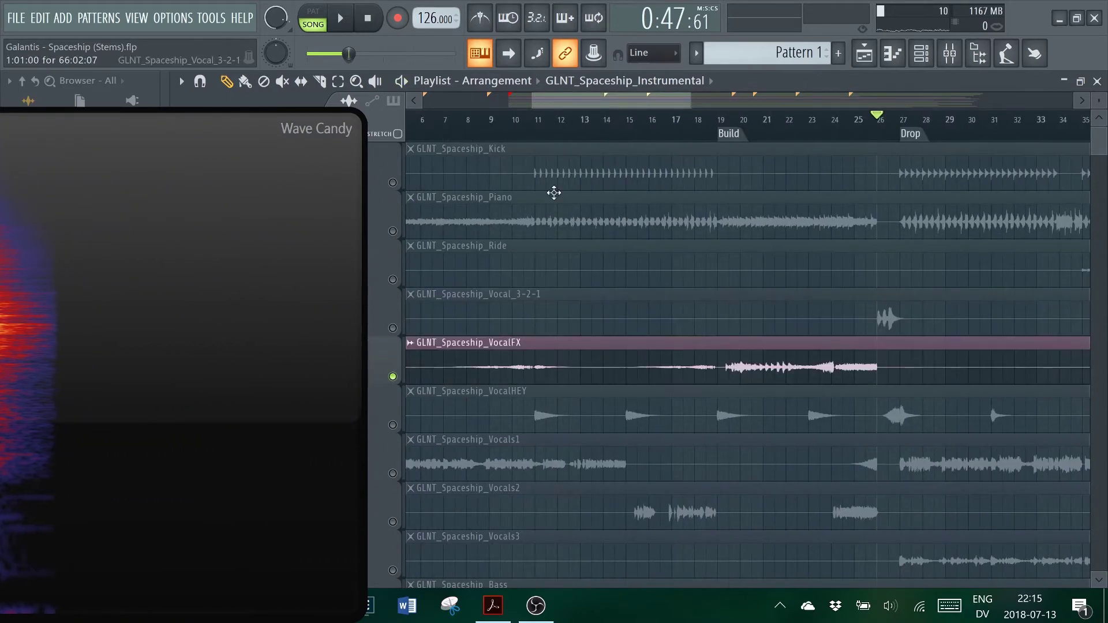
scroll(747, 346, "left", 5)
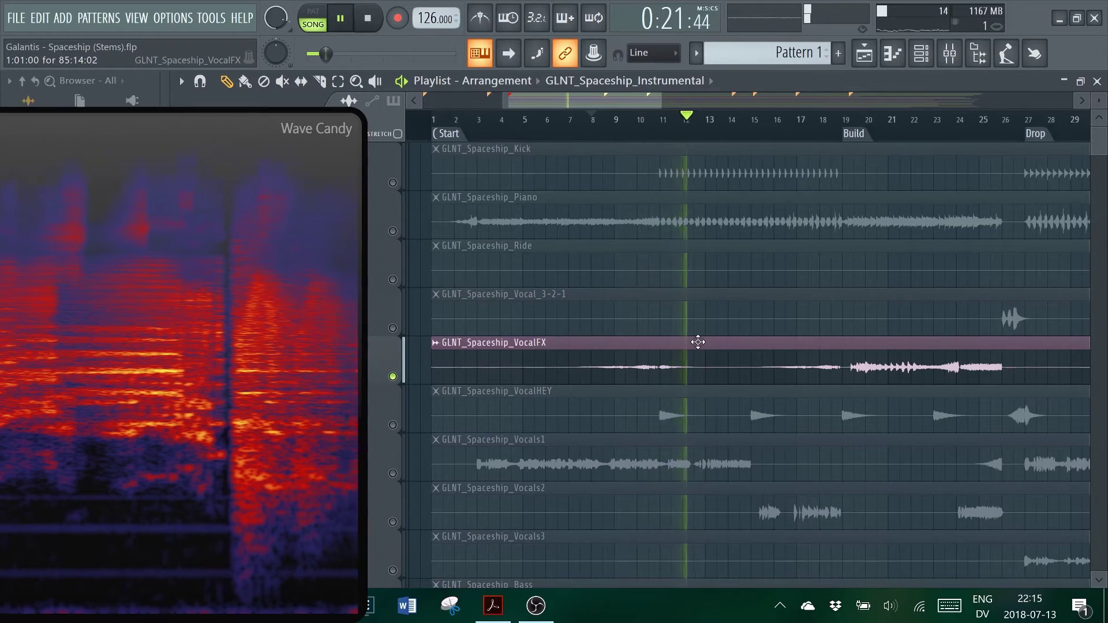
key("space")
Step: Freeze Wave Candy's spectrum display to examine the VocalFX frequencies, and unfreeze it after the examination
right_click(254, 397)
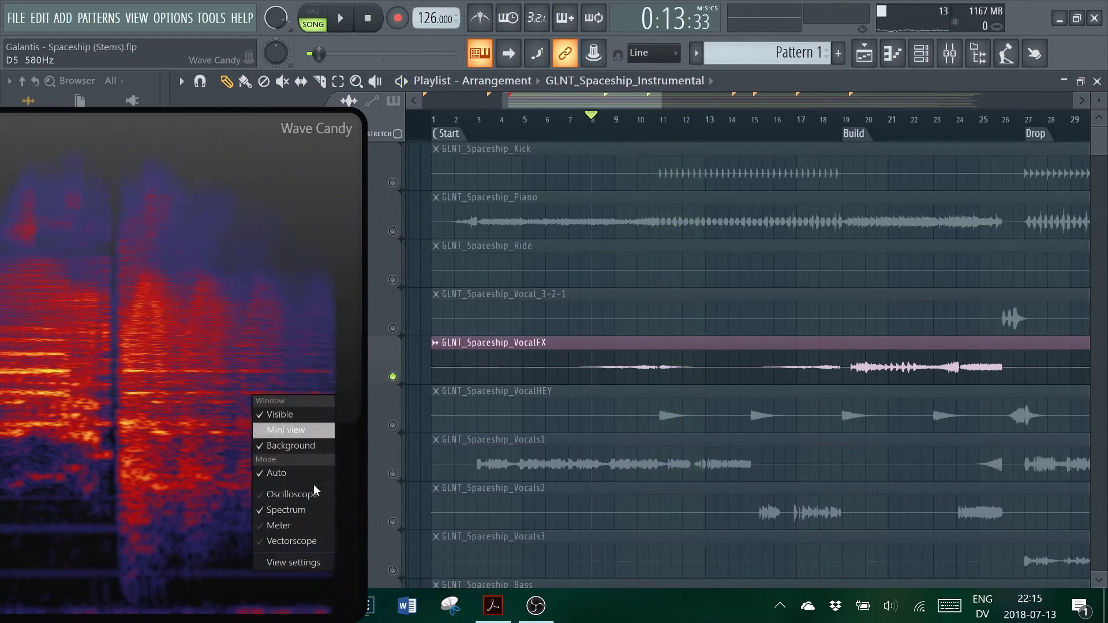
left_click(315, 559)
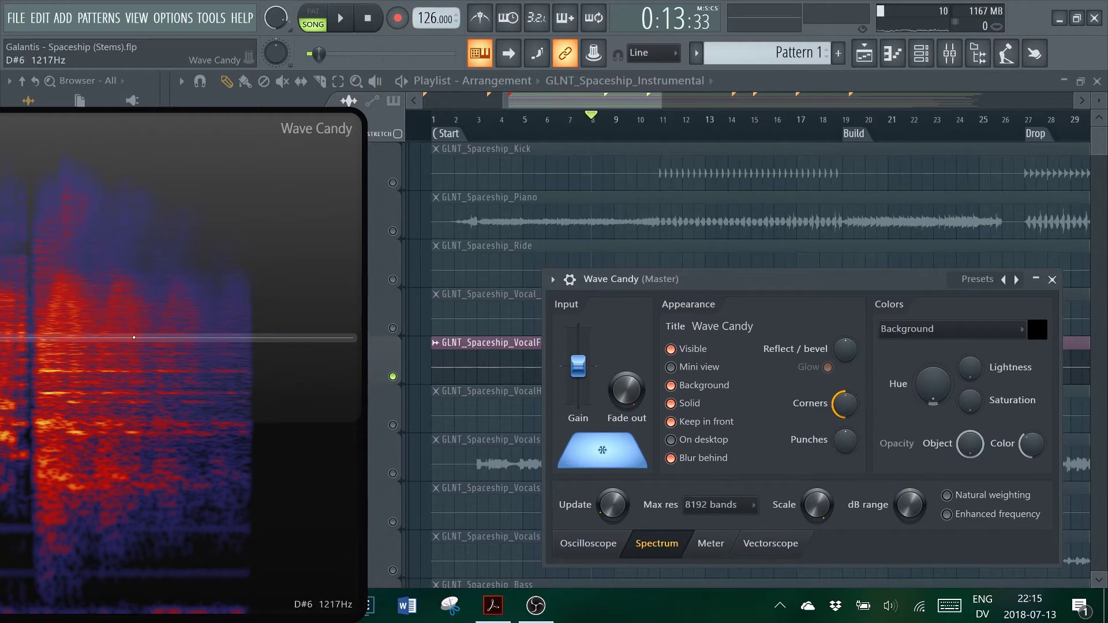
key("Escape")
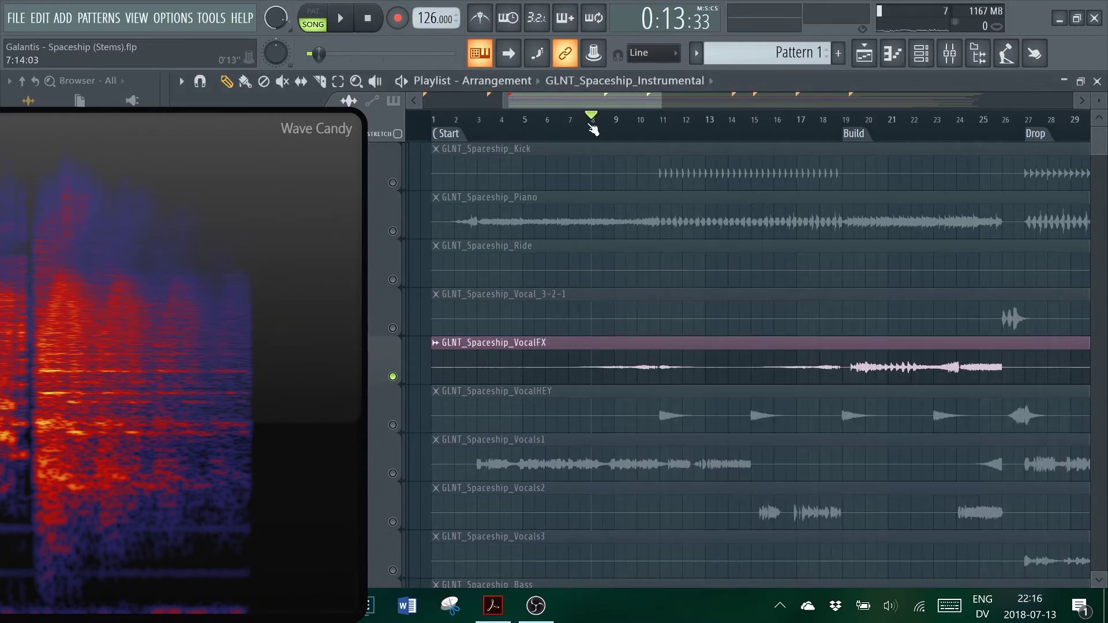
right_click(217, 426)
left_click(280, 570)
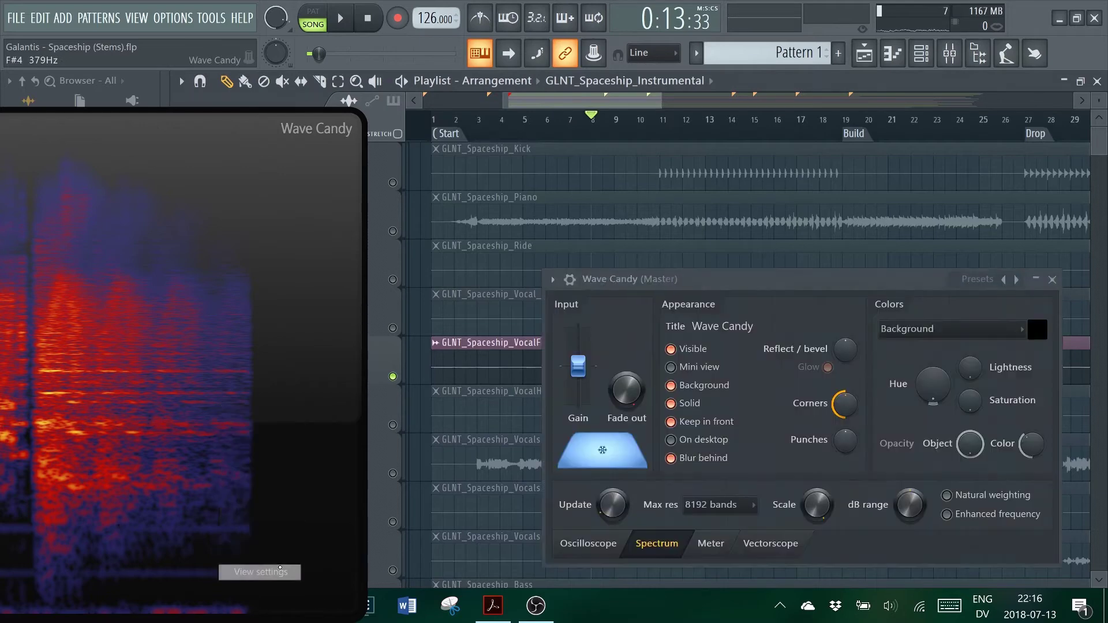
key("Escape")
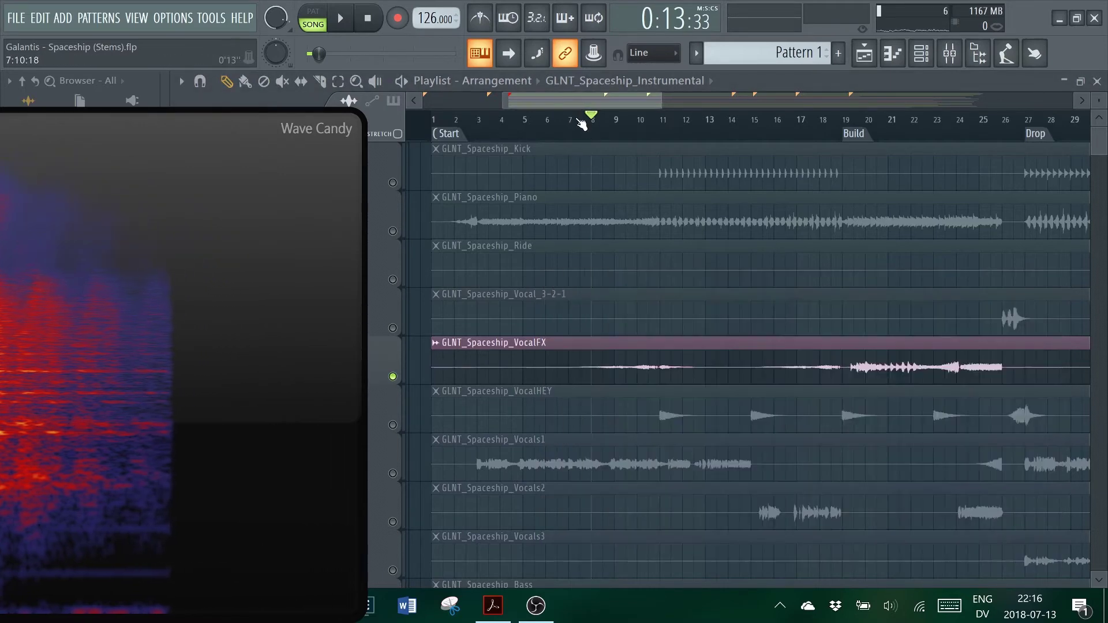
Step: Play the soloed VocalFX from about bars 8 and 15, and compare it with the full mix unsoloed from about bar 7
key("space")
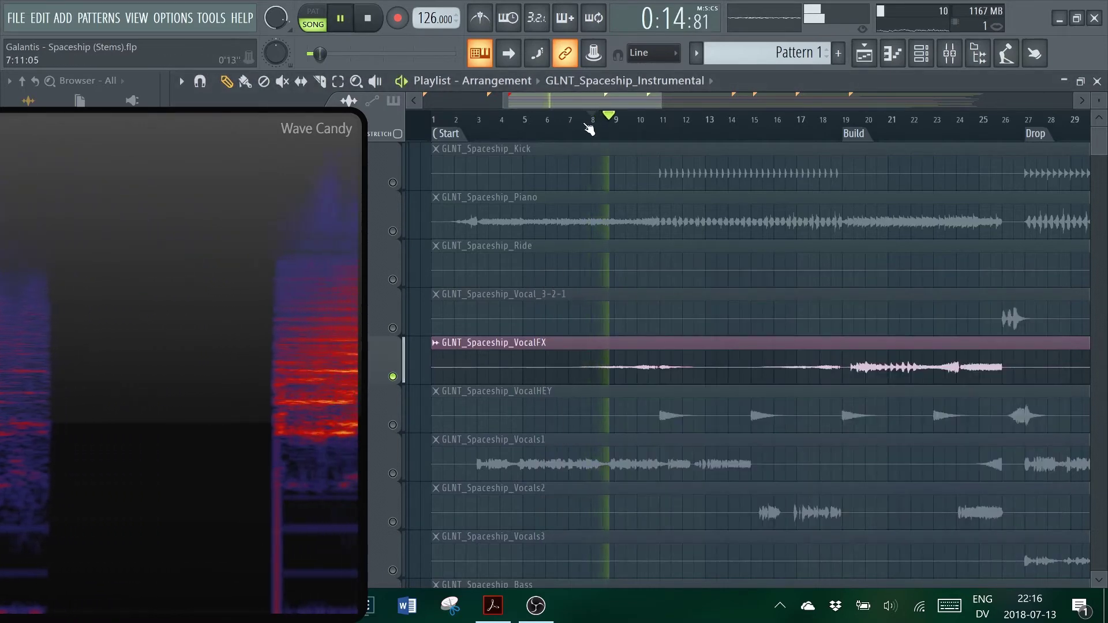
key("space")
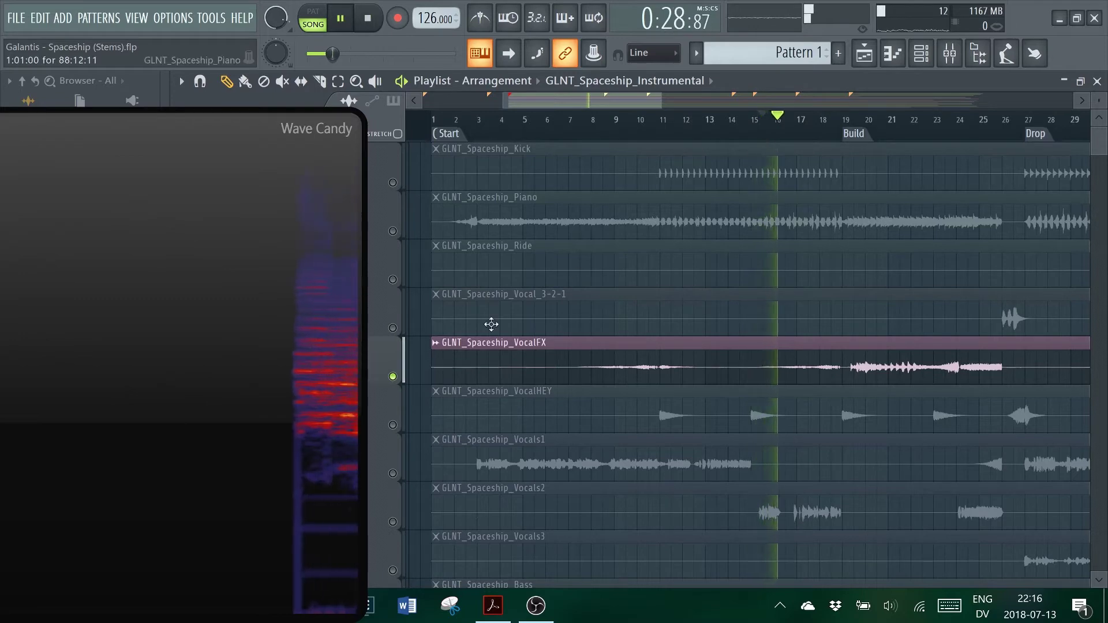
right_click(392, 376)
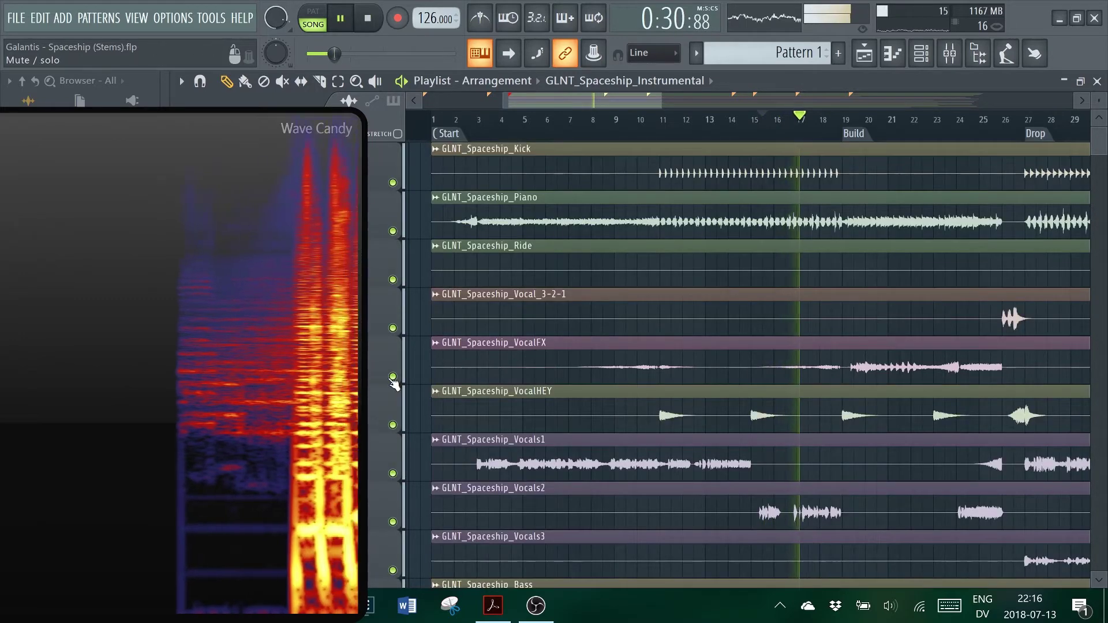
left_click(581, 138)
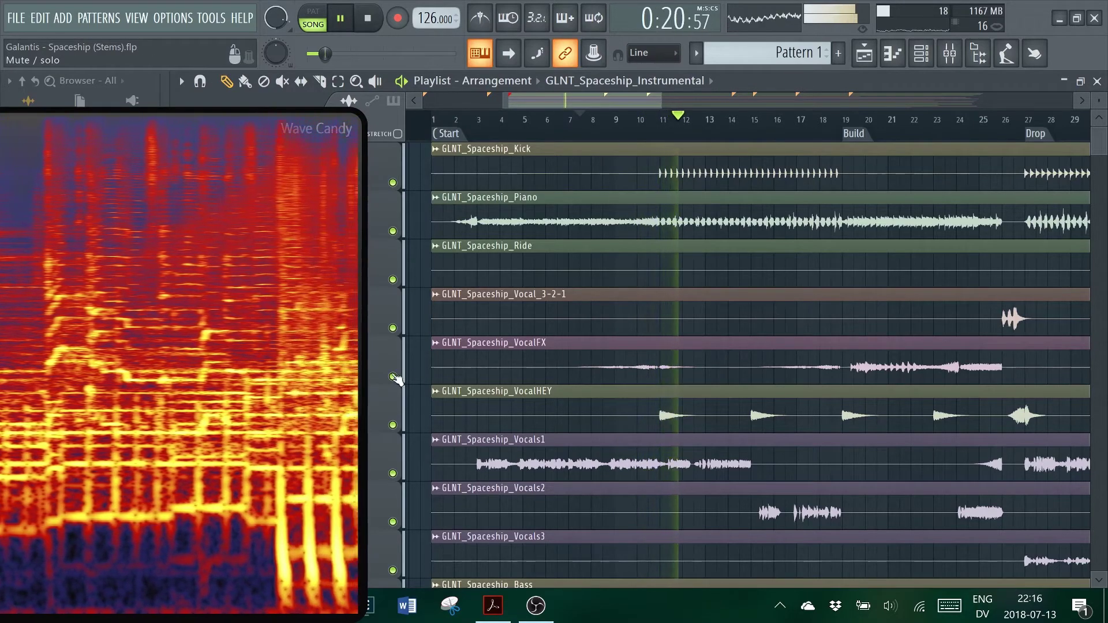
Step: Solo VocalFX from the first Build, play it up to bar 25, replay from bar 23 and place the playhead near bar 22
left_click(840, 134)
right_click(392, 376)
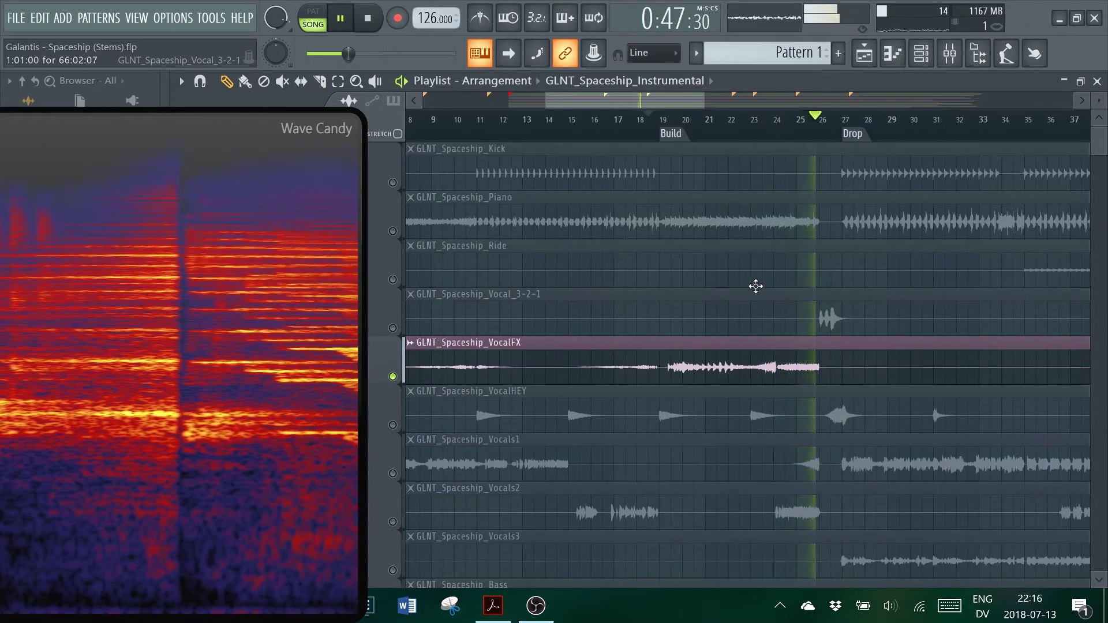
left_click(752, 121)
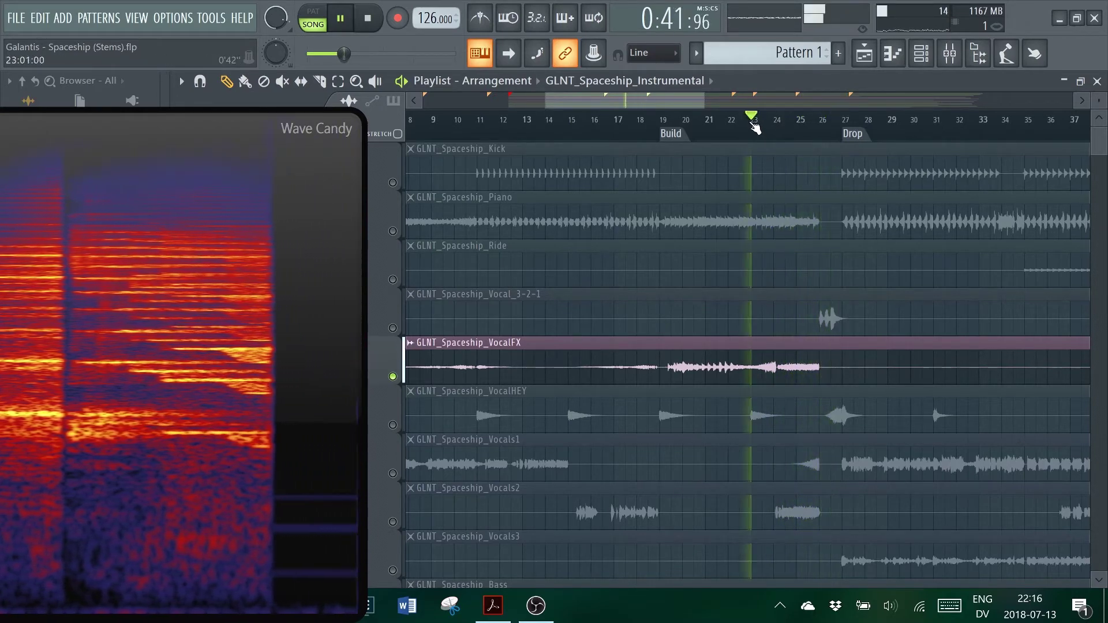
key("ctrl+s")
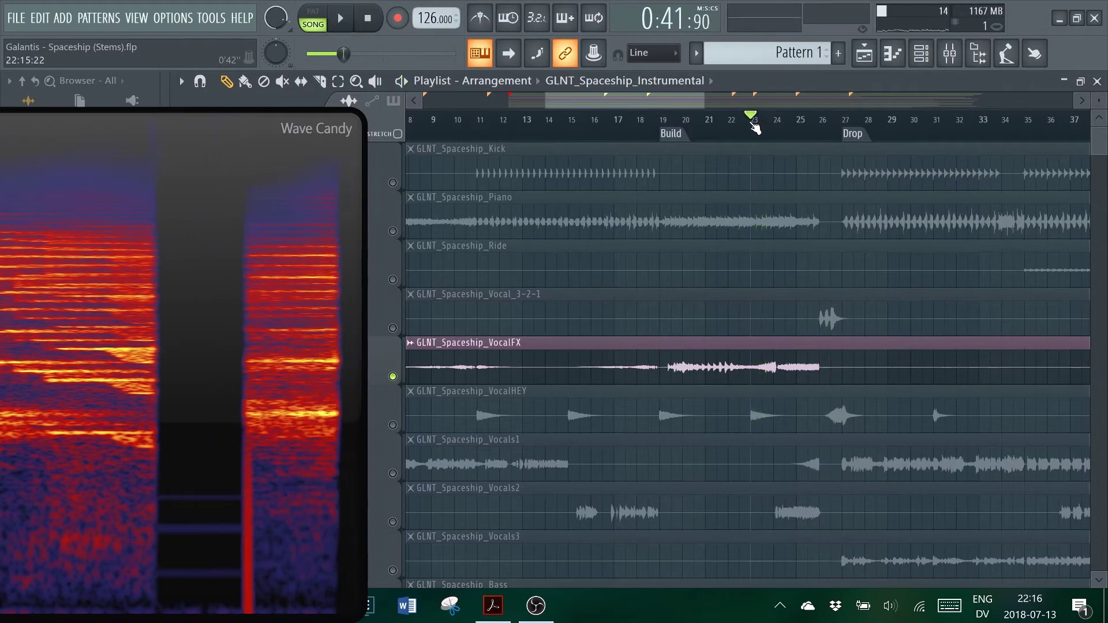
left_click(741, 123)
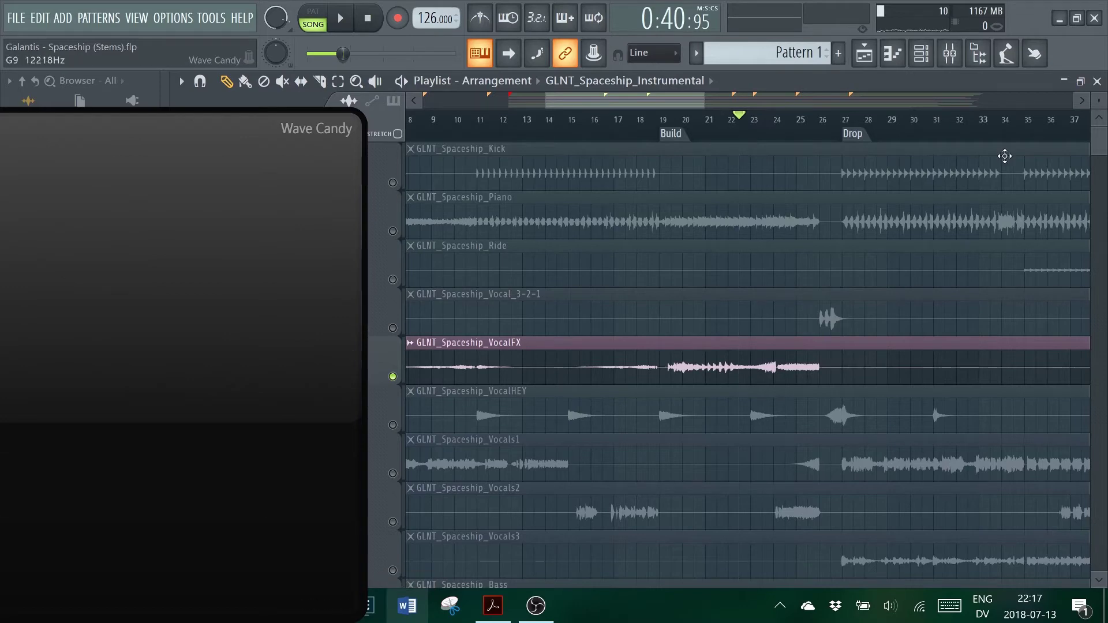
Step: Solo the Vocals1 stem instead and play its swell from about bar 24 up to the first drop
scroll(789, 366, "down", 1)
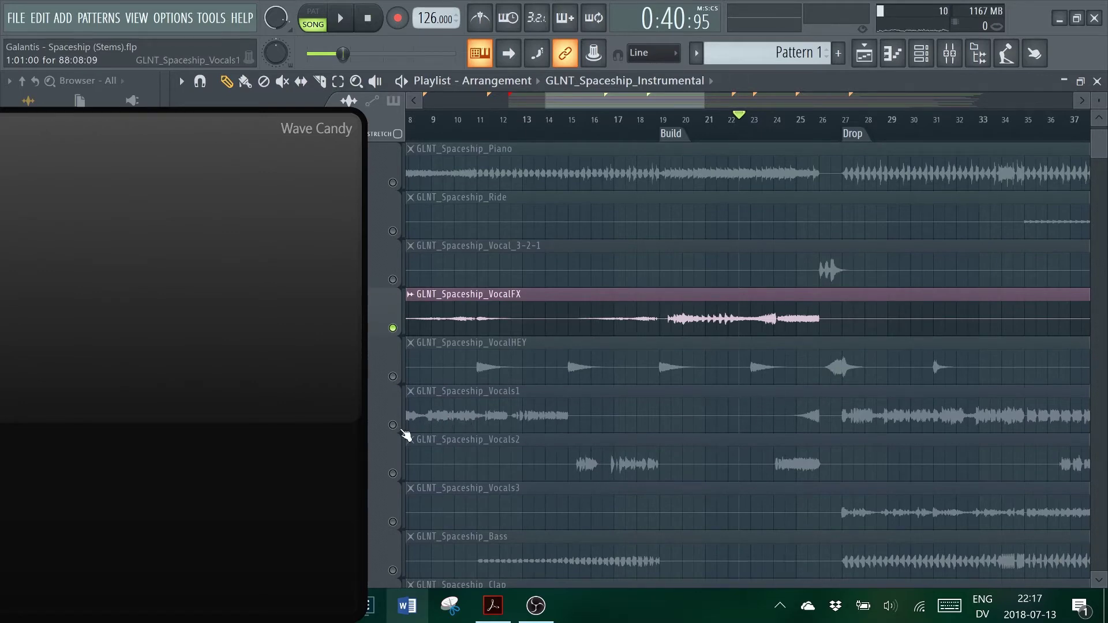
left_click(404, 426, "ctrl")
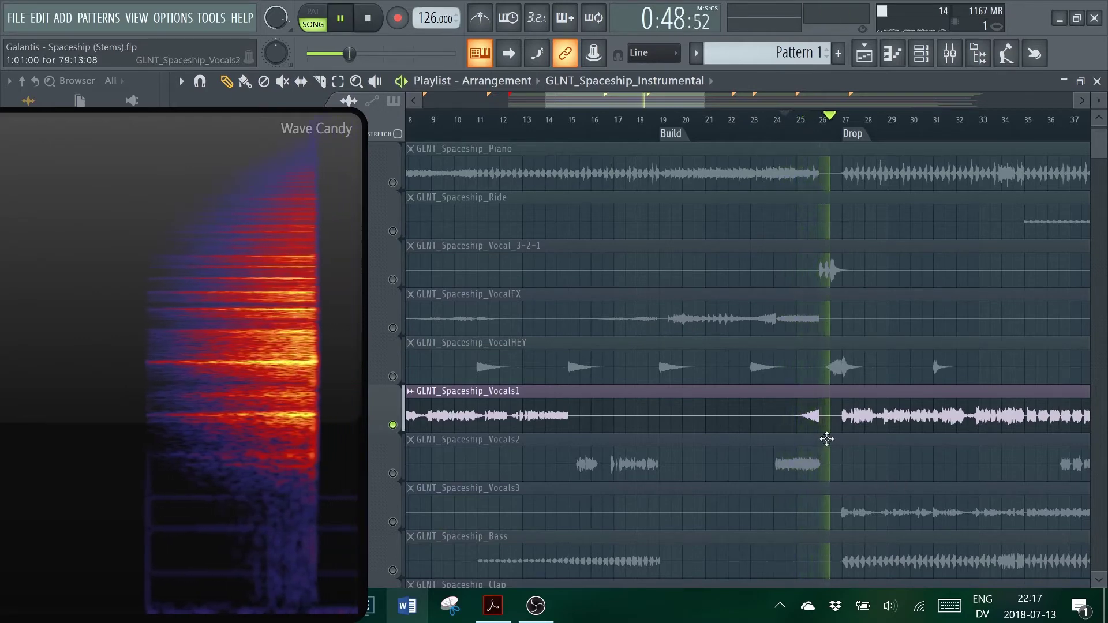
key("space")
Step: Freeze the Wave Candy display to examine the Vocals1 swell's spectrum and compare the vocal stems around the first build
right_click(291, 505)
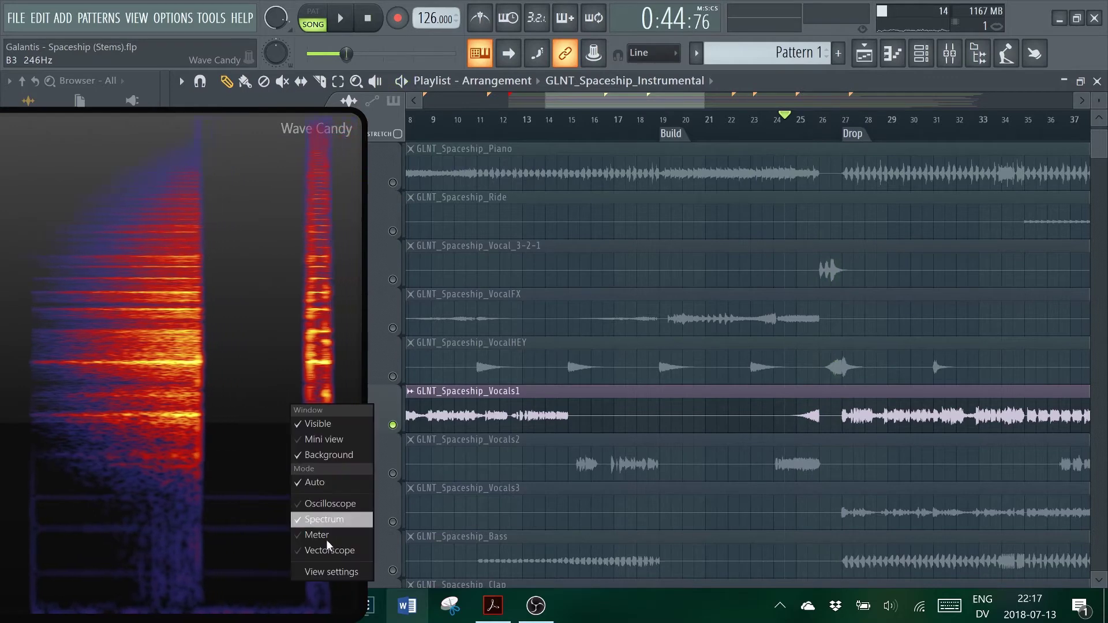
left_click(330, 570)
left_click(613, 462)
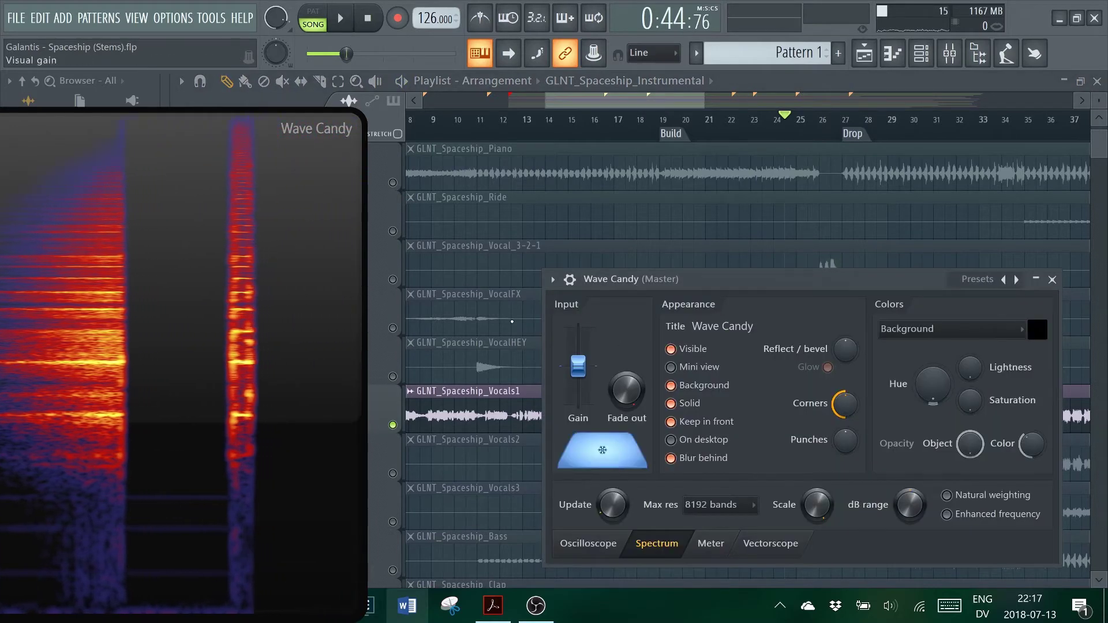
left_click(1052, 279)
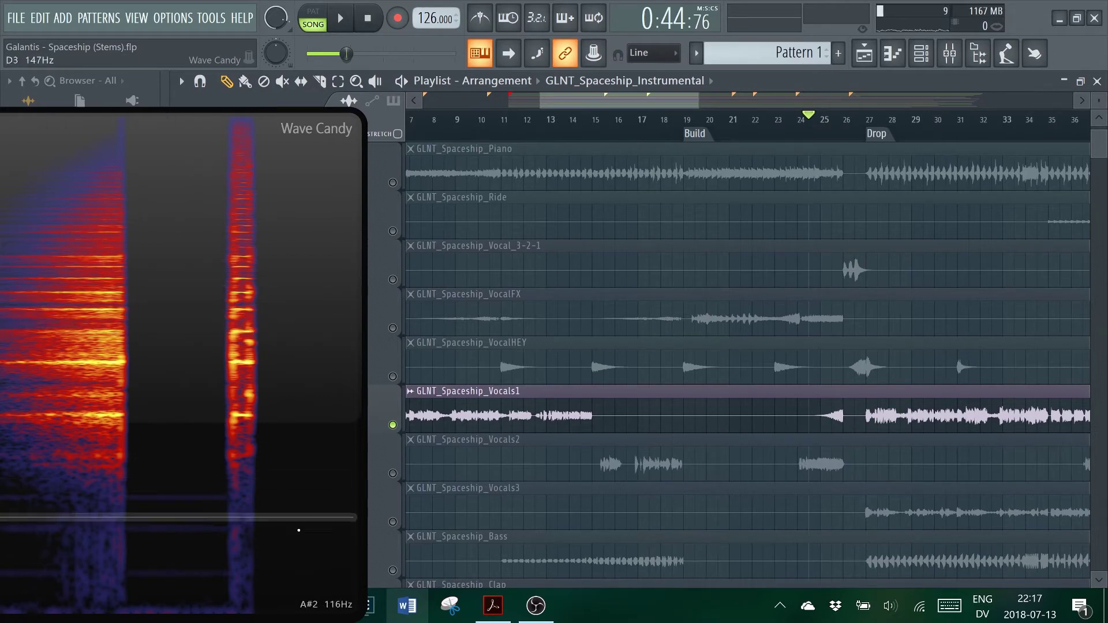
scroll(840, 127, "up", 3)
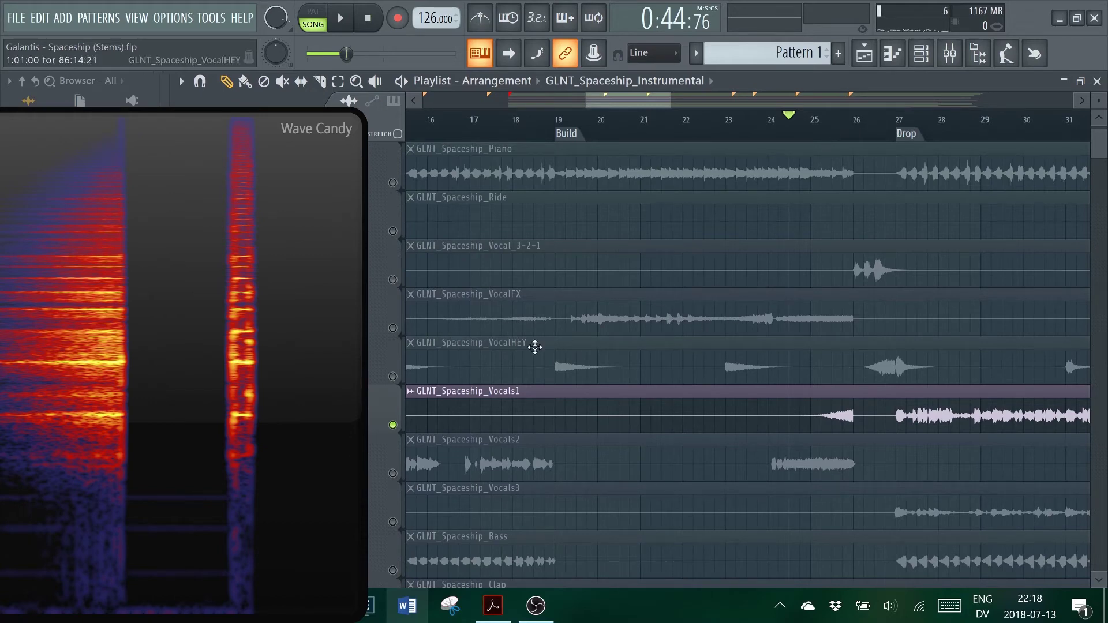
Step: Solo the VocalFX stem again, unfreeze the Wave Candy display and play from about bar 23 up to the drop
right_click(394, 327)
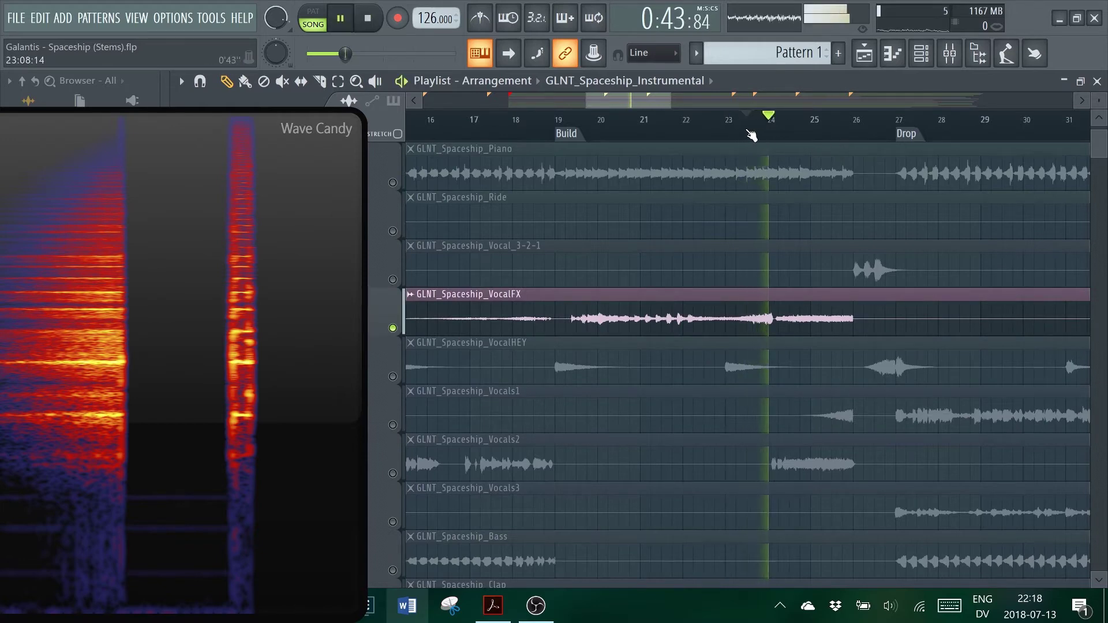
right_click(330, 390)
left_click(371, 557)
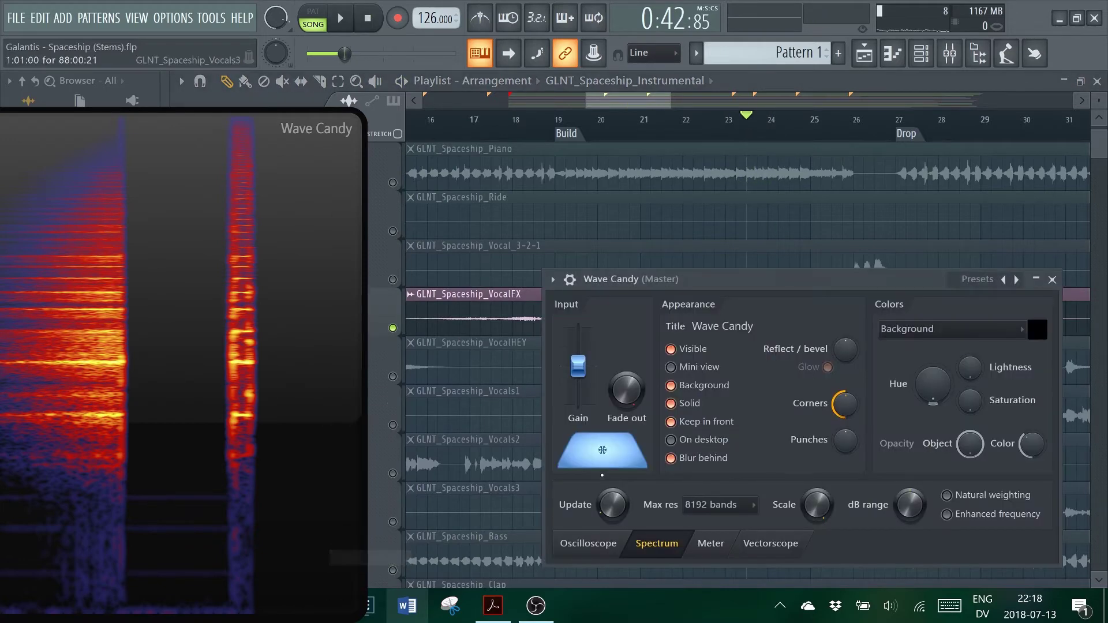
key("Escape")
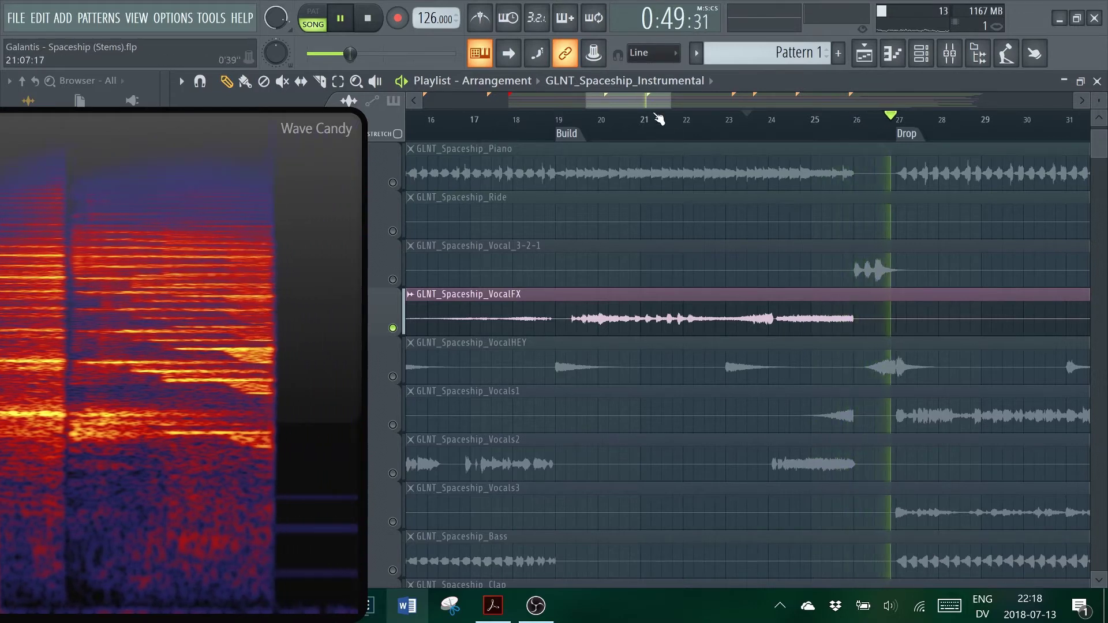
Step: Play excerpts of the soloed VocalFX around the first drop's end and the Break, from about bars 38, 42 and 45
scroll(530, 123, "right", 5)
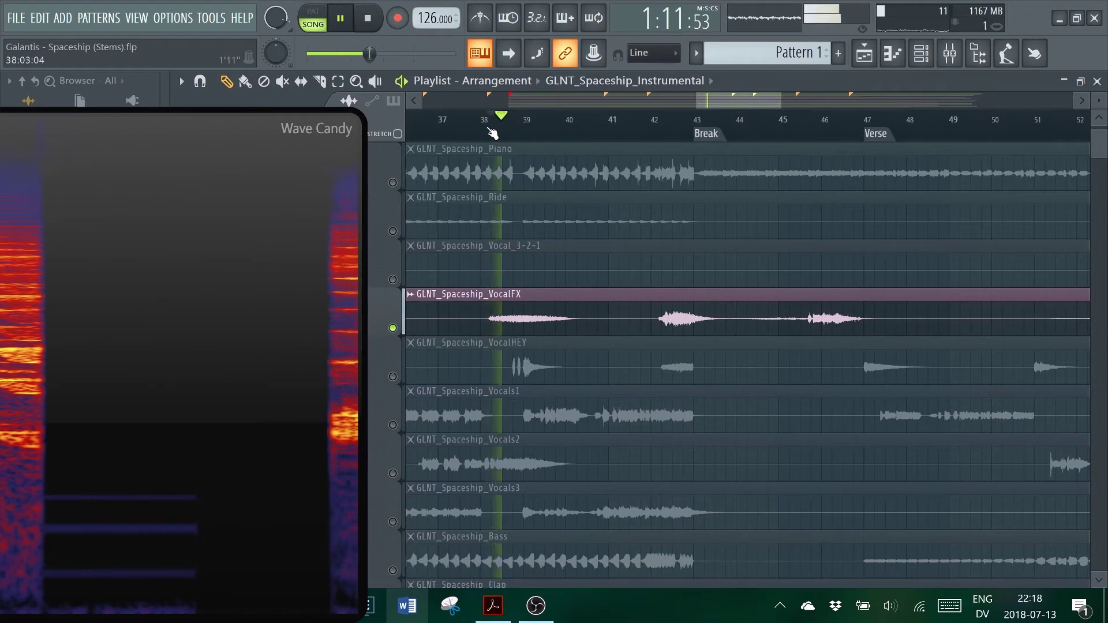
left_click(665, 127)
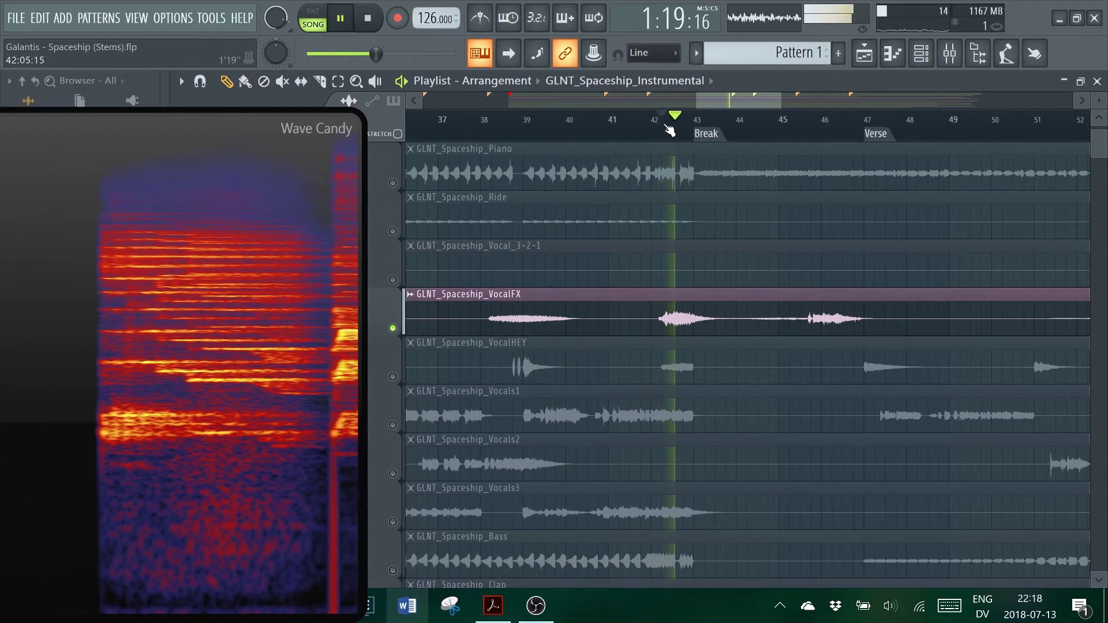
left_click(814, 132)
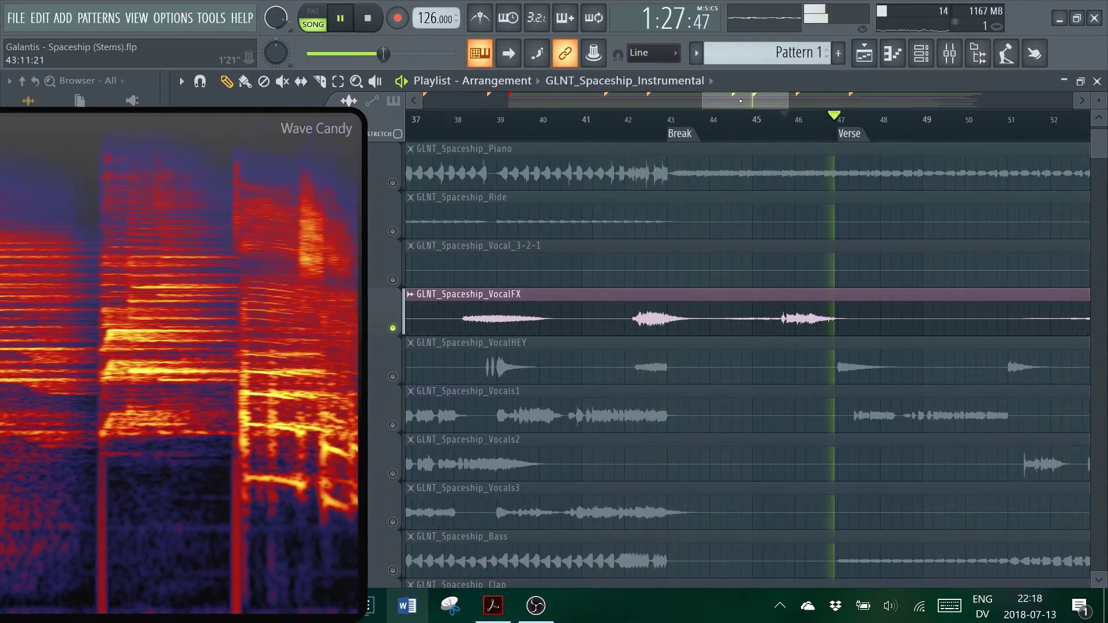
key("space")
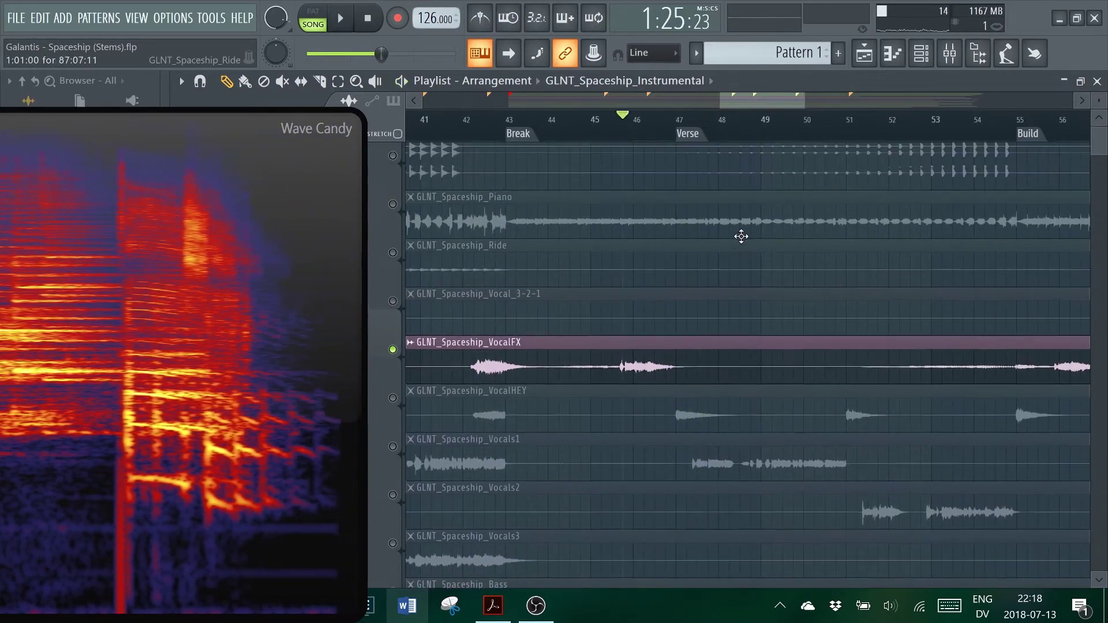
Step: Play excerpts of the soloed VocalFX around the second build from about bars 53, 56, 58 and 59, and in the second drop from bar 74
scroll(743, 231, "up", 1)
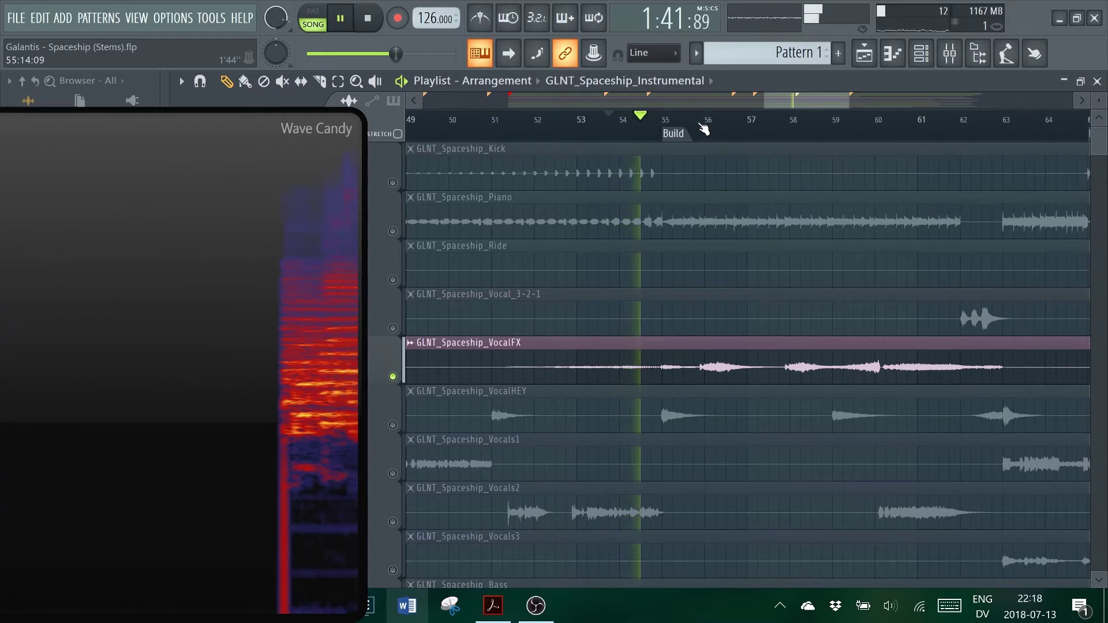
left_click(705, 128)
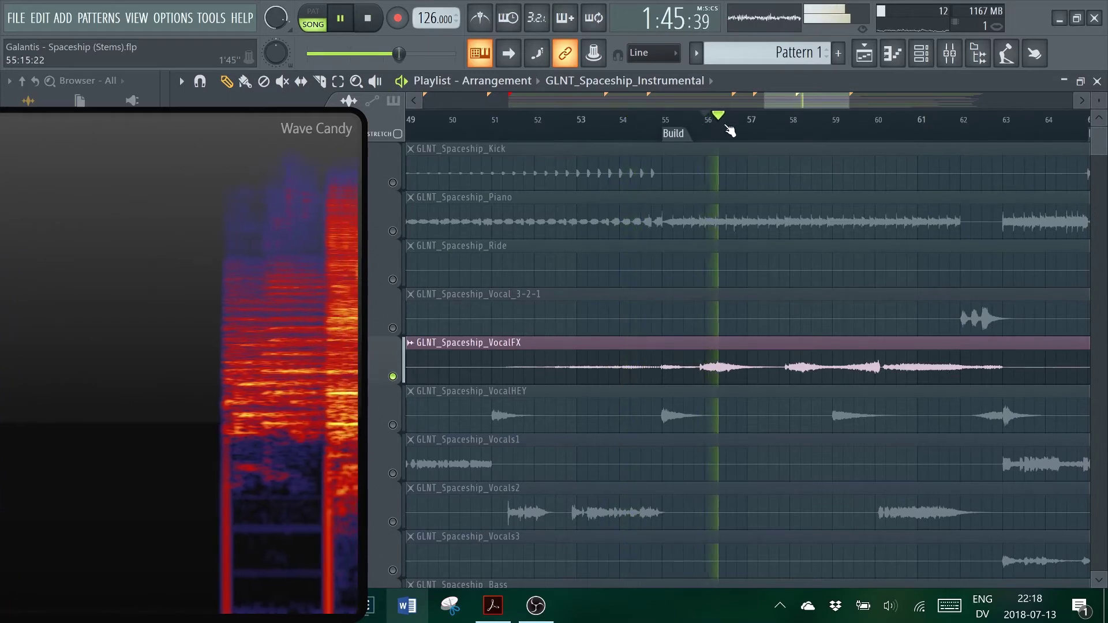
left_click(782, 128)
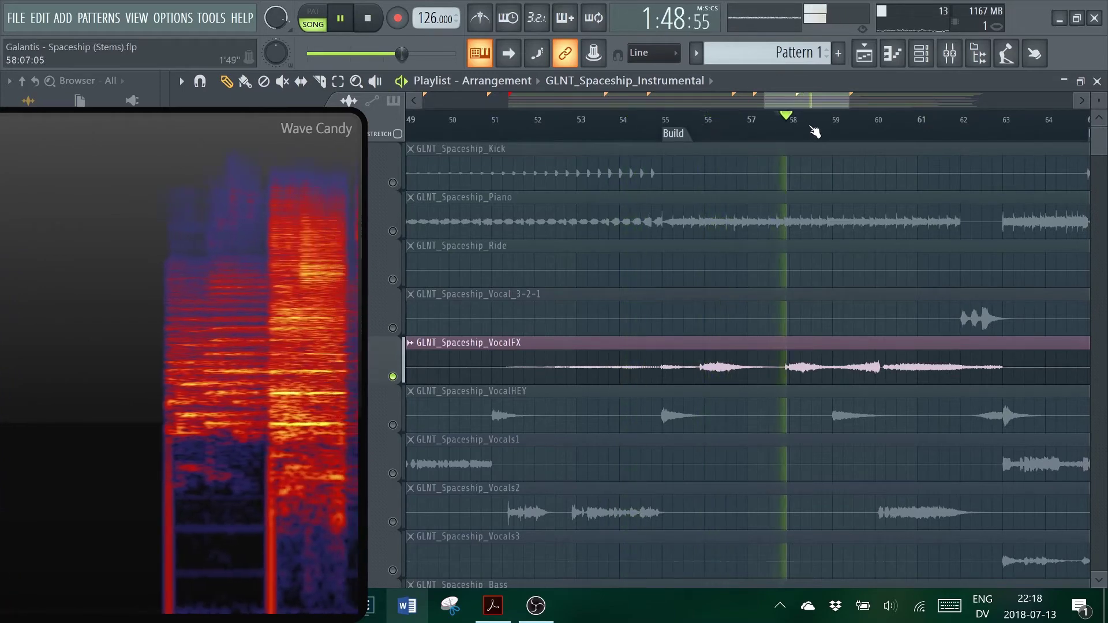
left_click(822, 128)
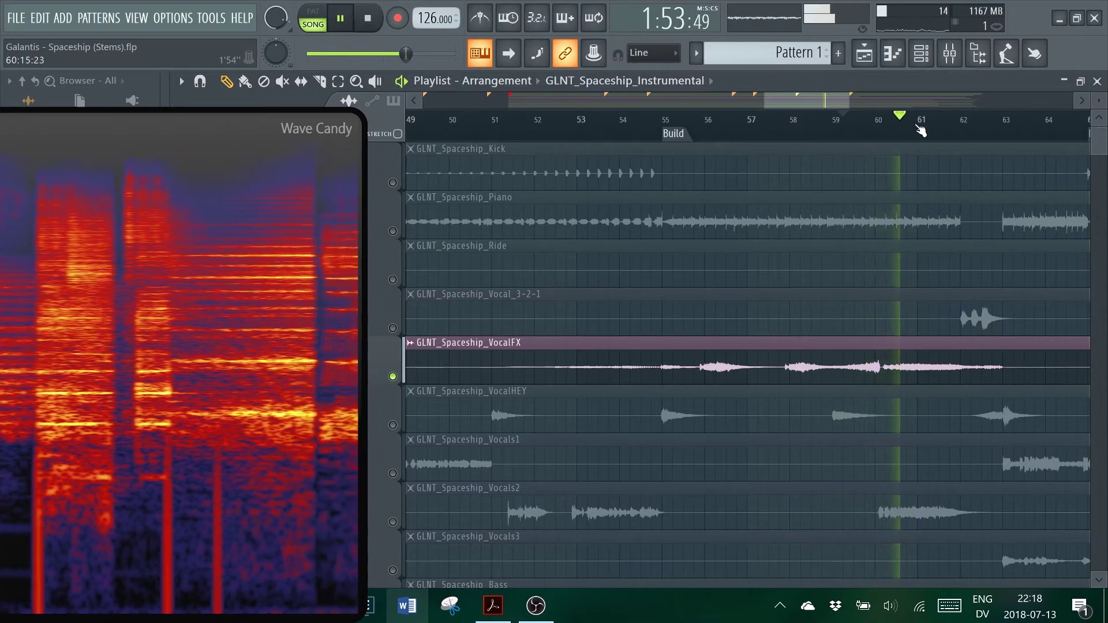
key("space")
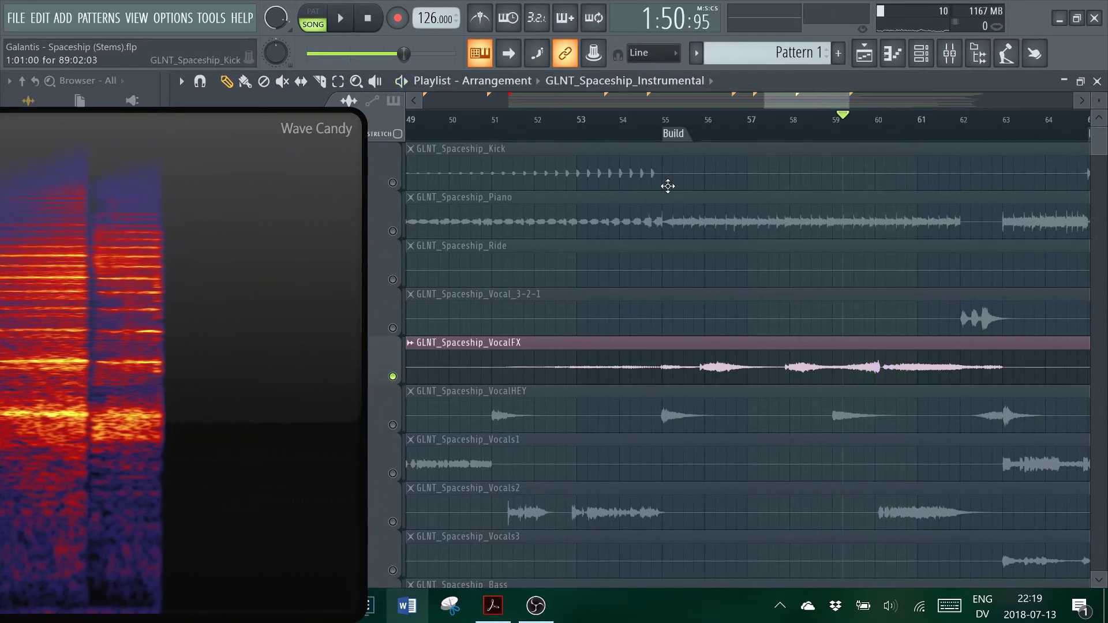
left_click_drag(790, 102, 879, 104)
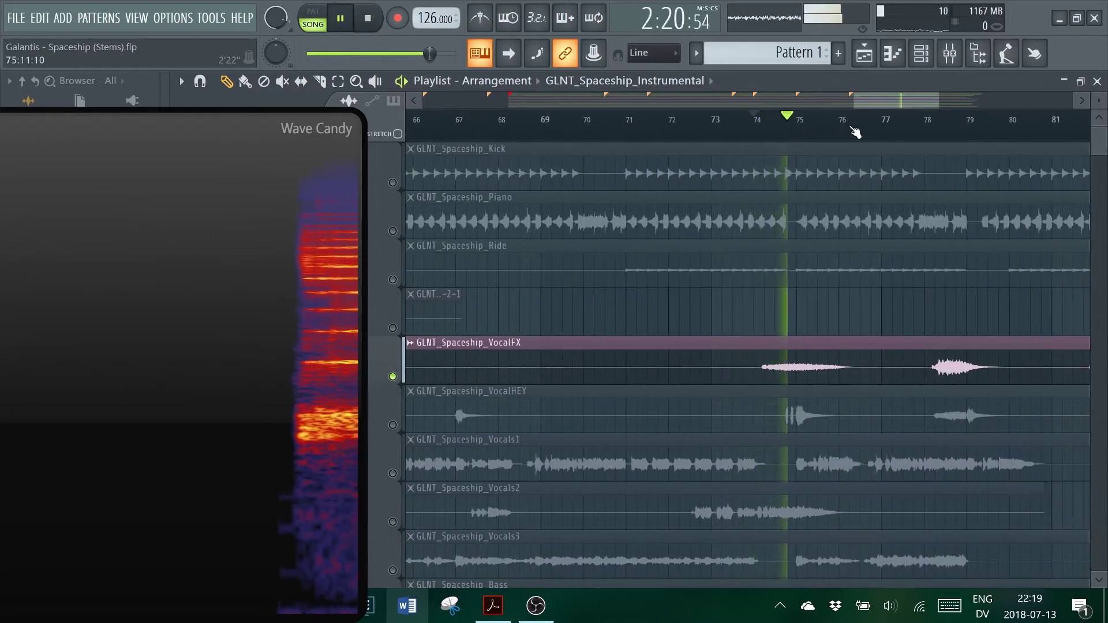
key("space")
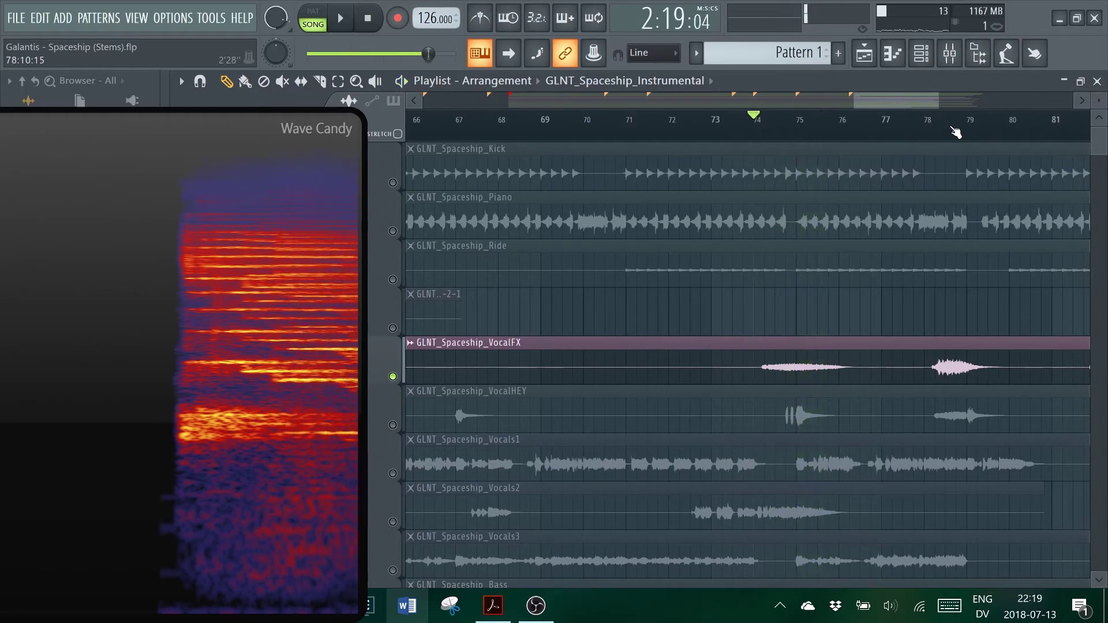
Step: Play excerpts of the soloed VocalFX in the second drop from about bars 78 and 82
left_click(938, 131)
key("space")
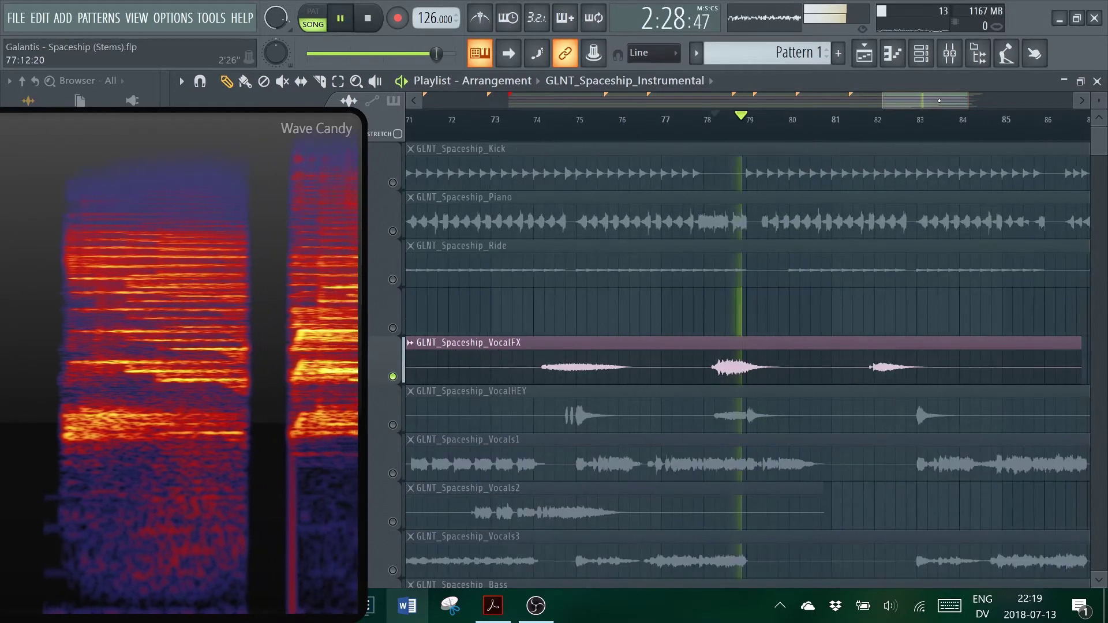
key("space")
left_click(852, 131)
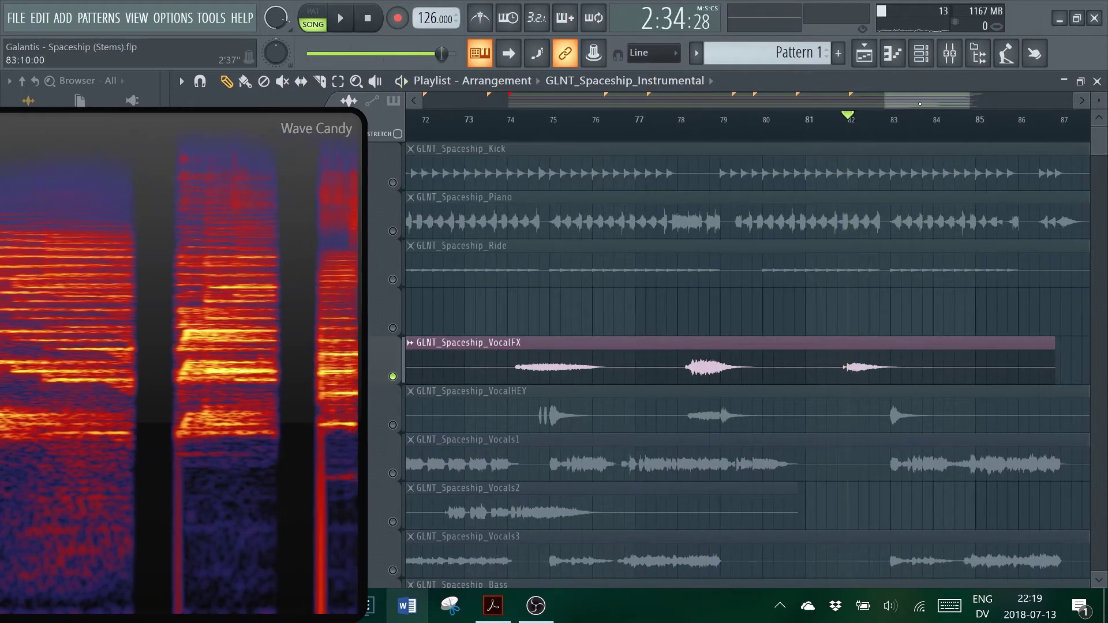
Step: Solo the VocalHEY stem instead of VocalFX and play its first hit from about bar 11
scroll(669, 129, "up", 10)
scroll(669, 129, "up", 10)
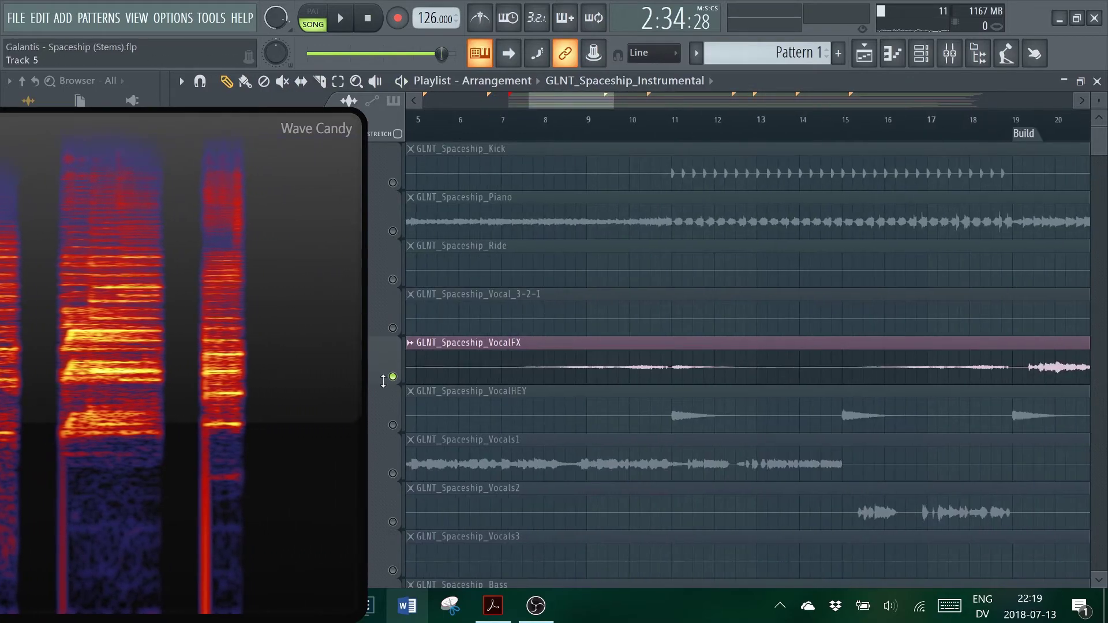
right_click(393, 378)
right_click(392, 425)
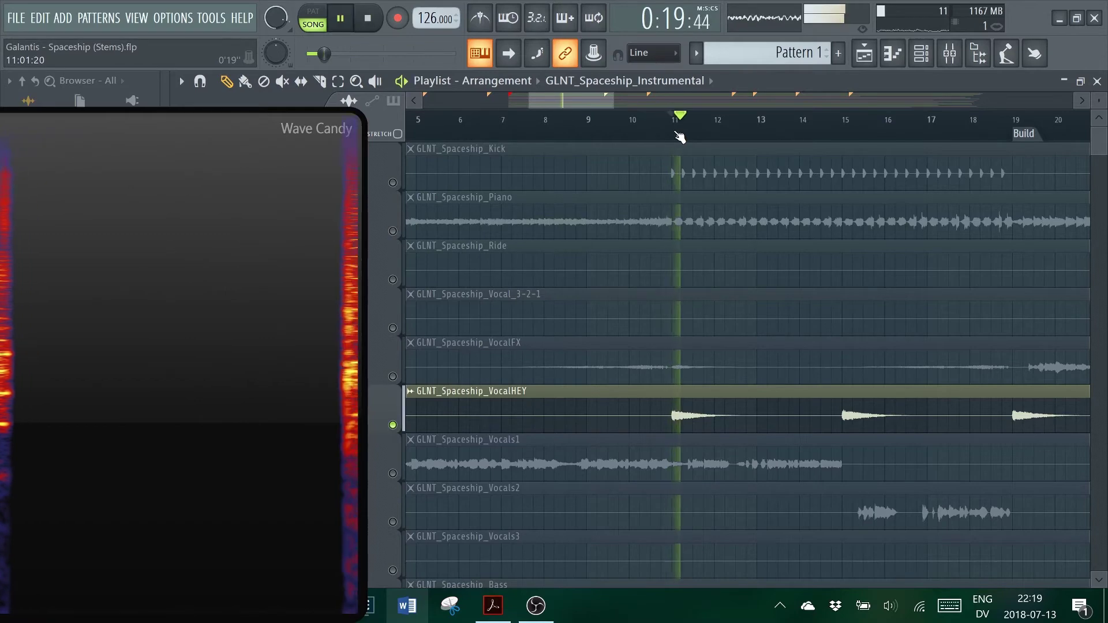
Step: Play the soloed VocalHEY hits from about bars 15, 19 and 23, plus the swell into the first drop from about bar 26
left_click(851, 132)
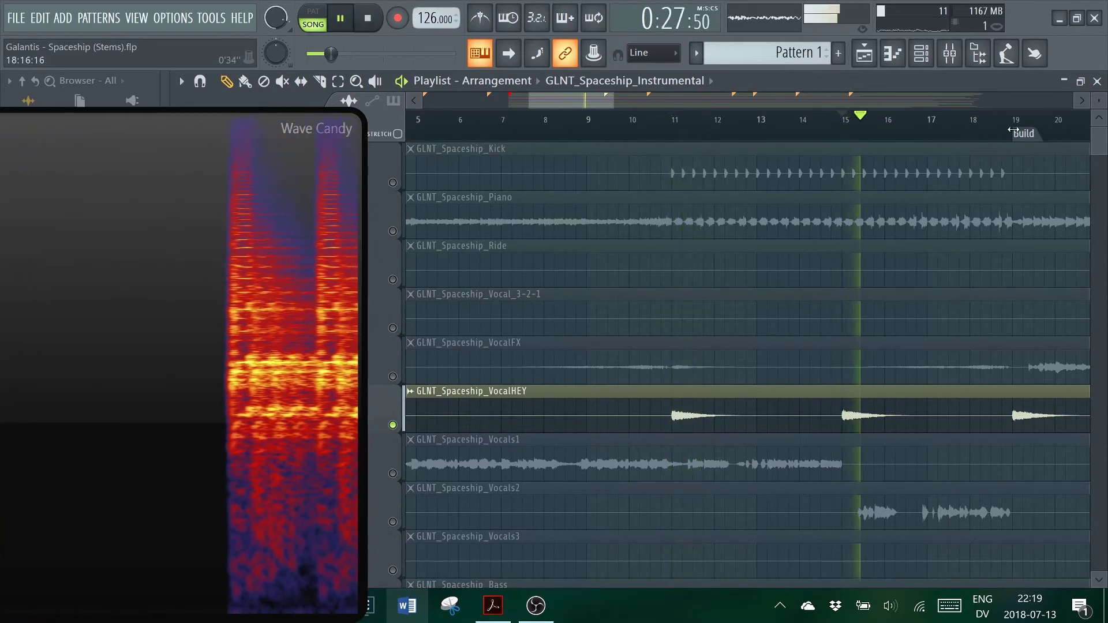
left_click(1013, 130)
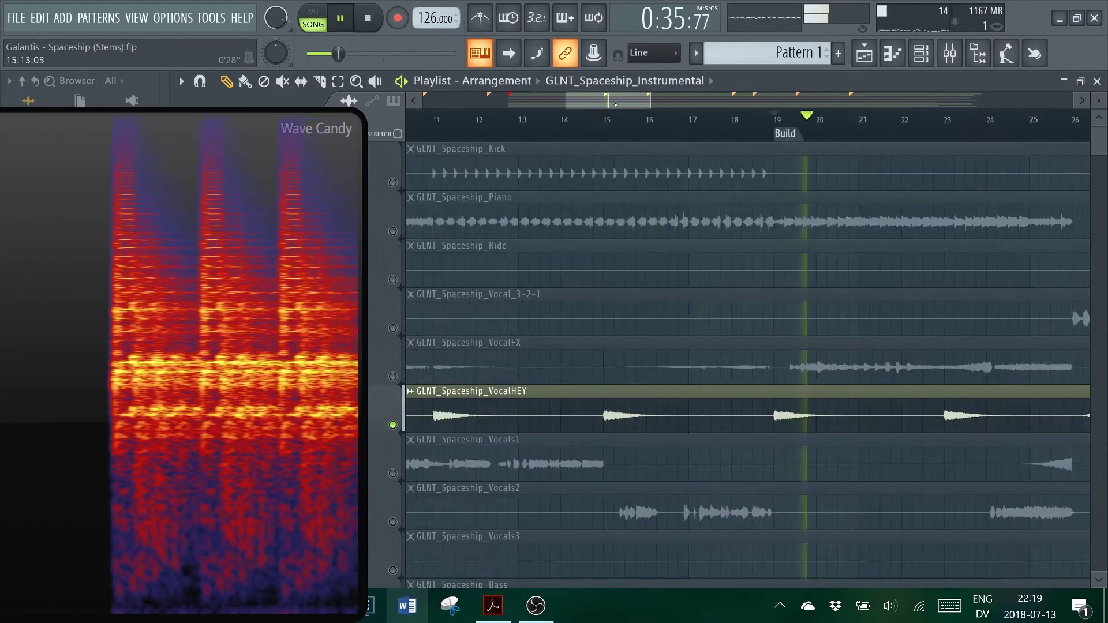
left_click(754, 137)
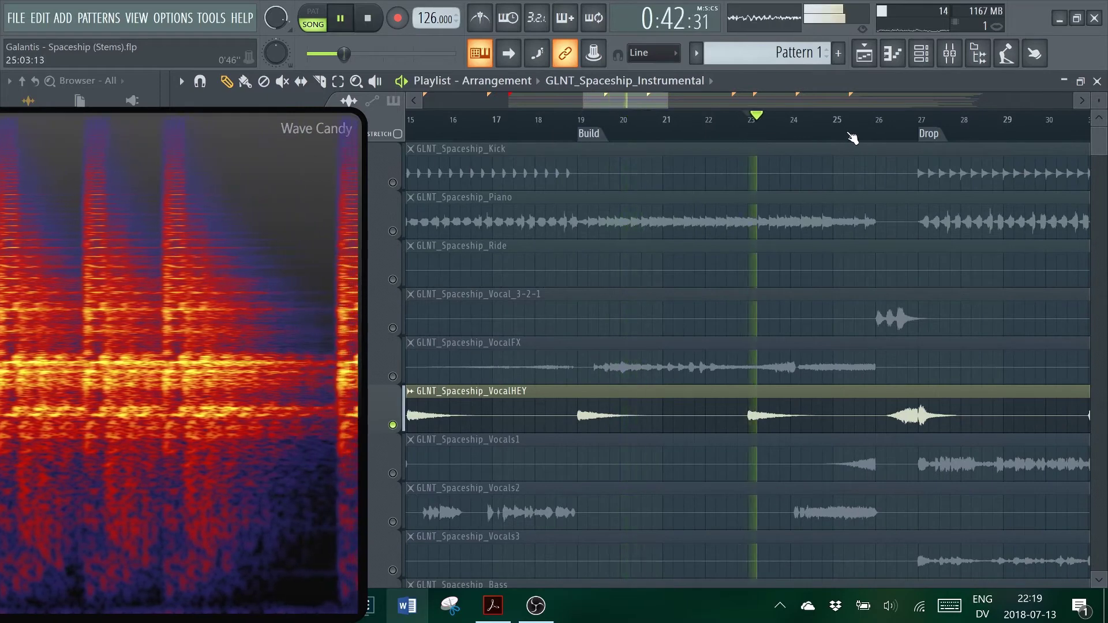
left_click(885, 137)
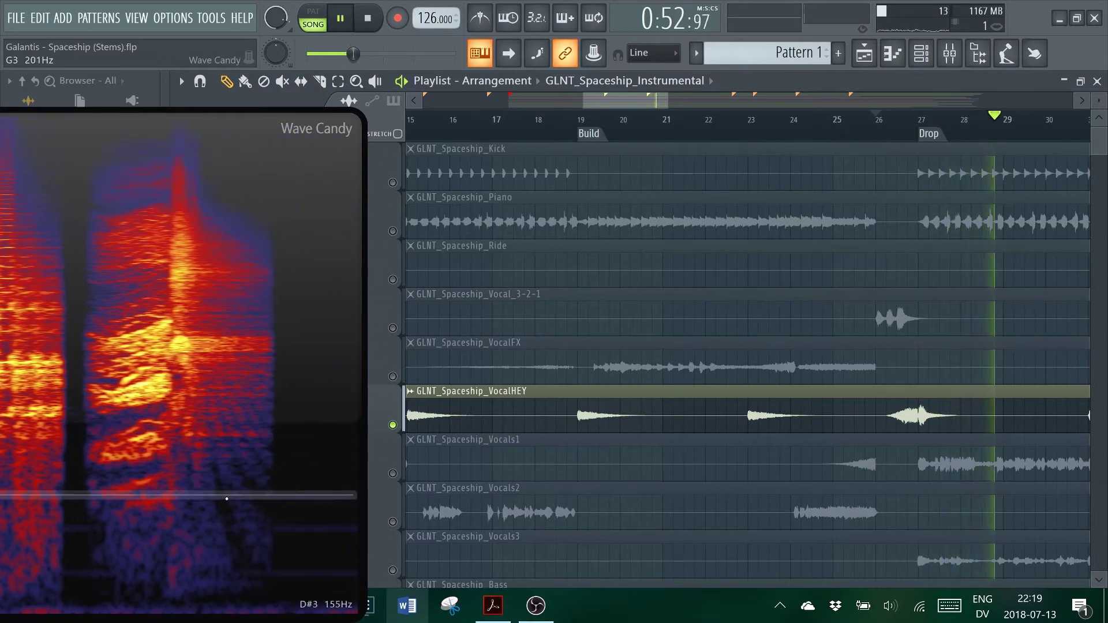
key("space")
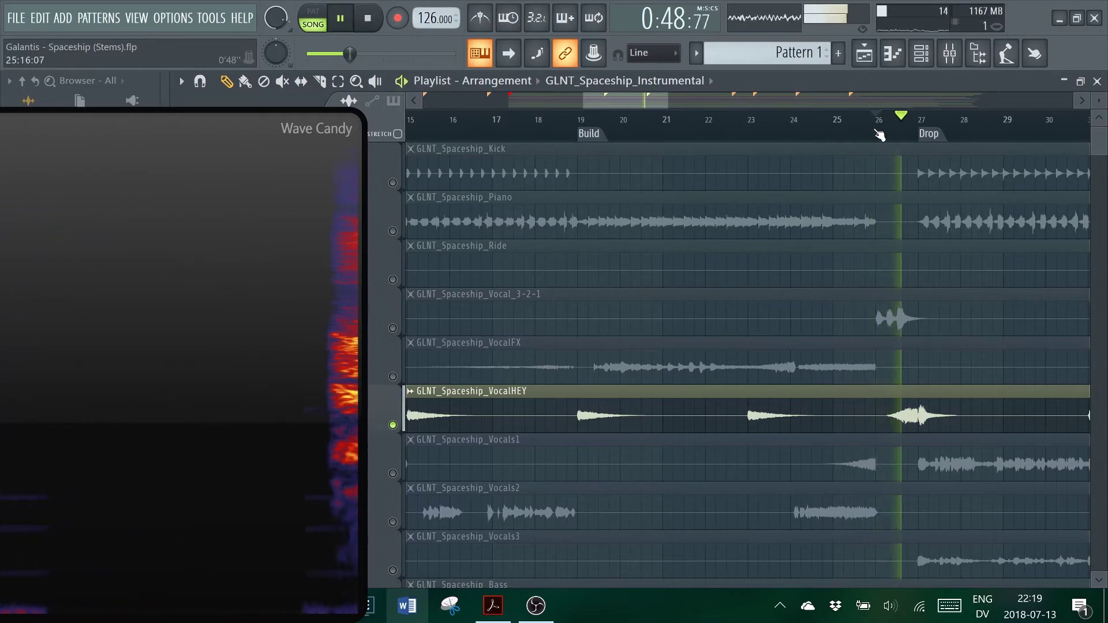
Step: Audition the GLNT_Spaceship_VocalHEY stem, comparing the hit at bar 31 with the one at the Drop marker
key("space")
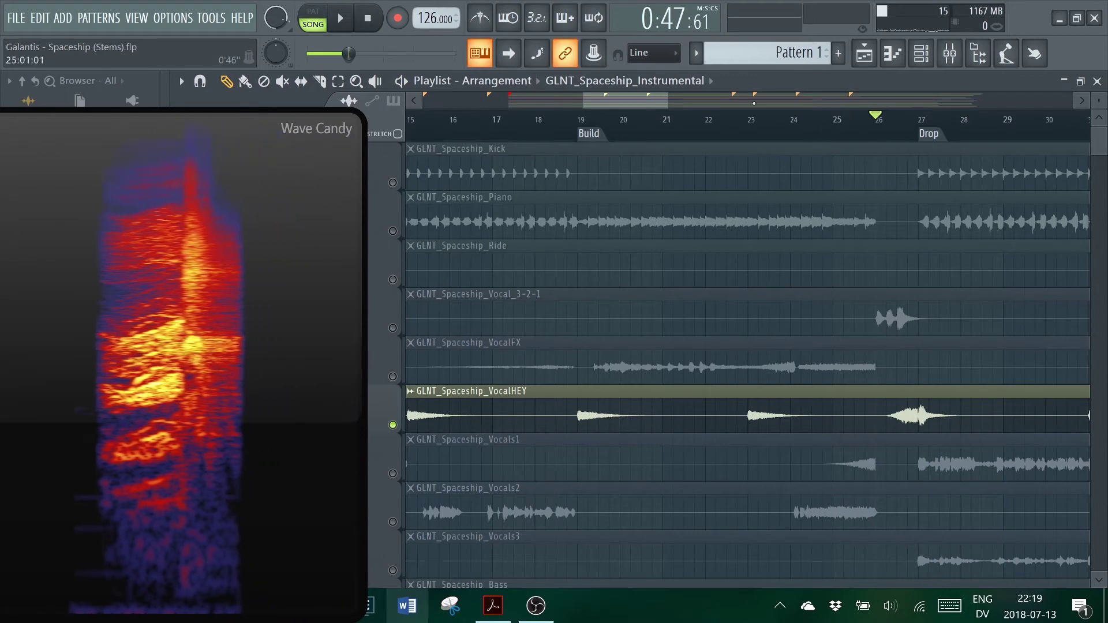
scroll(739, 160, "right", 5)
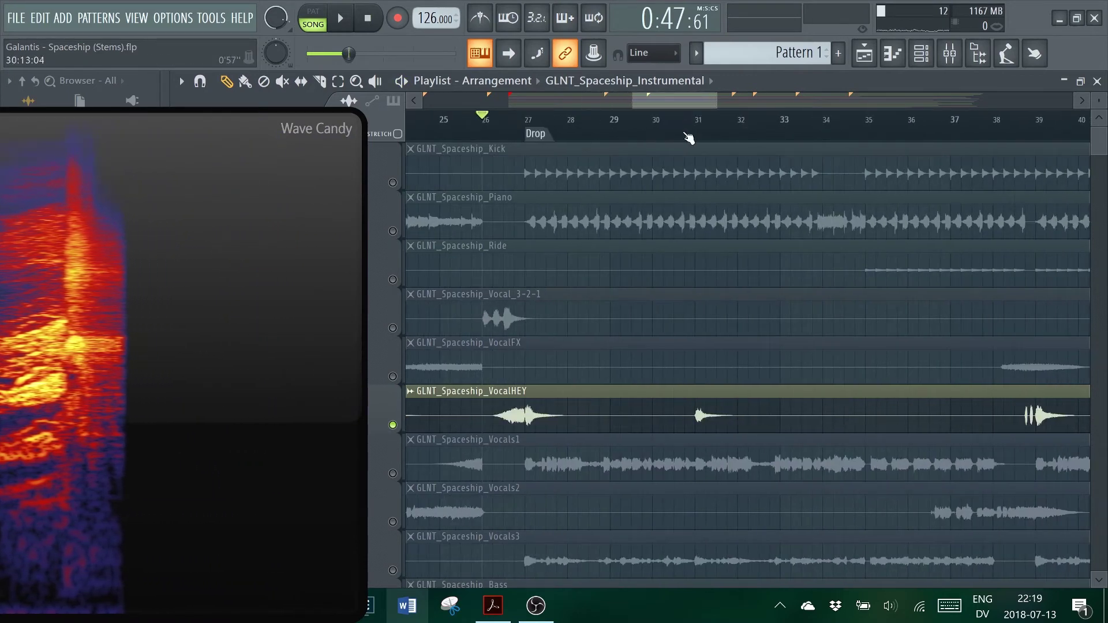
left_click(700, 138)
key("space")
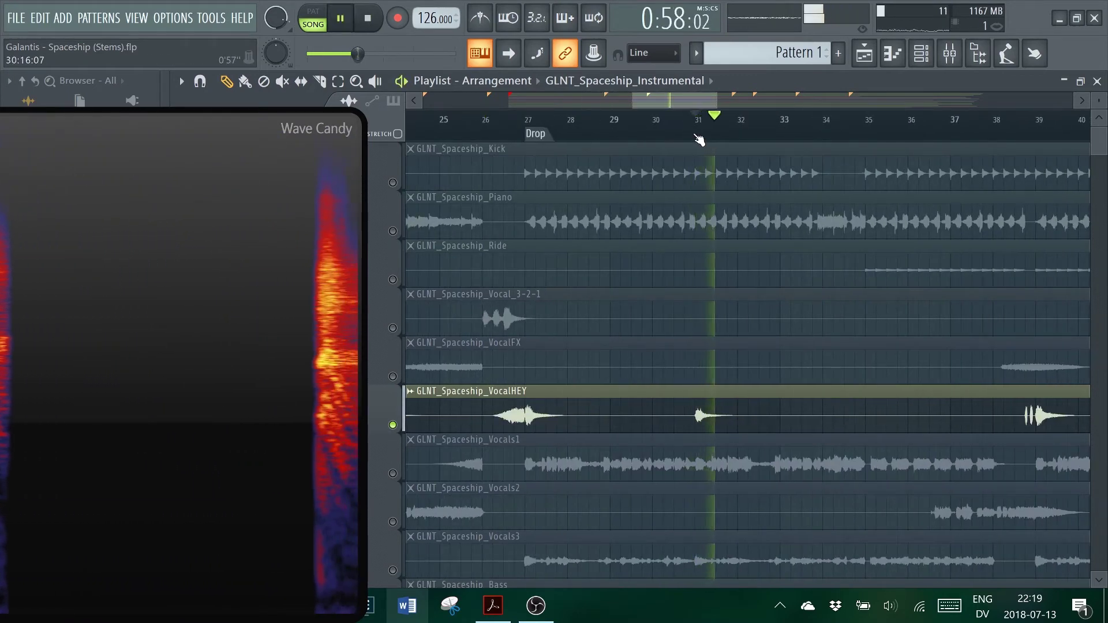
left_click(535, 134)
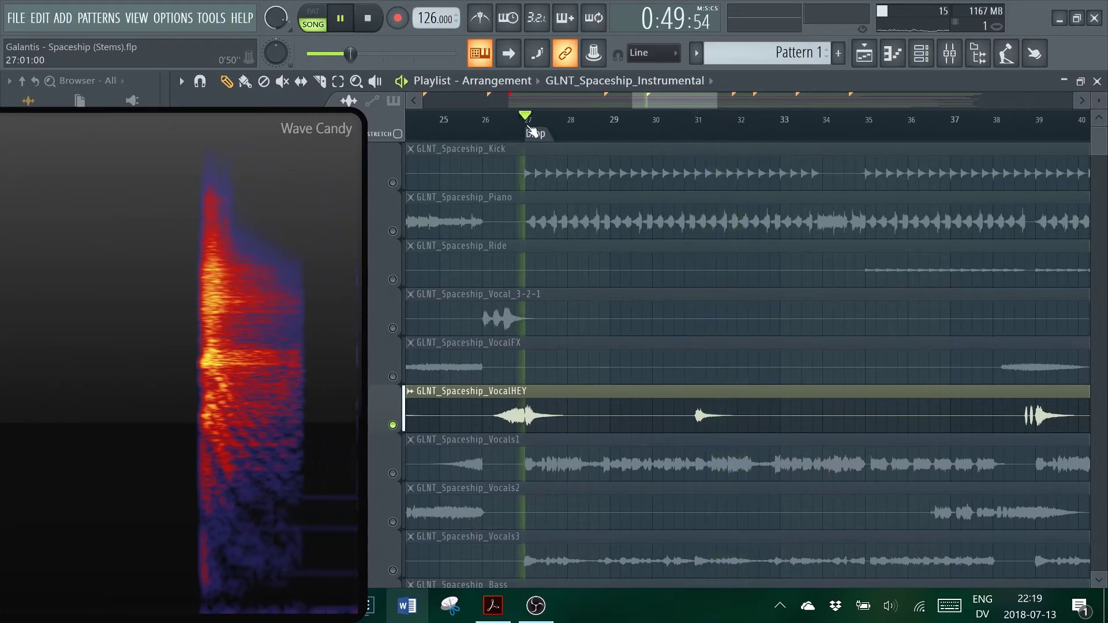
left_click(700, 129)
Step: Freeze the Wave Candy spectrum through its view settings and reposition the display beside the playlist
right_click(279, 404)
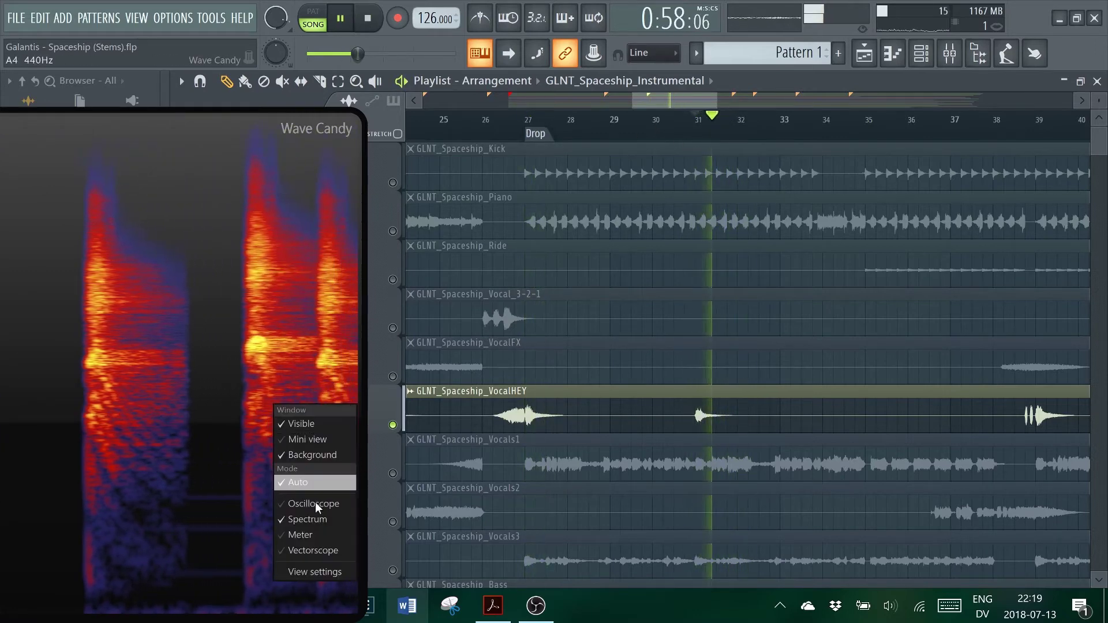
left_click(321, 571)
left_click(567, 460)
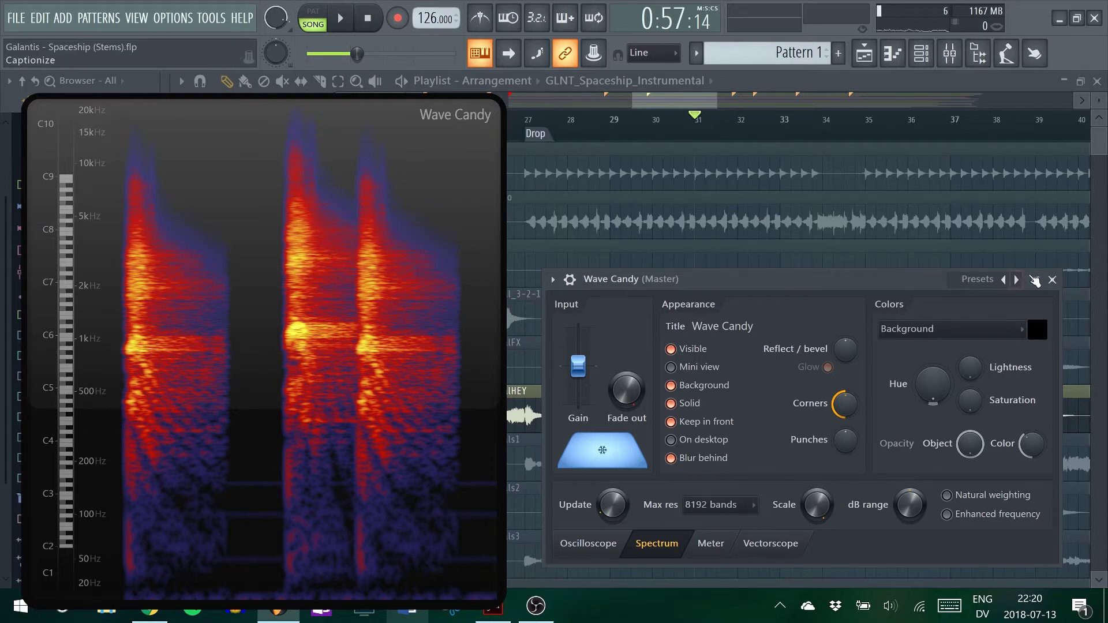
left_click(1052, 280)
scroll(704, 108, "right", 2)
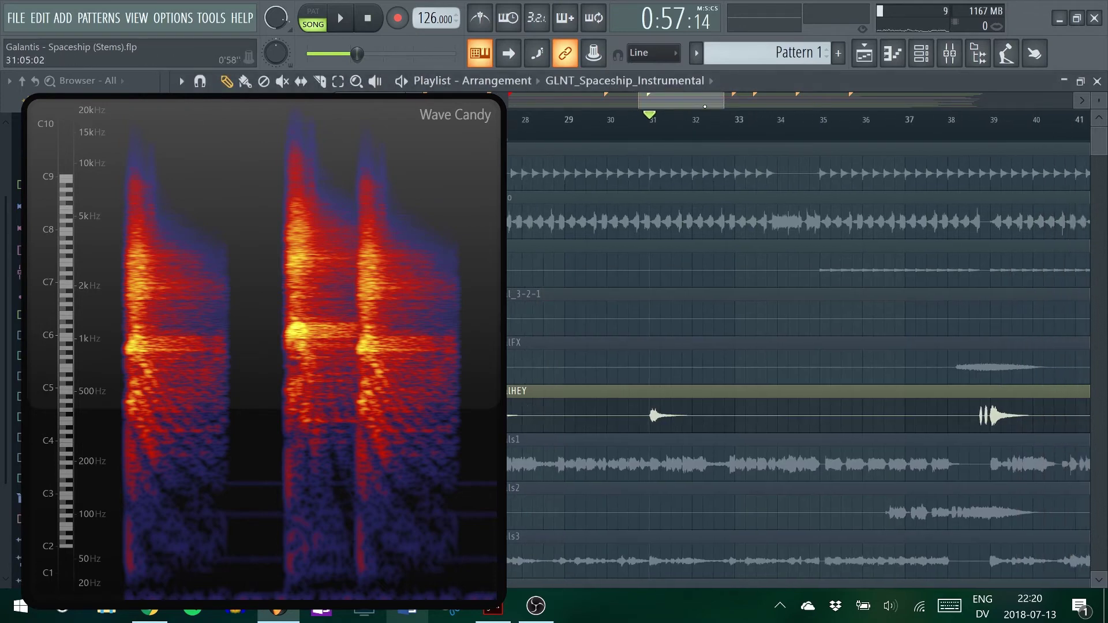
left_click_drag(331, 351, 296, 319)
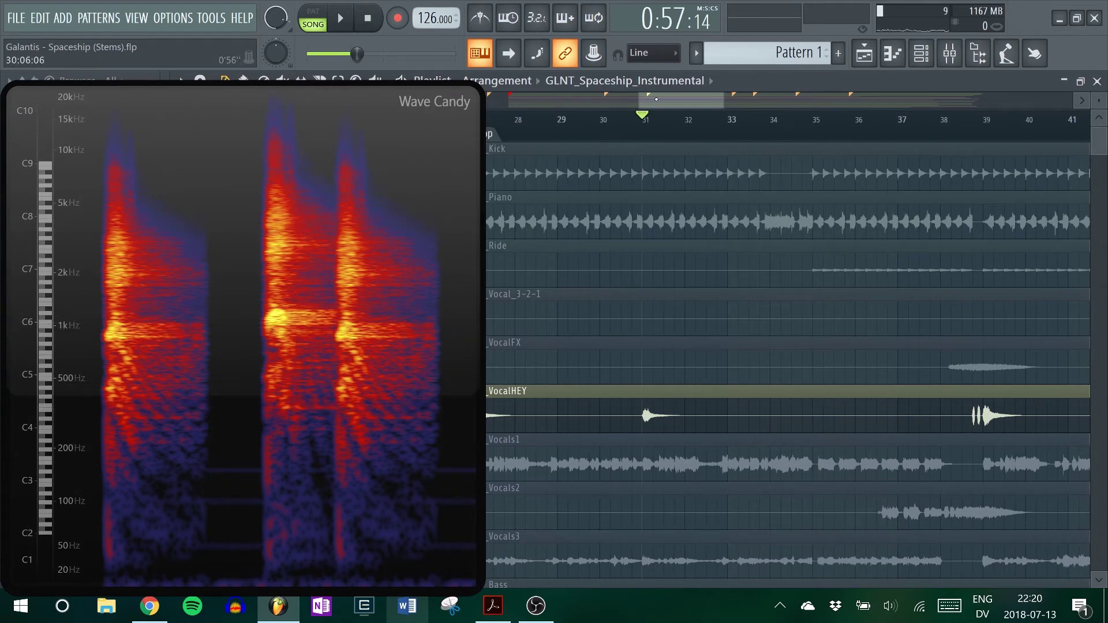
Step: Unfreeze the Wave Candy spectrum through its view settings, with the playlist showing the VocalHEY hits around bar 39
left_click_drag(656, 99, 692, 105)
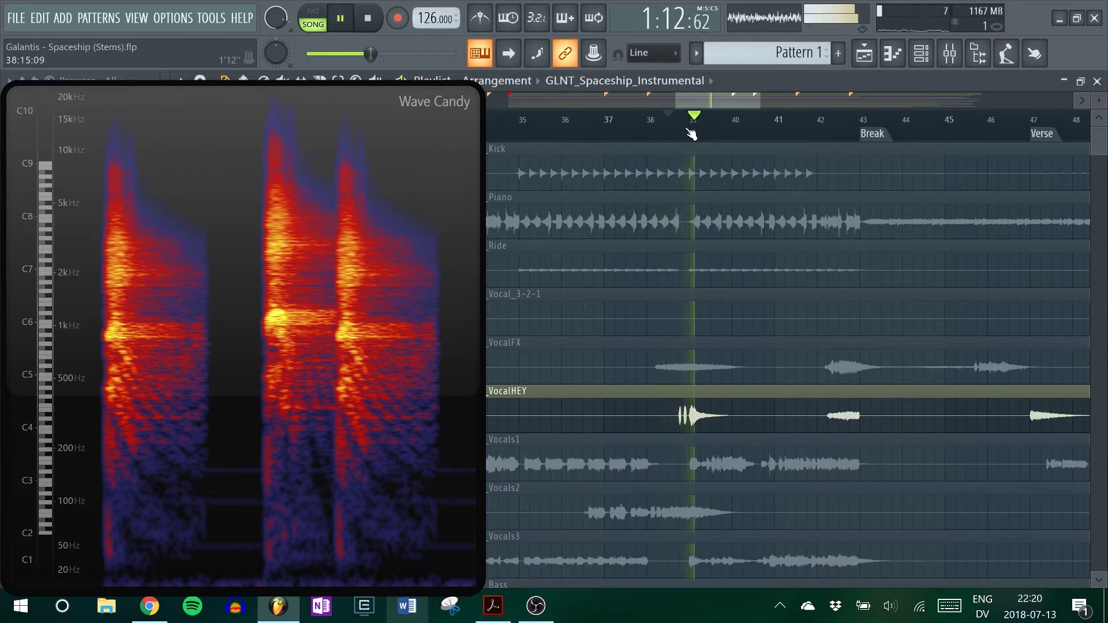
key("space")
right_click(386, 226)
left_click(427, 393)
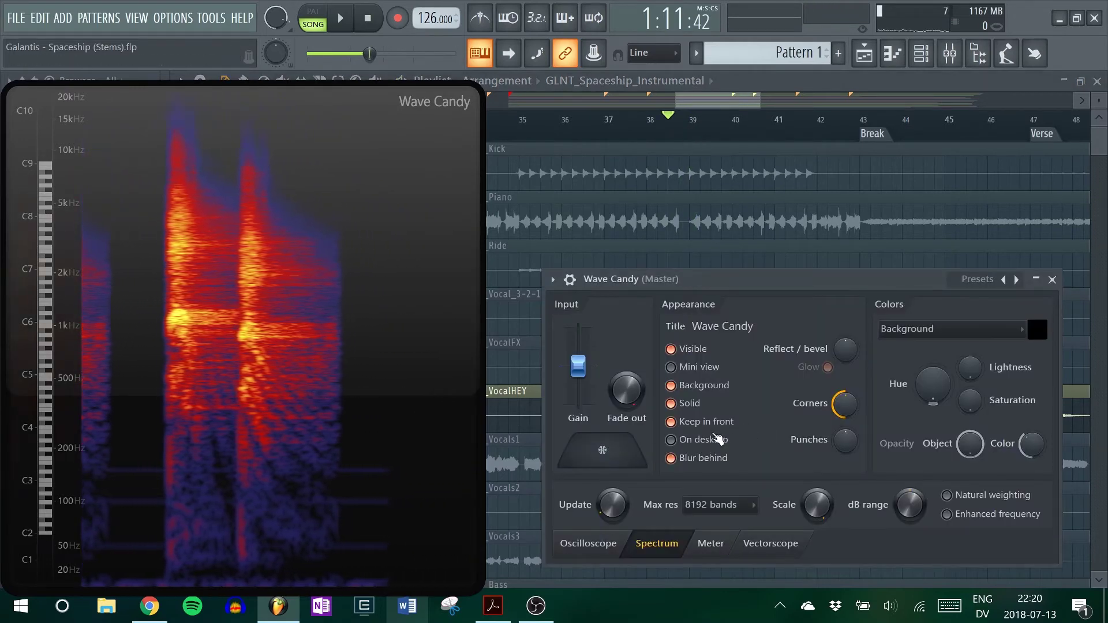
left_click(1052, 279)
Step: Audition the VocalHEY hits just before bar 39, at bar 42 and at the Verse marker
key("space")
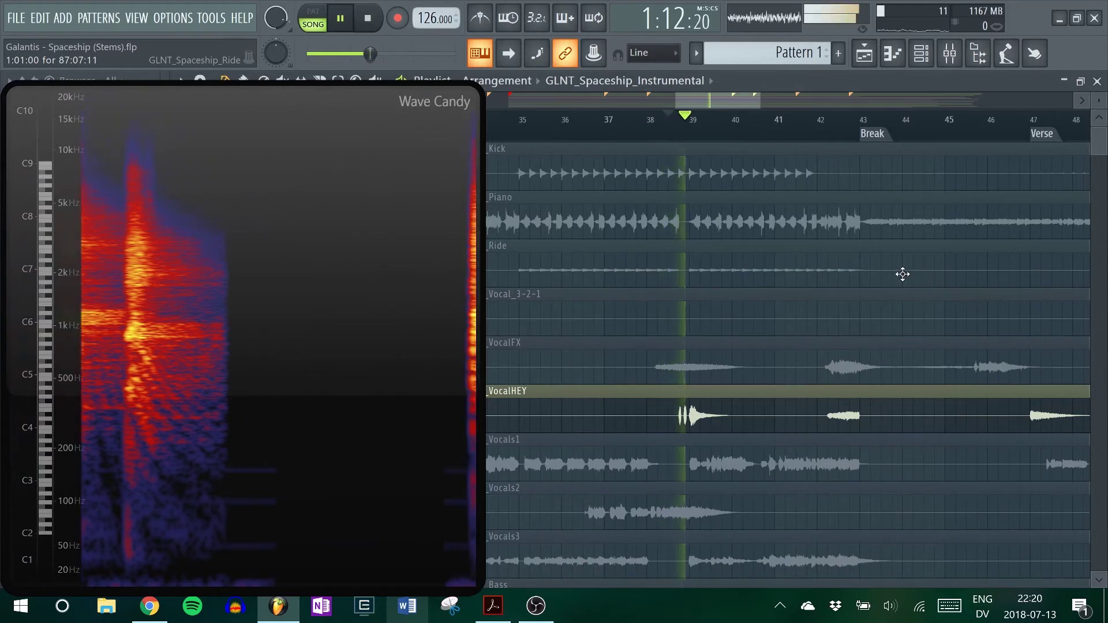
key("space")
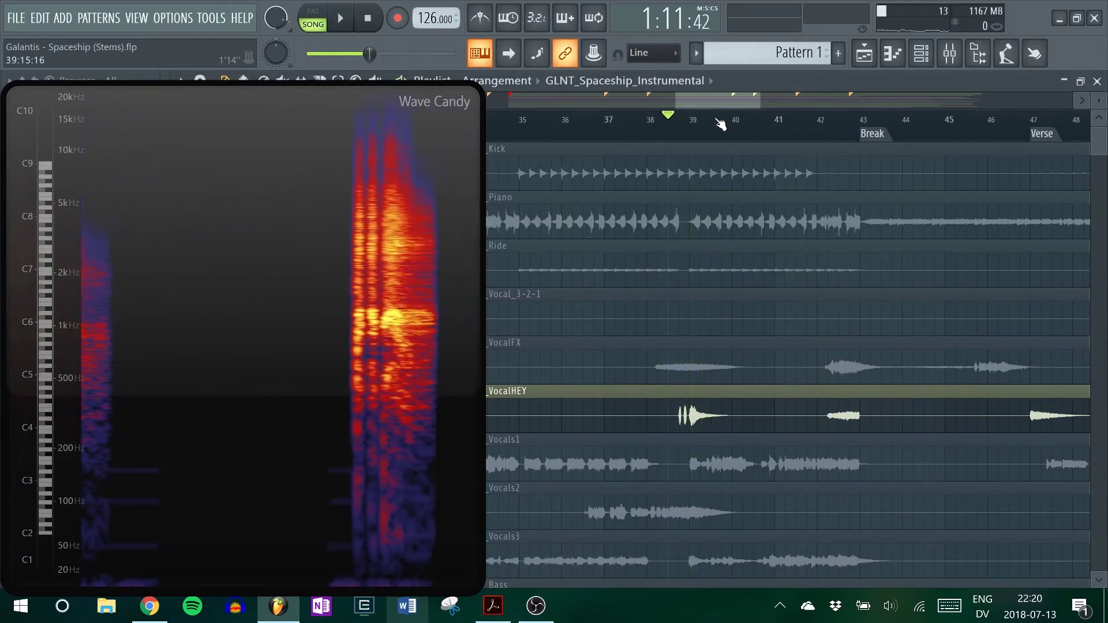
scroll(693, 130, "right", 2)
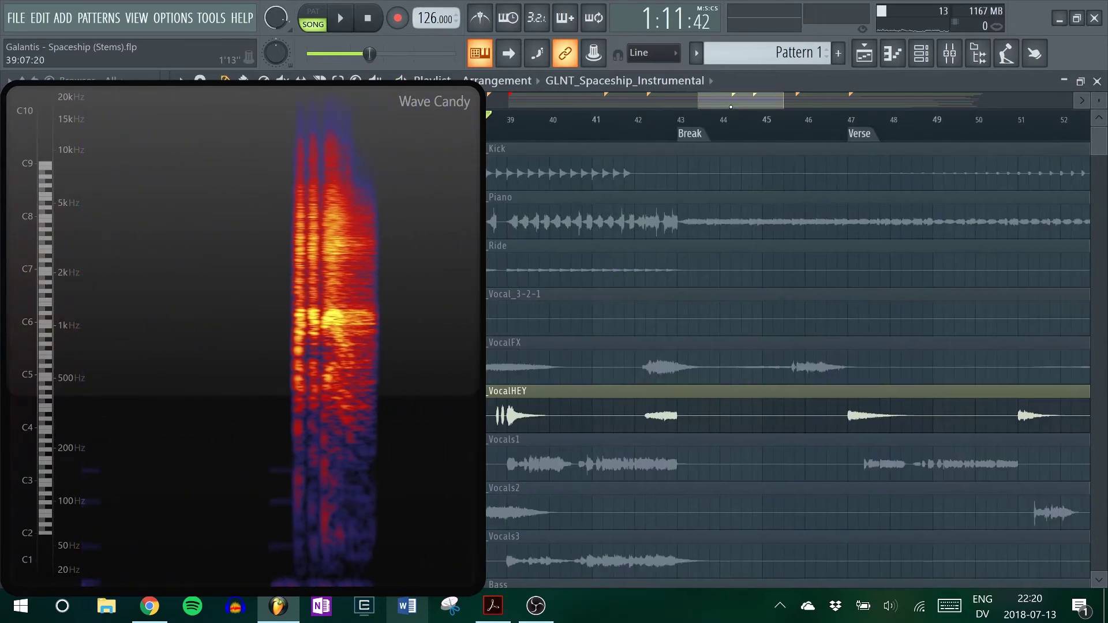
left_click(643, 126)
key("space")
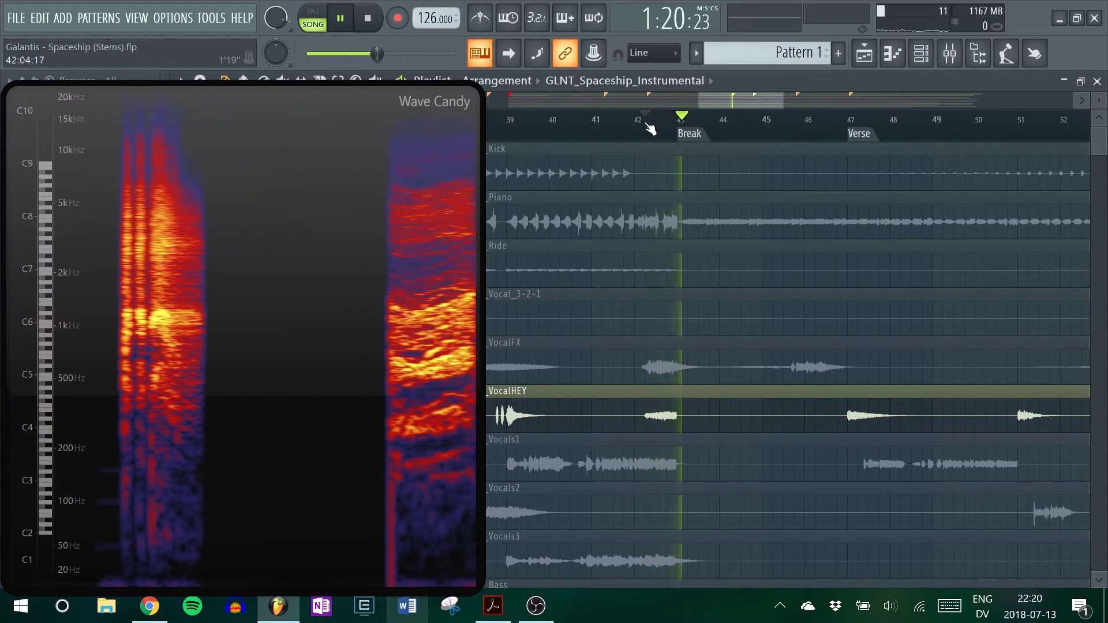
left_click(858, 125)
key("space")
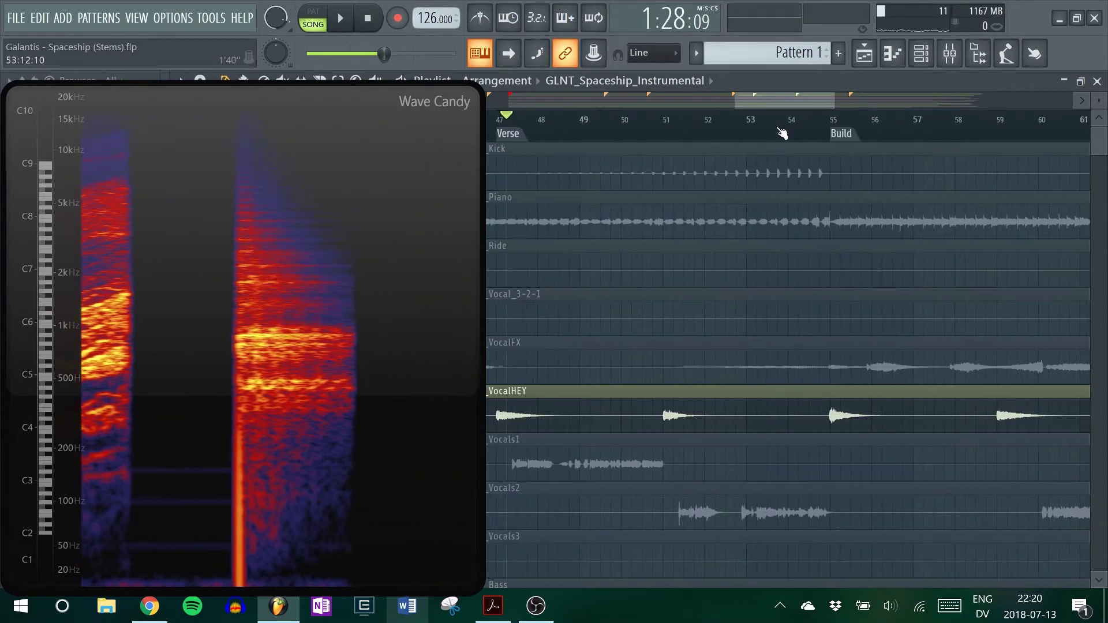
Step: Audition the VocalHEY hit in the second drop, around bar 75
scroll(776, 128, "down", 6)
left_click(928, 127)
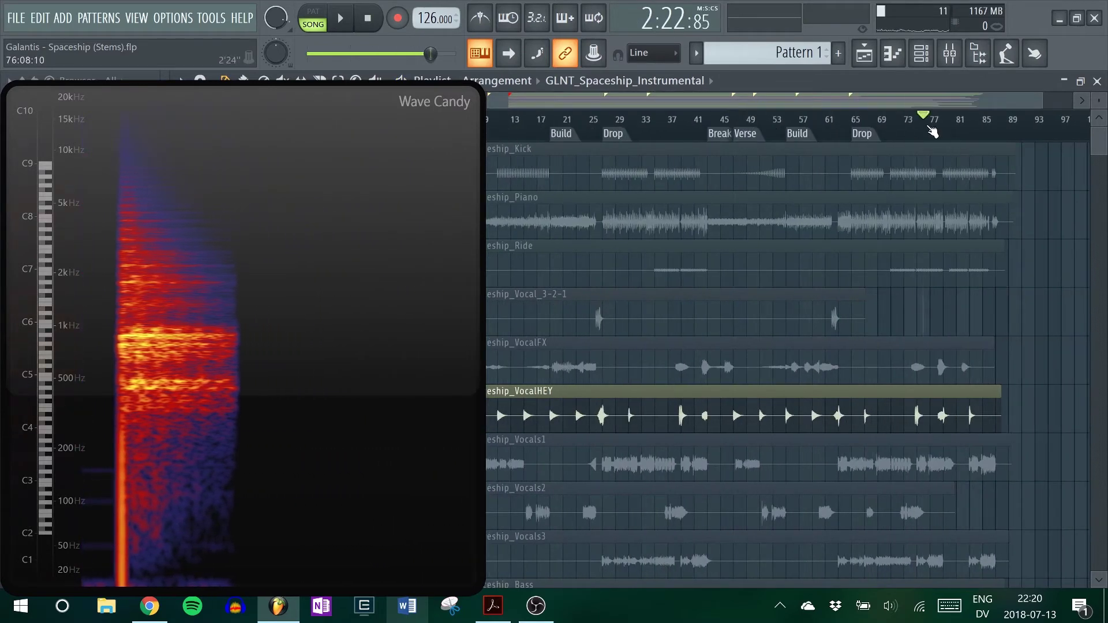
key("space")
left_click(921, 124)
key("space")
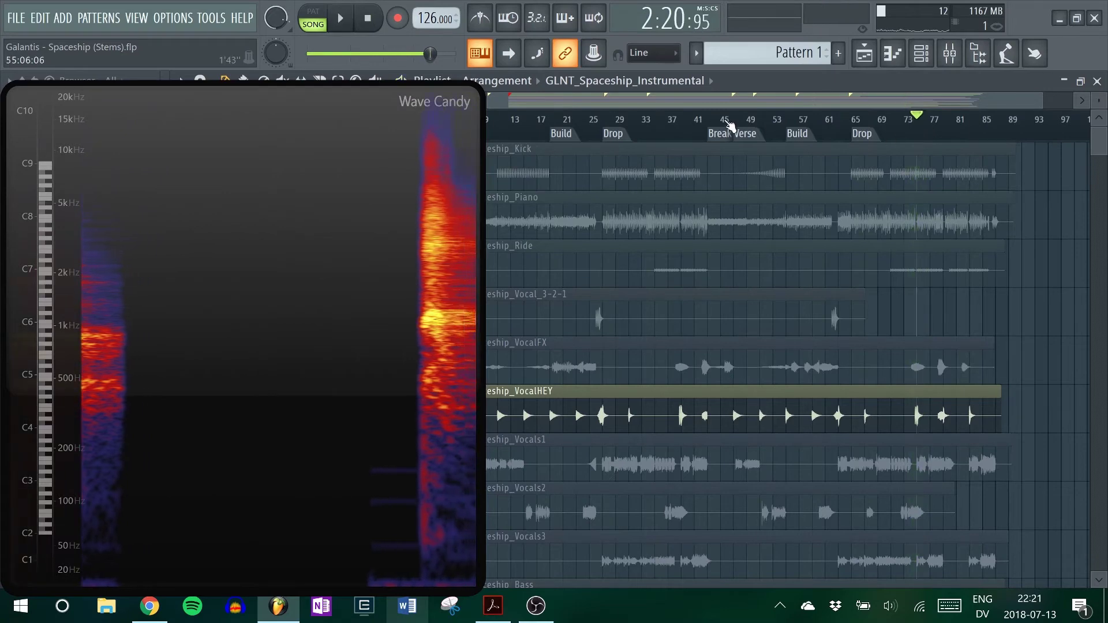
Step: Move the Wave Candy display off the track mute switches and solo the GLNT_Spaceship_Vocals1 track
scroll(767, 225, "left", 3)
left_click_drag(484, 388, 392, 404)
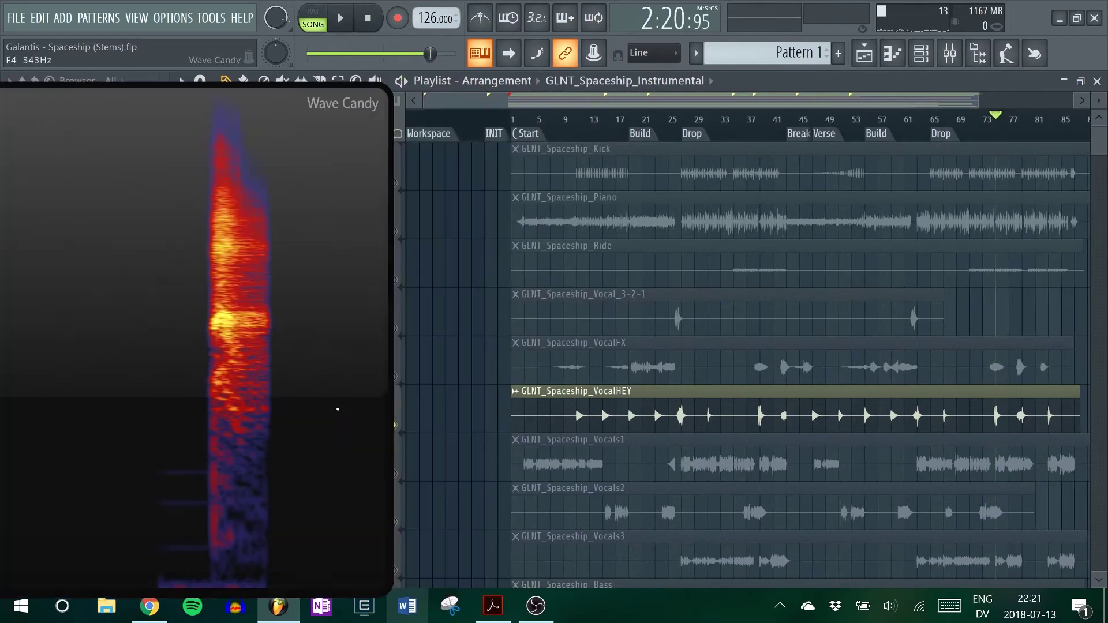
left_click(396, 427, "ctrl")
left_click(396, 472, "ctrl")
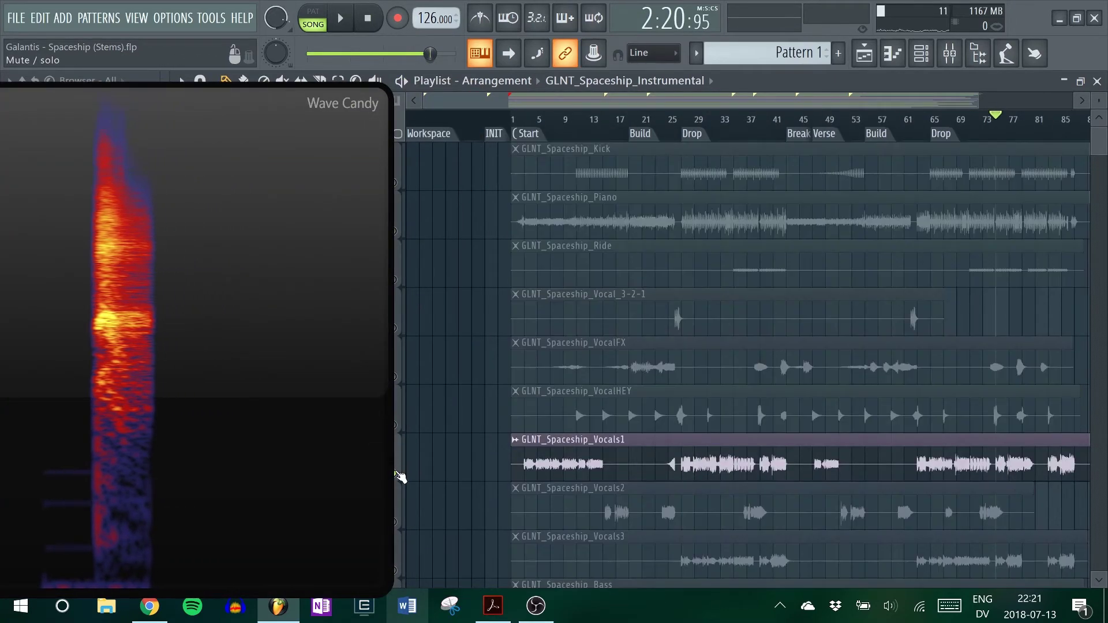
Step: Set the playback position to bar 3, where the Vocals1 stem begins, and bring the Wave Candy display fully into view
left_click(518, 119)
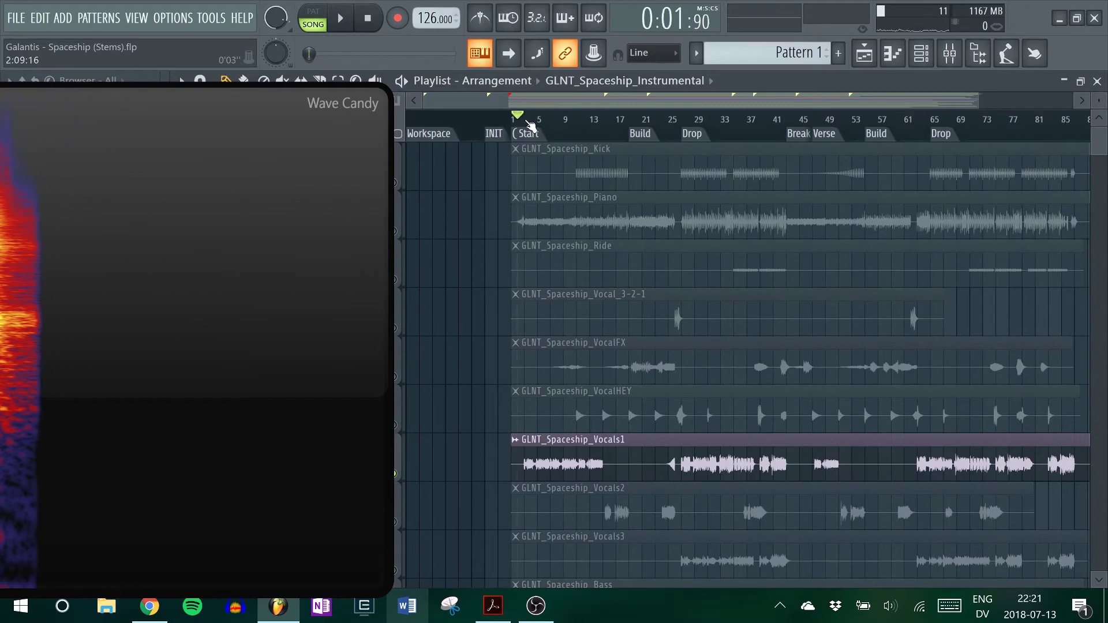
left_click(525, 120)
scroll(528, 123, "up", 3)
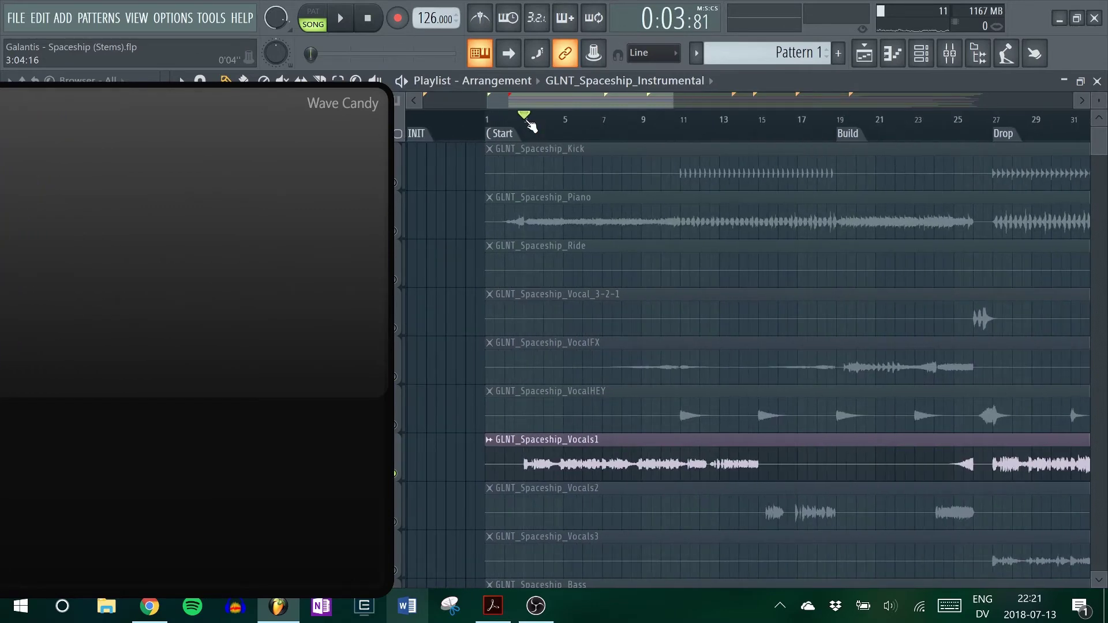
scroll(528, 123, "up", 2)
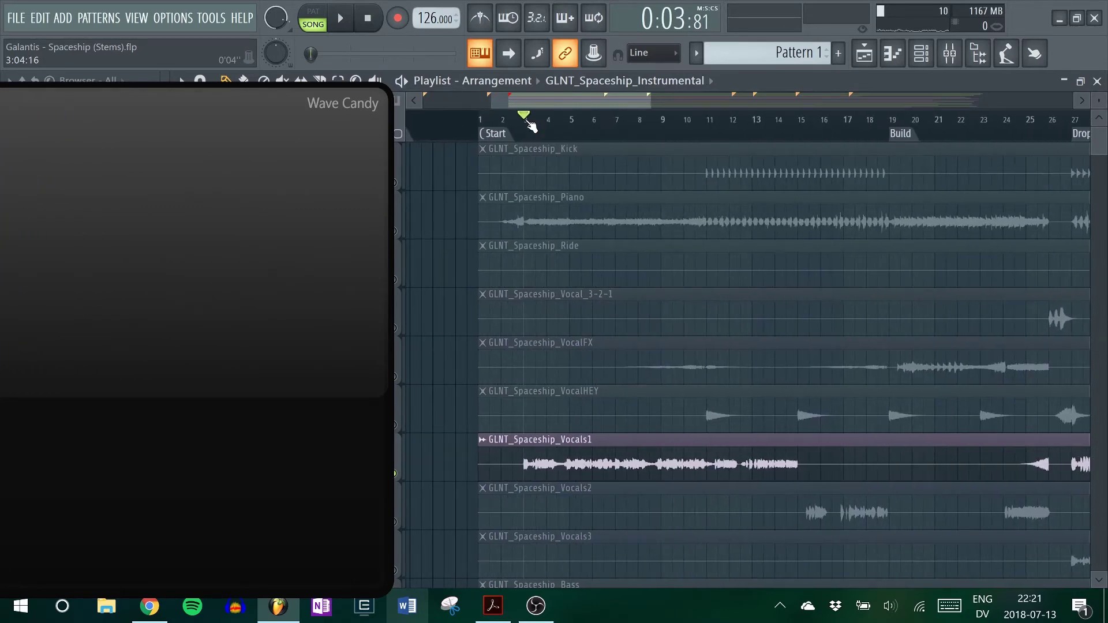
left_click_drag(237, 213, 324, 202)
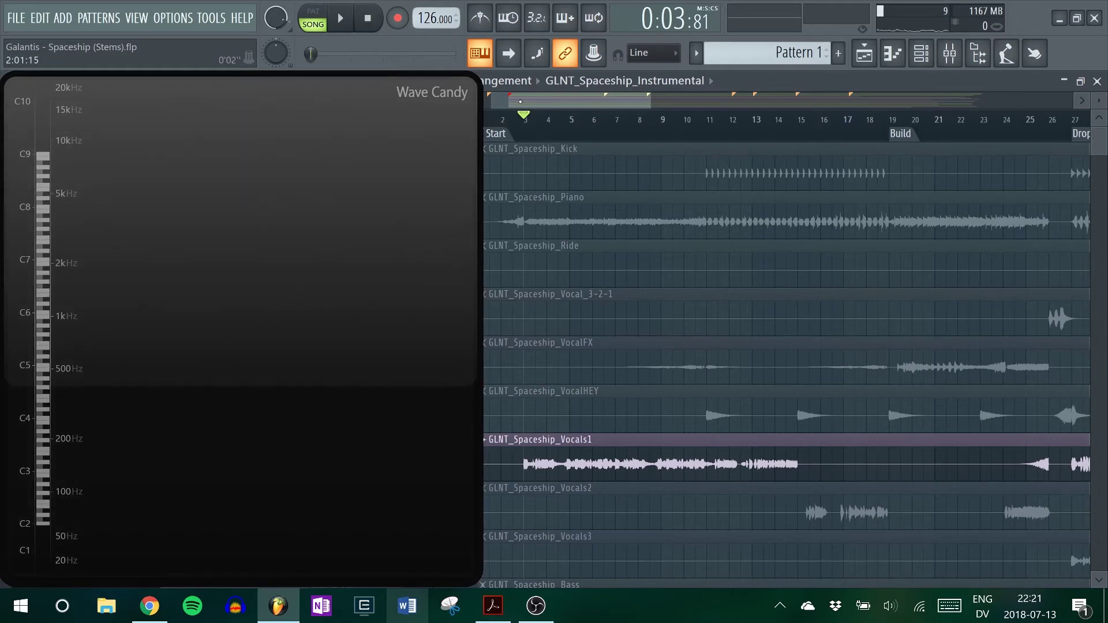
Step: Play the soloed Vocals1 stem from bar 3 and examine its frequencies in the spectrum
key("space")
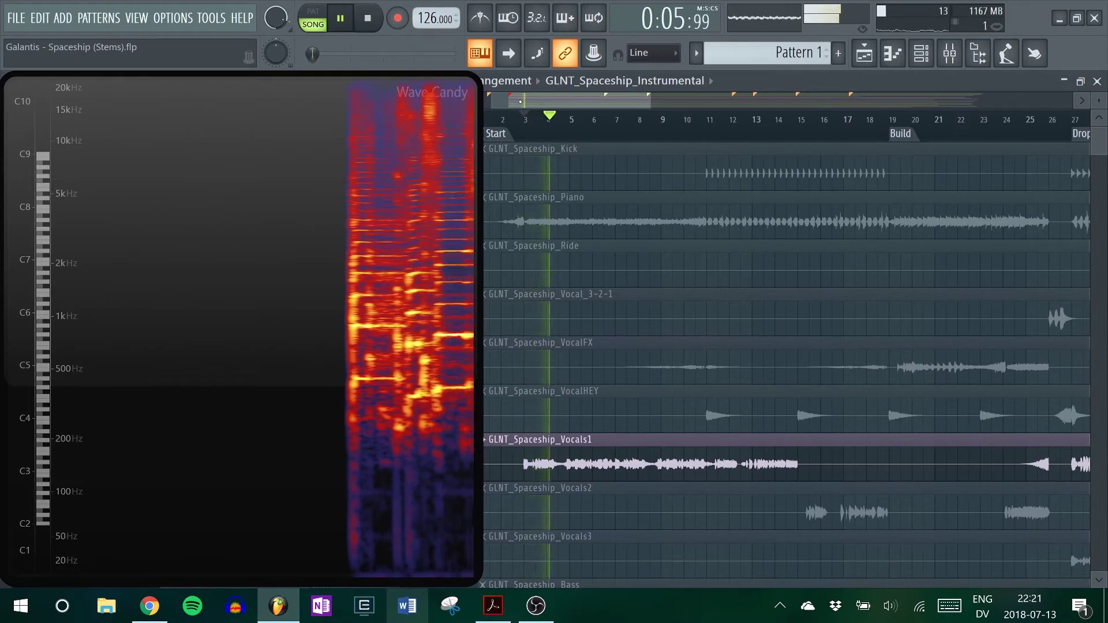
key("space")
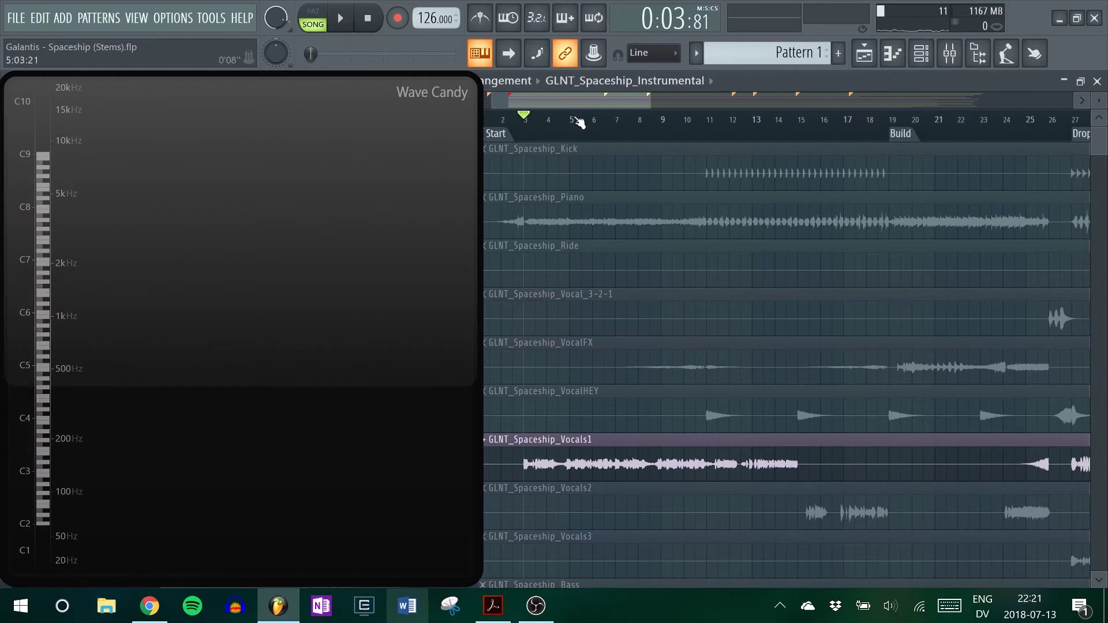
scroll(577, 126, "up", 2)
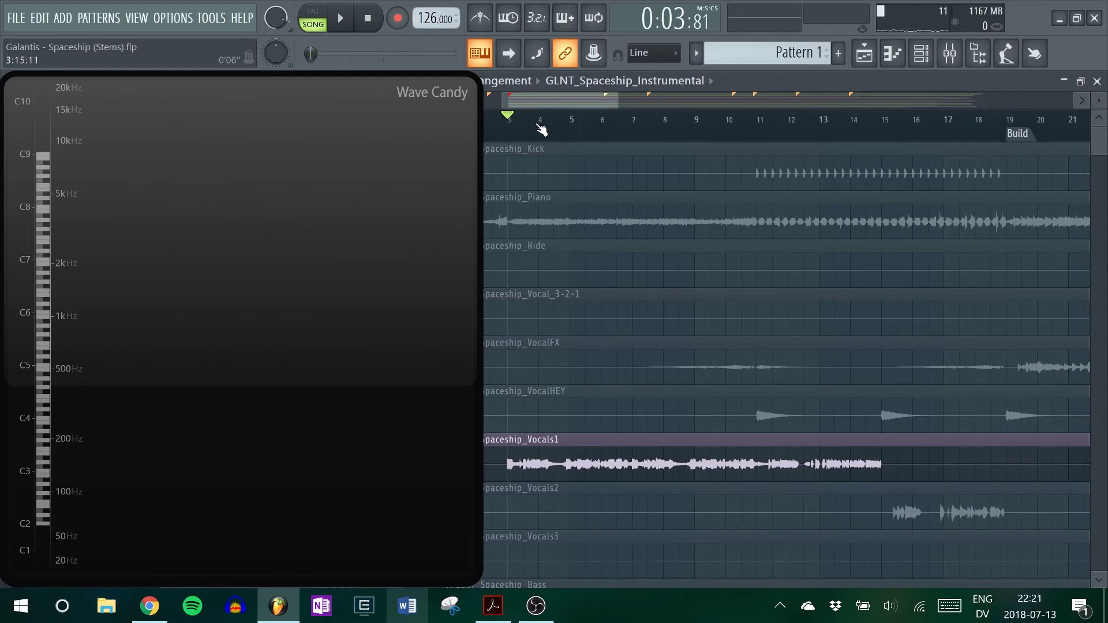
scroll(541, 130, "up", 1)
key("space")
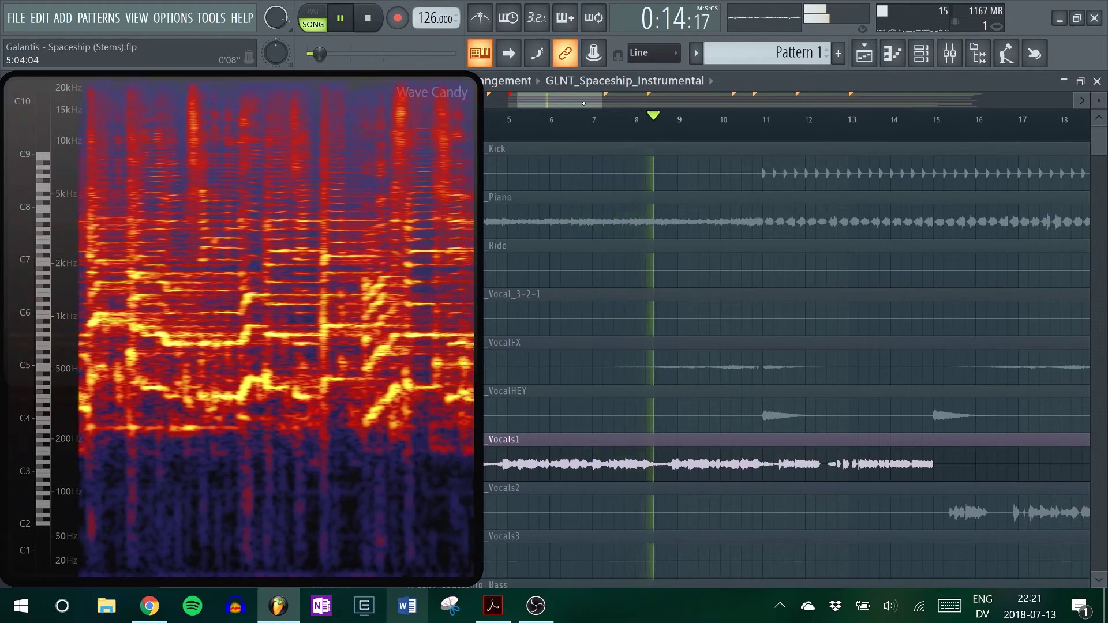
Step: Replay the Vocals1 phrase starting at bar 7 to examine its rising notes in the spectrum
key("space")
left_click(610, 130)
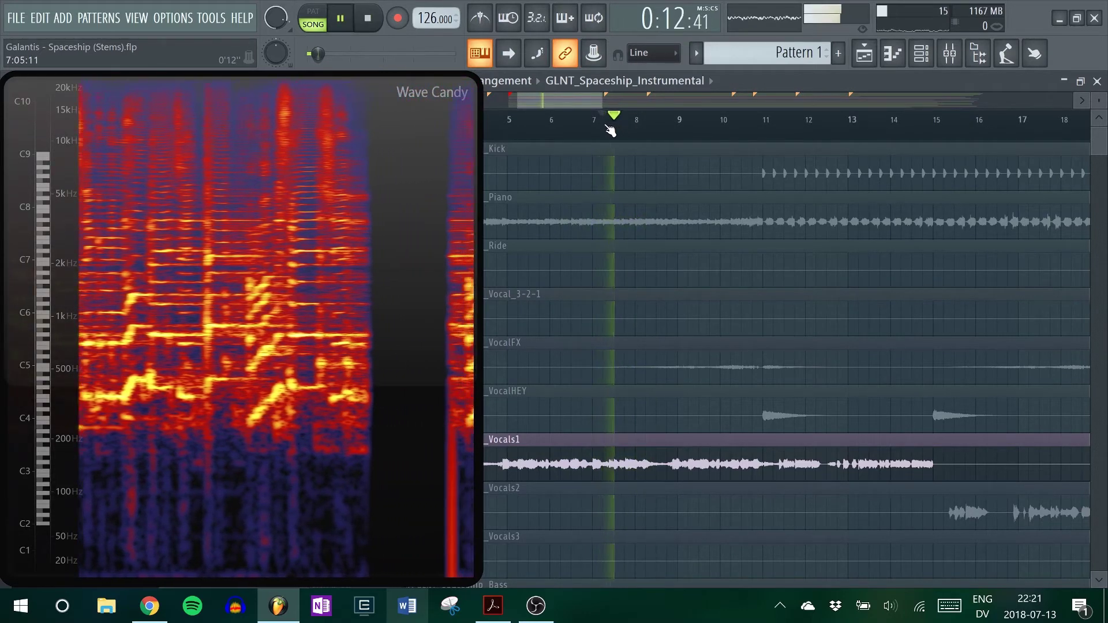
left_click(610, 130)
key("space")
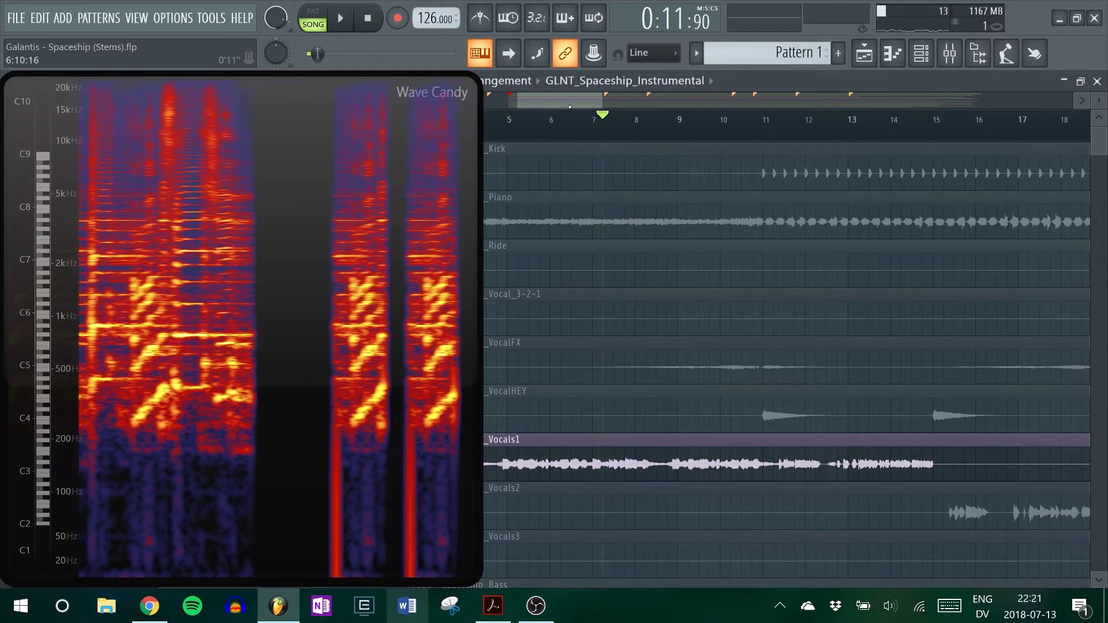
Step: Audition the soloed Vocals1 stem from bar 9, and from bar 11 towards bar 15
left_click_drag(571, 107, 586, 107)
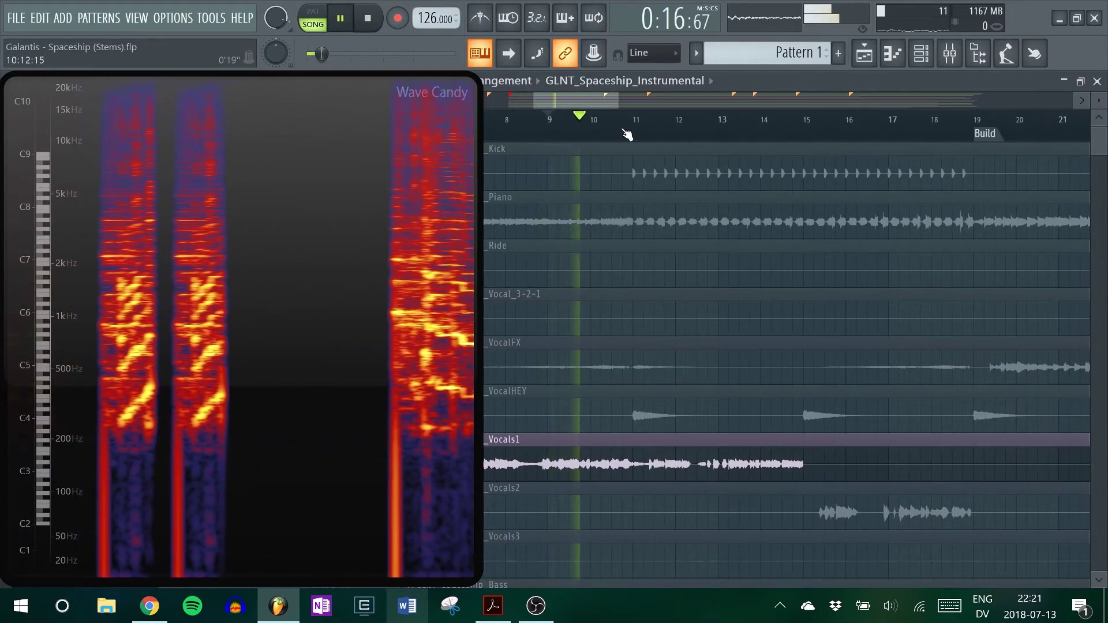
left_click(633, 134)
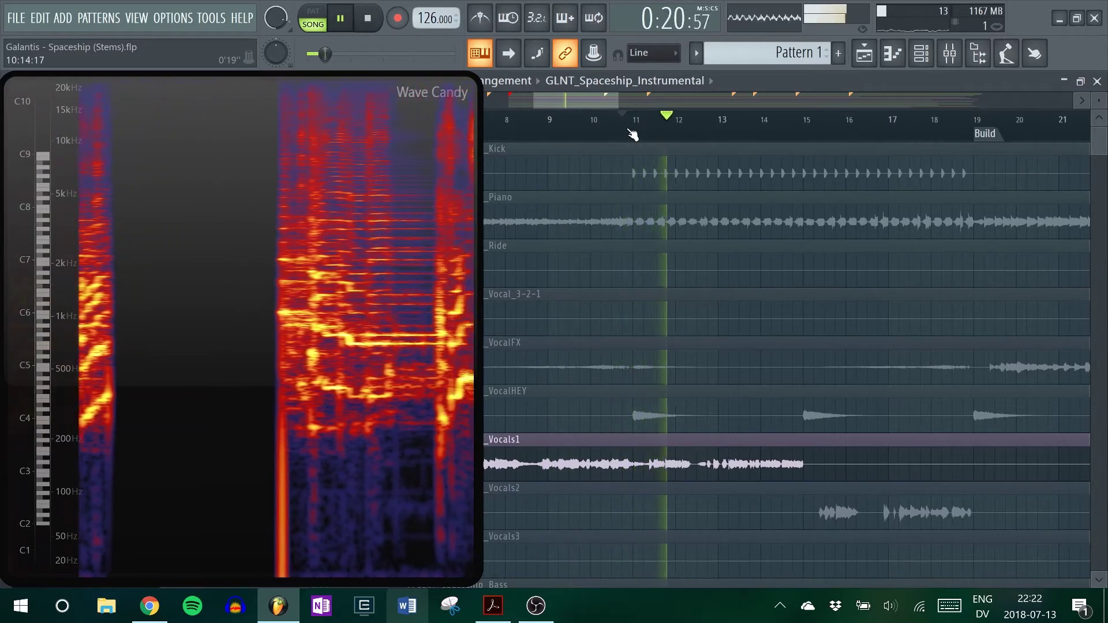
key("space")
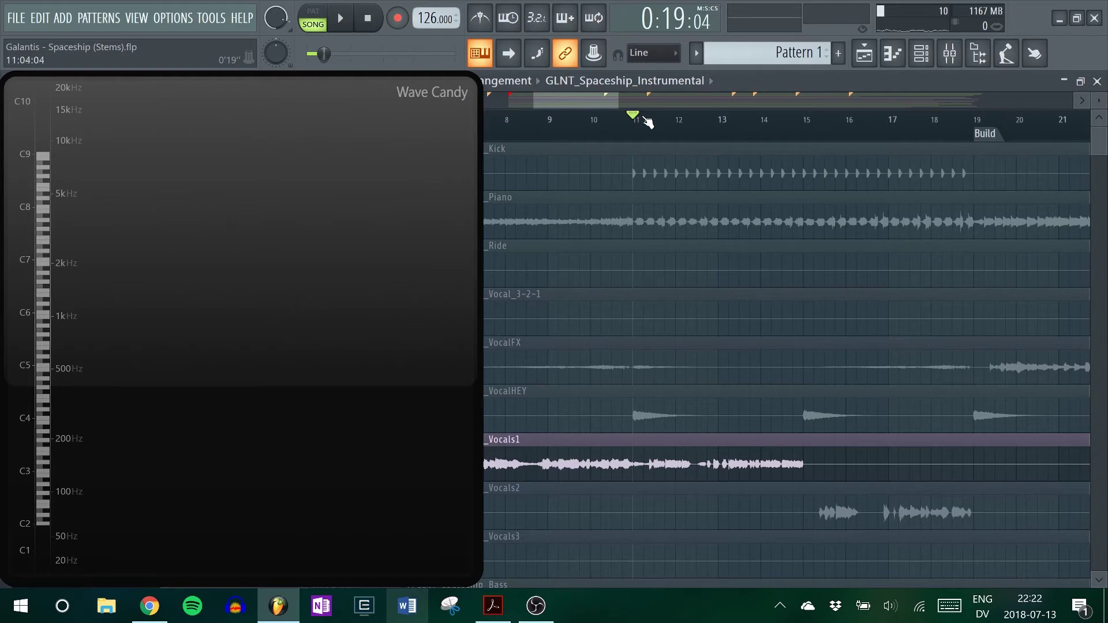
scroll(656, 128, "up", 4)
scroll(657, 128, "down", 3)
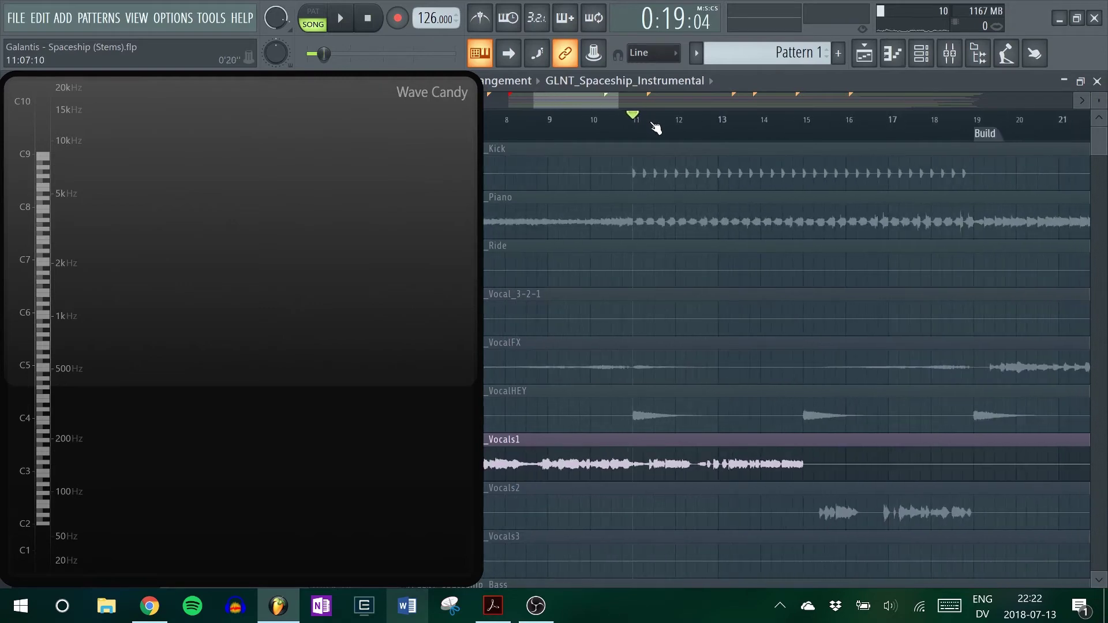
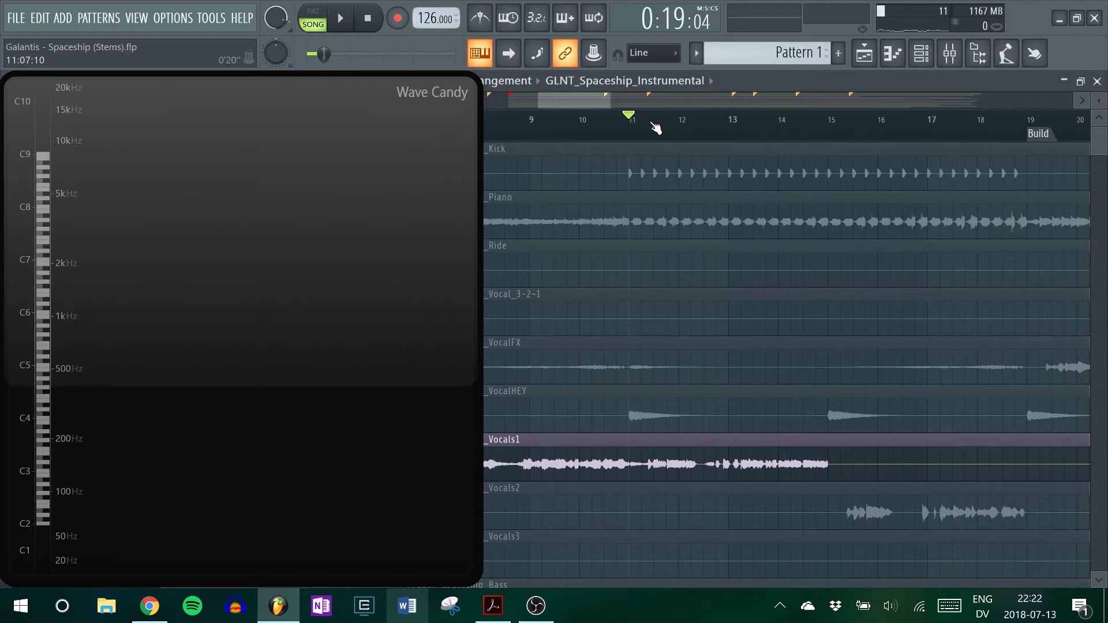
key("space")
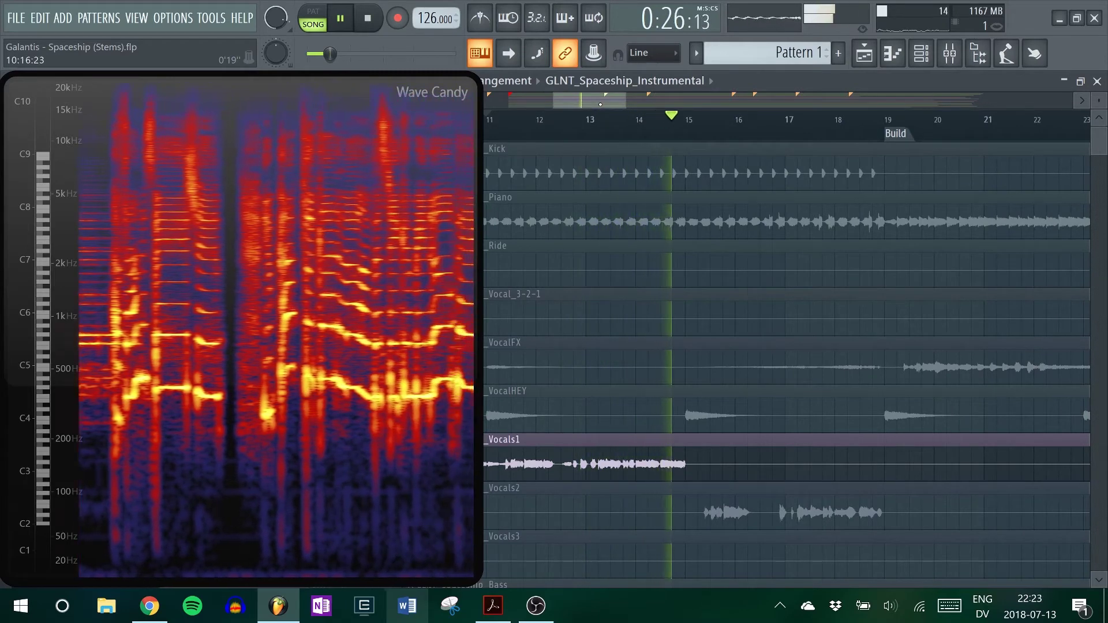
Step: Stop playback, and audition the soloed Vocals1 stem from bar 25 and from the drop at bar 27
key("space")
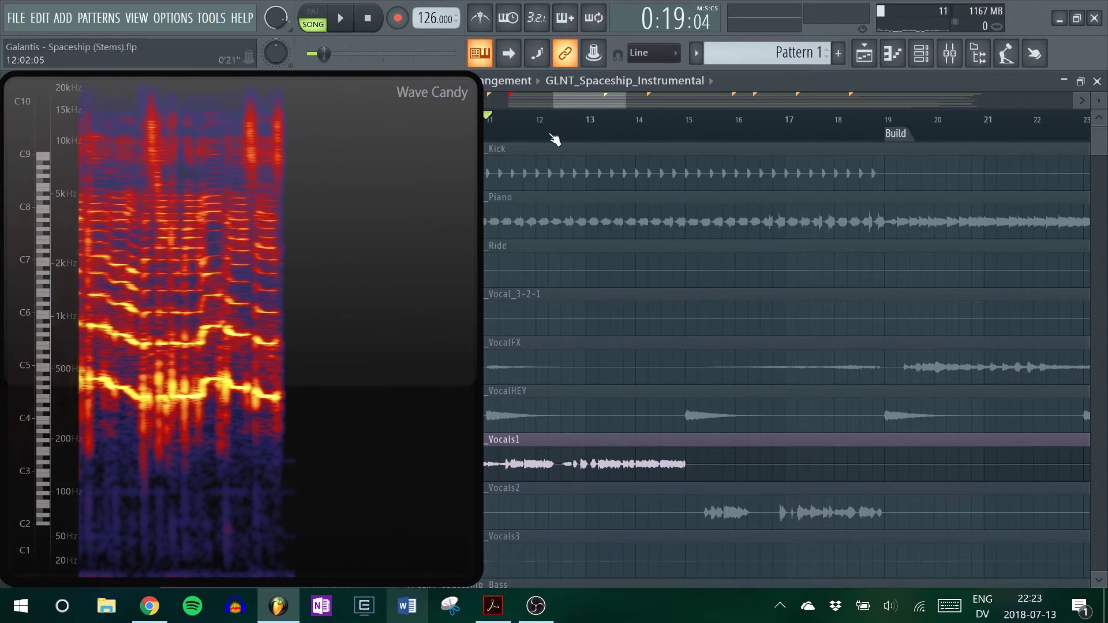
scroll(698, 125, "right", 5)
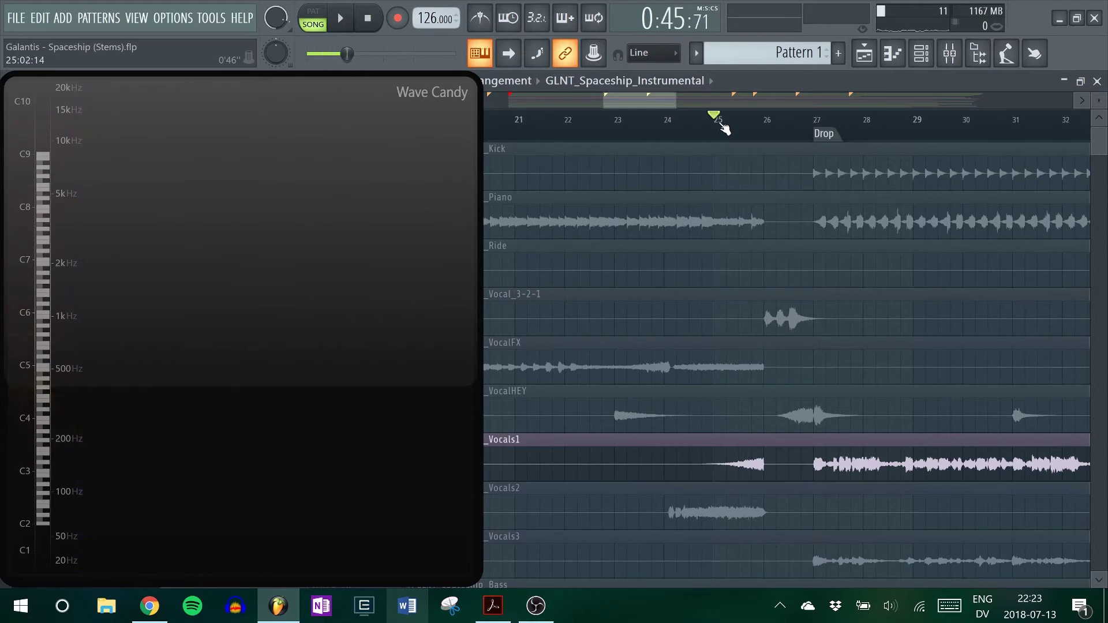
left_click_drag(724, 127, 828, 121)
scroll(691, 105, "right", 3)
scroll(691, 105, "right", 1)
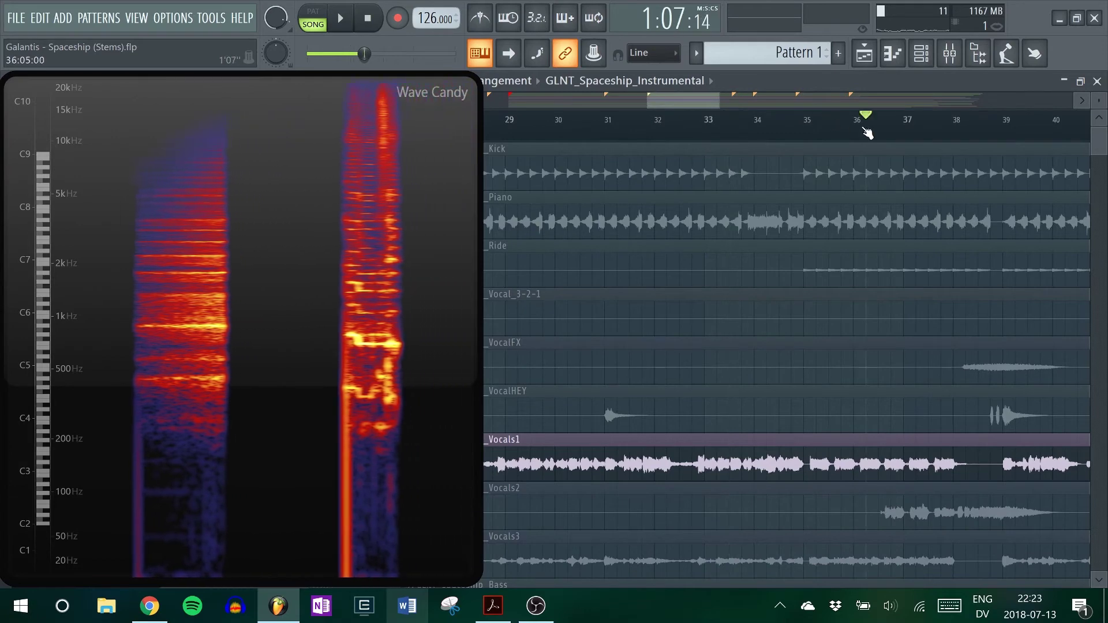
Step: Play the soloed Vocals1 stem from about bar 36 and replay it from bar 35 to examine its spectrum
key("space")
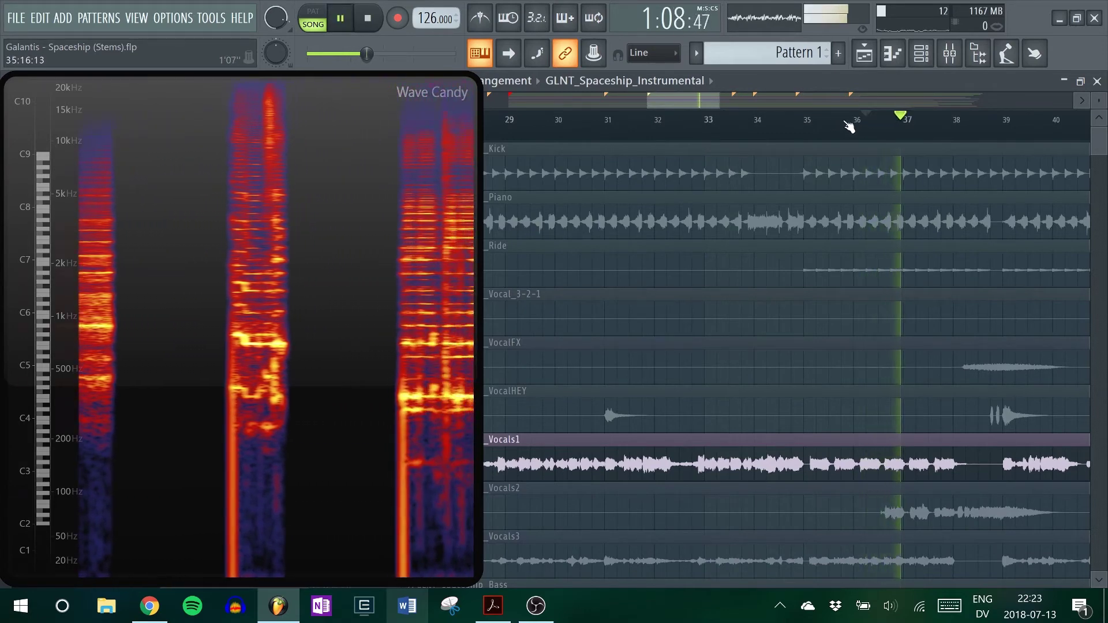
scroll(709, 124, "right", 1)
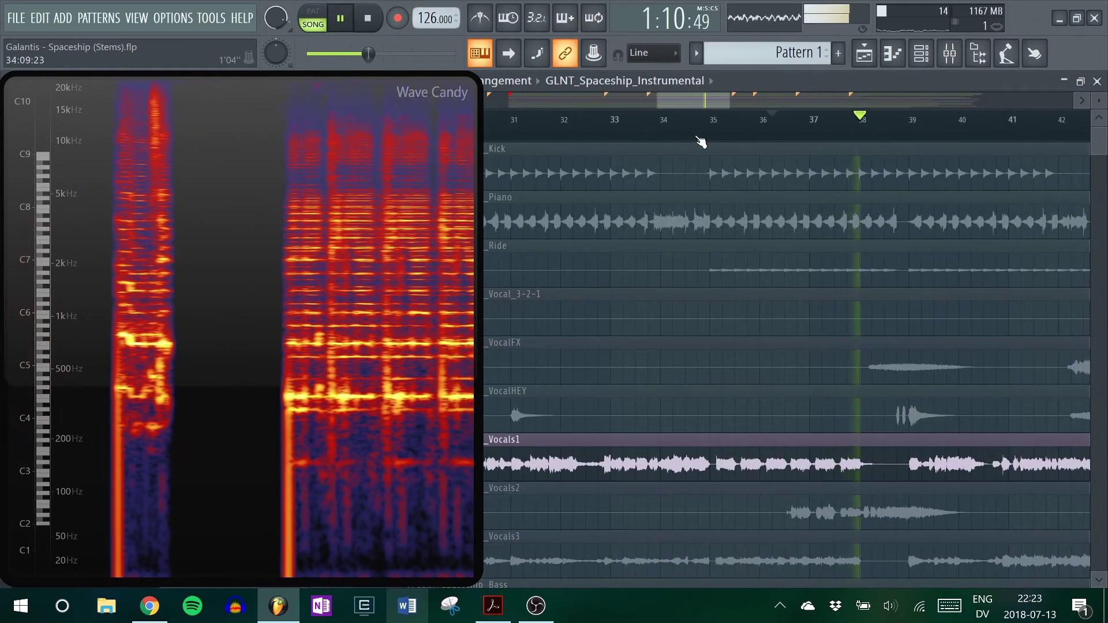
left_click(711, 137)
scroll(721, 295, "down", 1)
key("space")
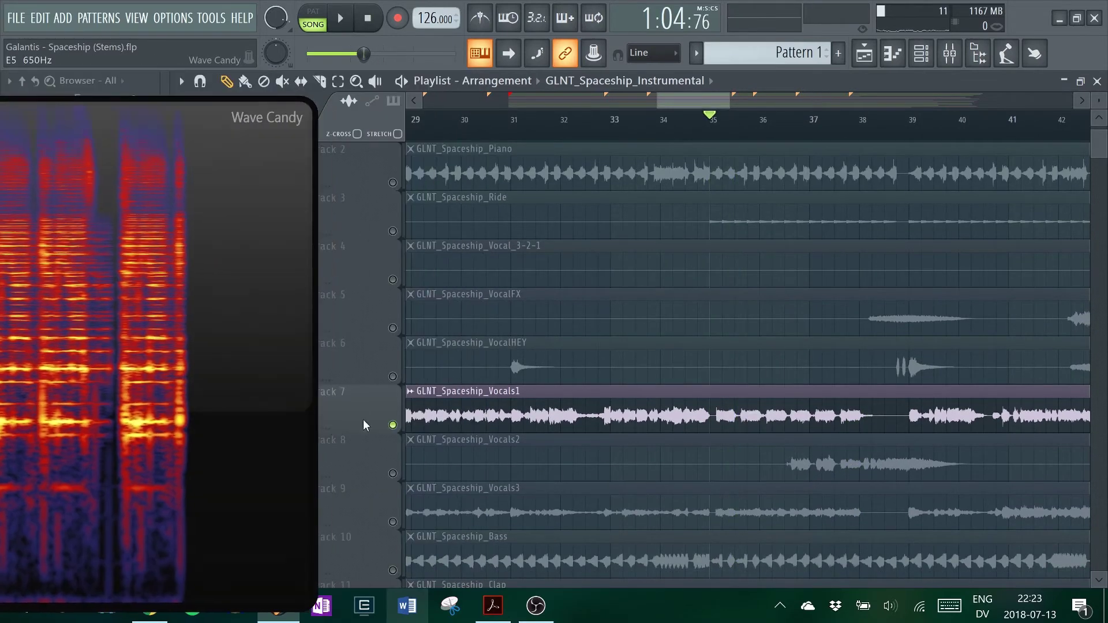
Step: Unmute Vocals2 alongside Vocals1, play both stems from bar 35 to compare them, and mute Vocals2 again
left_click(395, 474)
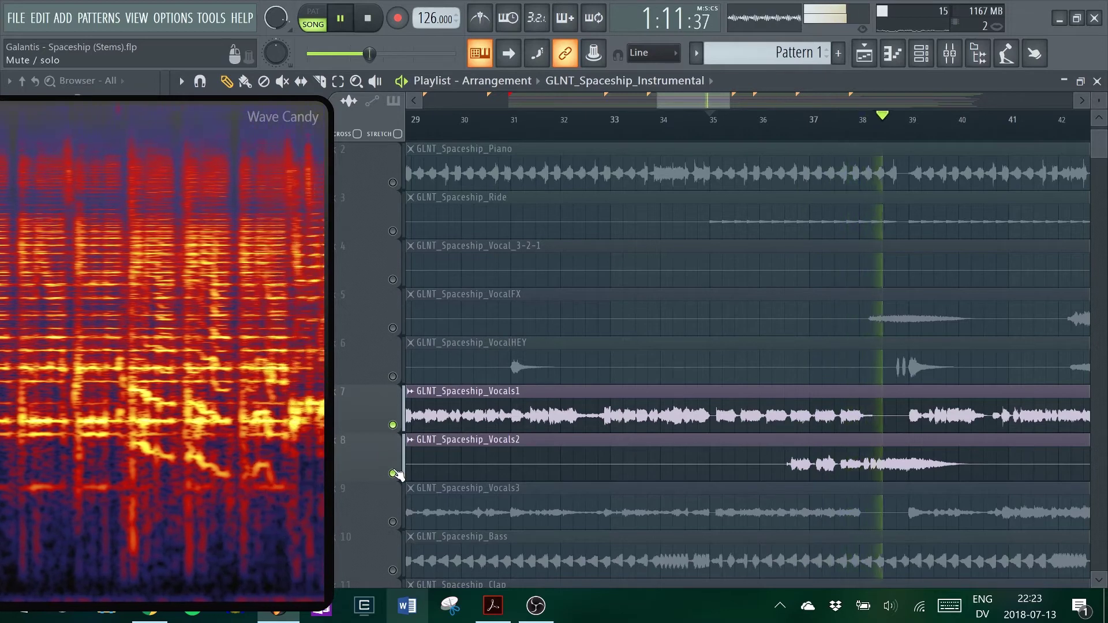
key("space")
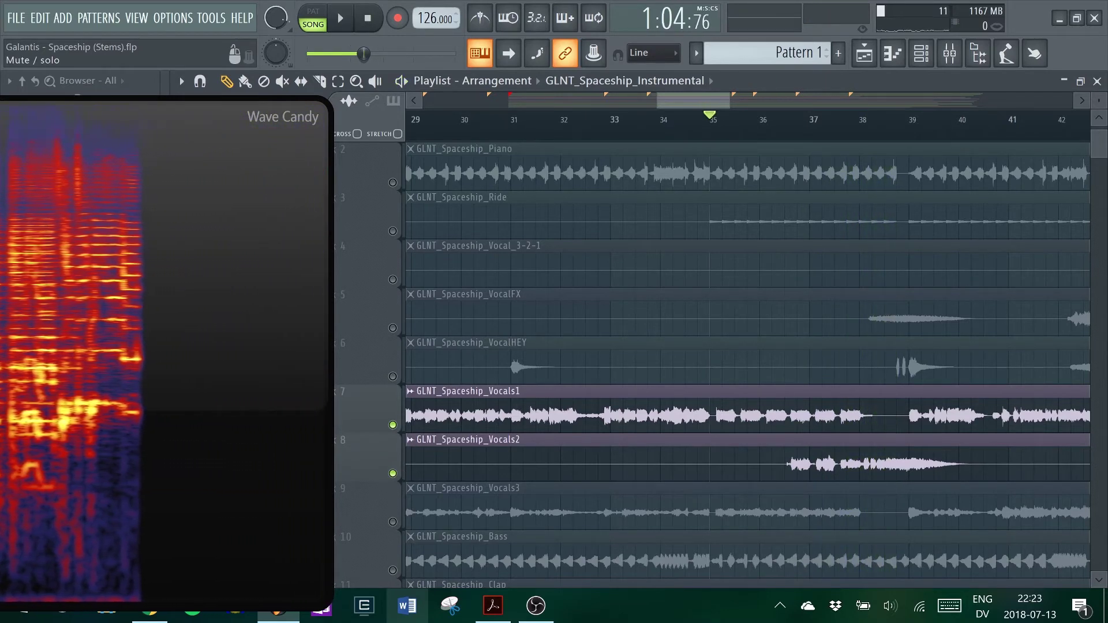
left_click_drag(705, 103, 754, 103)
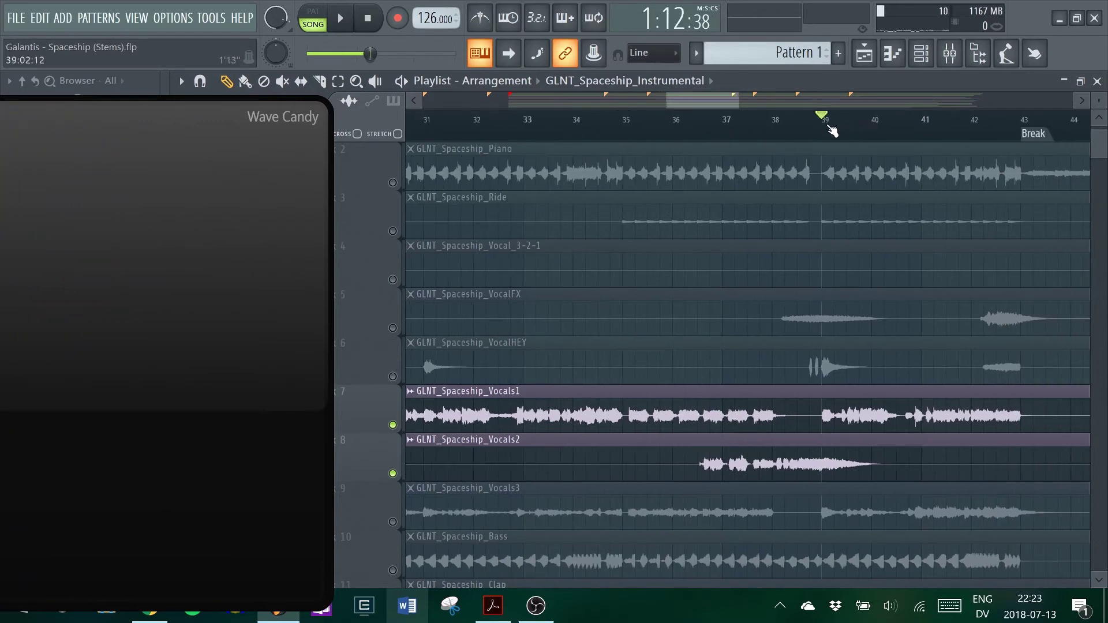
left_click(393, 474)
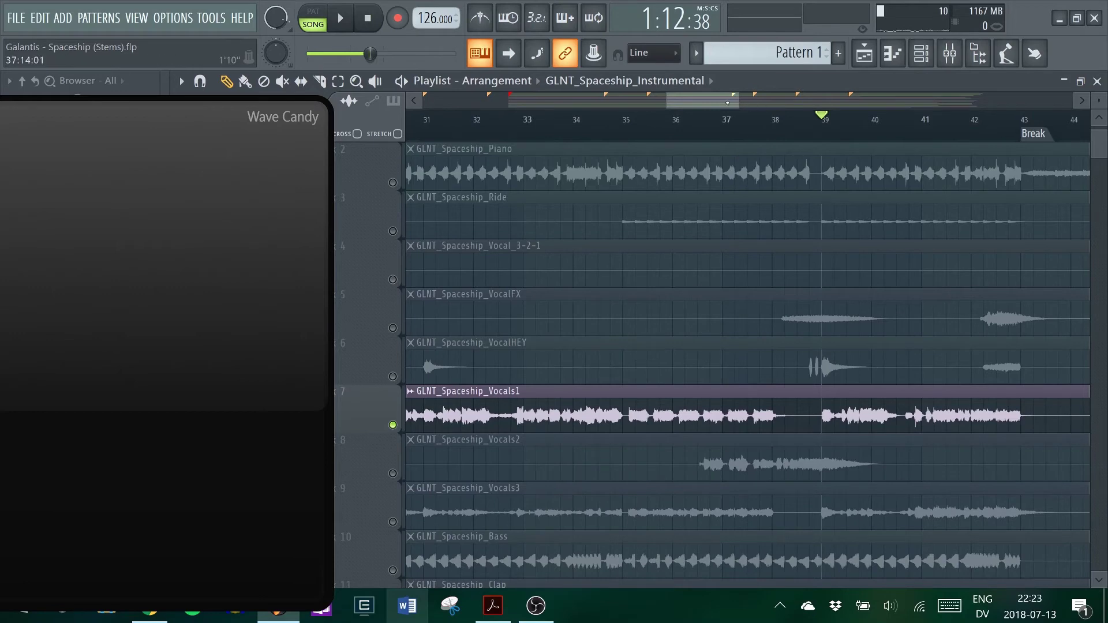
Step: Audition the start of the soloed Vocals1 stem in the second verse at bar 47
left_click_drag(727, 102, 766, 118)
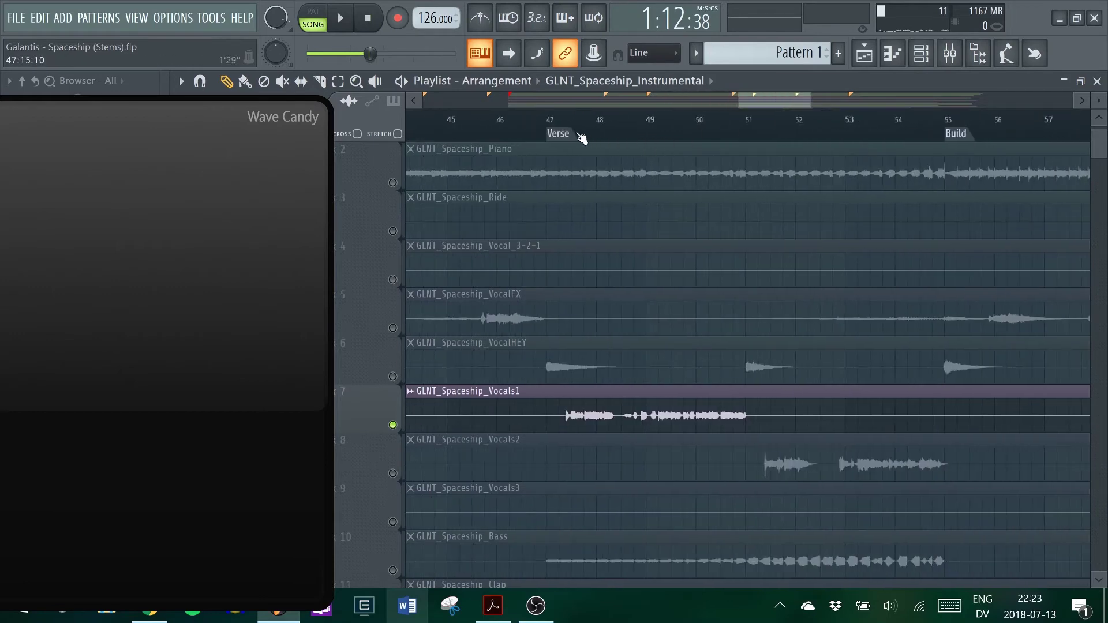
key("space")
key("space")
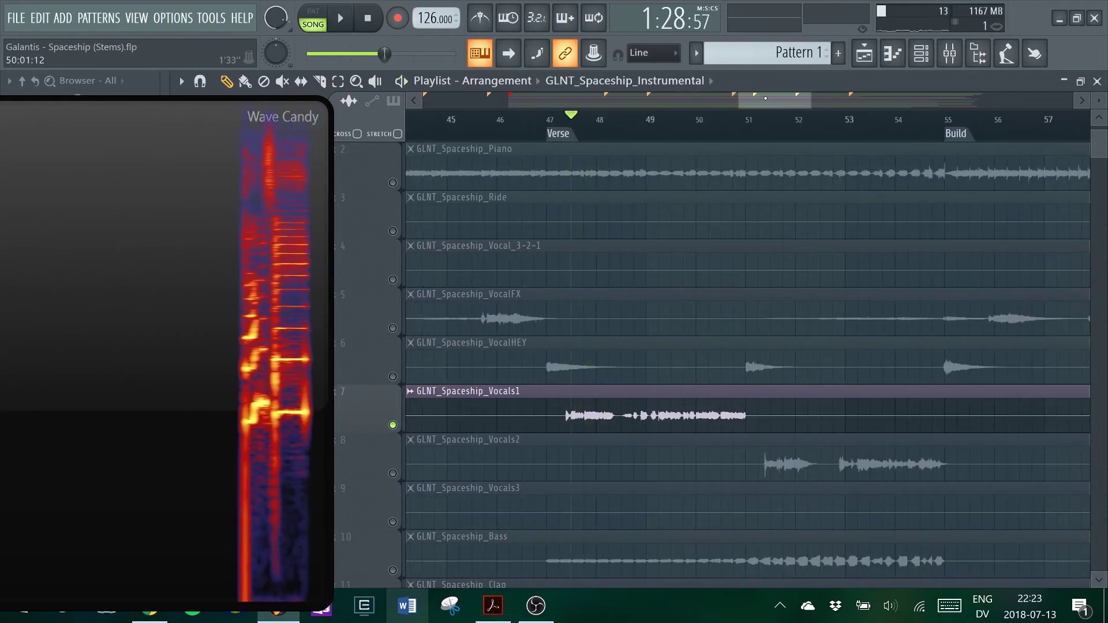
Step: Play the soloed Vocals1 stem around the second drop, from about bar 63, and examine its spectrum
left_click_drag(767, 101, 835, 103)
left_click(750, 124)
key("space")
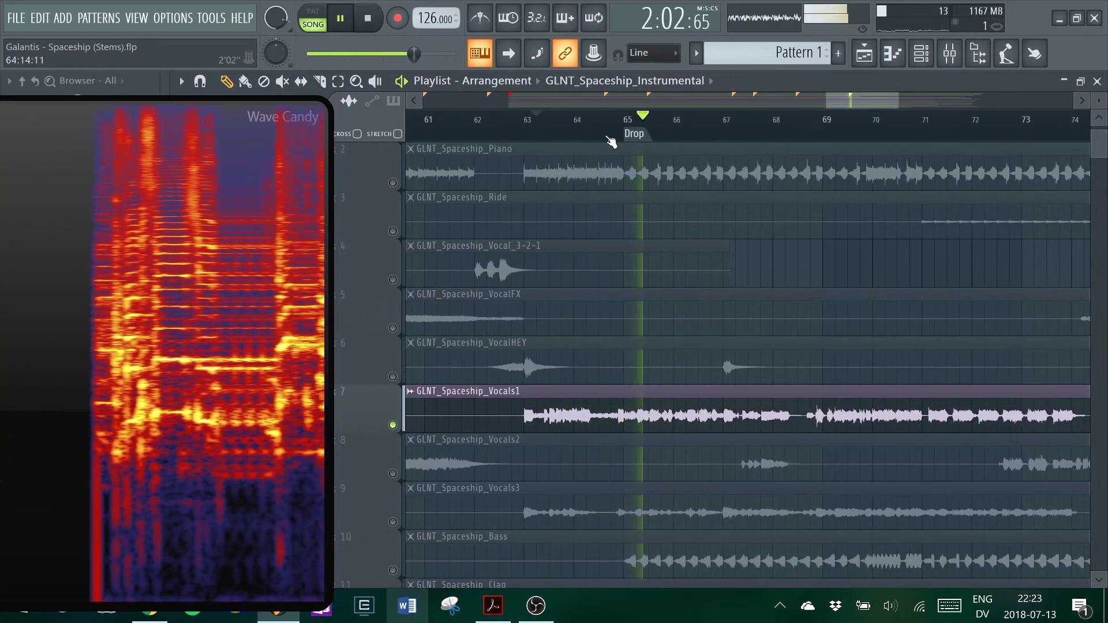
left_click(599, 134)
key("space")
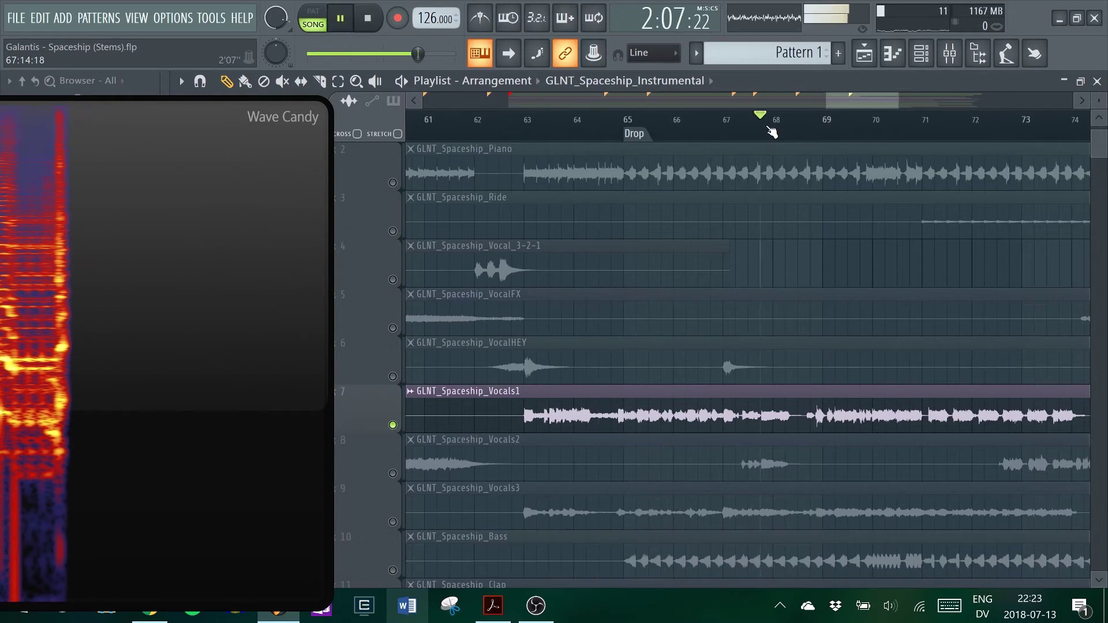
Step: Audition the soloed Vocals1 stem from about bar 69, bar 78 and bar 80
left_click(859, 124)
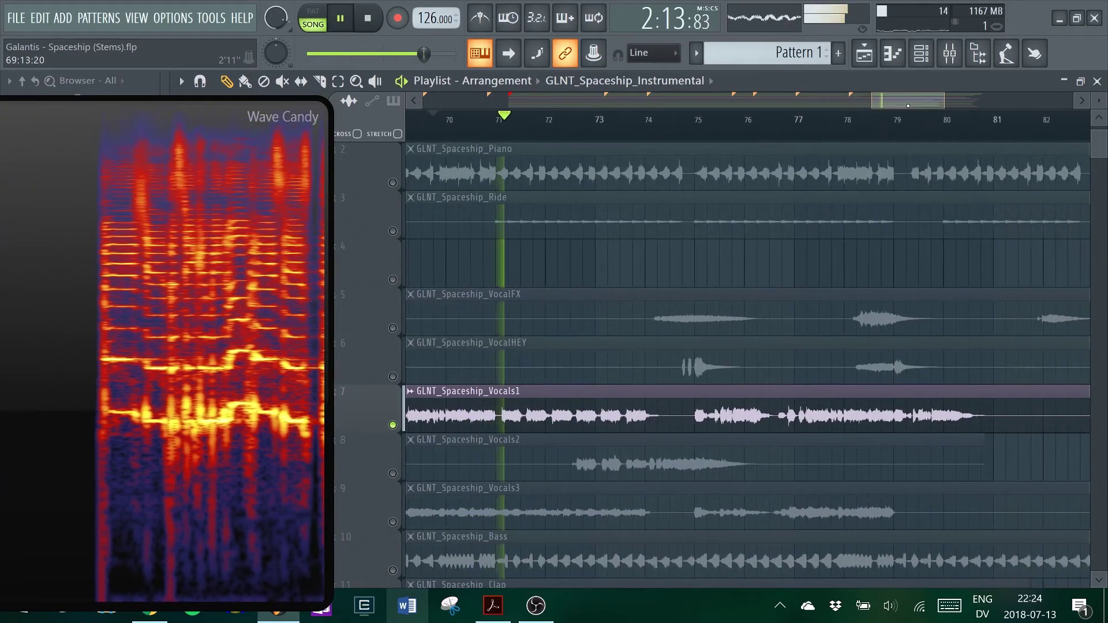
left_click(851, 122)
key("space")
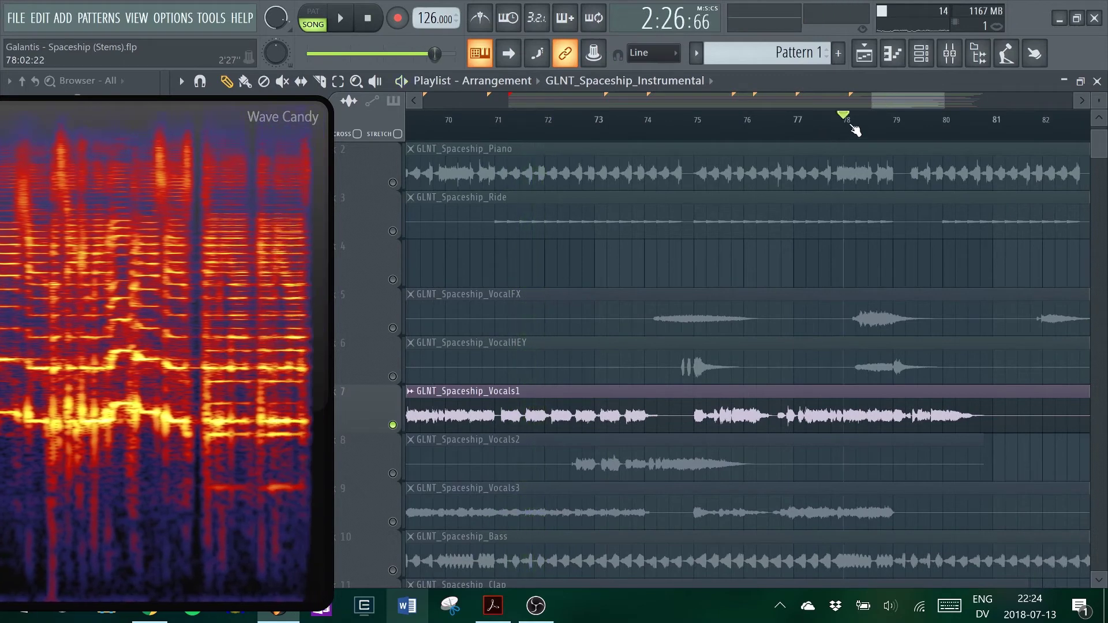
key("space")
left_click(935, 124)
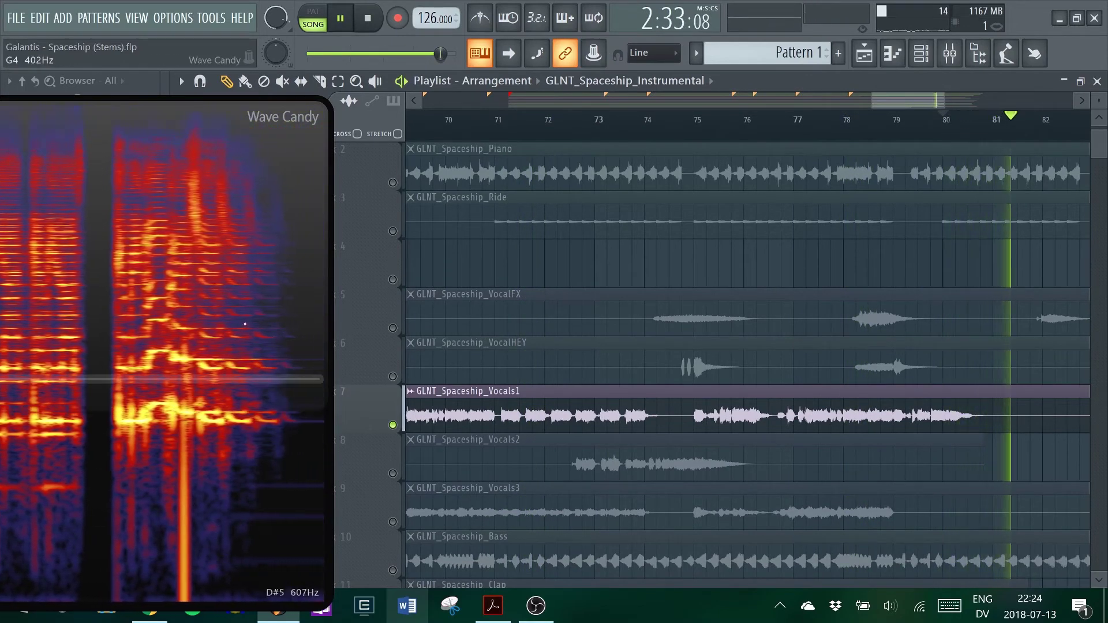
key("space")
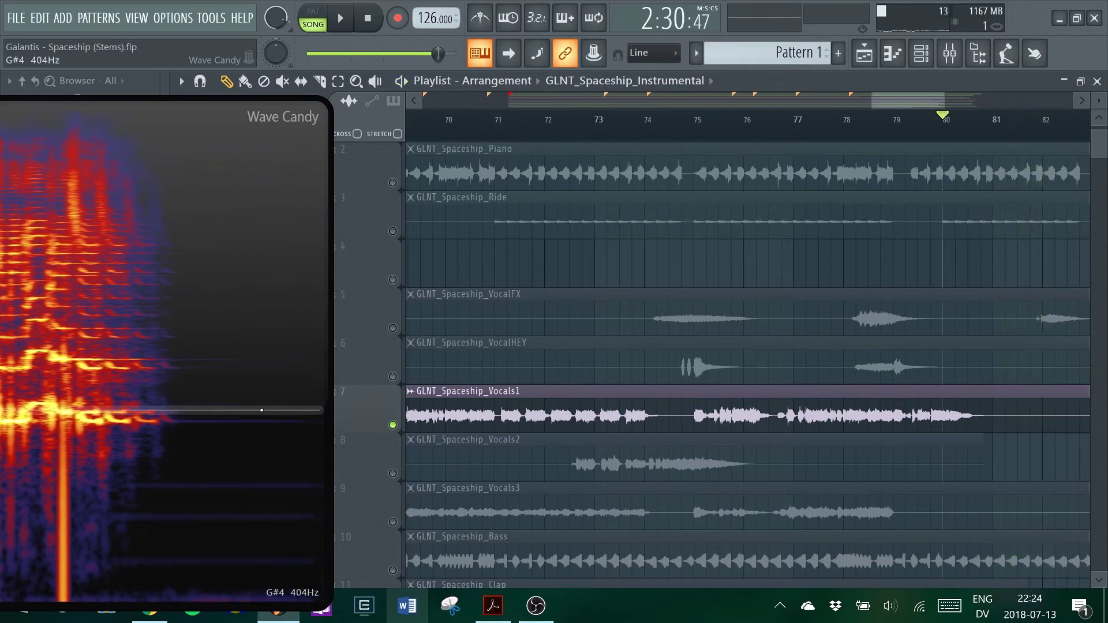
Step: Play the closing phrase of the soloed Vocals1 stem from bar 86 and examine its fading tail in the spectrum
scroll(807, 133, "down", 5)
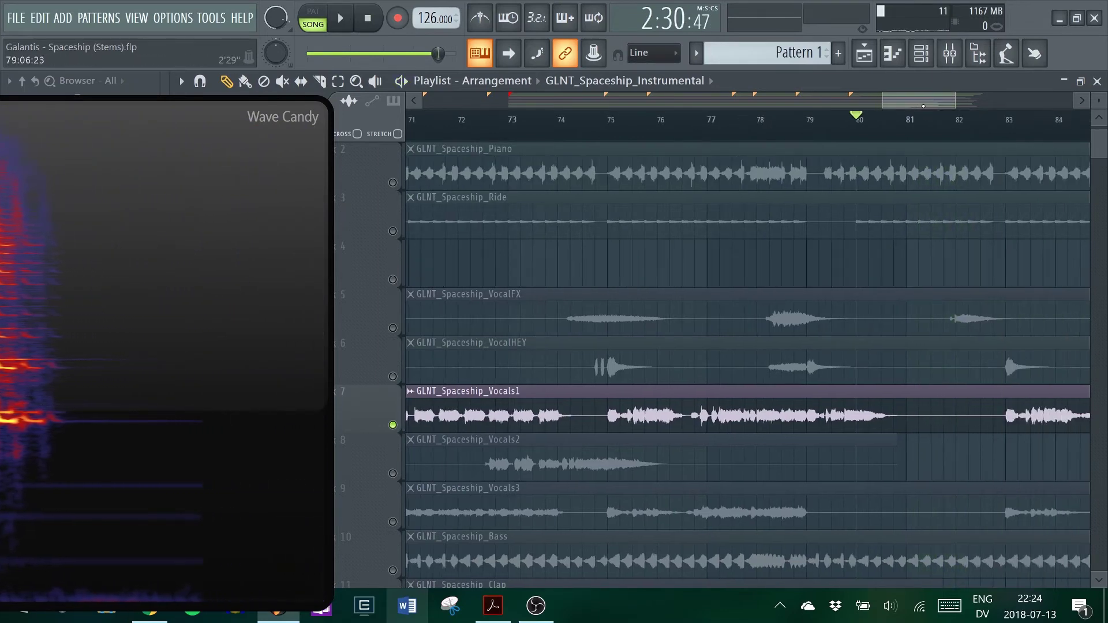
left_click(807, 132)
key("space")
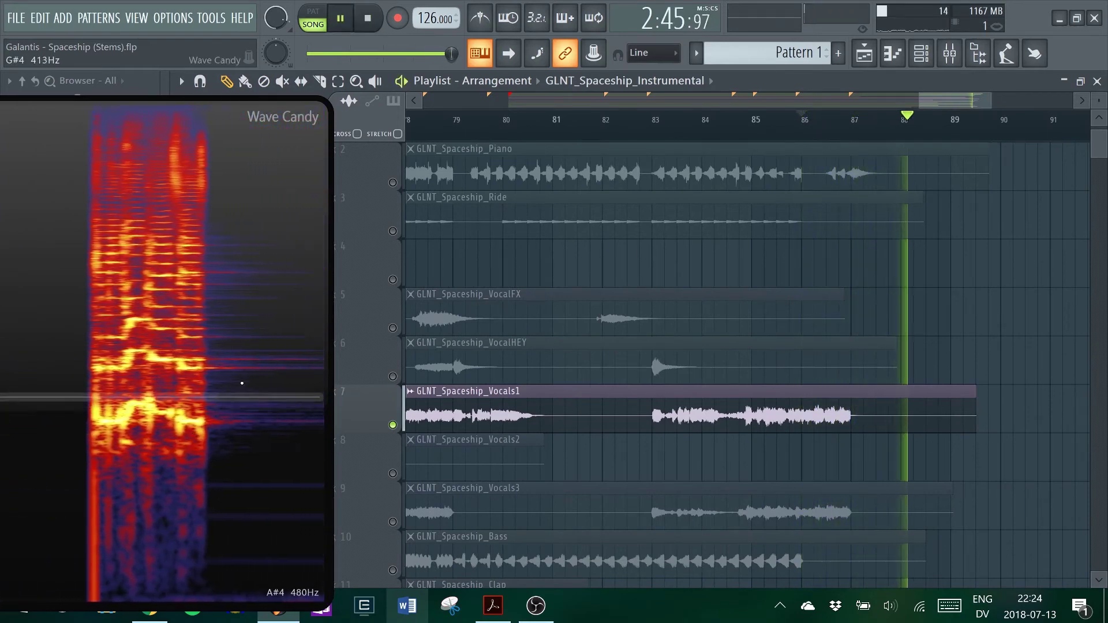
key("space")
Step: Solo the Vocals2 stem in place of Vocals1 and play it from bar 51, through the second verse
scroll(763, 124, "down", 4)
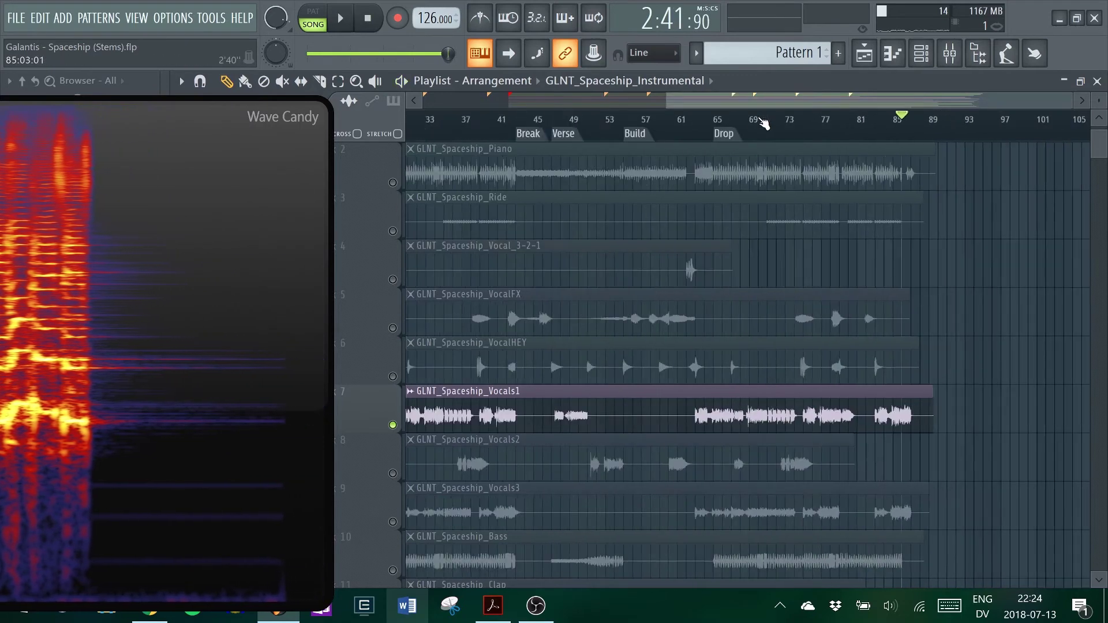
right_click(400, 429)
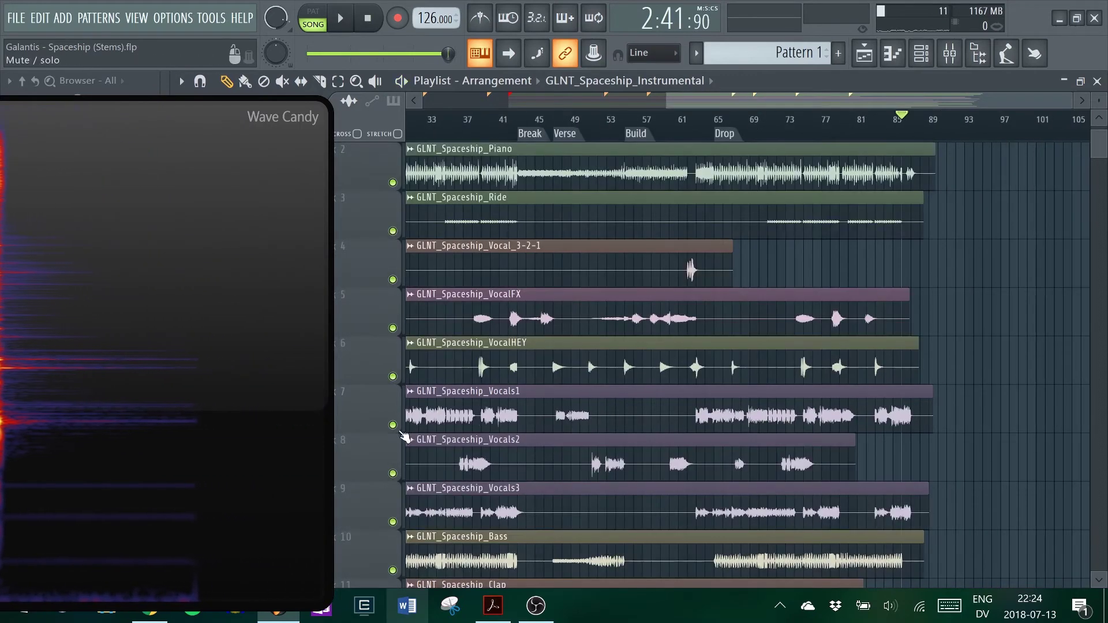
right_click(392, 474)
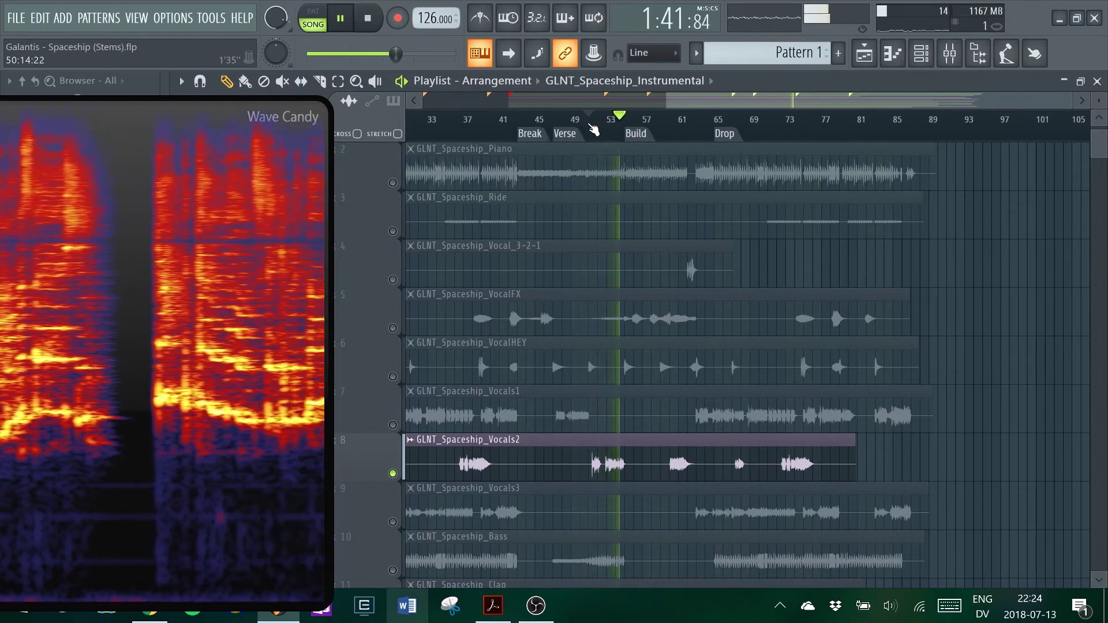
left_click(589, 118)
key("space")
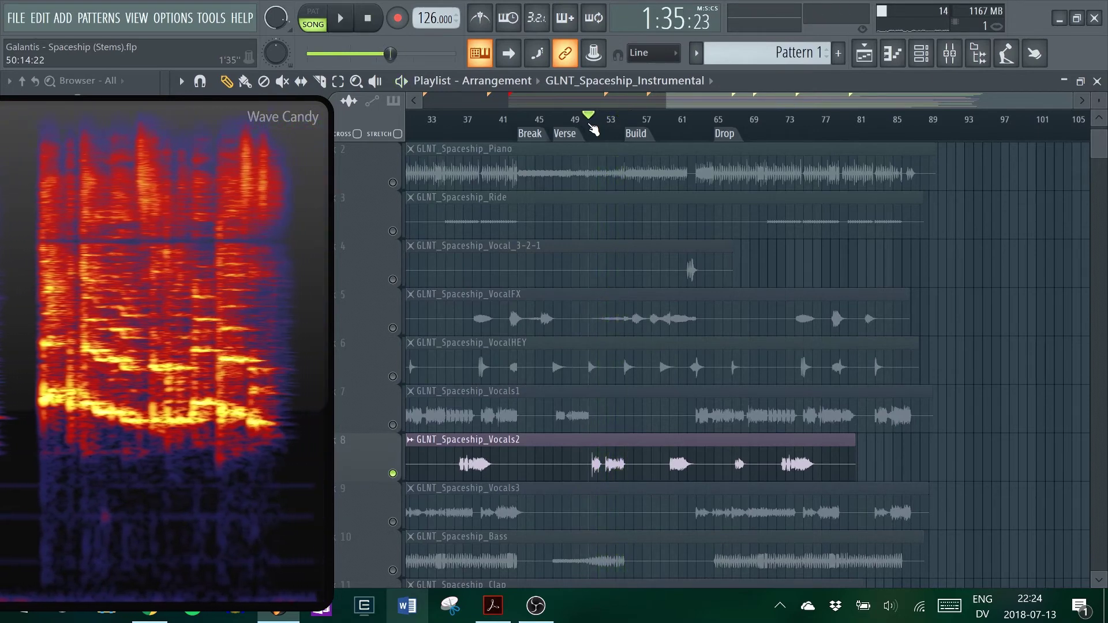
Step: Audition the soloed Vocals2 stem from bar 60 and from bar 67 to examine its spectrum
left_click(669, 122)
key("space")
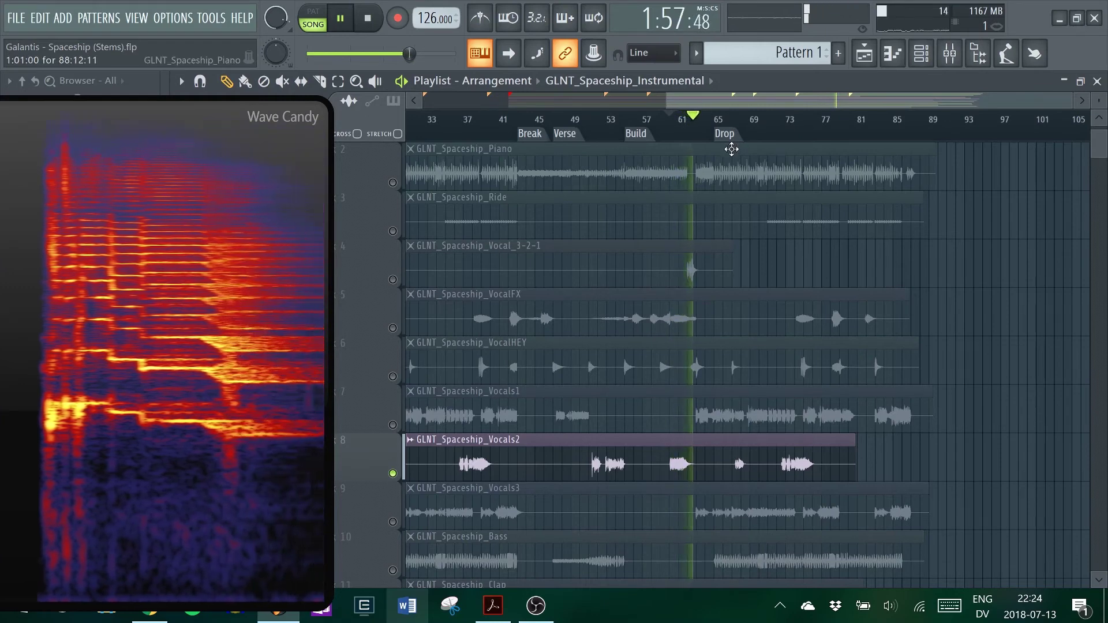
key("space")
left_click(733, 125)
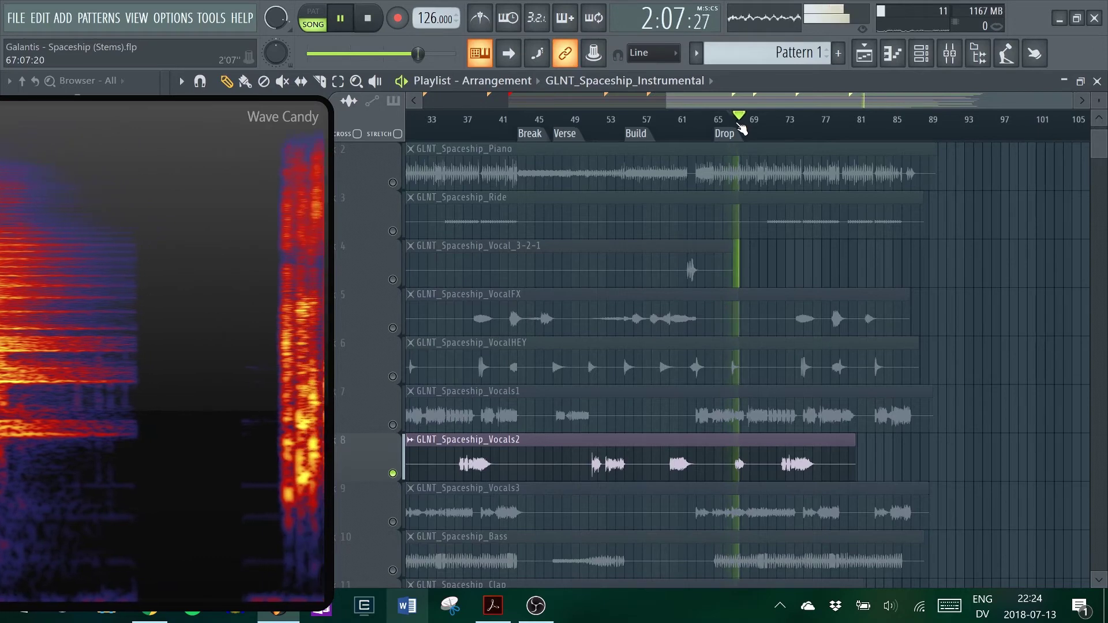
key("space")
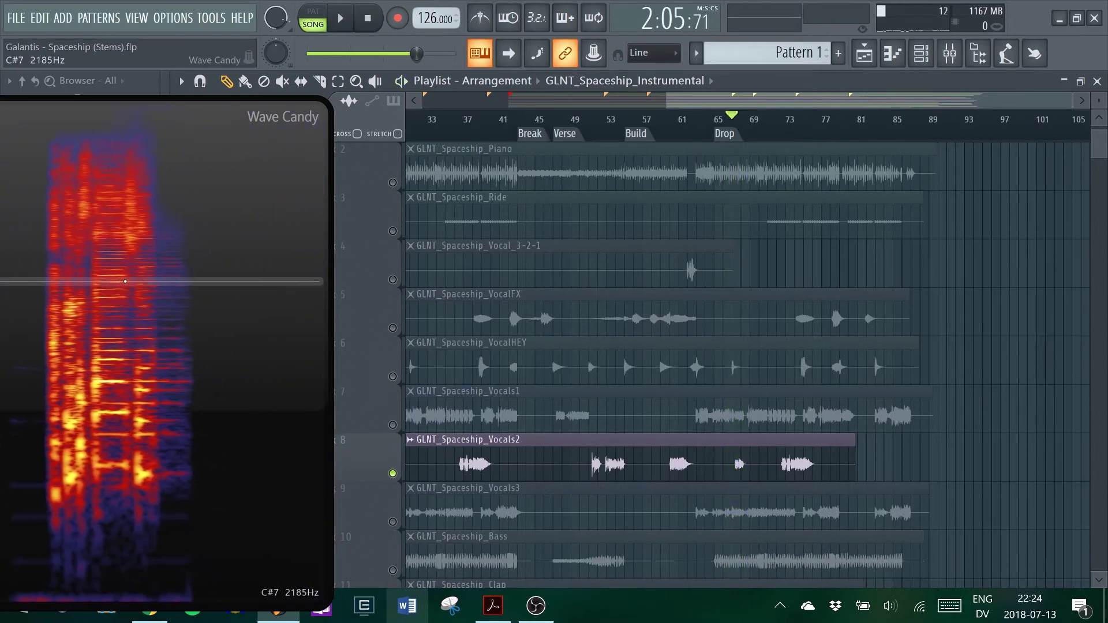
Step: Solo the Vocals3 stem and play it from the first drop at bar 27, from bar 35 and from bar 40
scroll(759, 313, "down", 2)
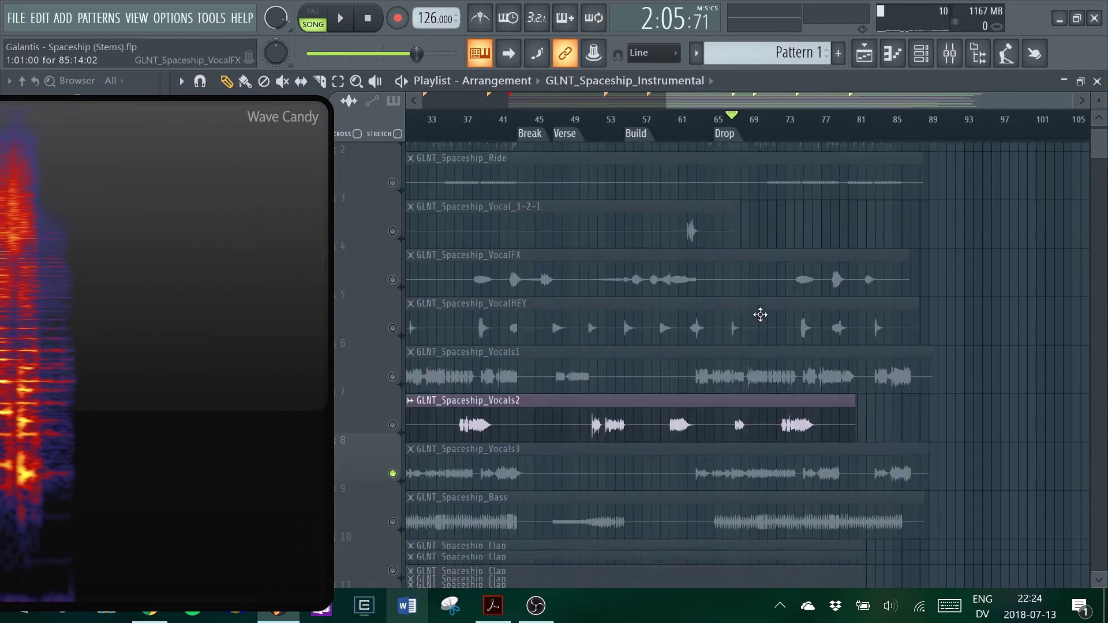
scroll(720, 204, "left", 8)
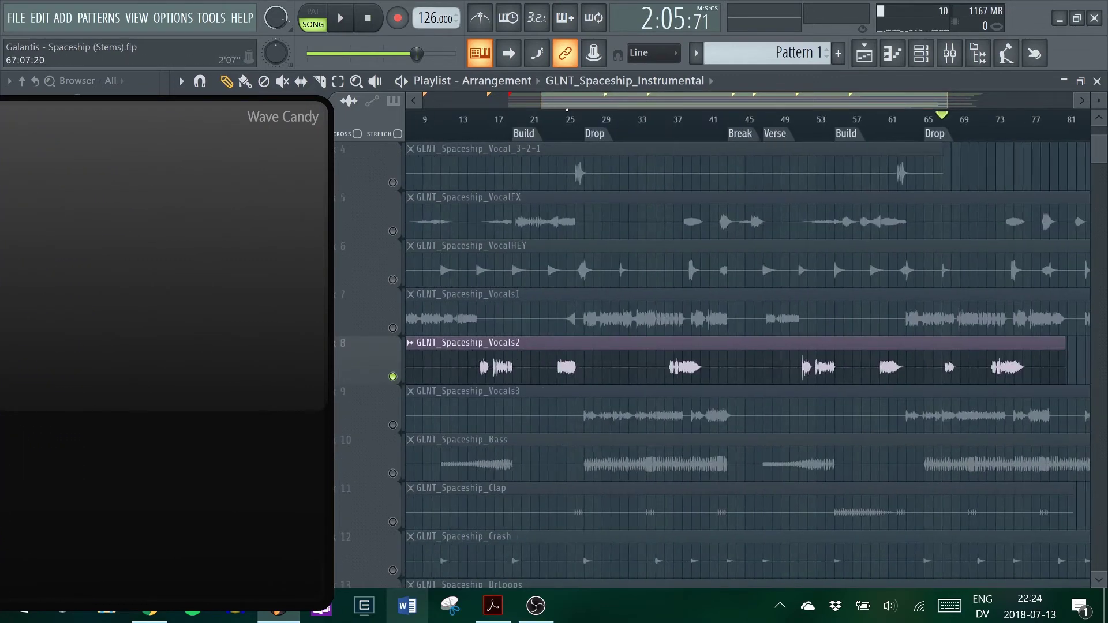
right_click(397, 425)
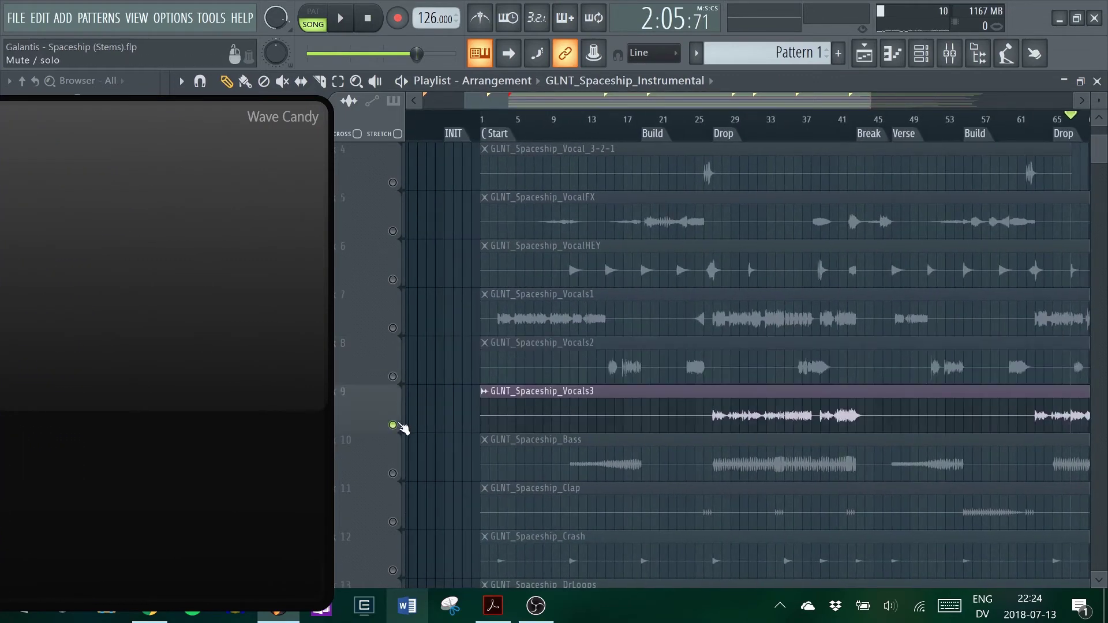
key("space")
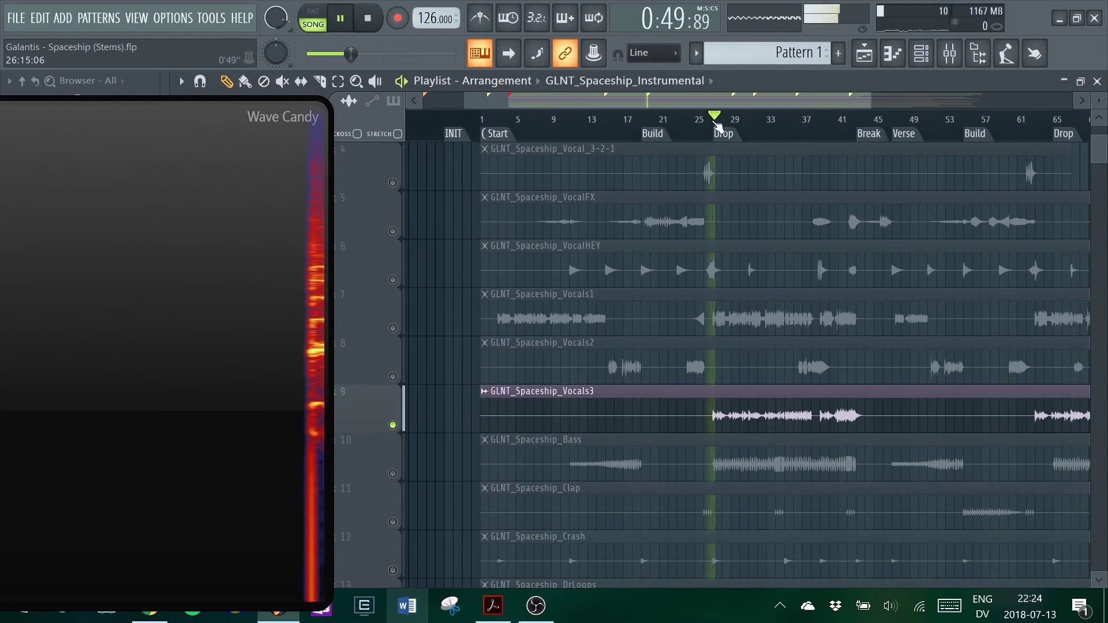
left_click(786, 122)
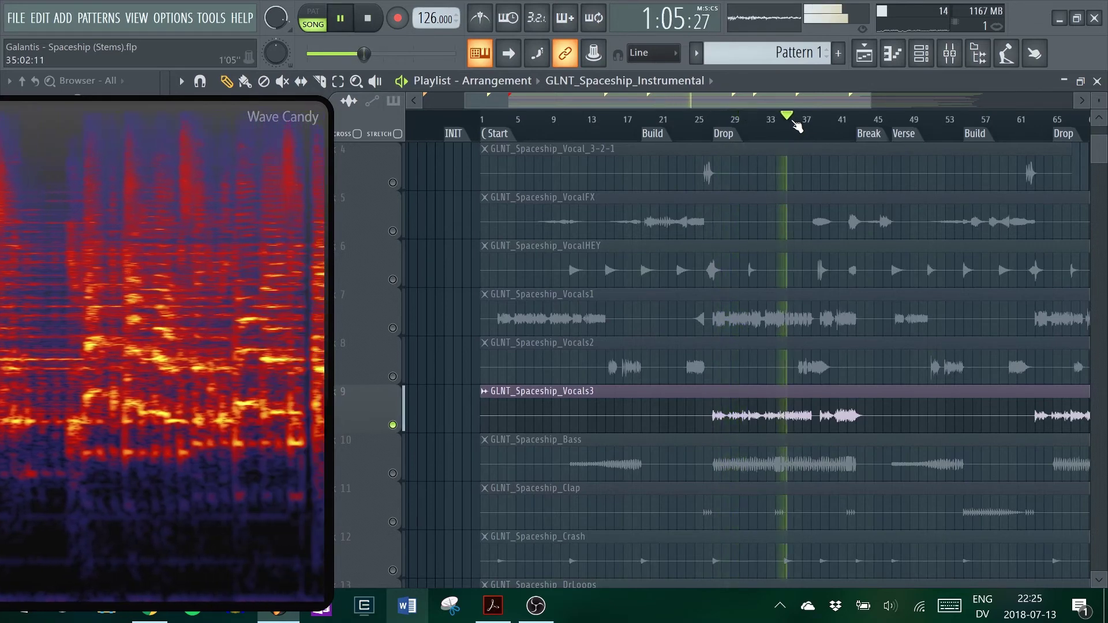
left_click(830, 123)
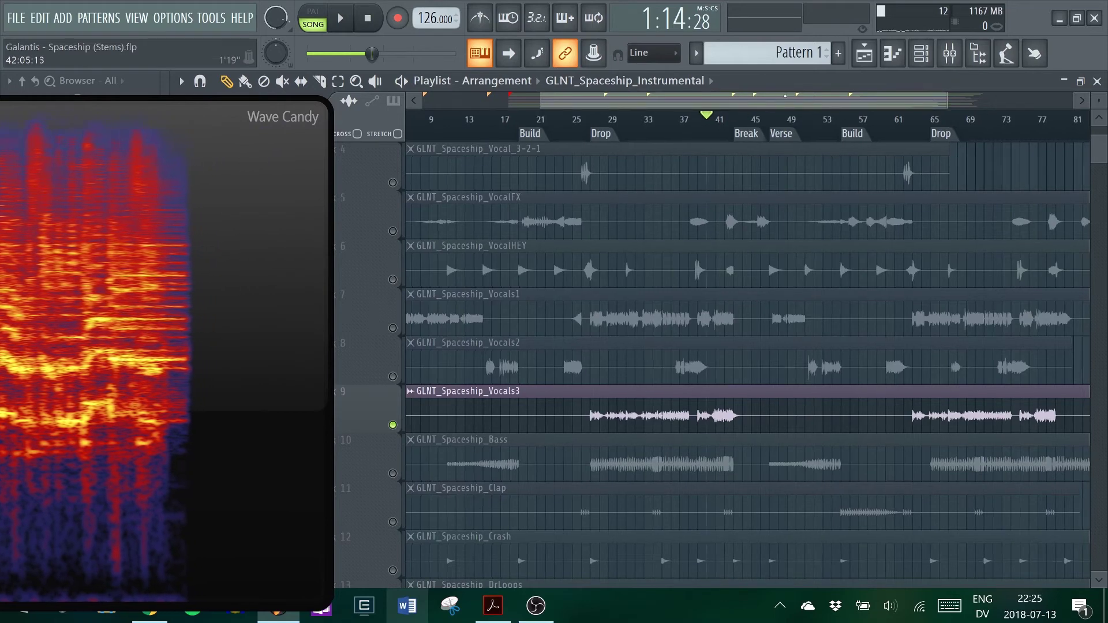
Step: Play the last section of the soloed Vocals3 stem from bar 83 and examine its spectrum
scroll(954, 207, "right", 3)
left_click(1003, 119)
key("space")
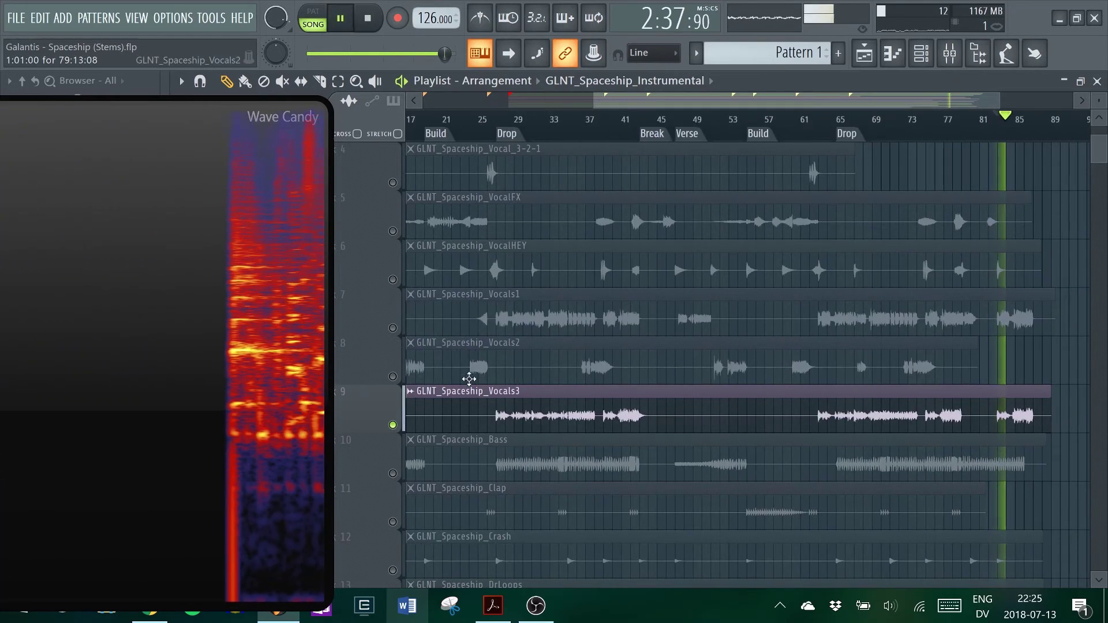
scroll(470, 384, "down", 4)
scroll(554, 266, "down", 1)
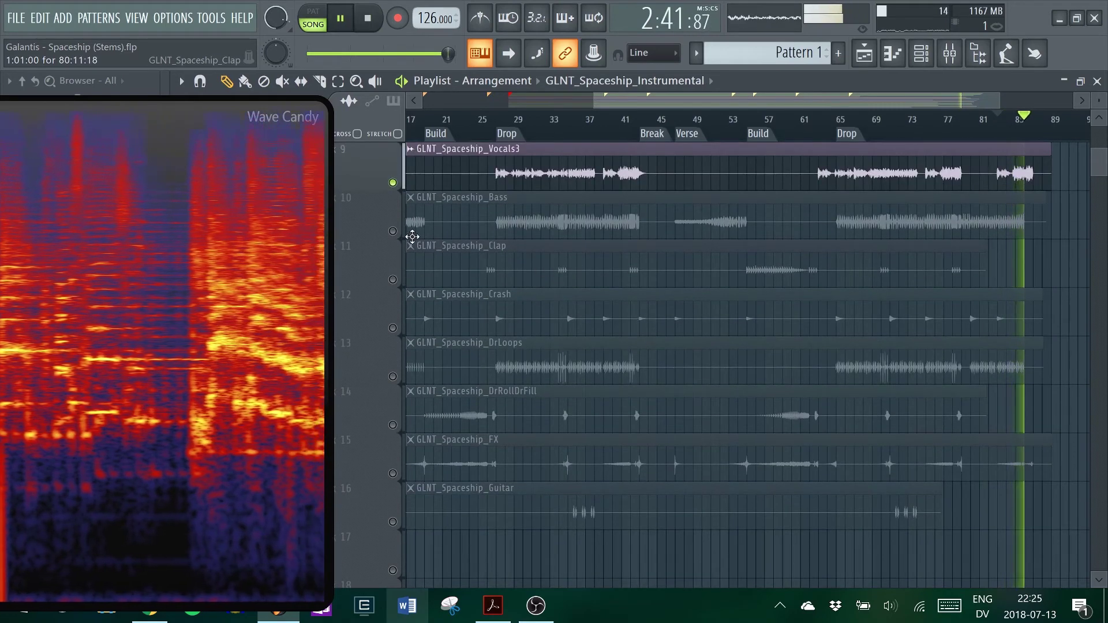
Step: Solo the Bass stem in place of Vocals3 and play it from bar 11 up to the first build
key("space")
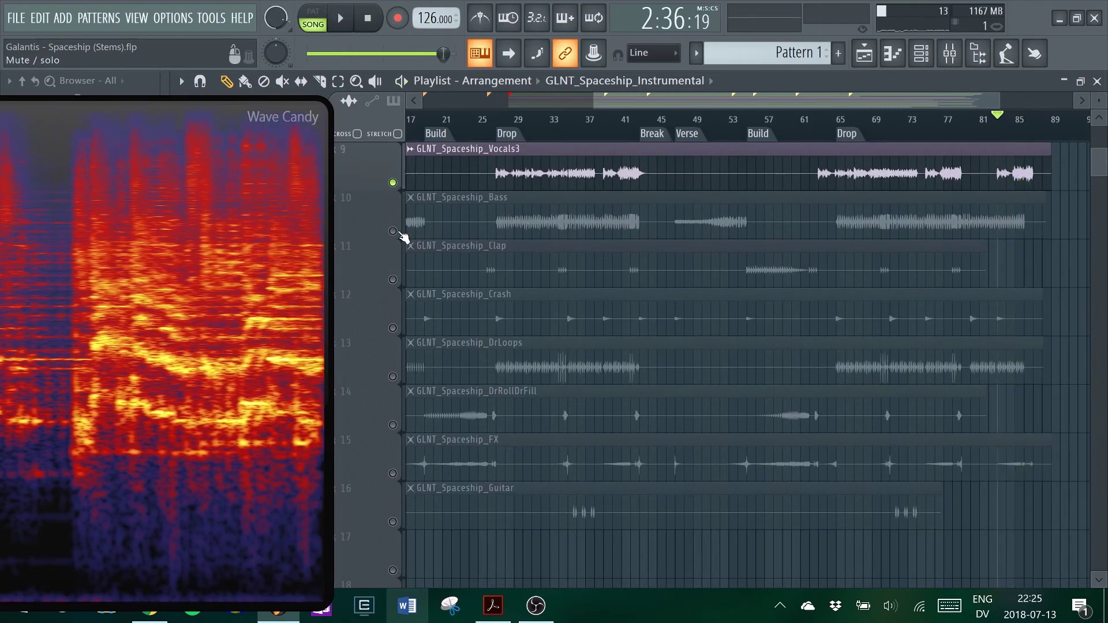
right_click(394, 232)
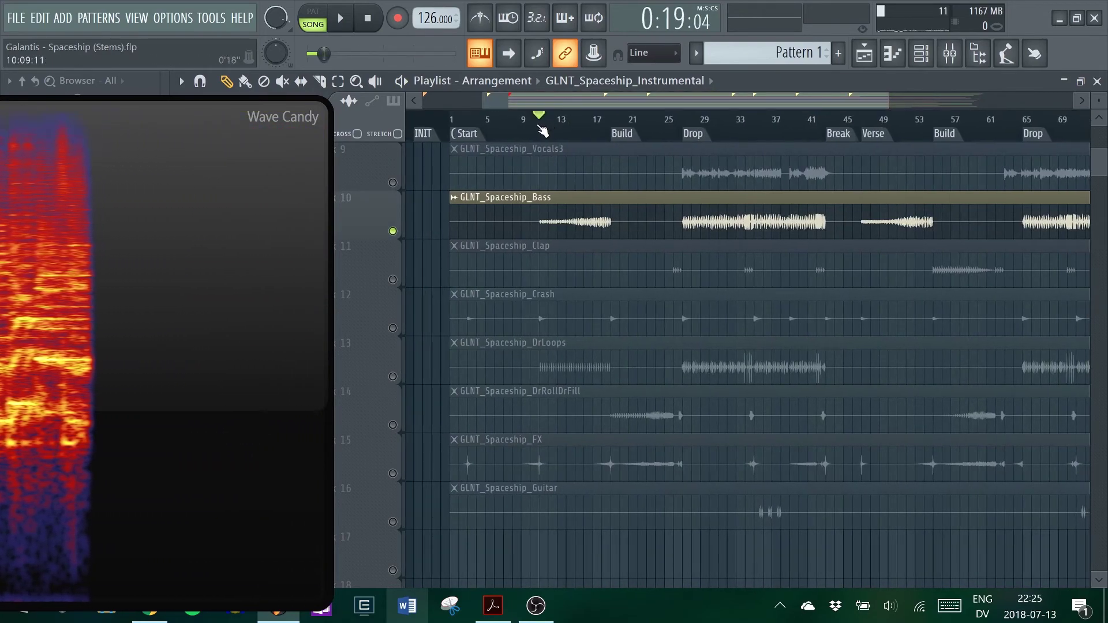
scroll(543, 131, "up", 3)
key("space")
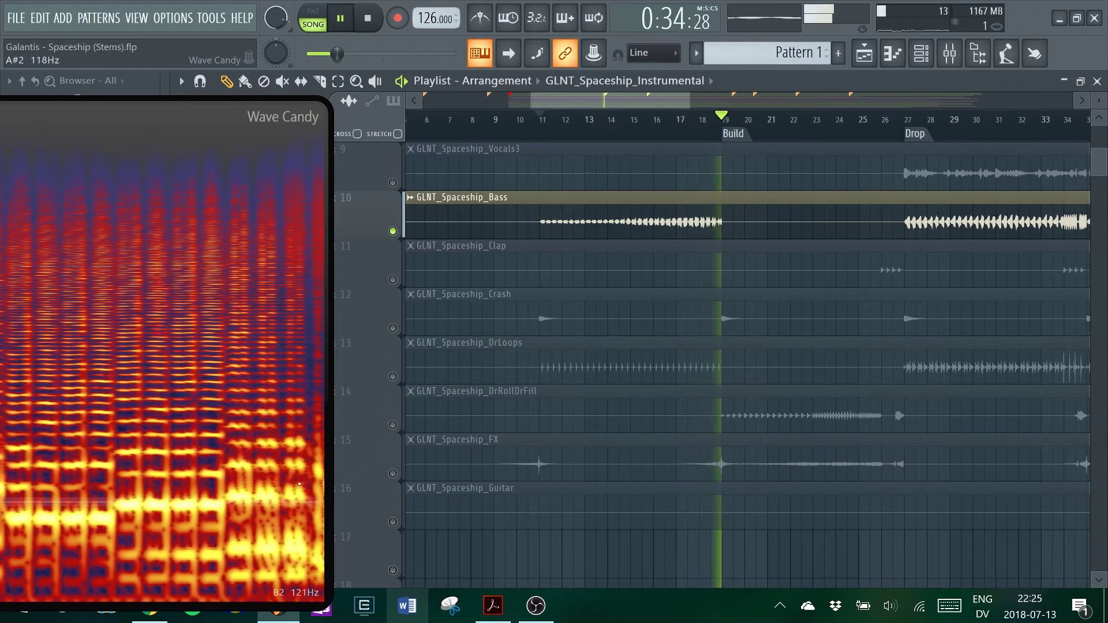
key("space")
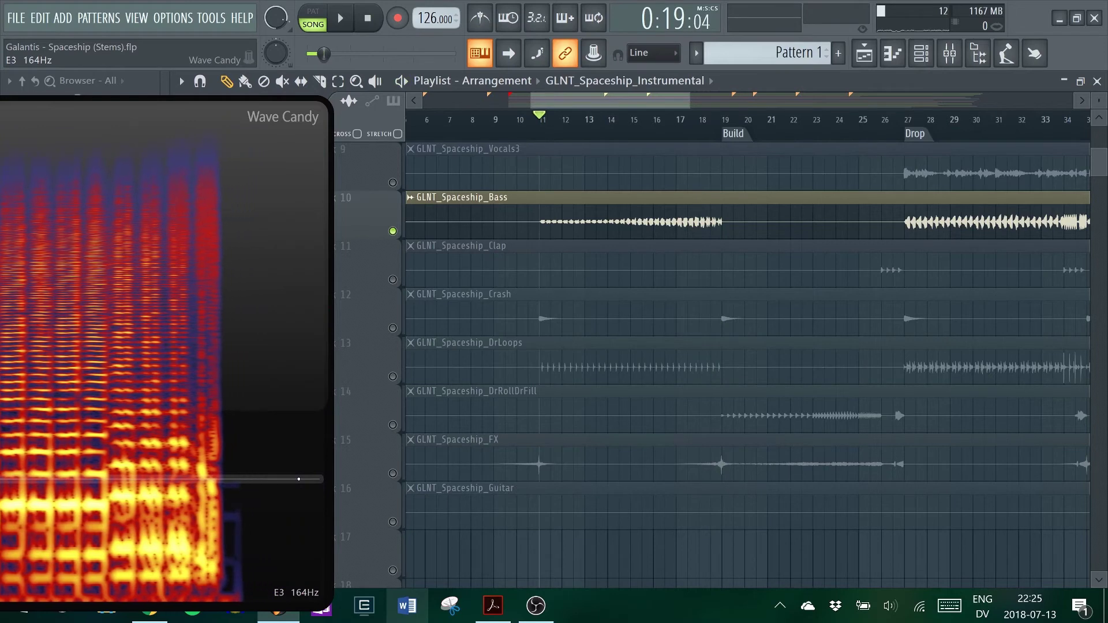
Step: Play the first drop from bar 27, comparing the soloed Bass stem with the full mix
scroll(614, 126, "right", 6)
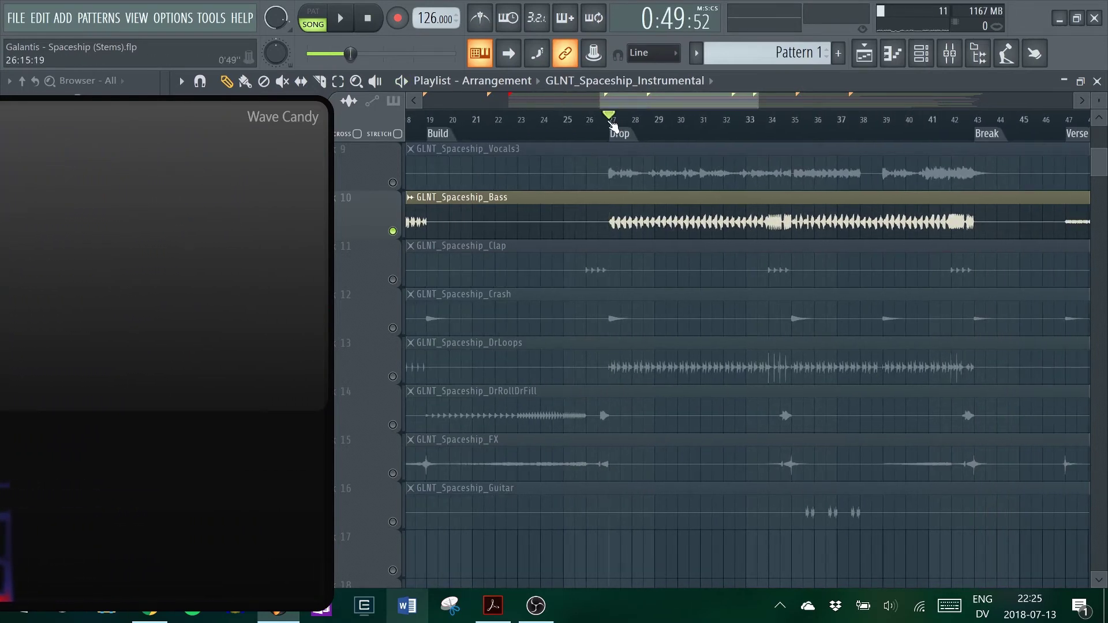
key("space")
key("space")
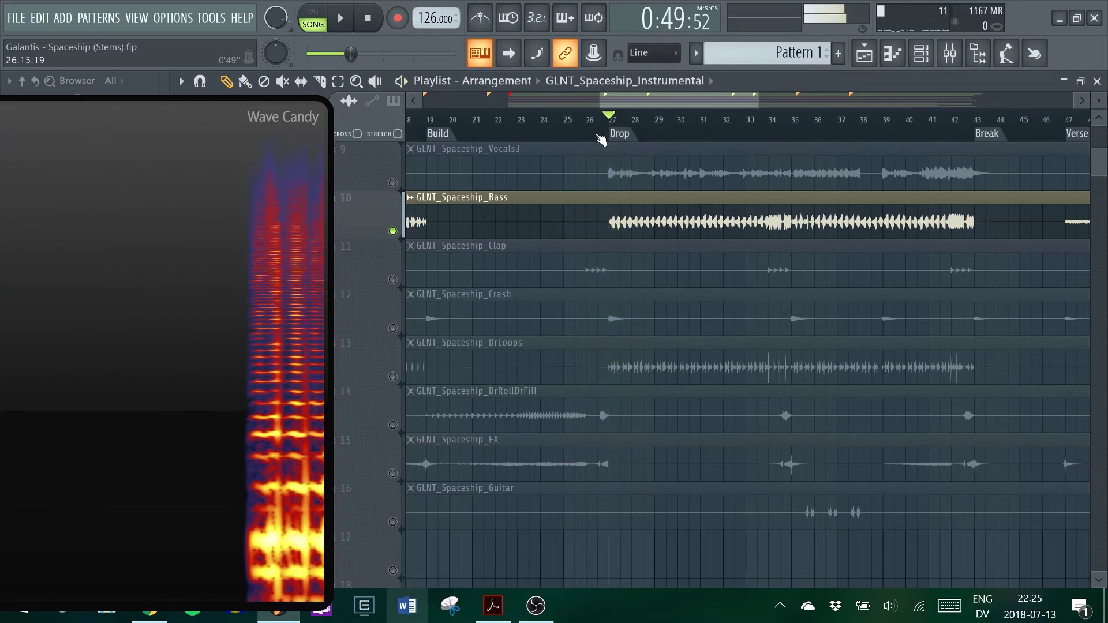
right_click(393, 232)
key("space")
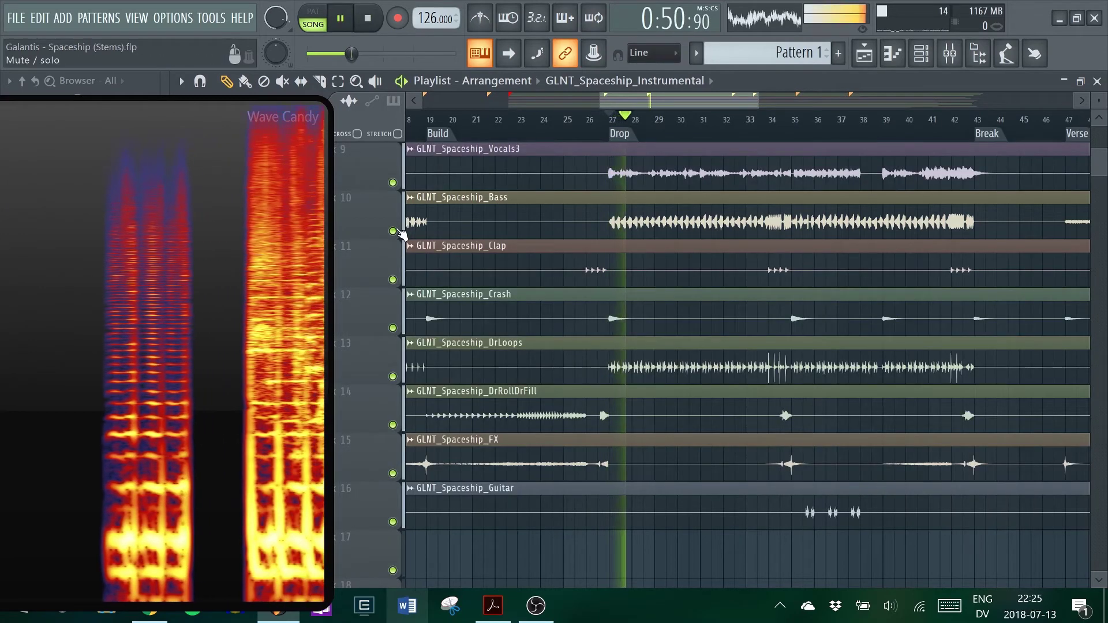
right_click(393, 231)
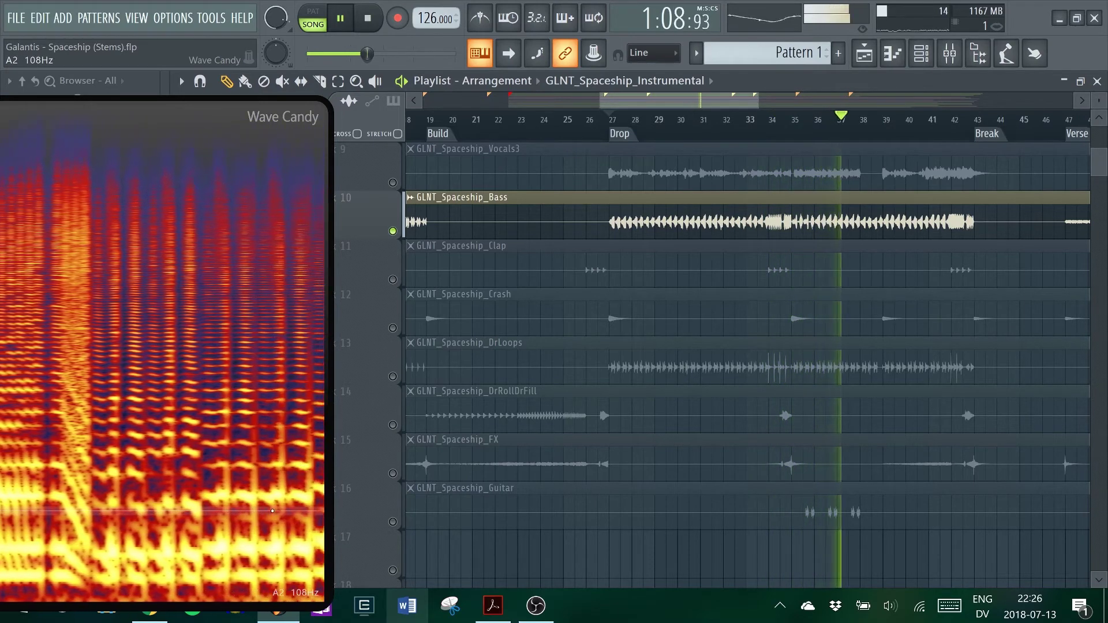
key("space")
Step: Enable the Kick stem alongside the Bass and play both from the first drop at bar 27
scroll(578, 370, "up", 3)
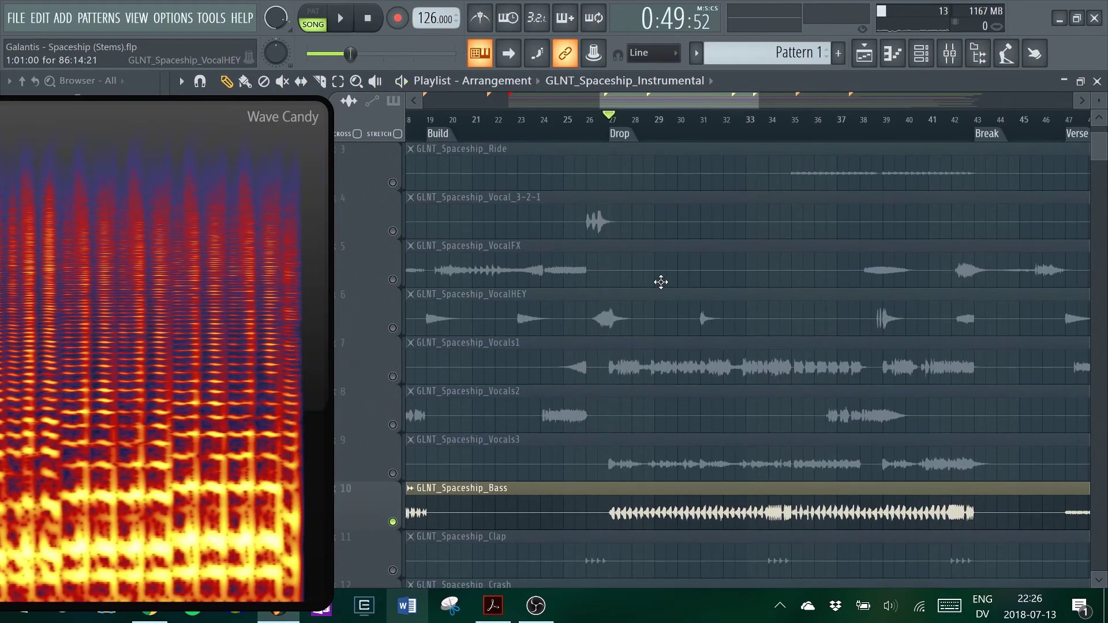
scroll(660, 282, "up", 1)
left_click(393, 182)
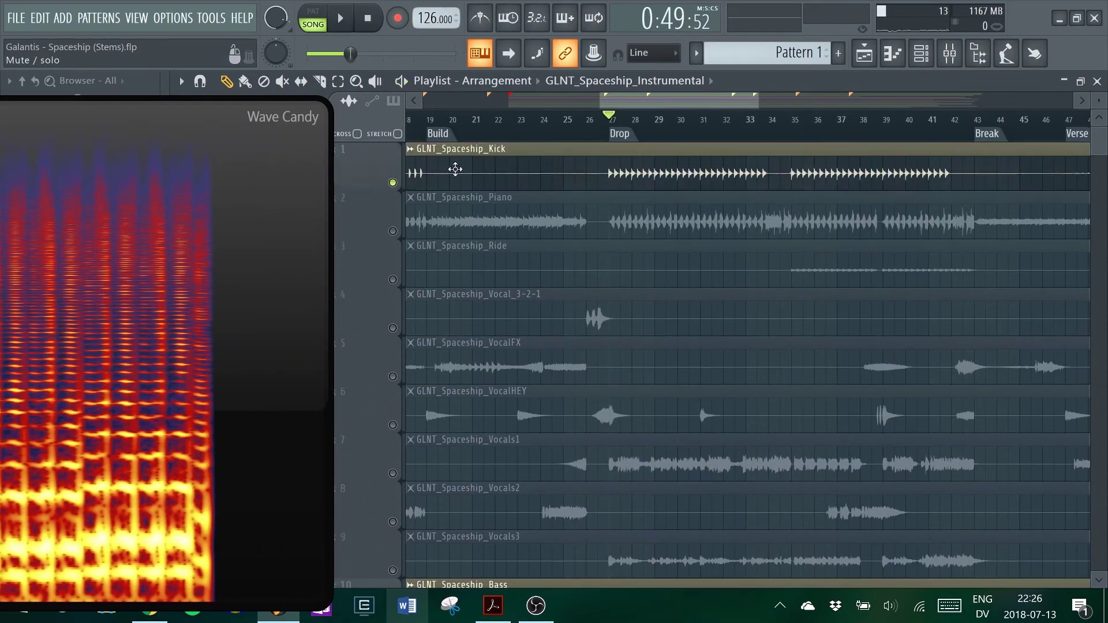
scroll(628, 209, "down", 4)
scroll(629, 208, "up", 3)
scroll(628, 210, "down", 2)
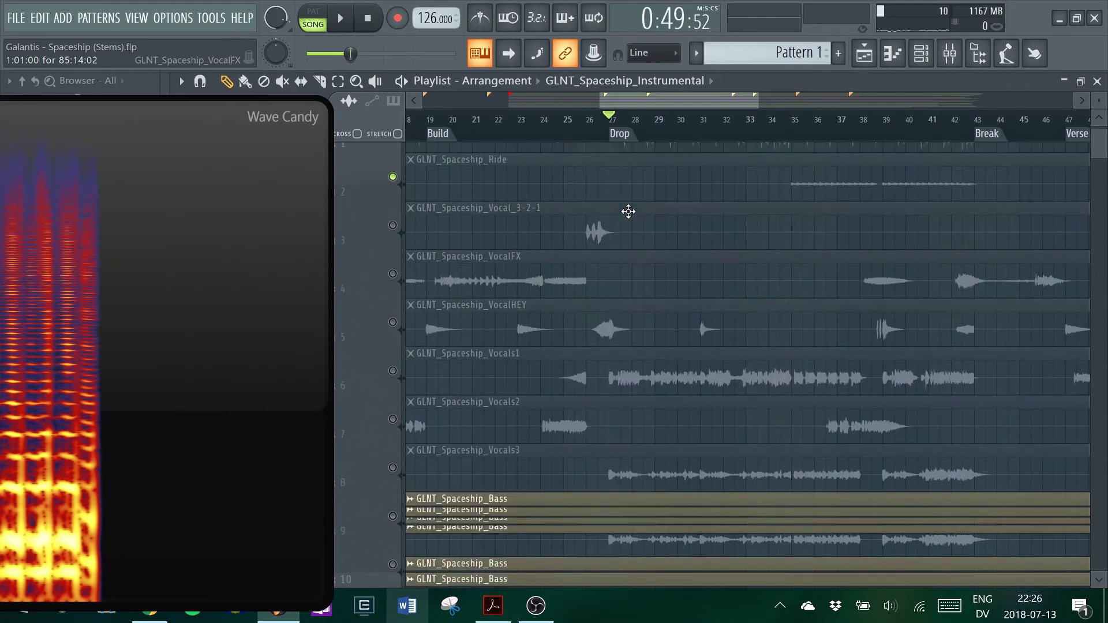
key("space")
scroll(399, 205, "up", 2)
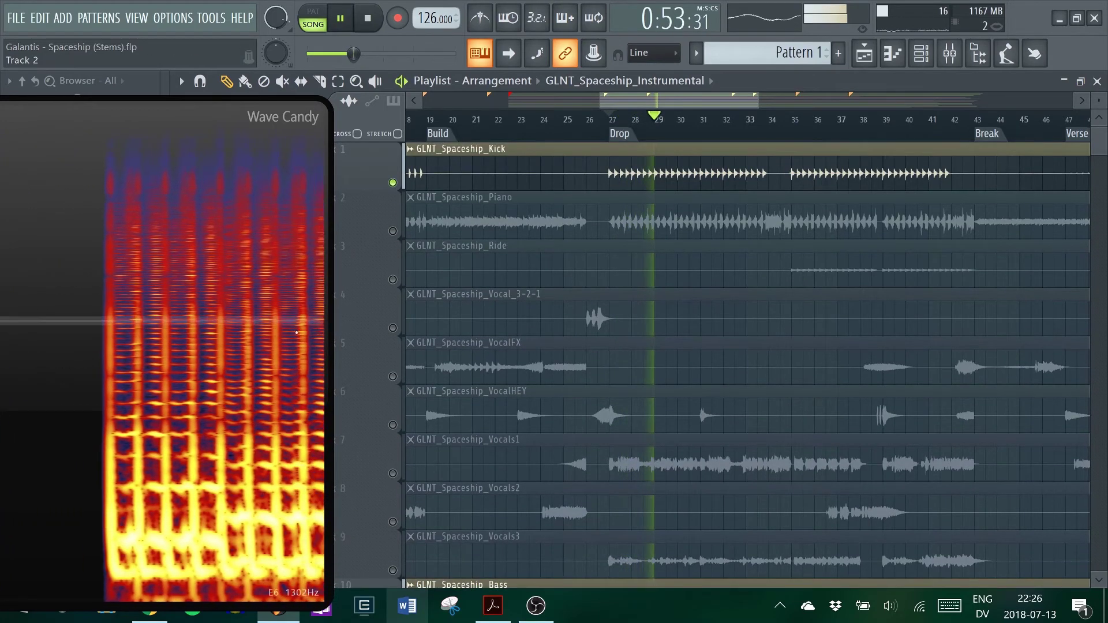
Step: Switch the Kick stem off, on and off again during playback to compare the Bass with and without it
left_click(393, 182)
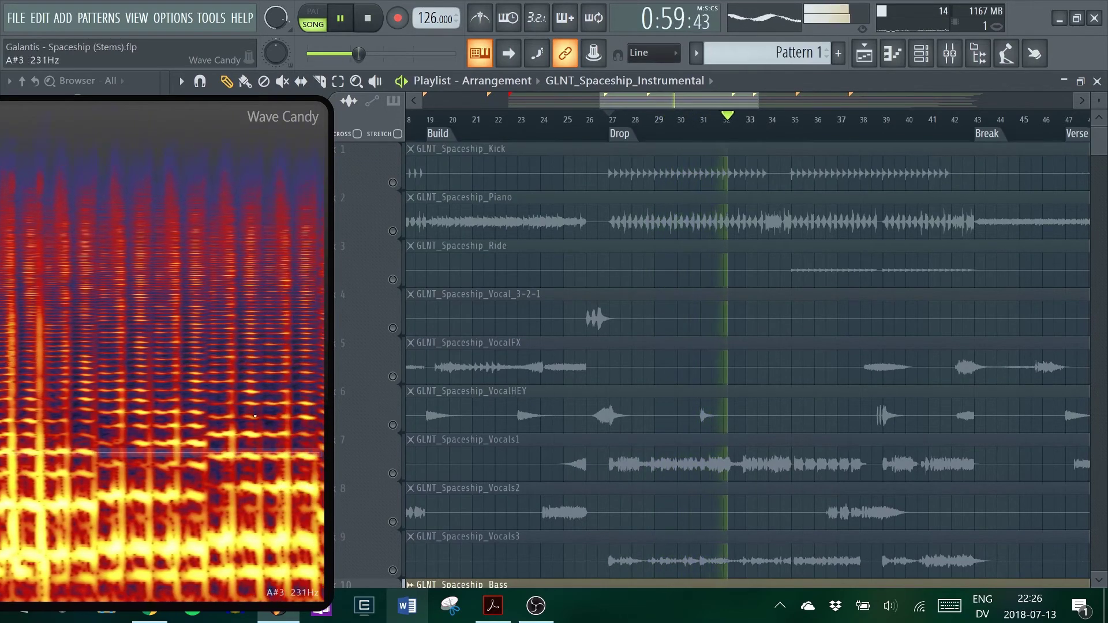
left_click(393, 183)
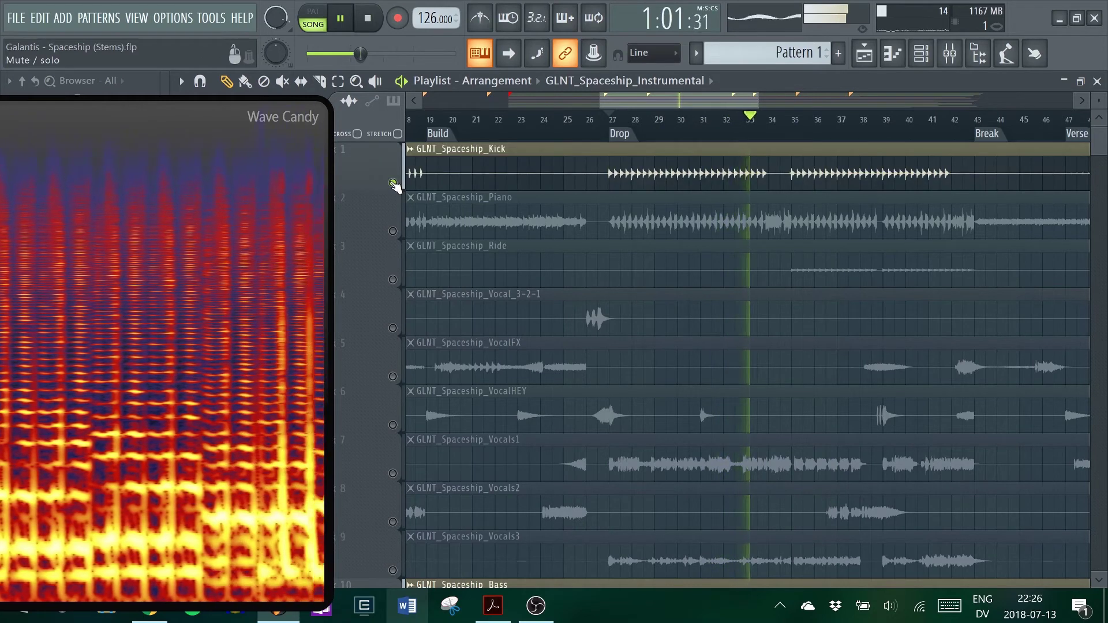
left_click(393, 183)
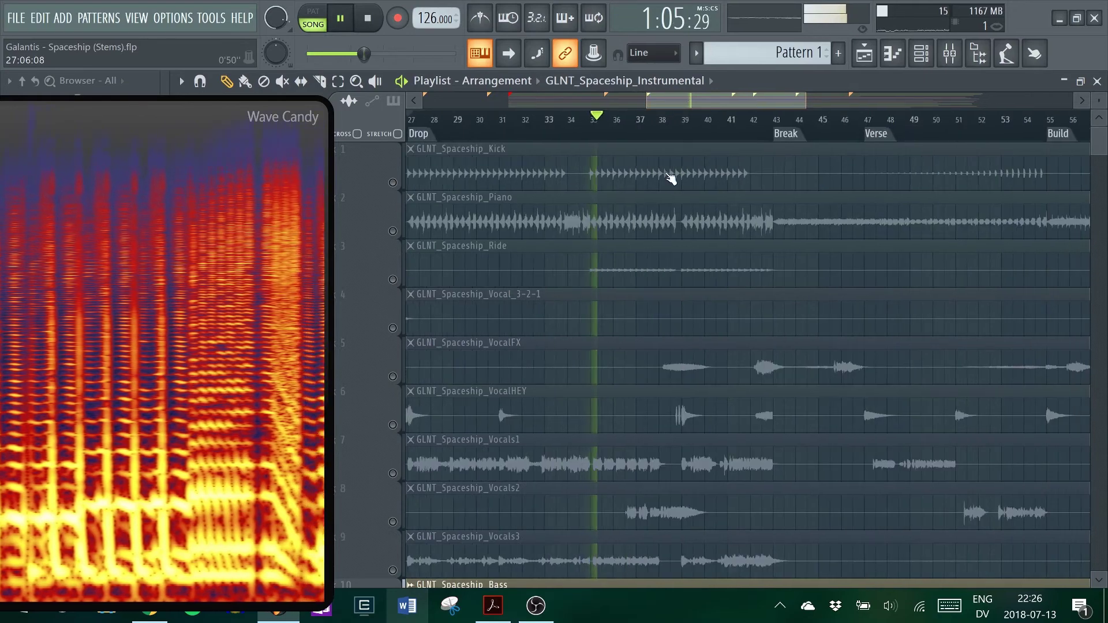
Step: Play the soloed Bass through the rest of the first drop, from the verse at bar 47, and from bars 50 and 52
scroll(648, 258, "down", 3)
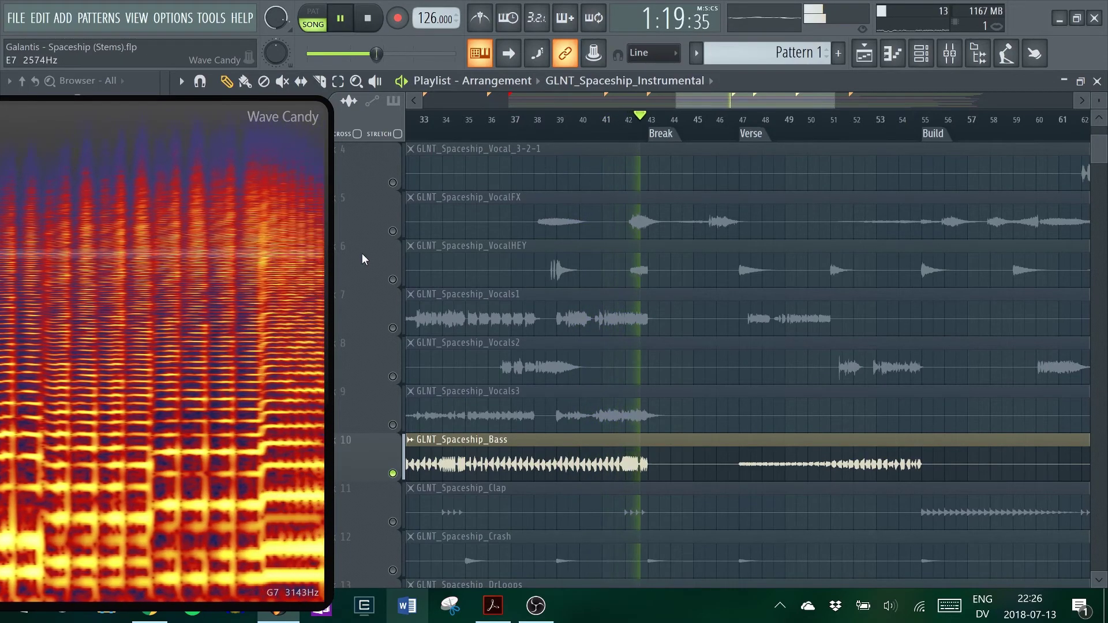
scroll(598, 247, "up", 2)
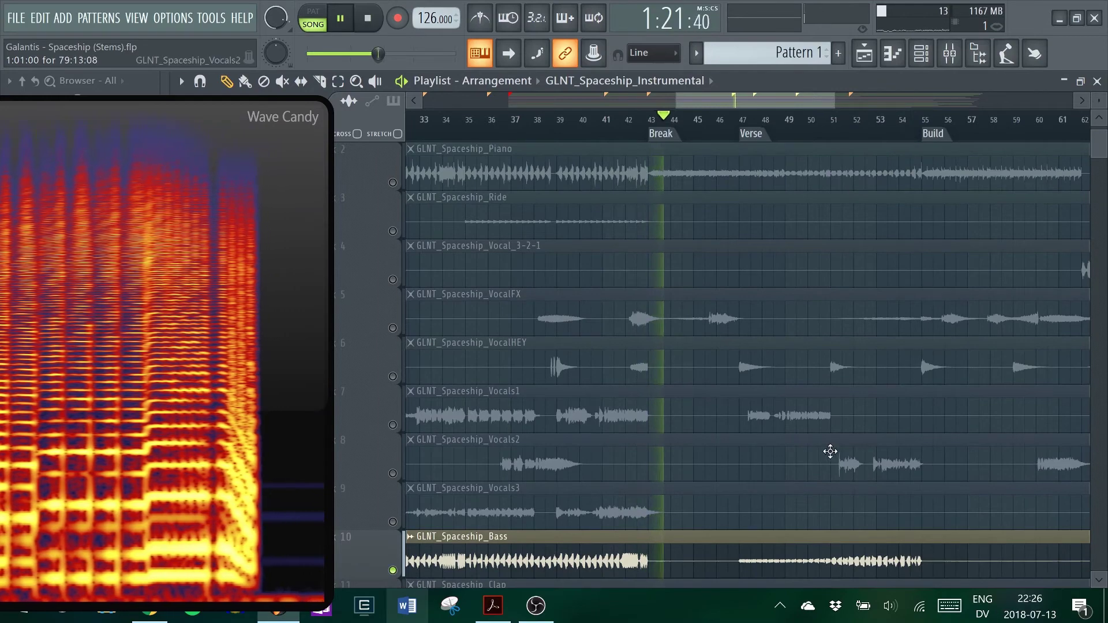
scroll(785, 277, "down", 2)
left_click(752, 130)
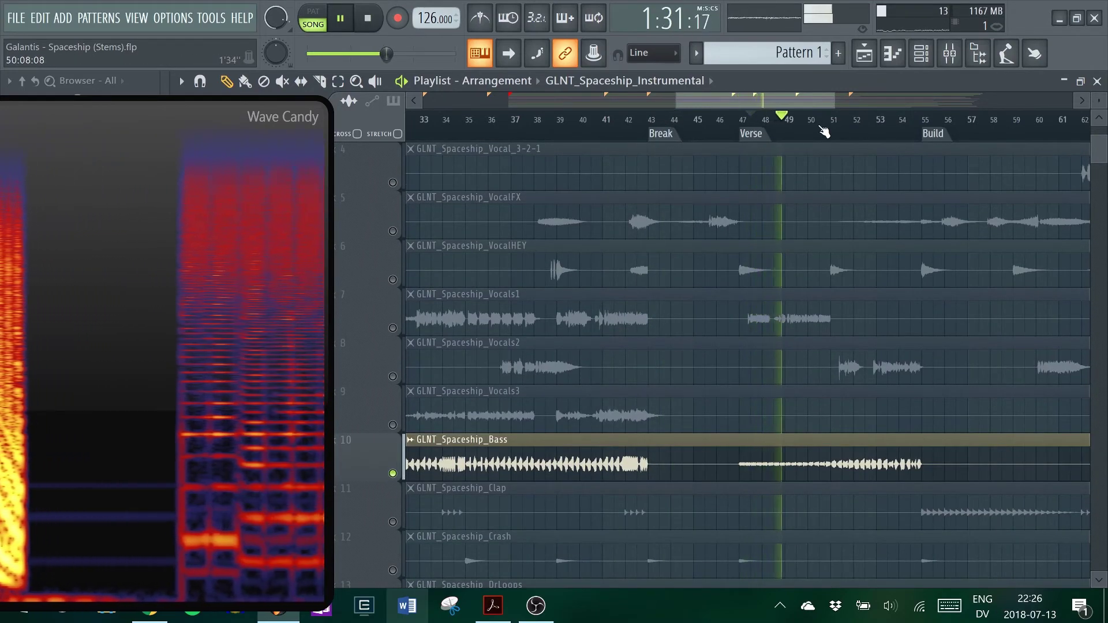
left_click(820, 128)
left_click(863, 127)
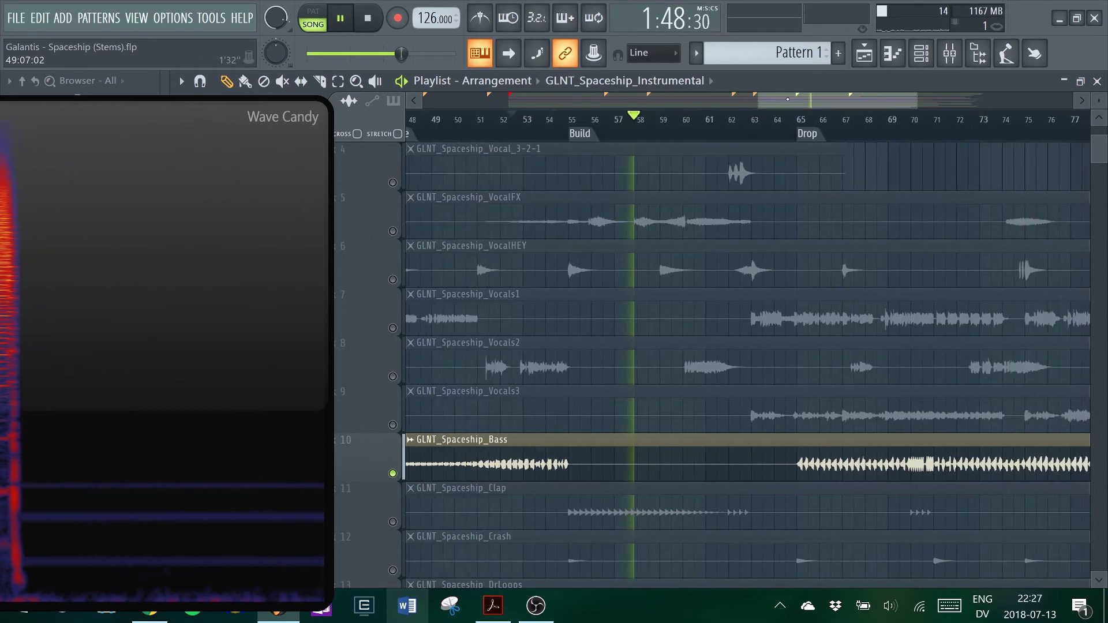
Step: Audition the soloed Bass in the second drop from bars 65, 69, 72, 77 and 85, examining its spectrum in Wave Candy
left_click(803, 122)
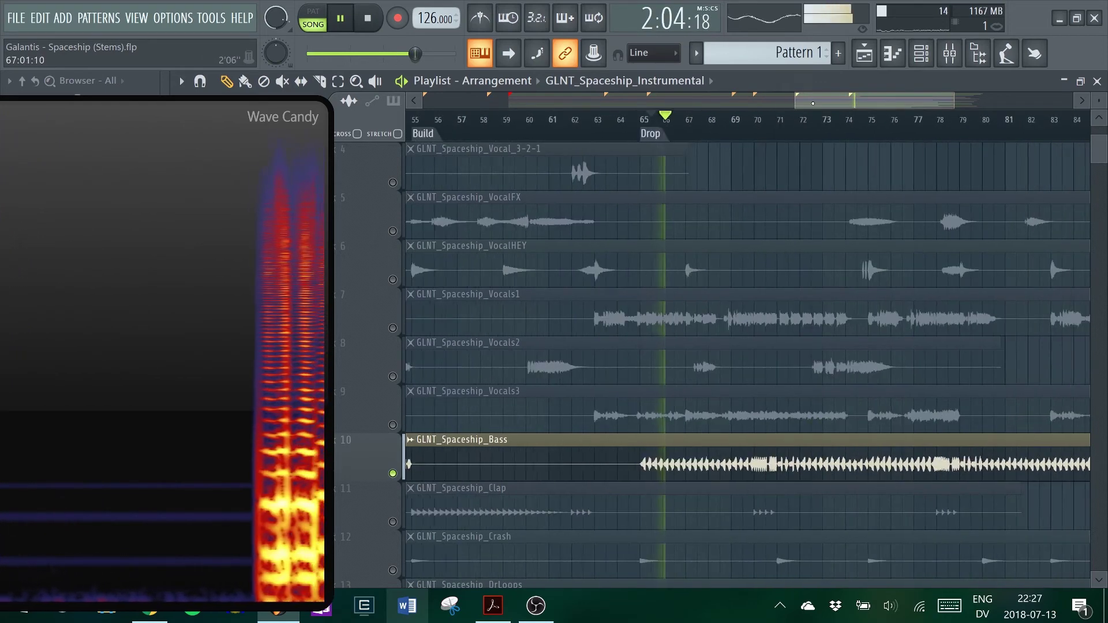
left_click(733, 133)
left_click(807, 134)
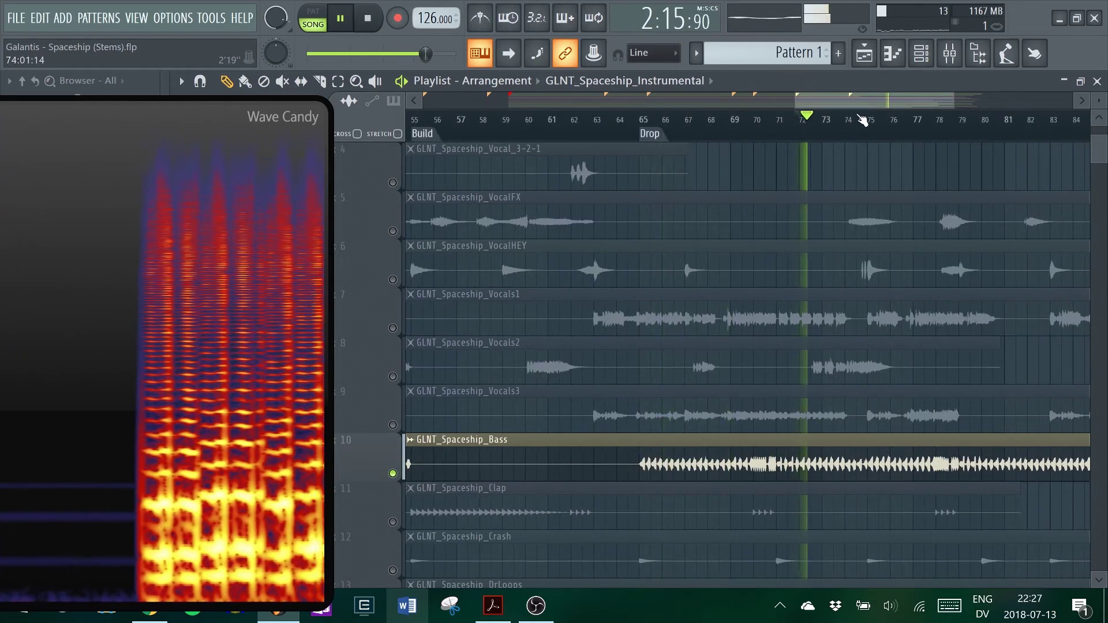
left_click(807, 130)
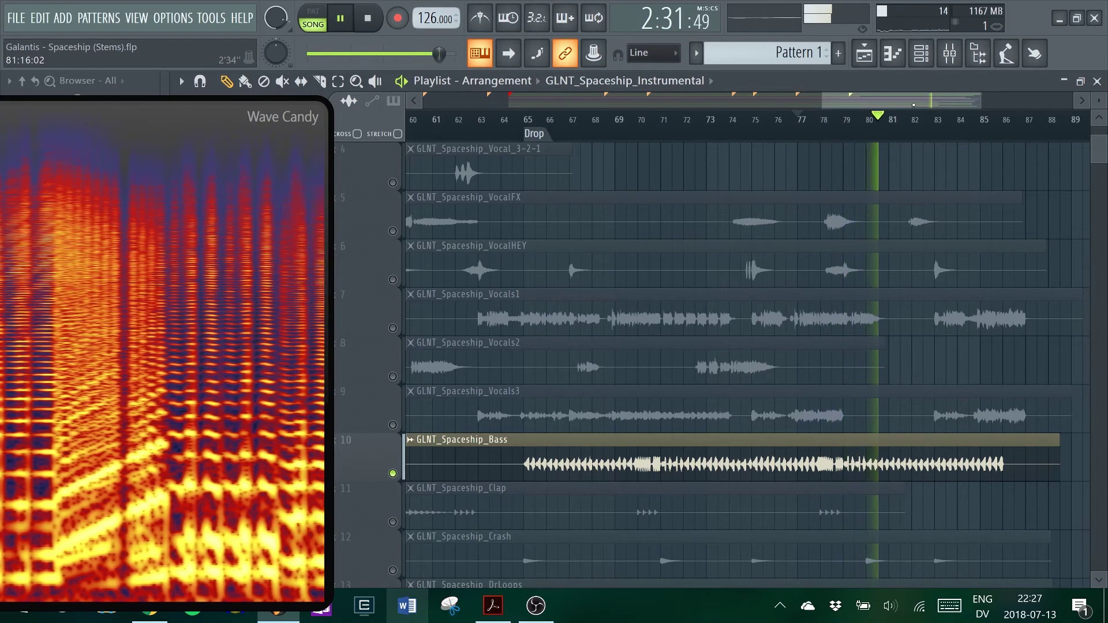
left_click(909, 125)
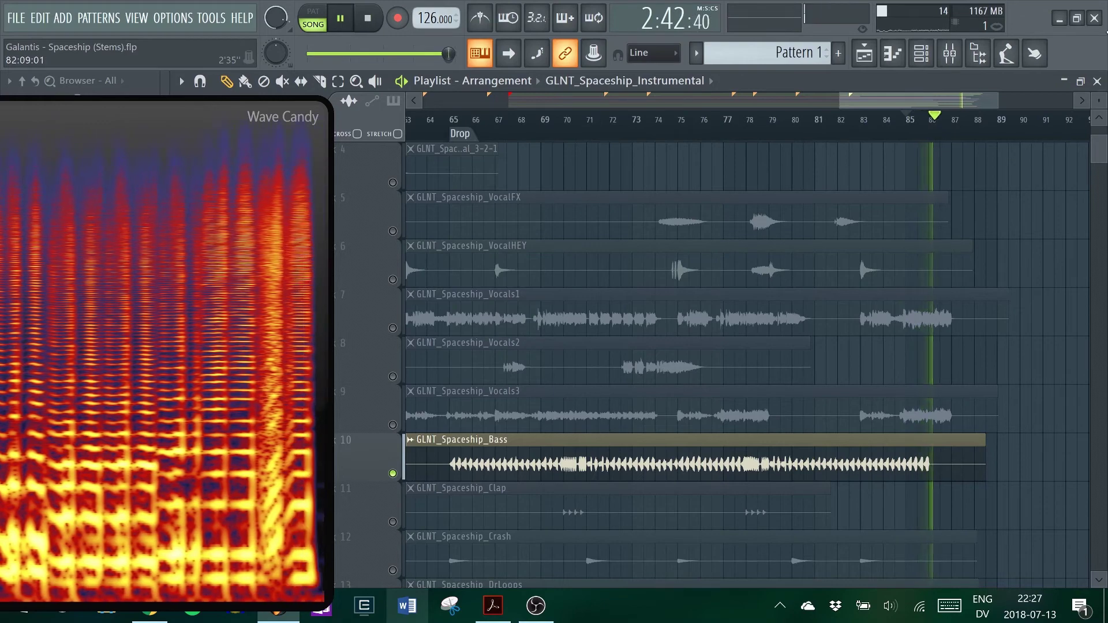
key("space")
Step: Solo the Clap stem in place of the Bass and play its fill from bar 42 to examine its spectrum
scroll(573, 426, "down", 2)
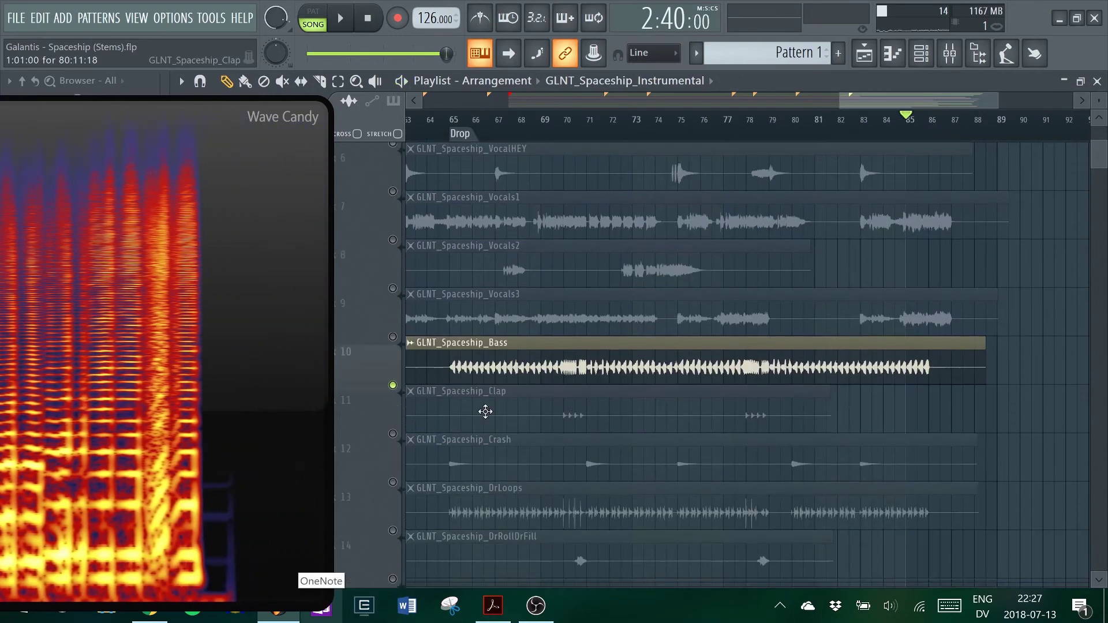
right_click(393, 425)
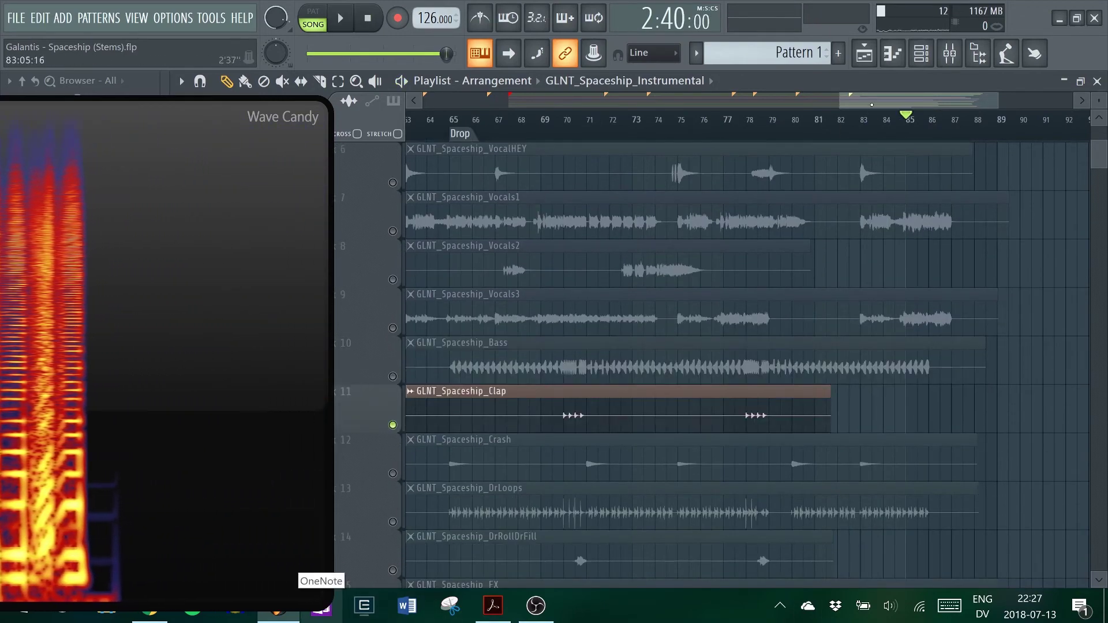
left_click_drag(871, 101, 698, 101)
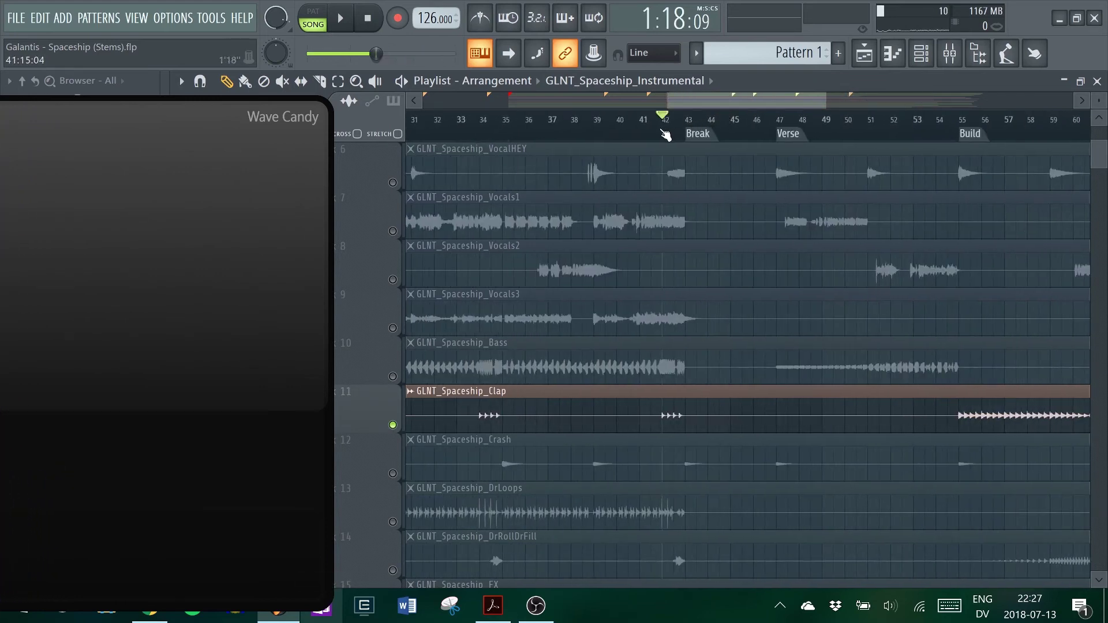
key("space")
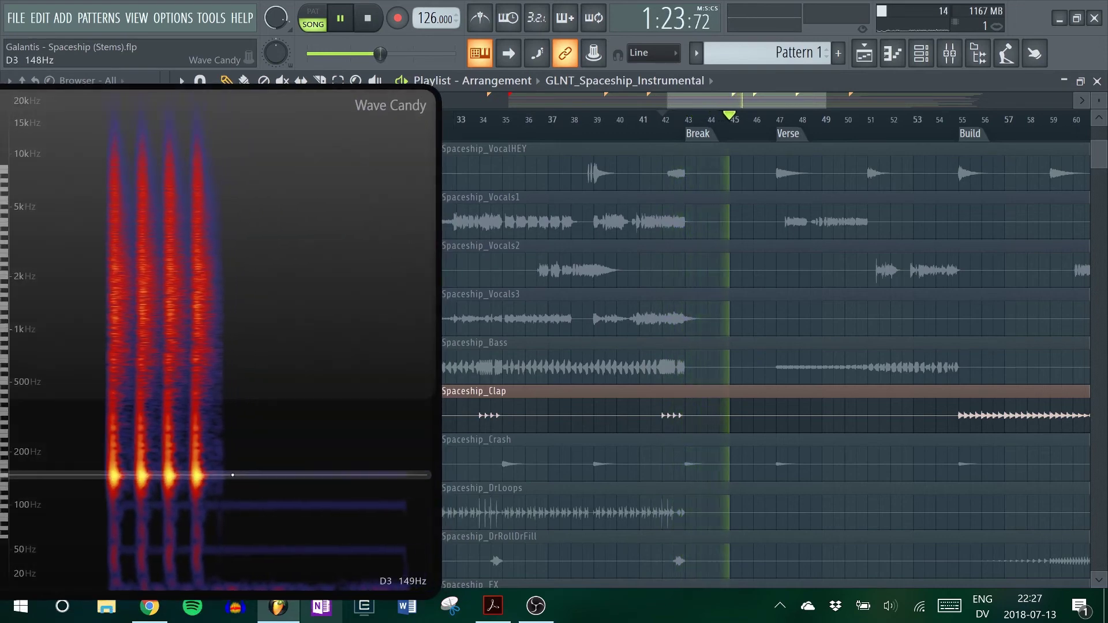
key("space")
Step: Play the soloed Clap stem from the second build at bar 55 and from bar 60
scroll(797, 118, "right", 3)
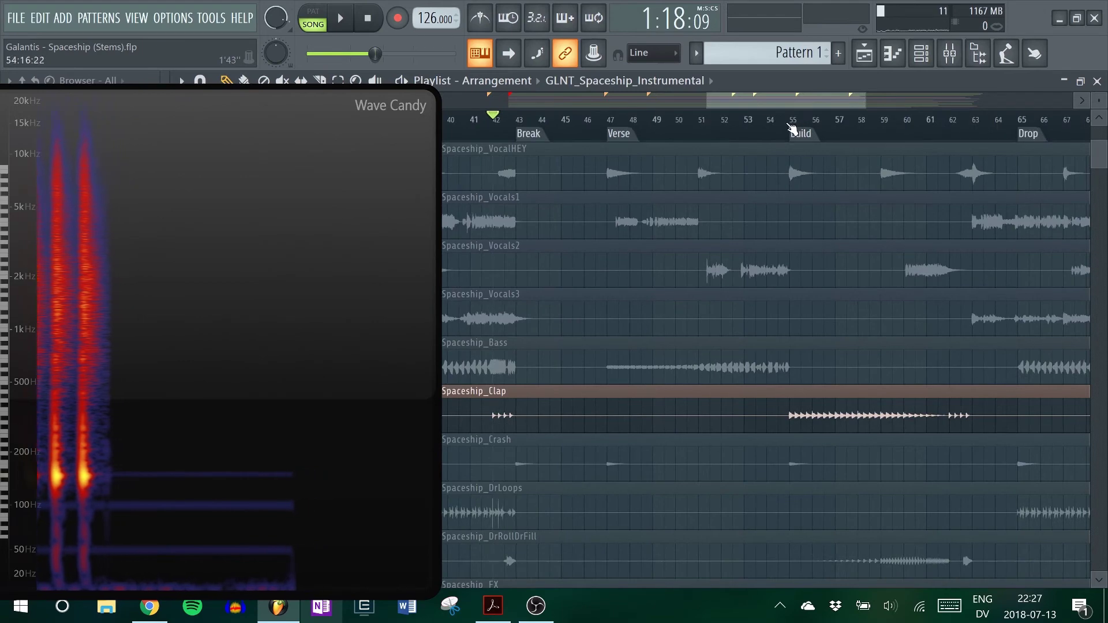
left_click(792, 129)
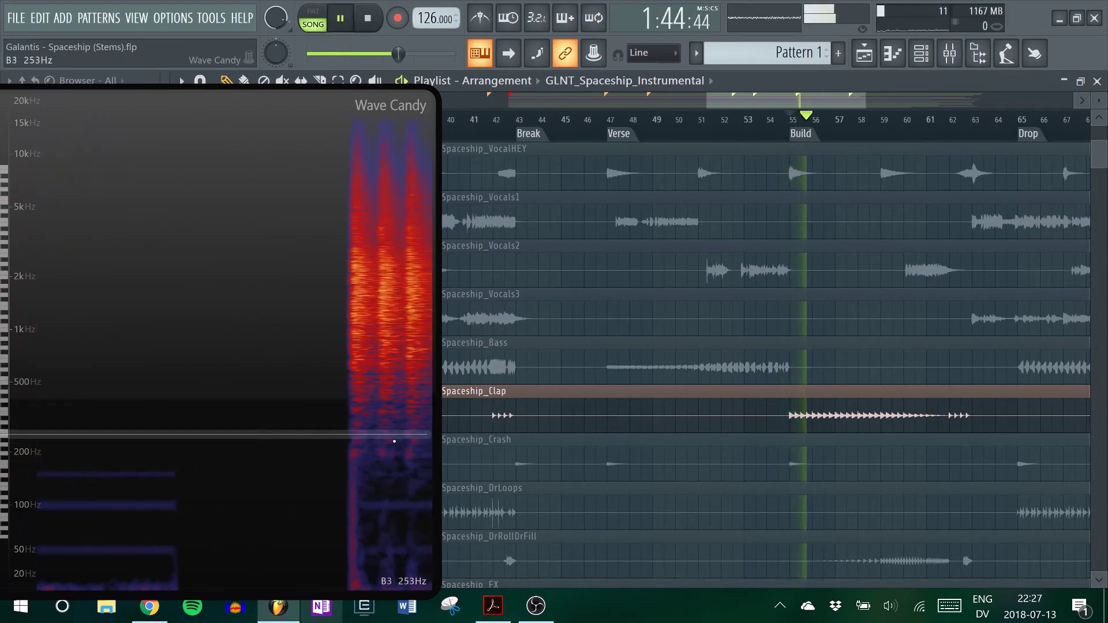
key("space")
left_click_drag(806, 98, 823, 98)
left_click(836, 118)
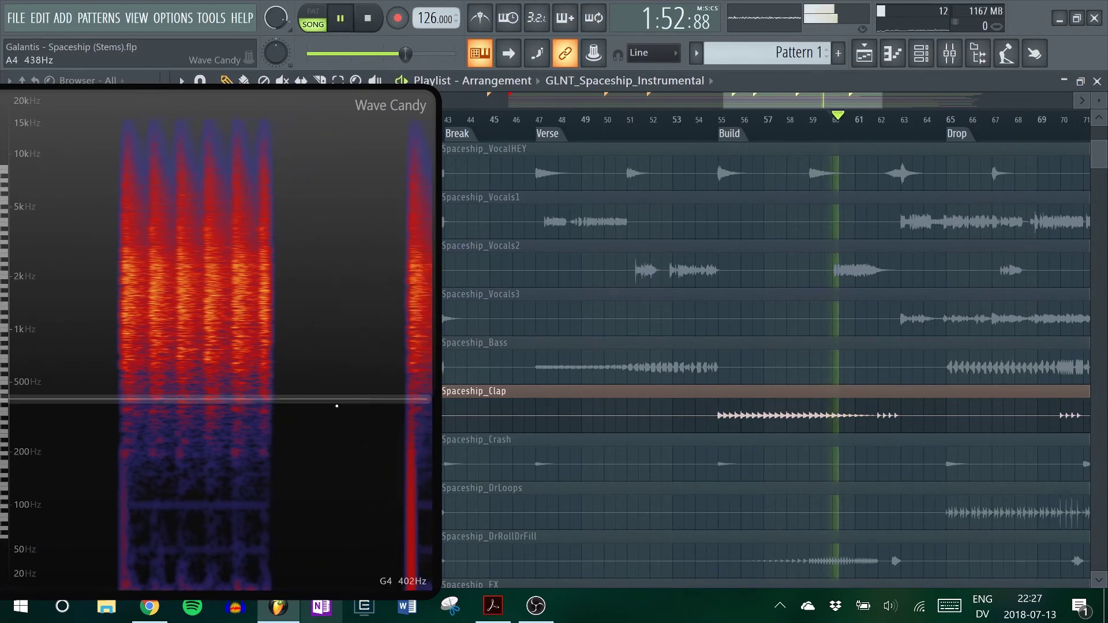
Step: Move the Wave Candy window clear of the track switches and unsolo the Clap stem to hear the full mix
left_click_drag(336, 402, 208, 417)
right_click(387, 423)
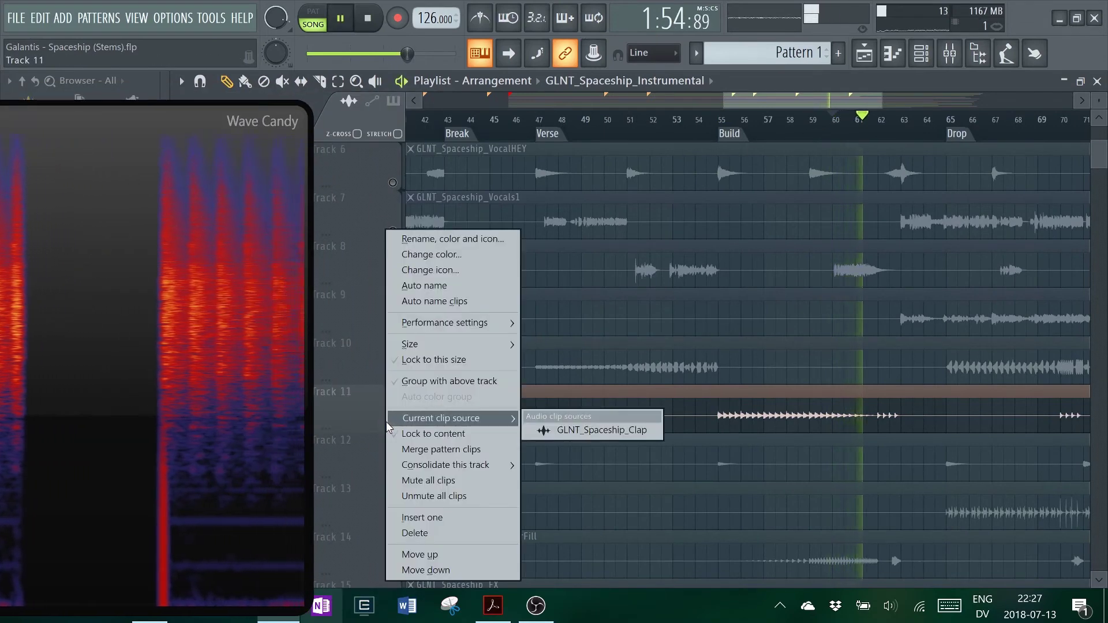
left_click(388, 427)
right_click(390, 425)
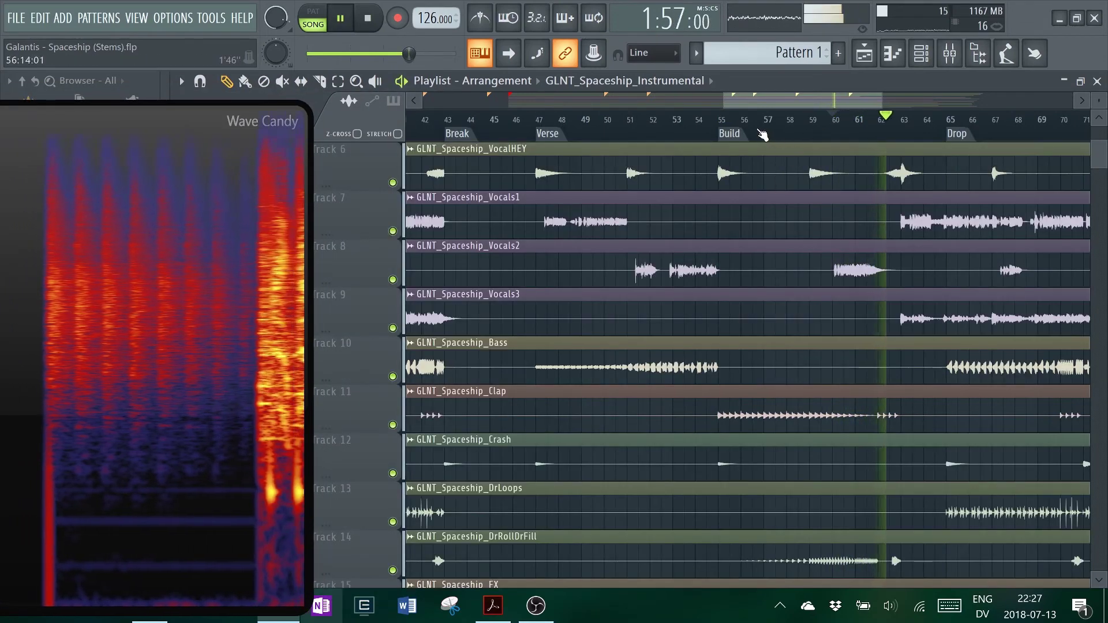
Step: Play the full mix of the second build from bars 56, 60 and 62, and solo the Clap stem again
left_click(763, 133)
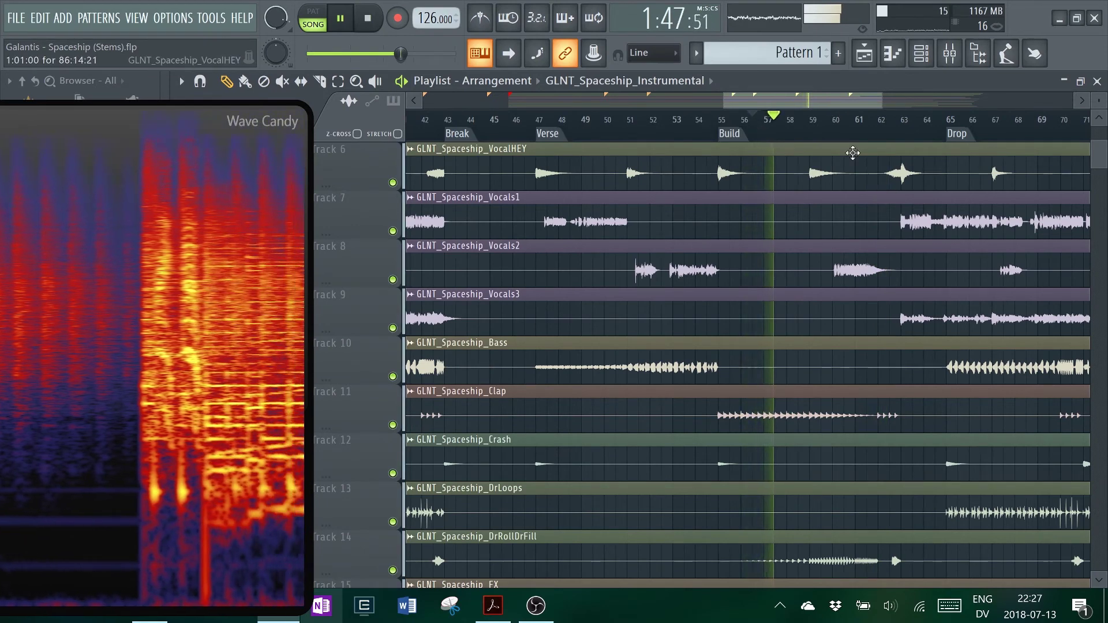
left_click(837, 135)
left_click(882, 136)
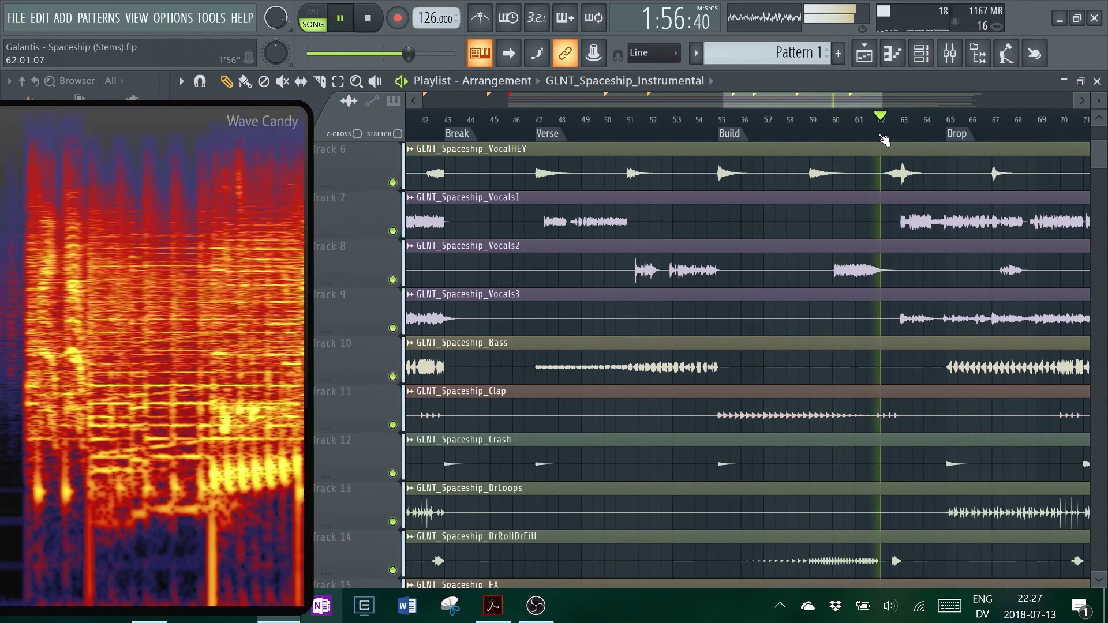
right_click(392, 425)
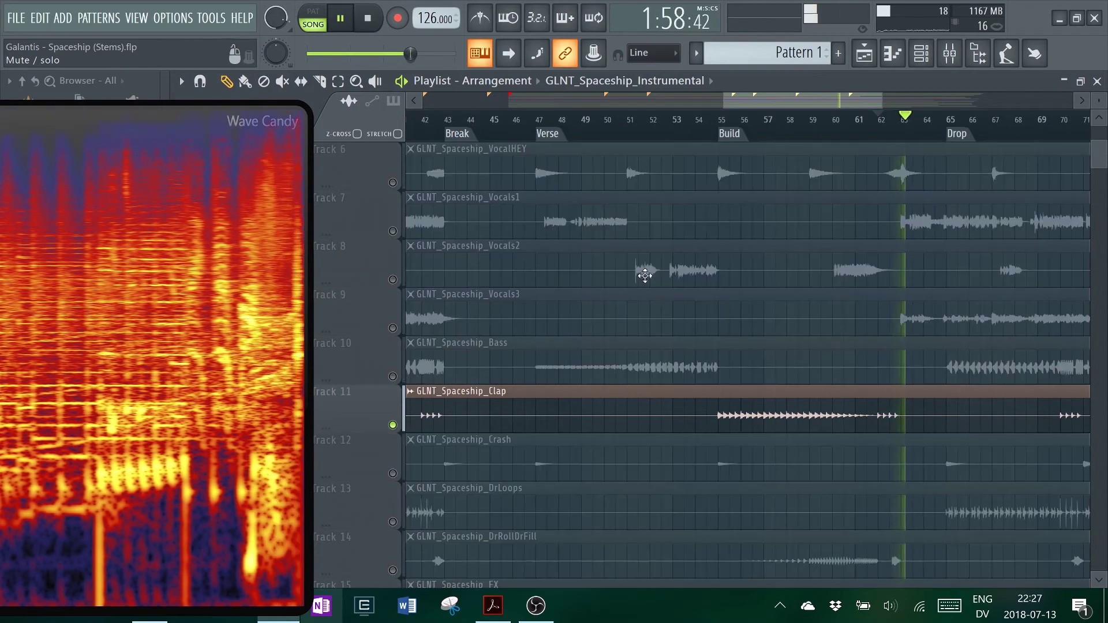
Step: Stop the Clap playback, solo the Crash stem instead and play its hits at bars 35 and 39
key("space")
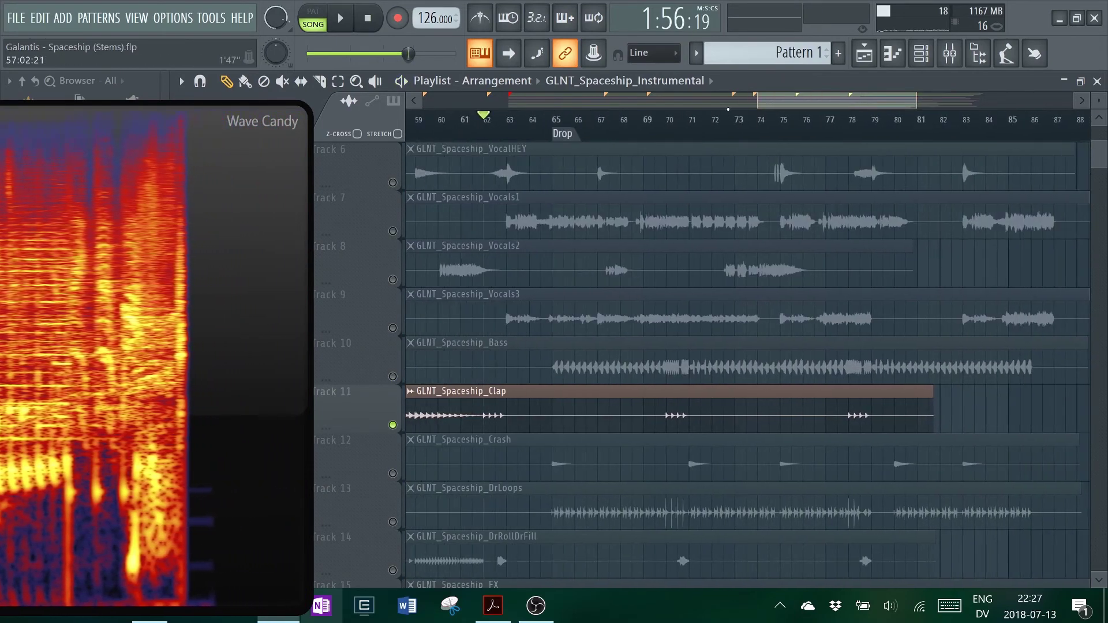
scroll(748, 358, "left", 10)
right_click(392, 473)
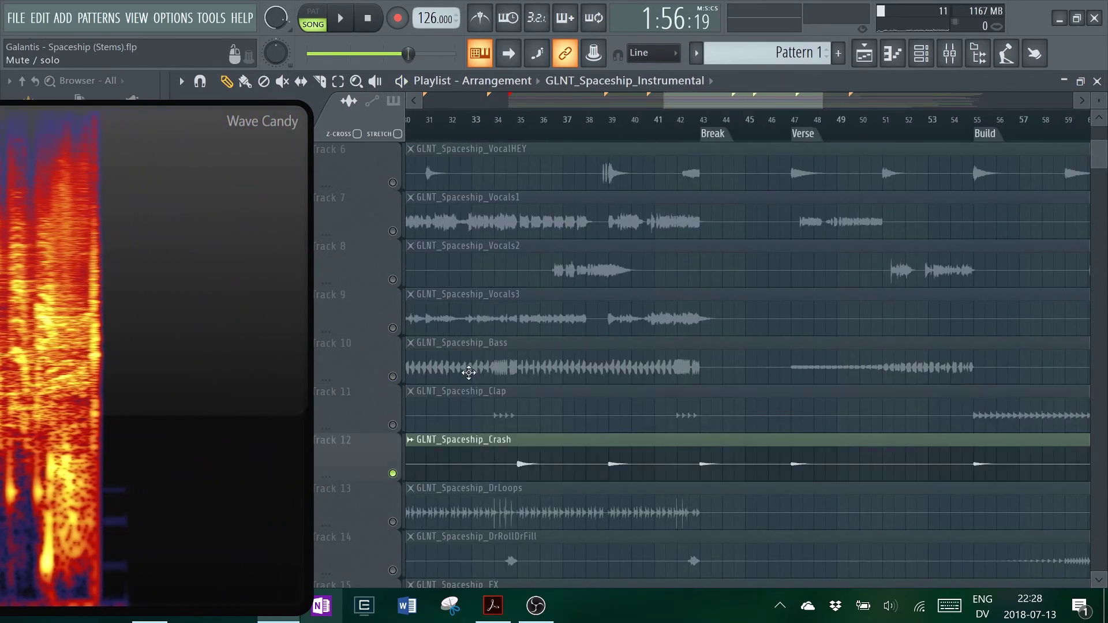
left_click(522, 124)
key("space")
key("space")
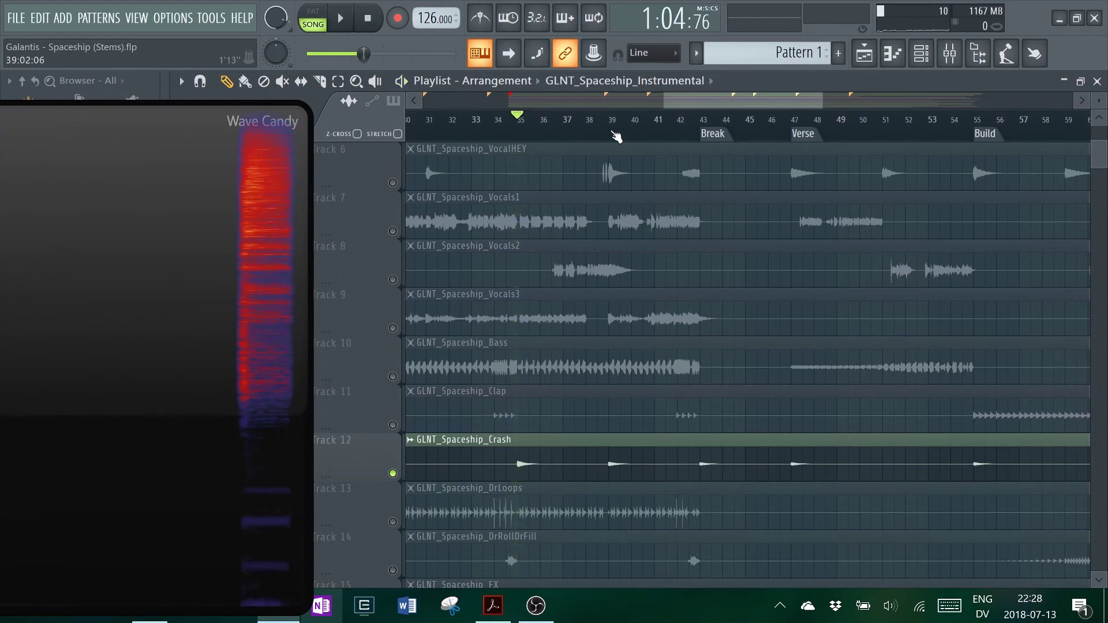
left_click(613, 123)
key("space")
key("space")
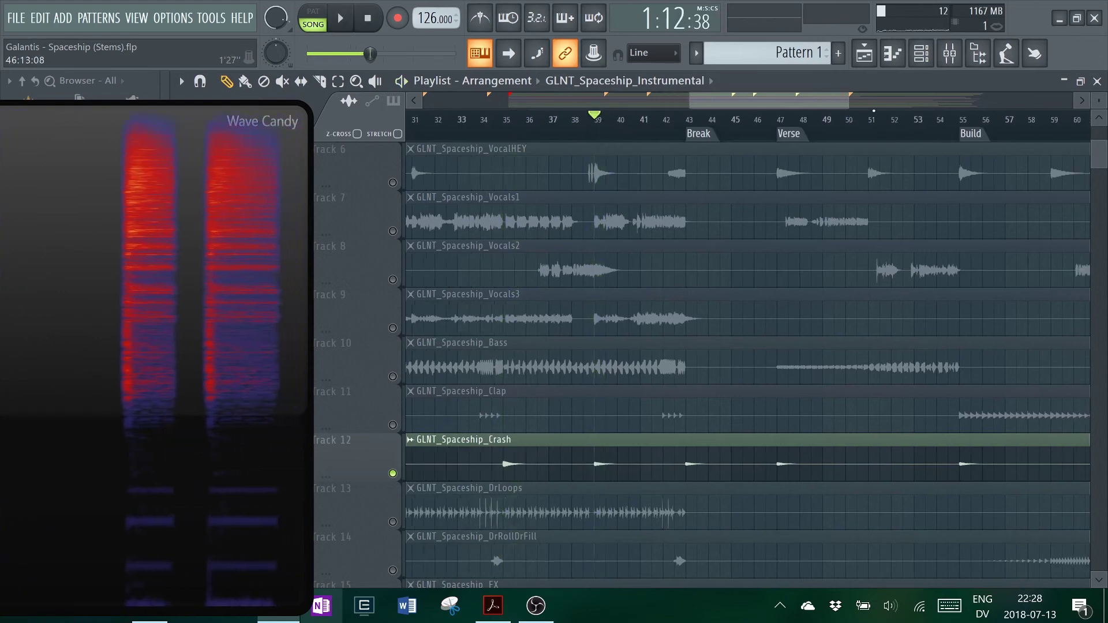
Step: Play the soloed Crash stem's hit at bar 71 in the second drop to examine its spectrum
scroll(747, 357, "right", 8)
left_click(768, 123)
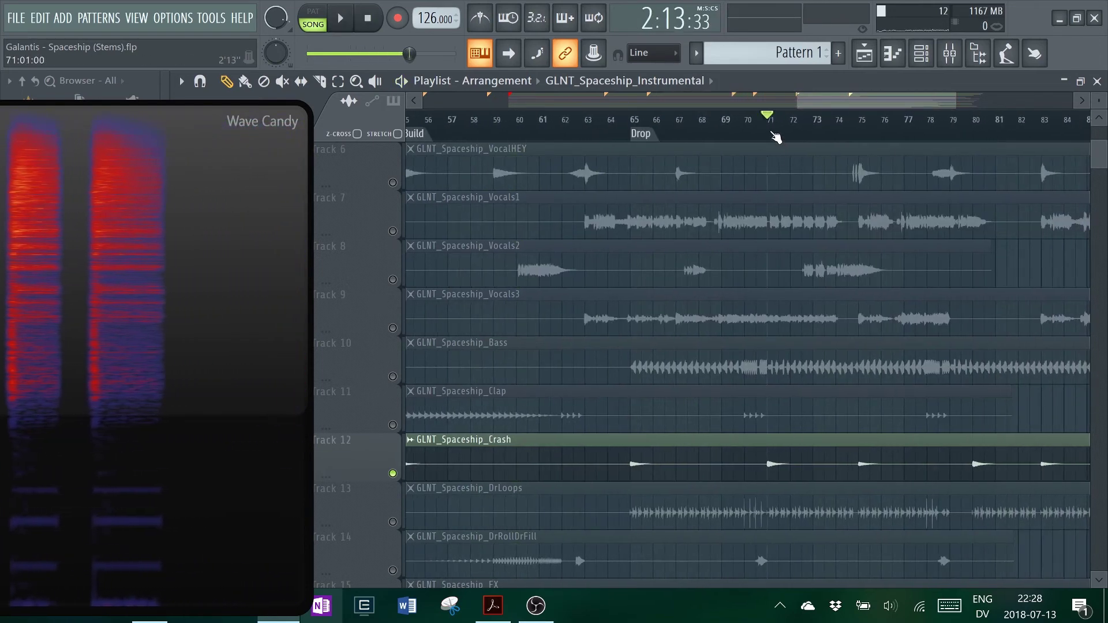
key("space")
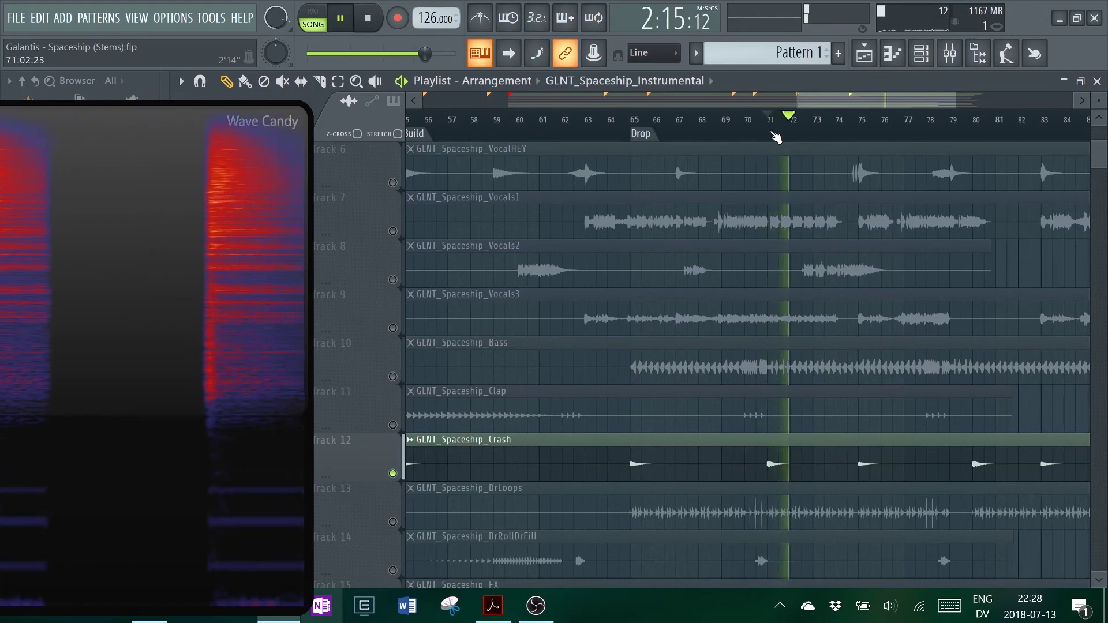
key("space")
scroll(775, 136, "right", 3)
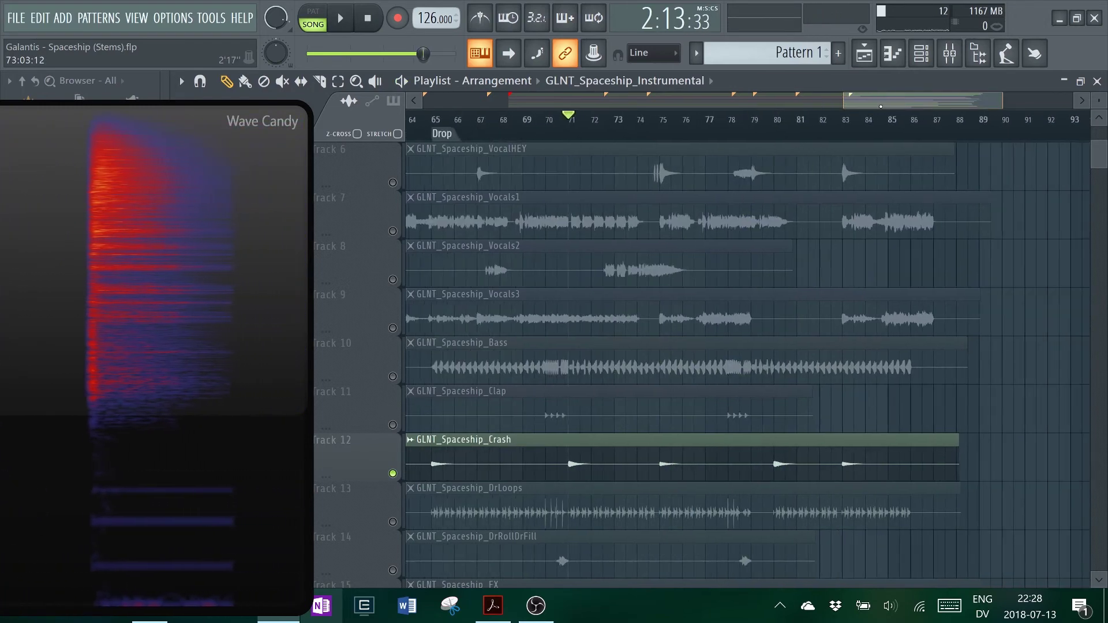
Step: Unsolo the Crash stem and play the full mix of the second drop from bars 65 and 70
scroll(747, 340, "left", 3)
right_click(392, 474)
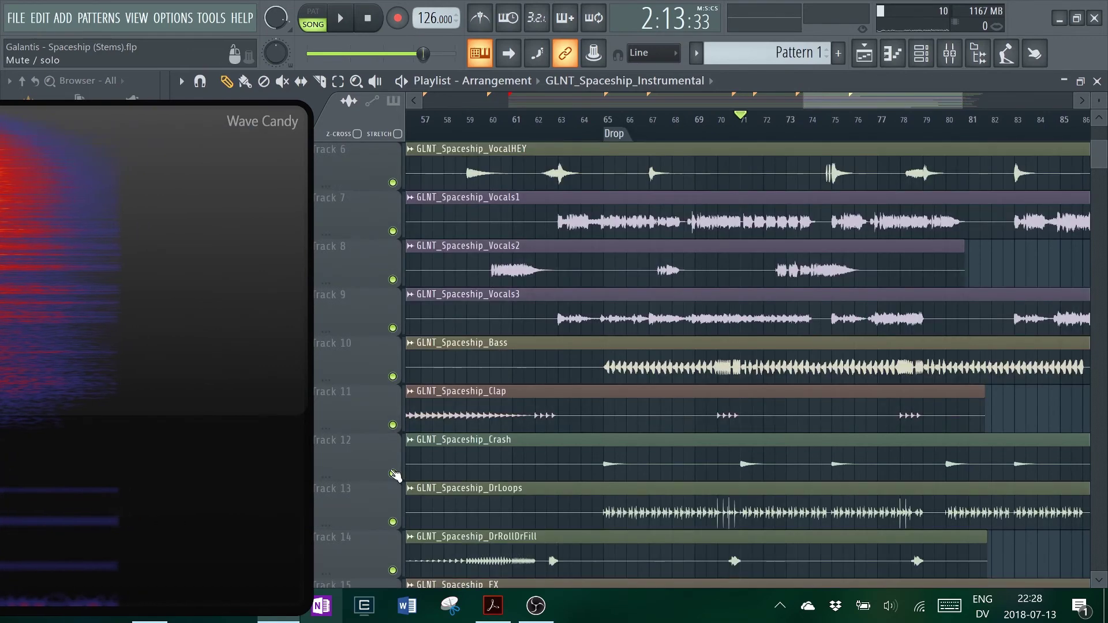
left_click(616, 133)
key("space")
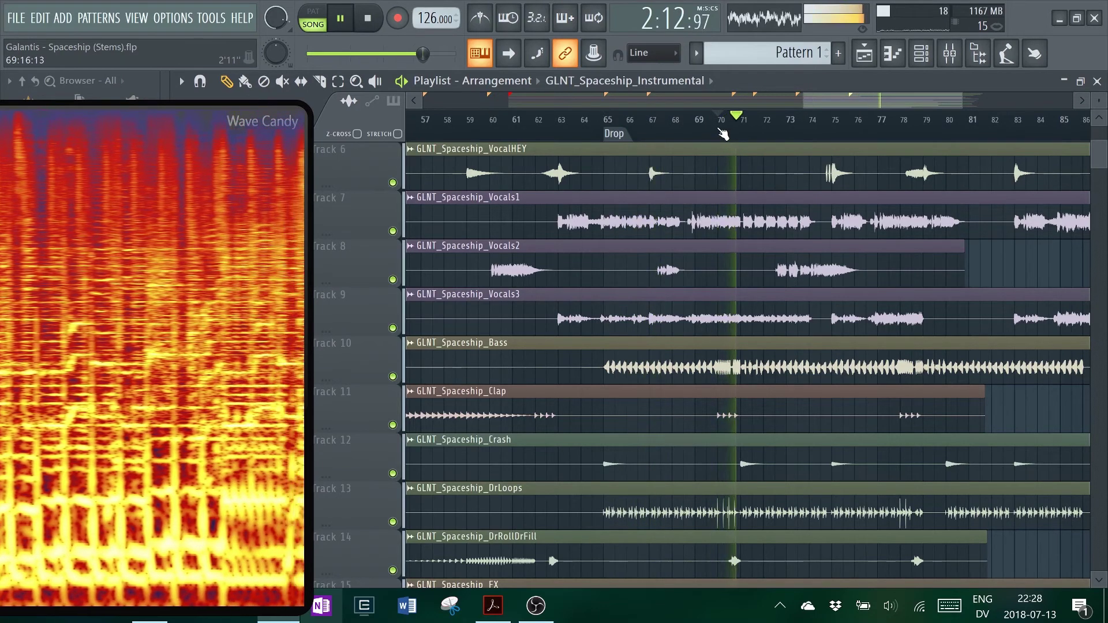
key("space")
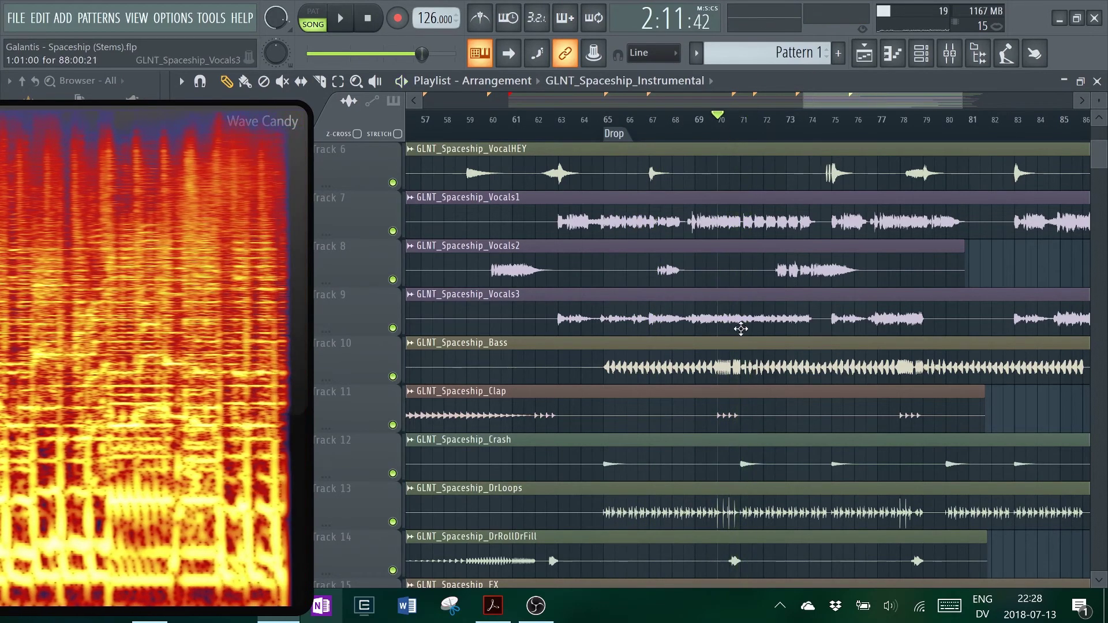
Step: Solo the DrLoops stem and play it from the first drop at bar 27 through the fill at bar 34
scroll(741, 328, "up", 4)
scroll(733, 404, "down", 5)
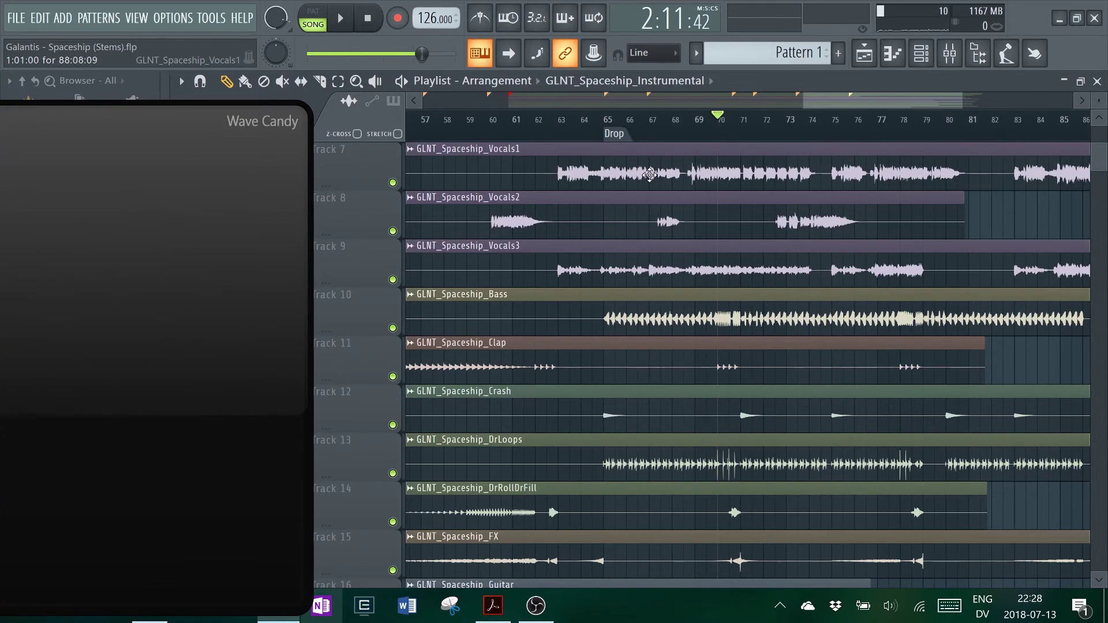
scroll(623, 136, "down", 3)
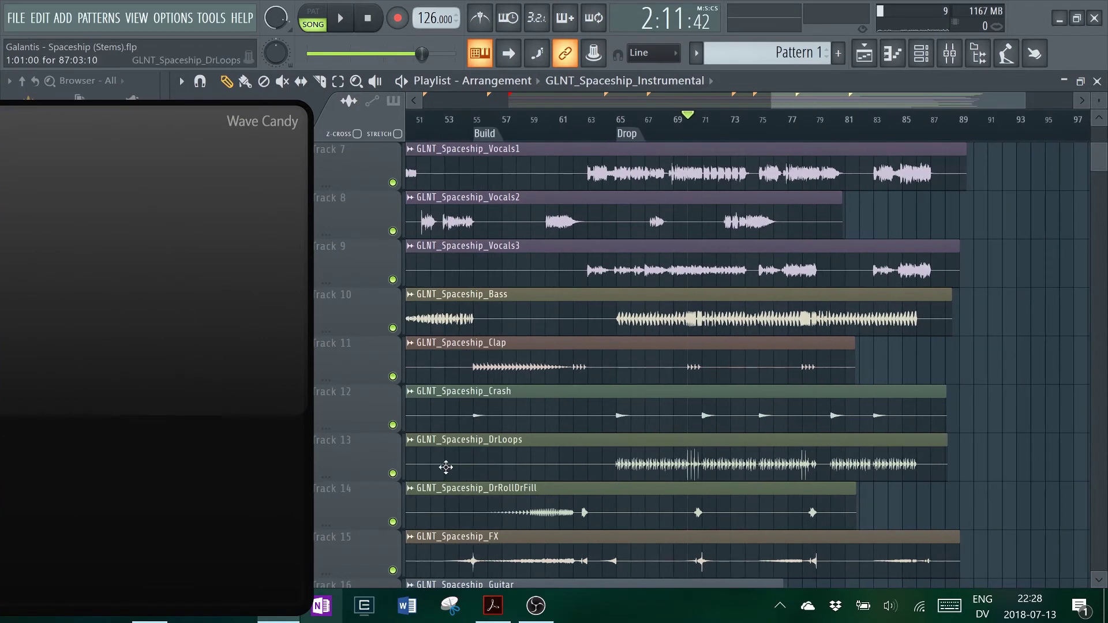
left_click(392, 474, "ctrl")
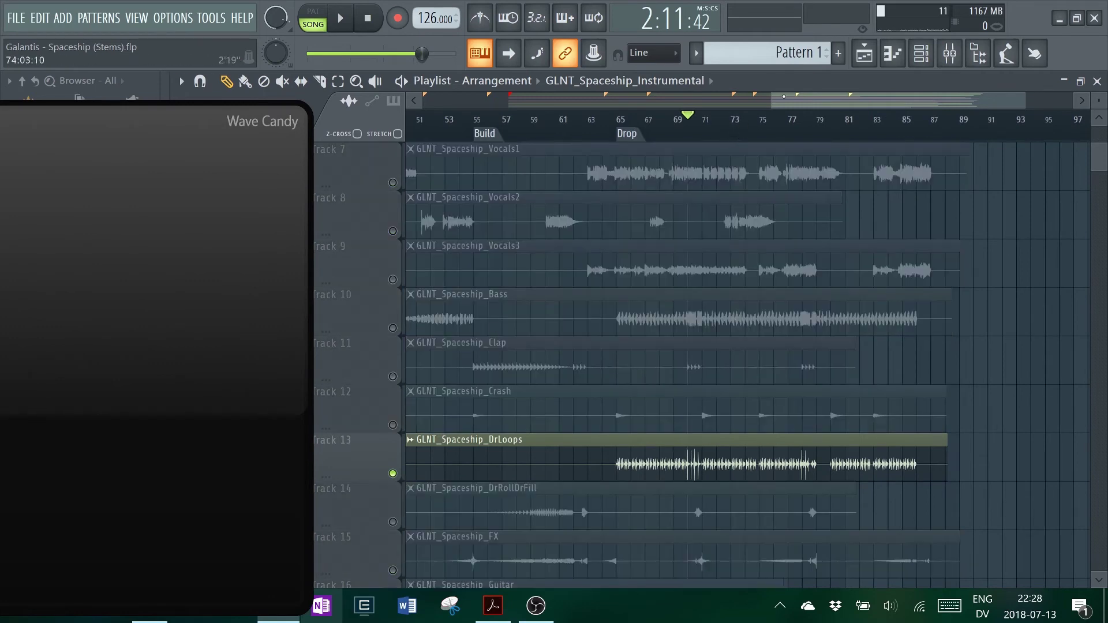
scroll(700, 158, "left", 4)
scroll(616, 124, "left", 4)
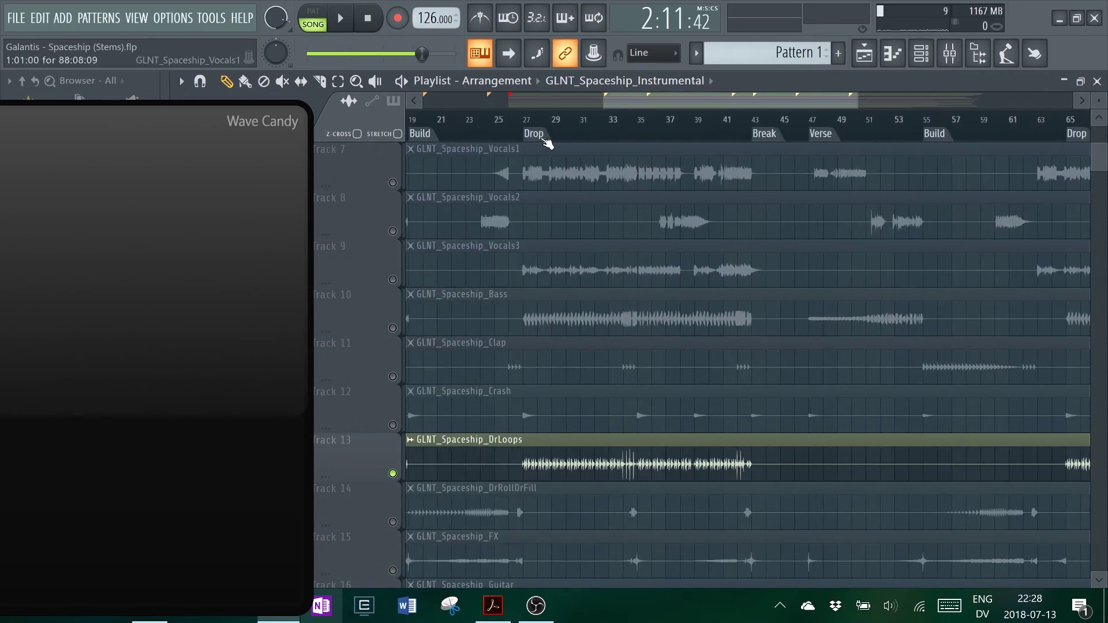
left_click(527, 122)
key("space")
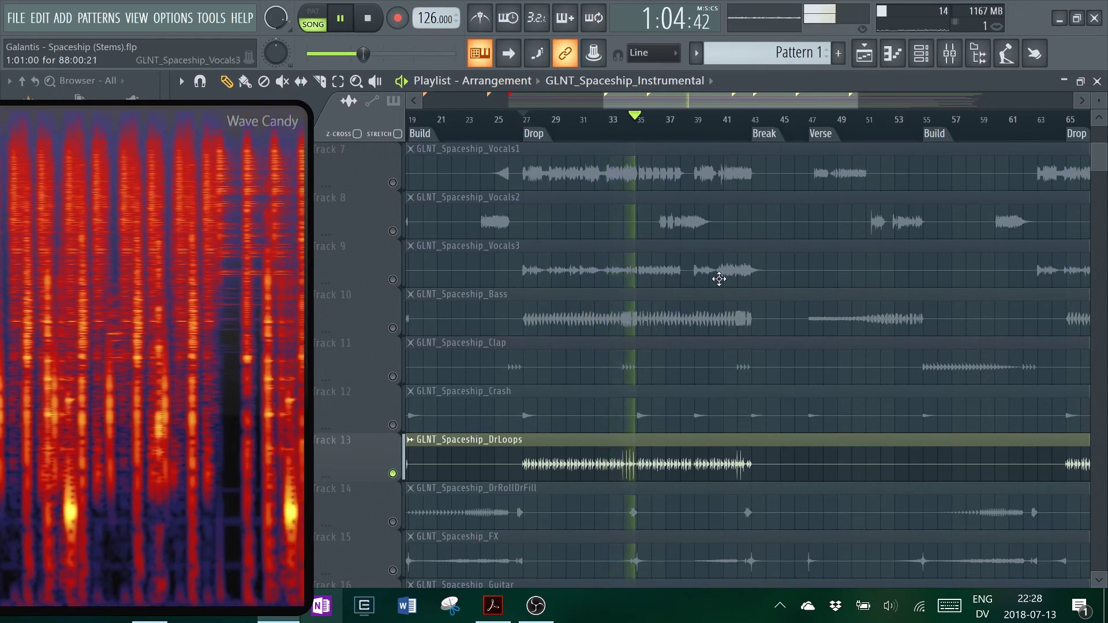
key("space")
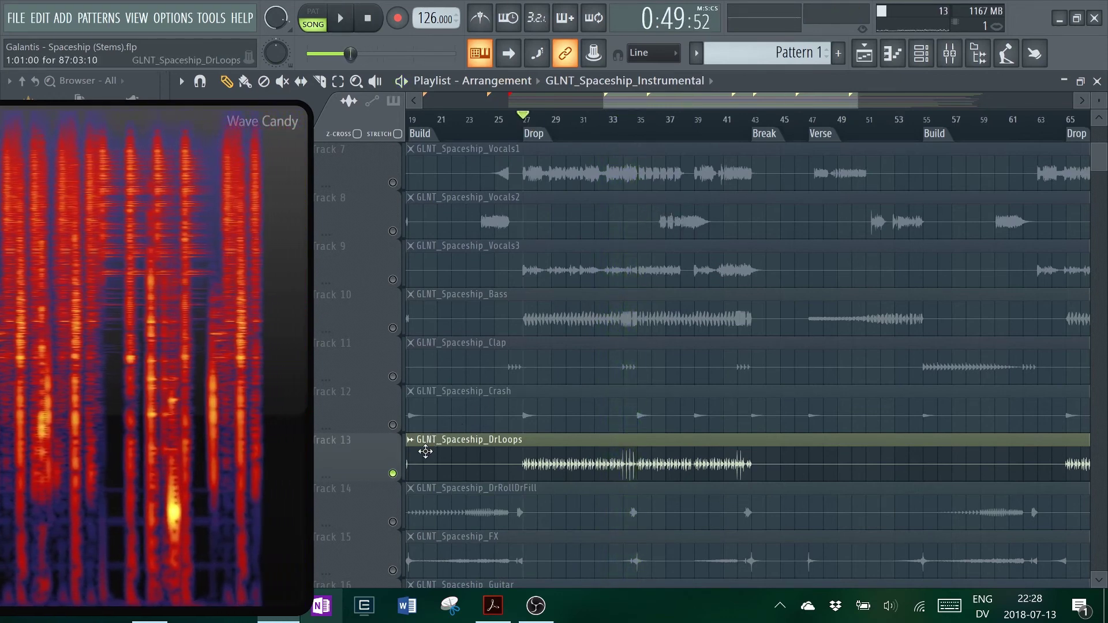
scroll(535, 272, "up", 4)
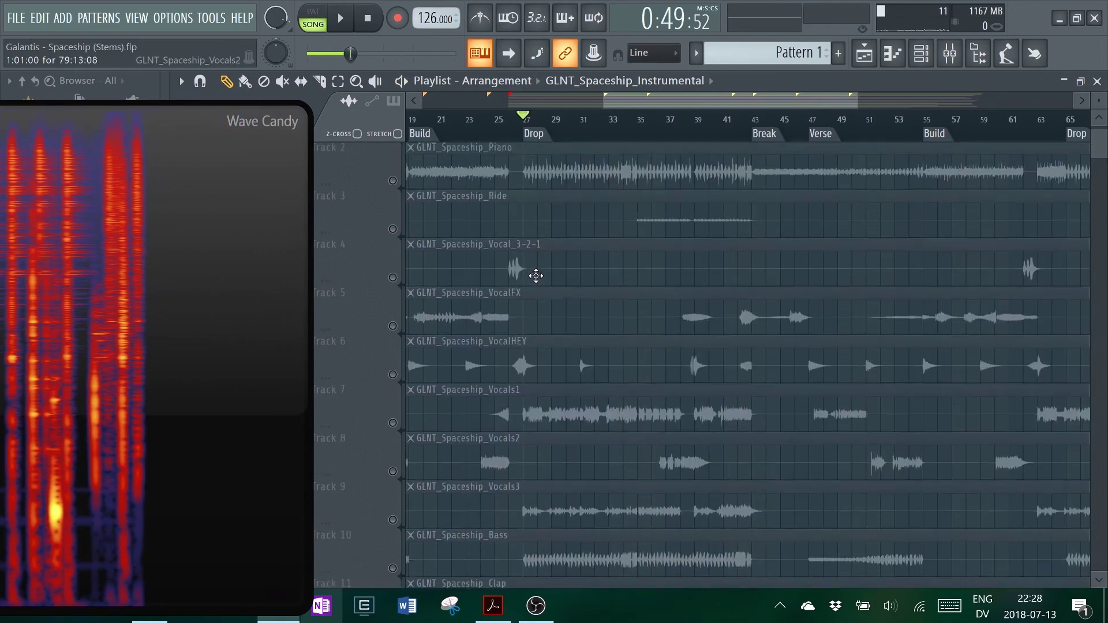
scroll(535, 273, "down", 2)
scroll(536, 276, "down", 3)
scroll(532, 287, "up", 5)
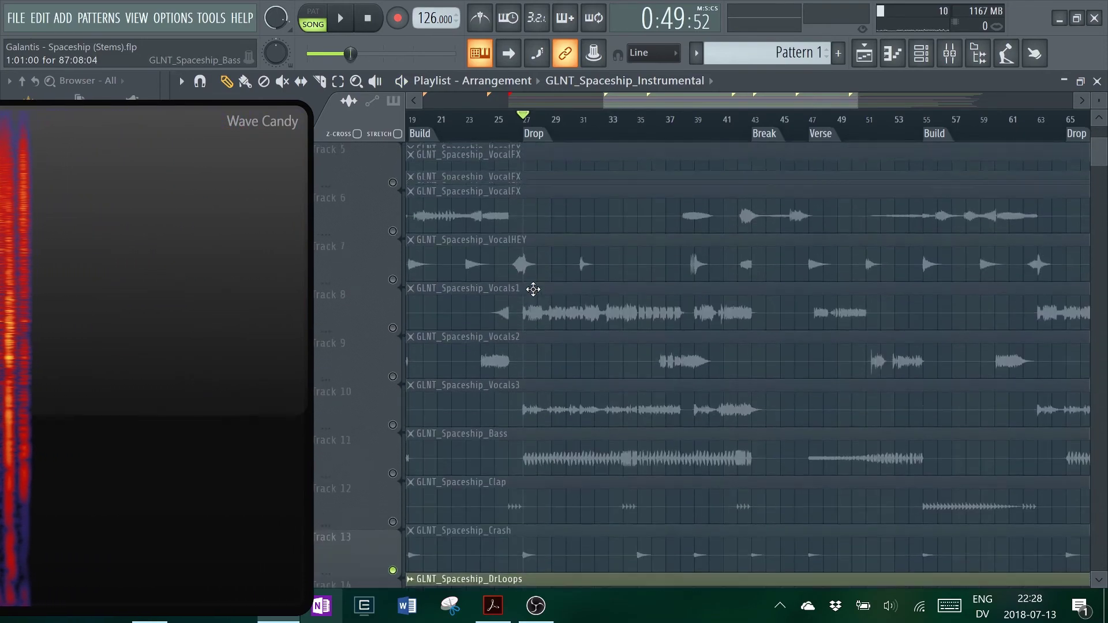
scroll(508, 323, "down", 3)
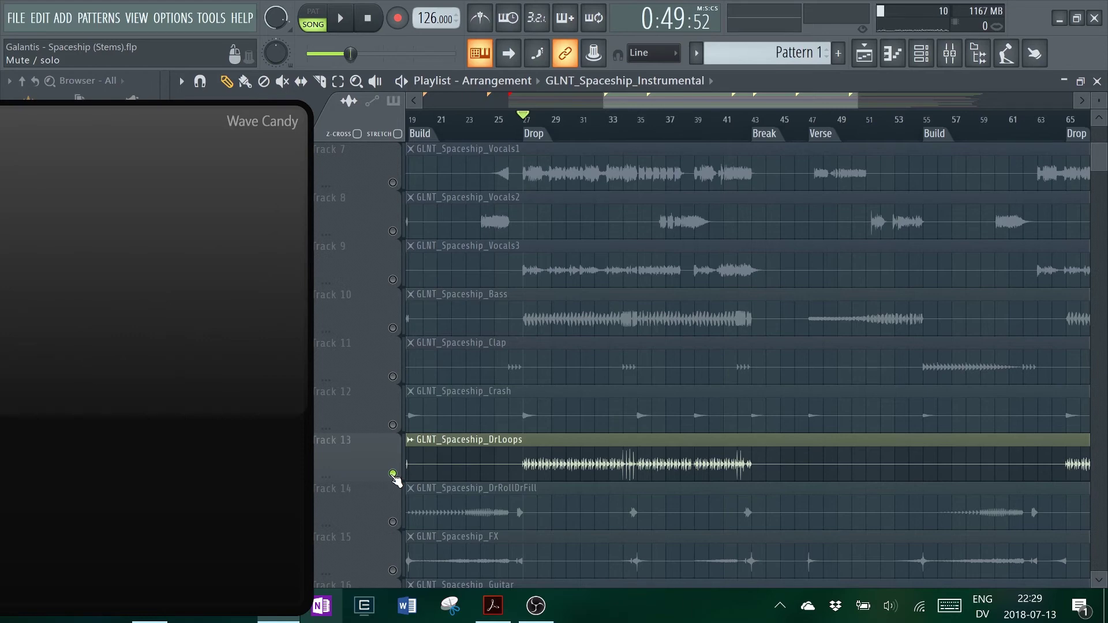
Step: Unsolo the DrLoops stem and play the full mix from bar 27 and from bar 24 leading into the drop
right_click(393, 474)
key("space")
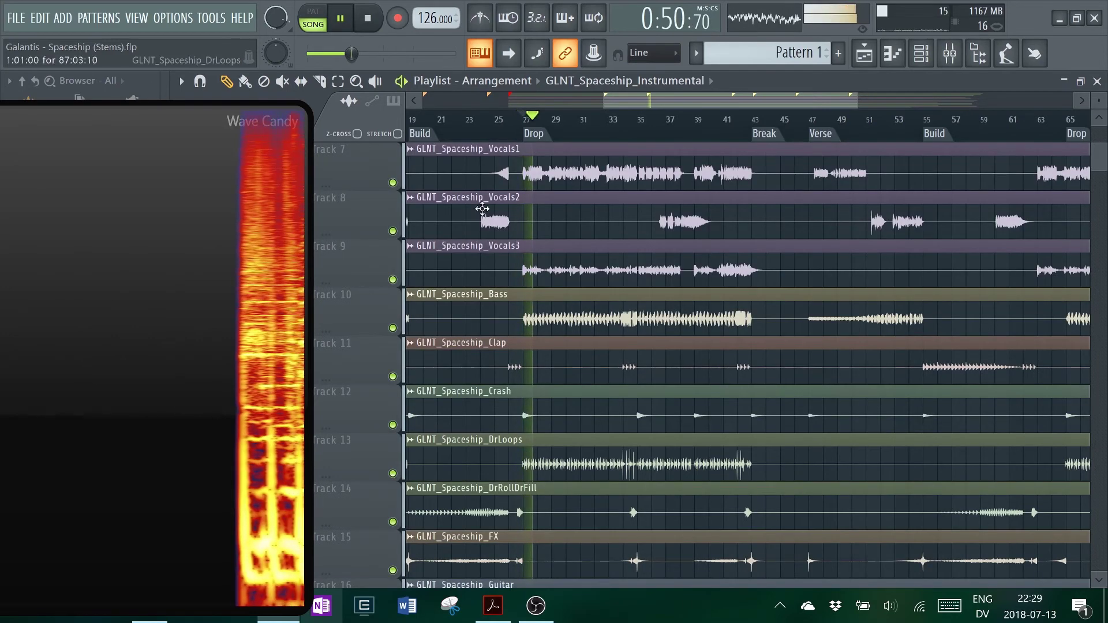
left_click(482, 120)
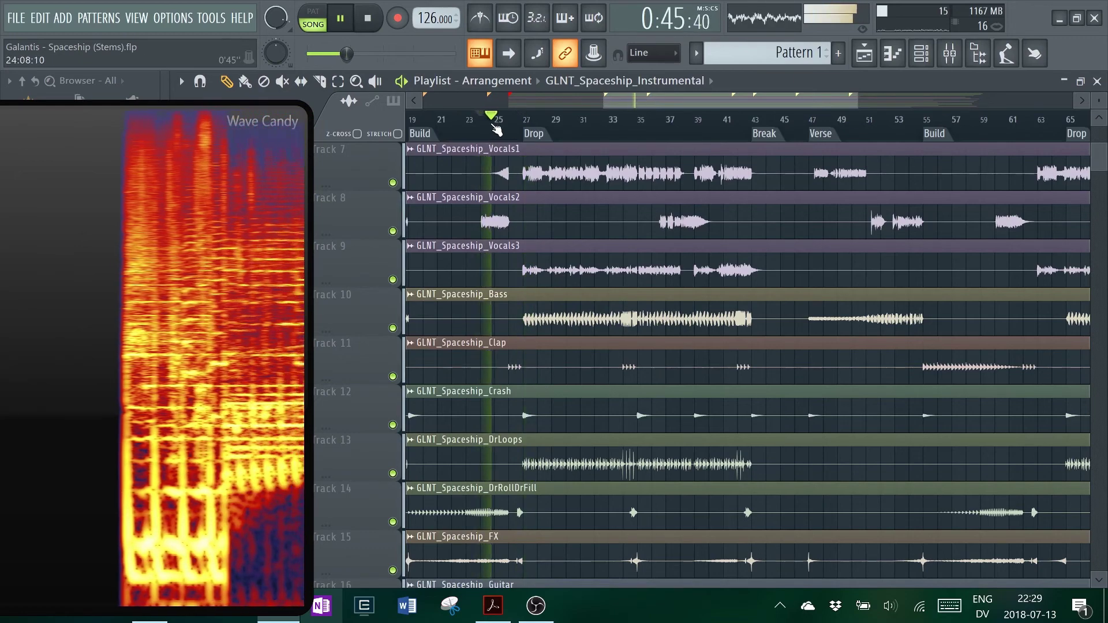
scroll(508, 130, "down", 3)
scroll(523, 130, "down", 1)
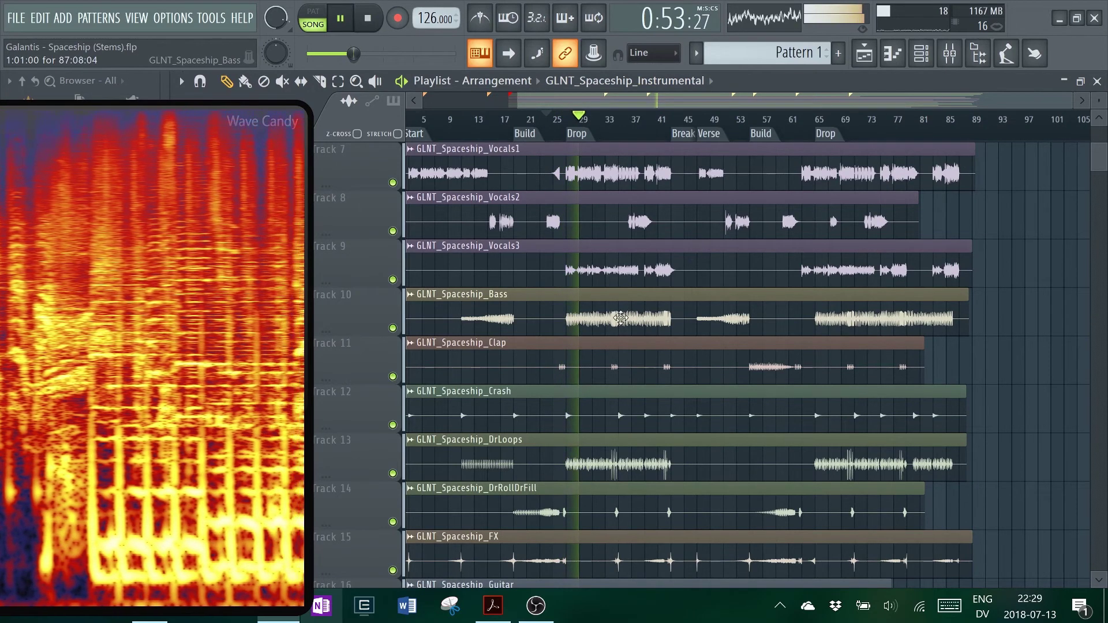
Step: Play the full mix of the fill at bar 34, soloing the DrLoops stem during playback for comparison
scroll(614, 133, "up", 3)
left_click(616, 132)
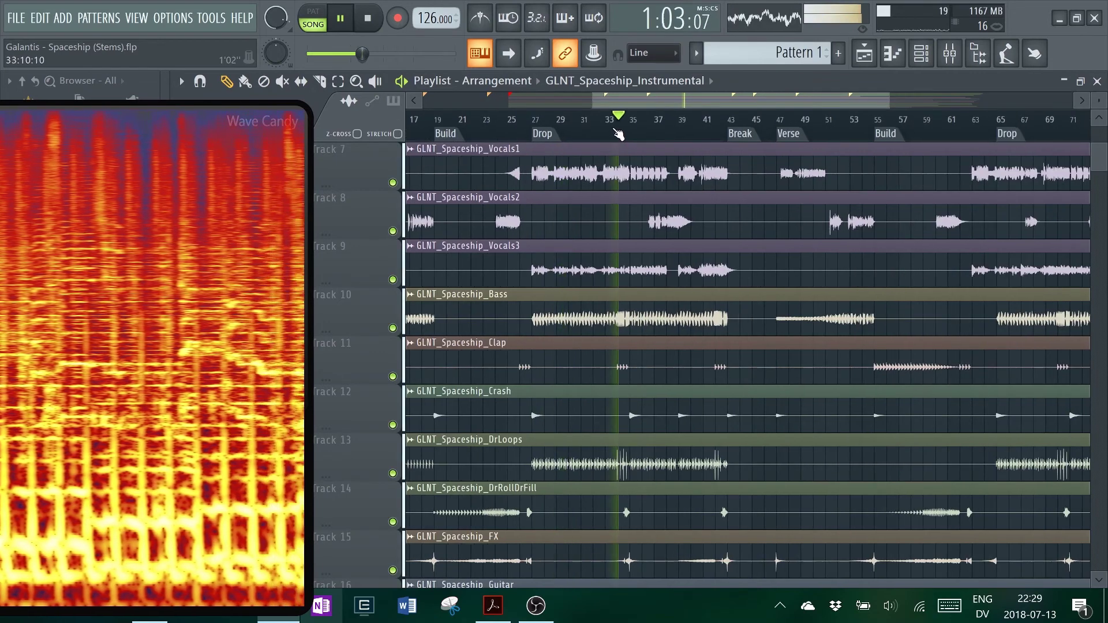
right_click(393, 473)
key("space")
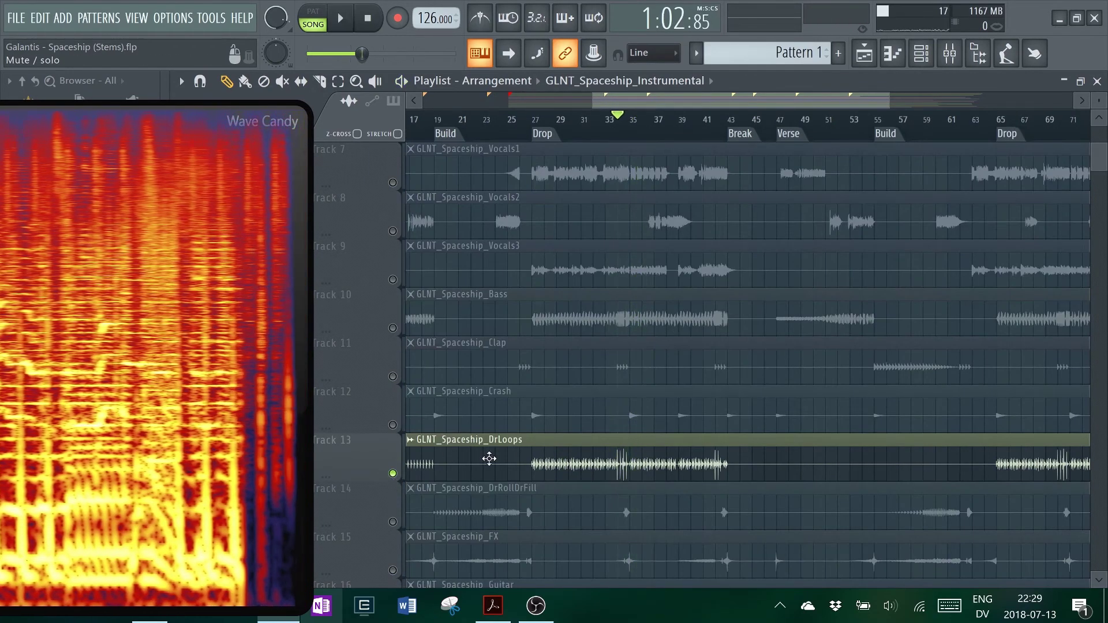
Step: Solo the DrRollDrFill stem in place of DrLoops and play its drum roll from the first build at bar 19
scroll(514, 447, "down", 3)
mouse_move(706, 101)
left_mouse_down()
mouse_move(845, 101)
mouse_move(698, 101)
left_mouse_up()
right_click(392, 376)
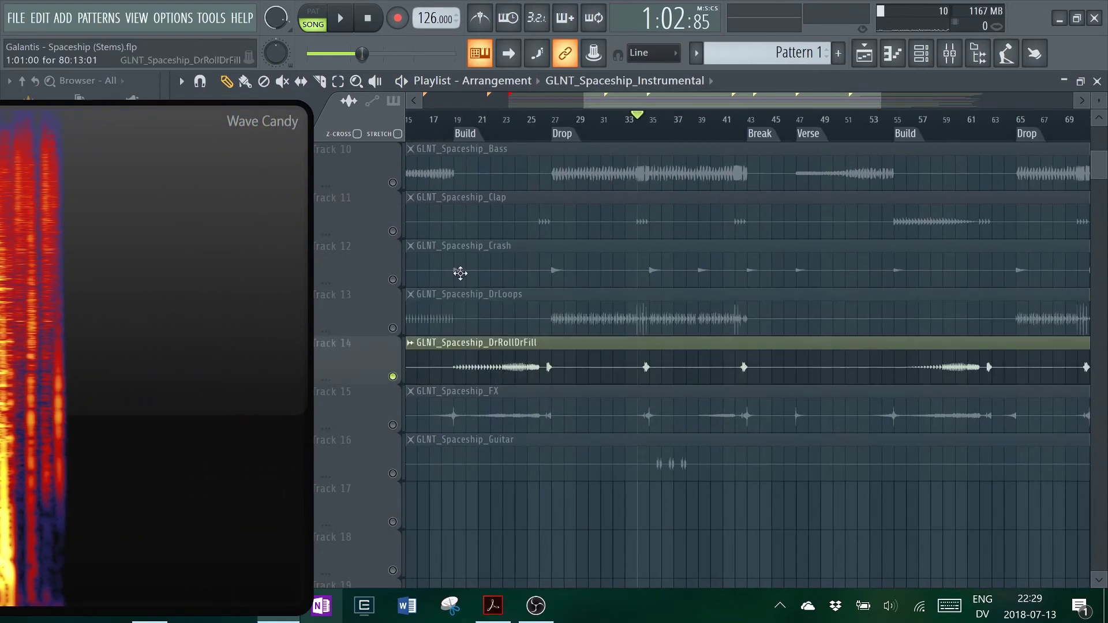
left_click(455, 119)
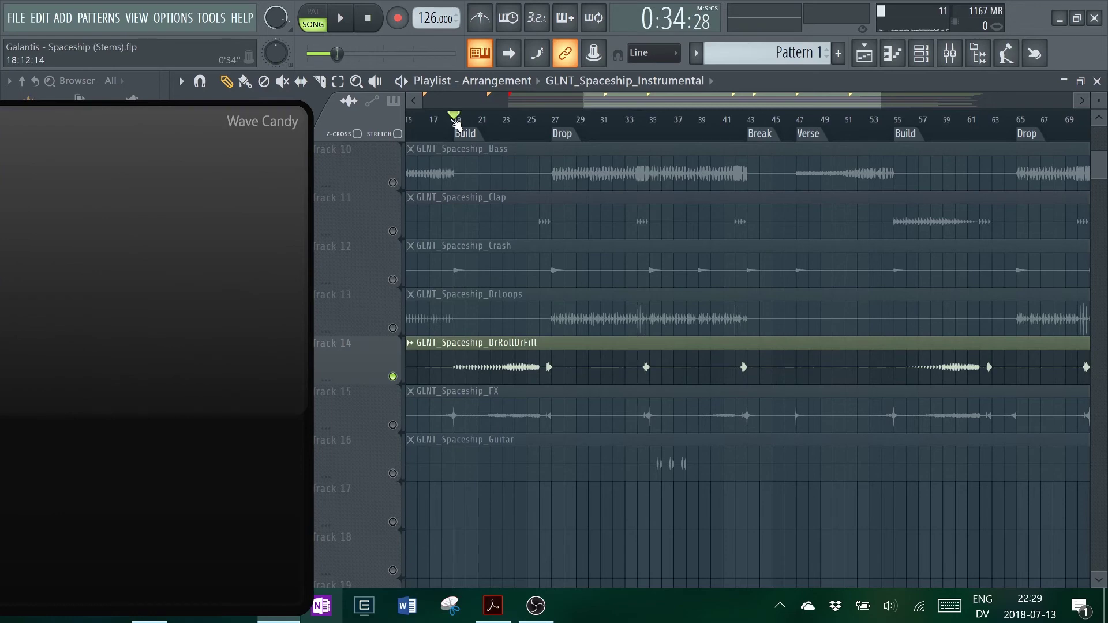
key("space")
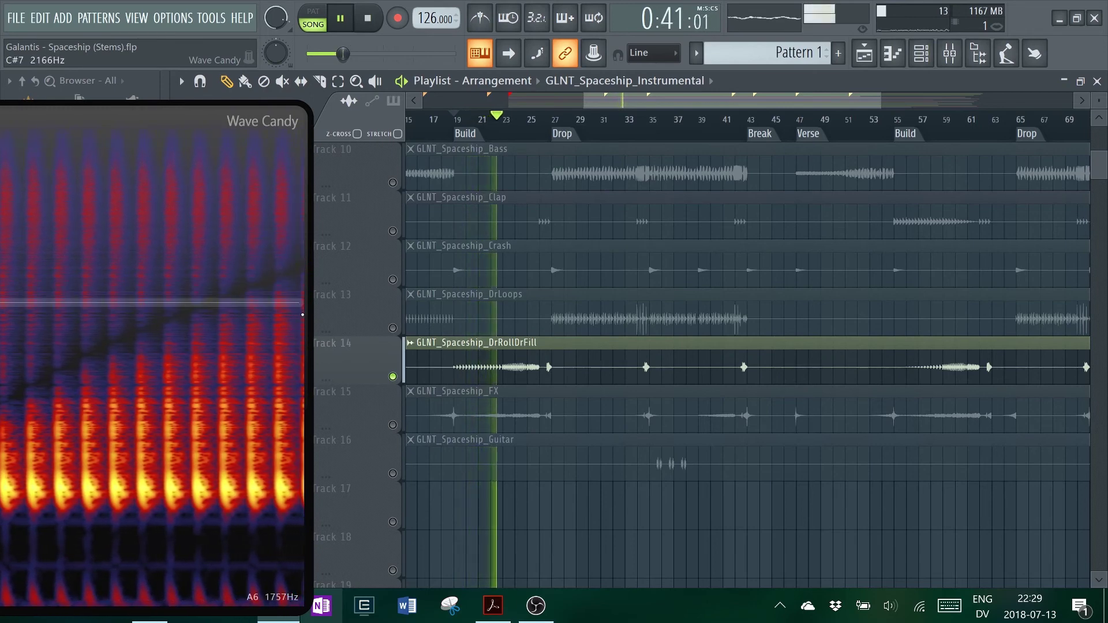
Step: Add the FX stem to the soloed DrRollDrFill, play both from bar 17, and mute the FX stem again
left_click(392, 425)
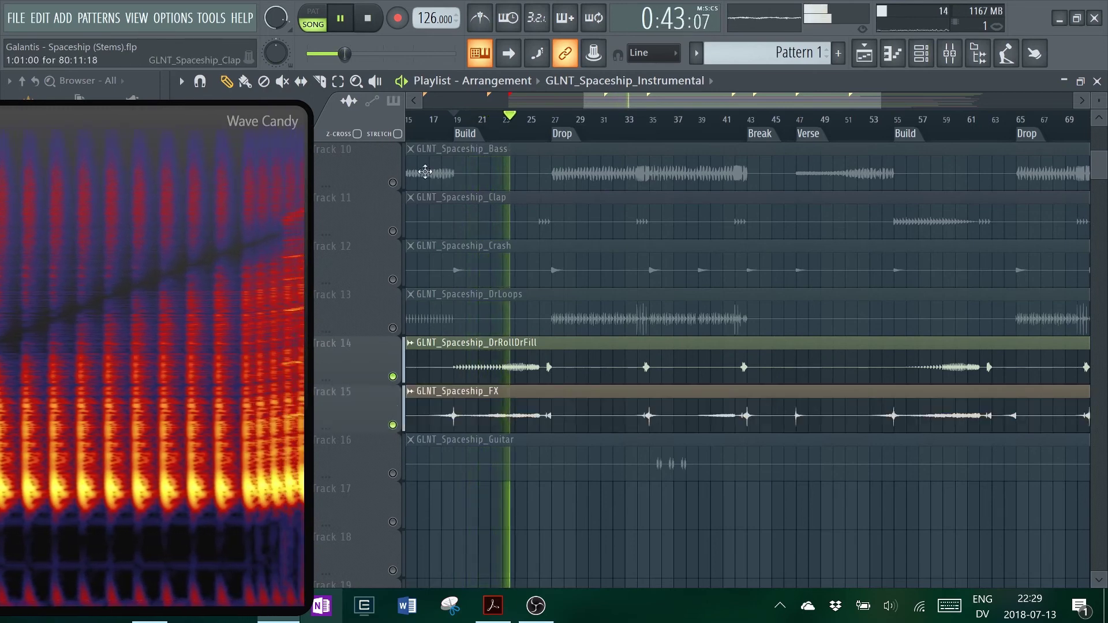
left_click(431, 121)
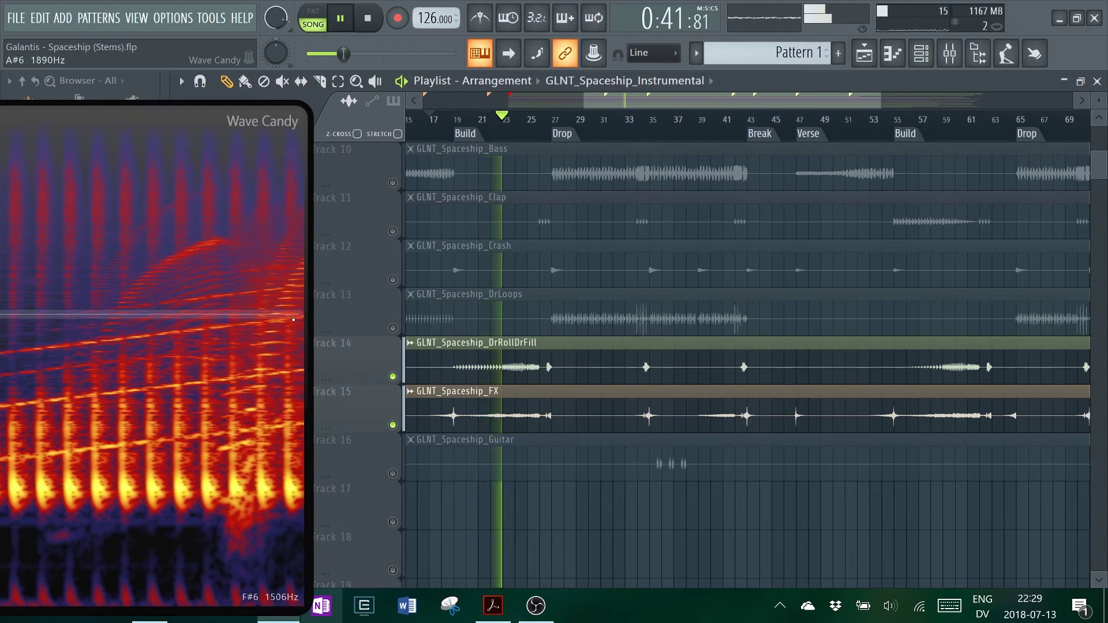
key("space")
left_click(393, 425)
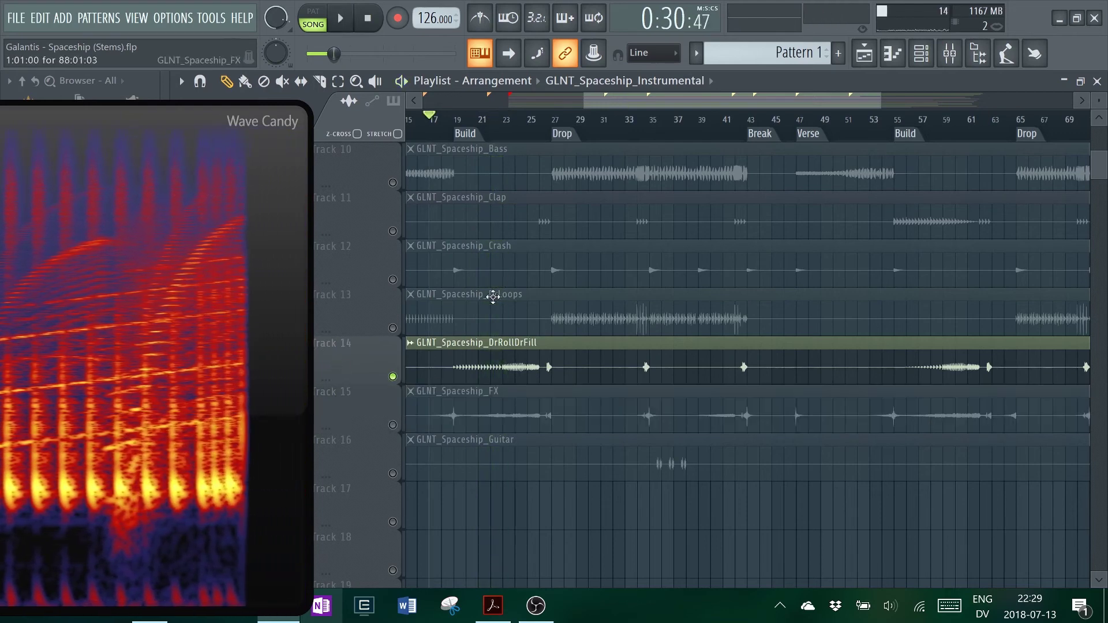
Step: Play the soloed DrRollDrFill stem from about bar 24 and its fills around bars 34 and 43
left_click(514, 132)
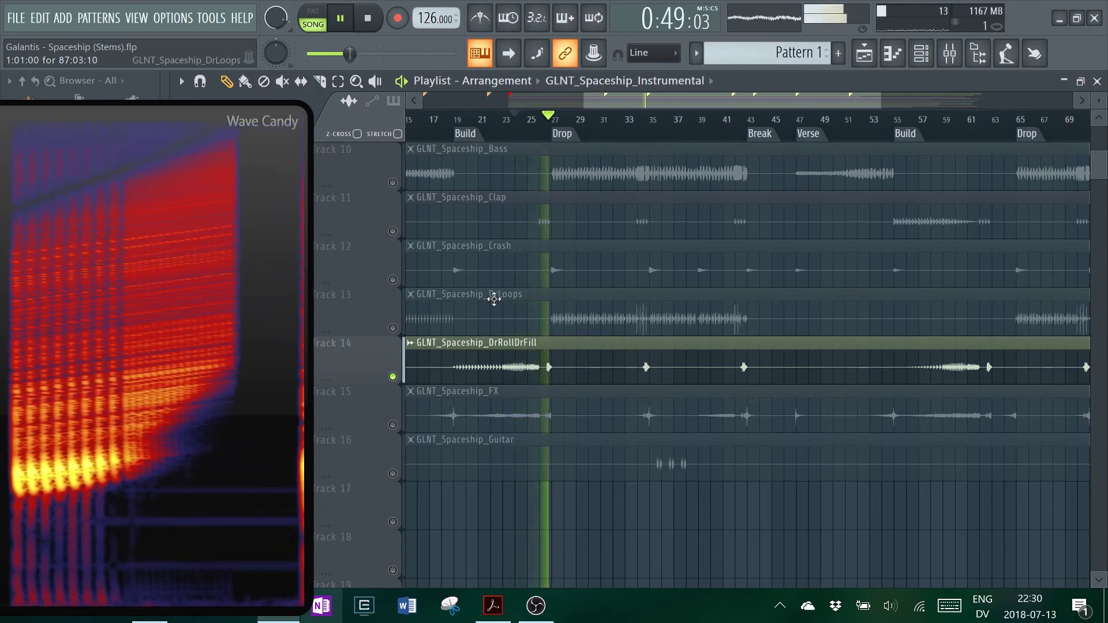
left_click(641, 119)
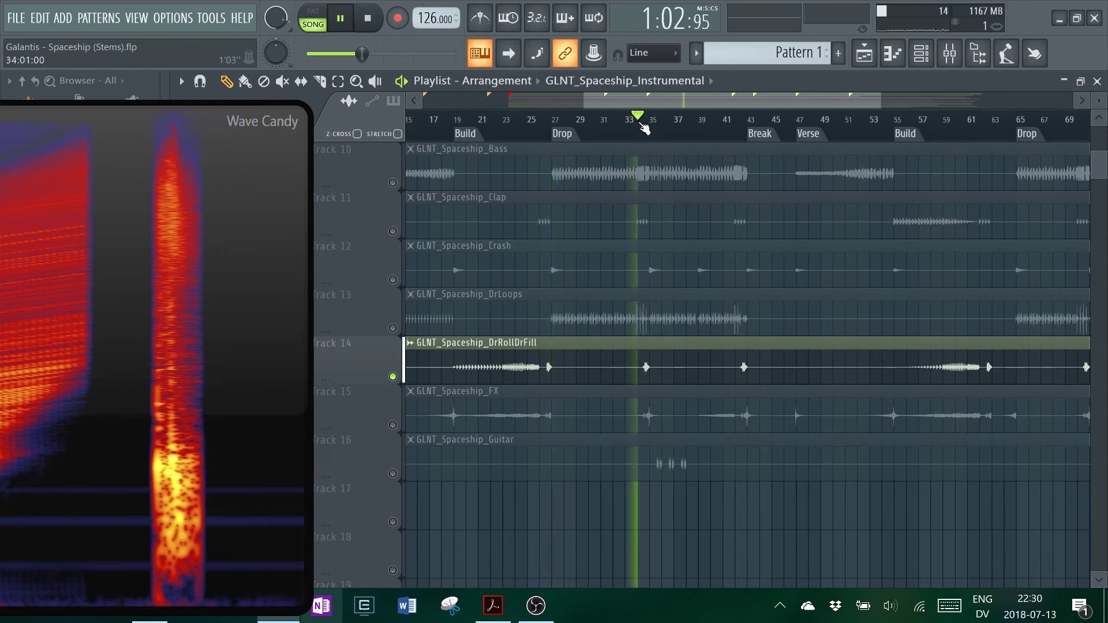
left_click(753, 133)
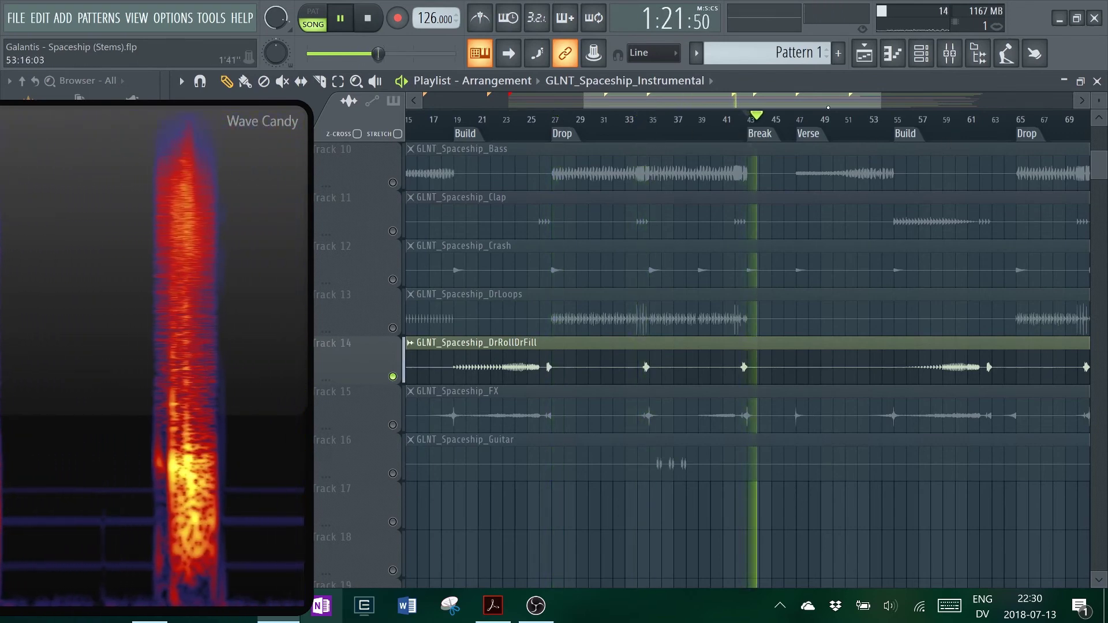
scroll(956, 144, "right", 1)
key("space")
Step: Solo the FX stem in place of DrRollDrFill and play its first effect hit around bar 3
scroll(956, 145, "right", 1)
scroll(416, 427, "left", 5)
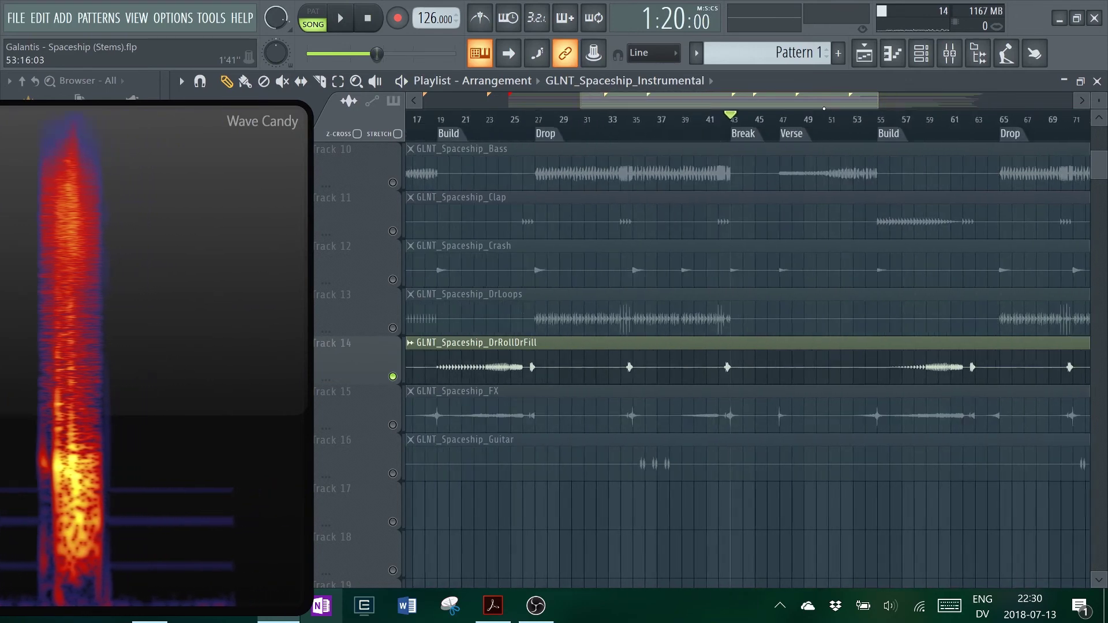
left_click(405, 427)
scroll(644, 123, "left", 2)
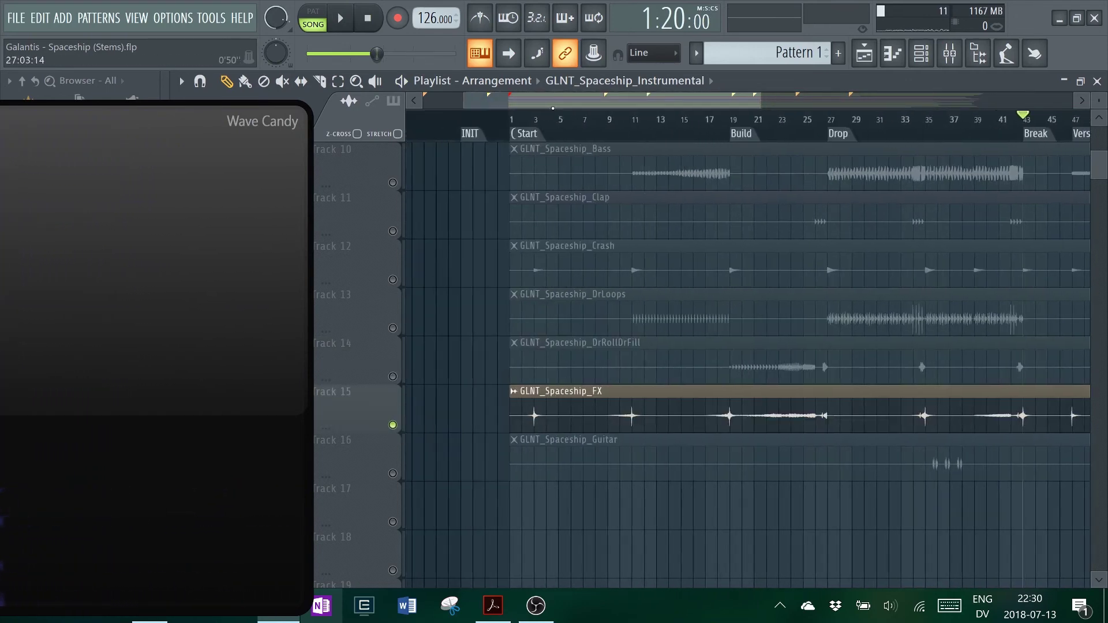
key("space")
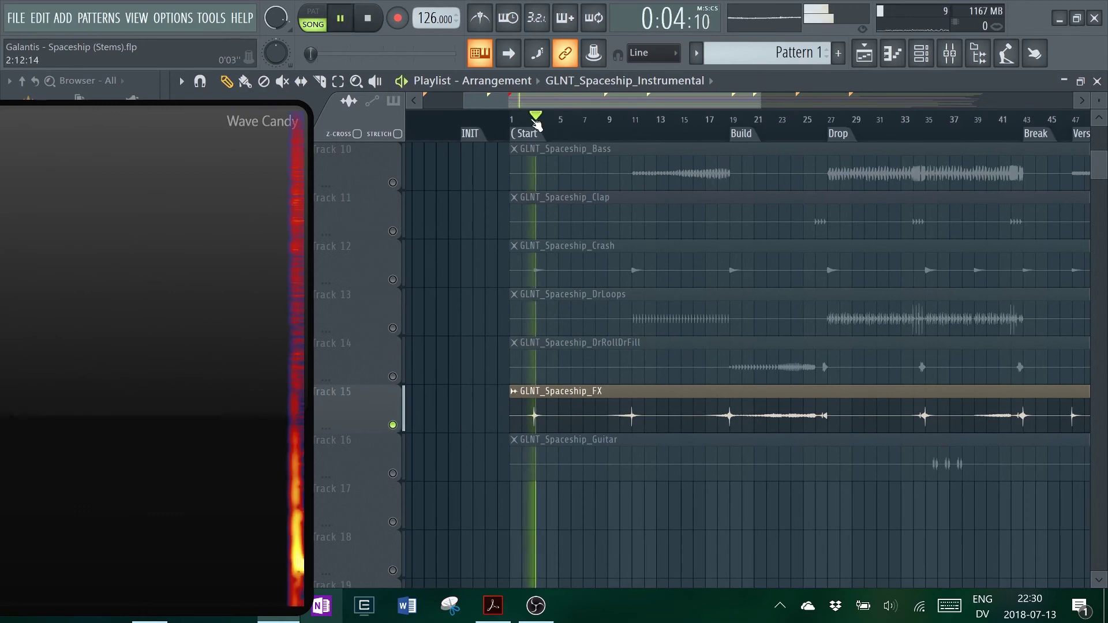
key("space")
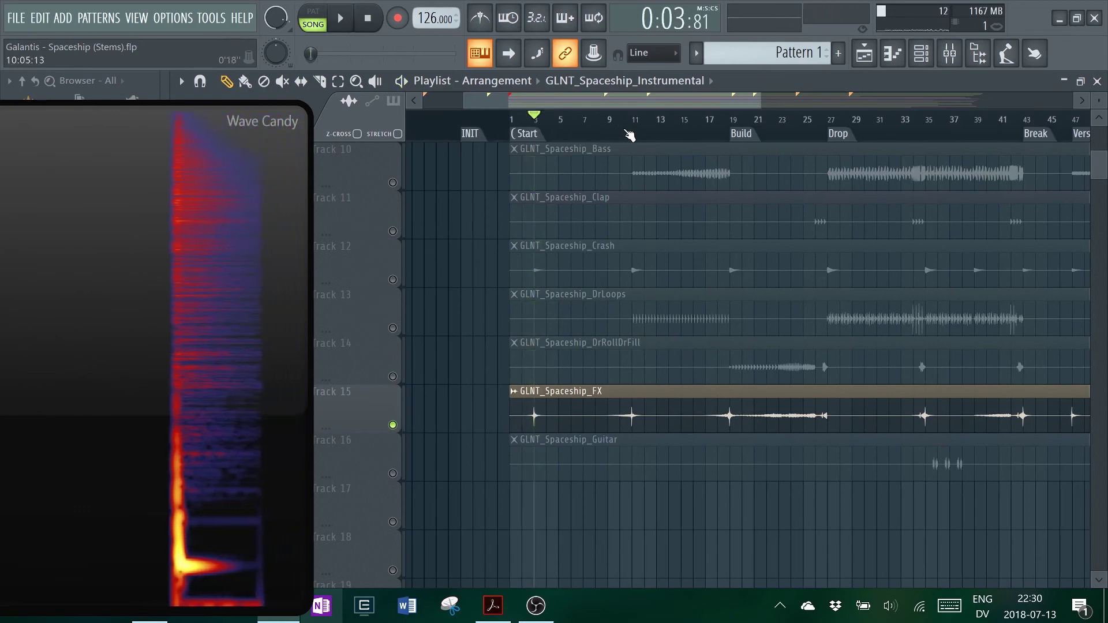
Step: Play the soloed FX stem from about bar 10, about bar 17, and into the first build at bar 19
left_click(631, 135)
key("space")
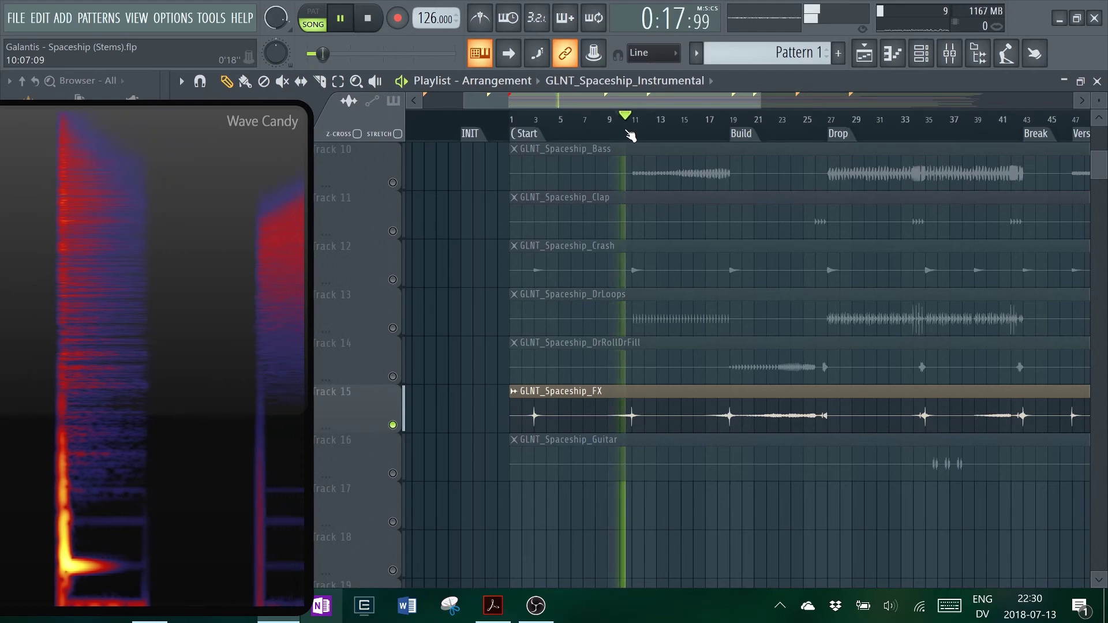
left_click(599, 133)
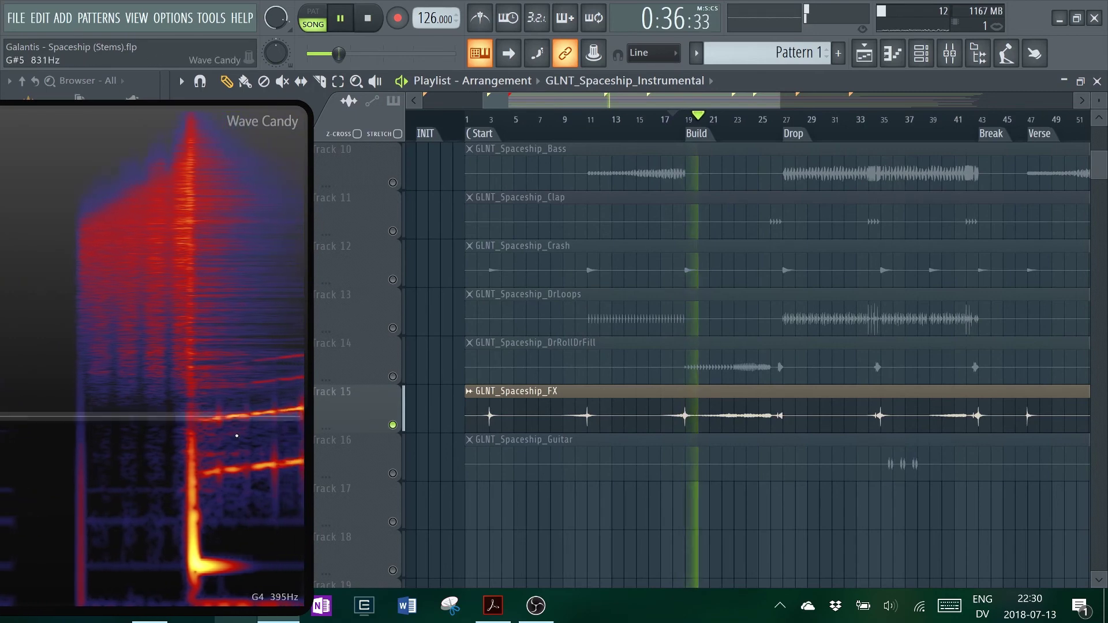
key("space")
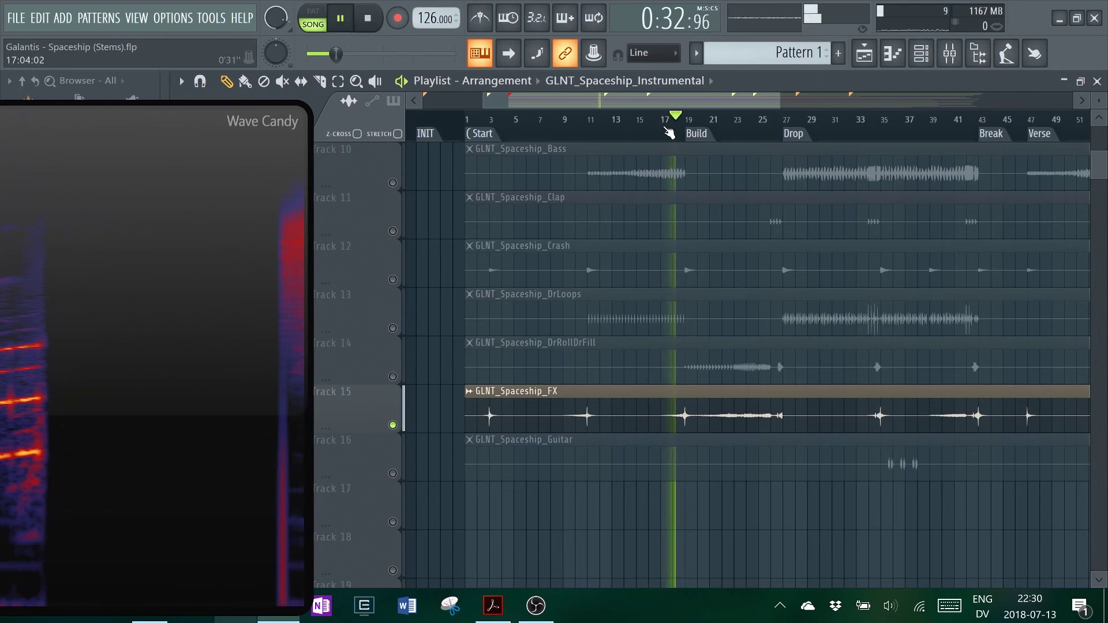
left_click(700, 120)
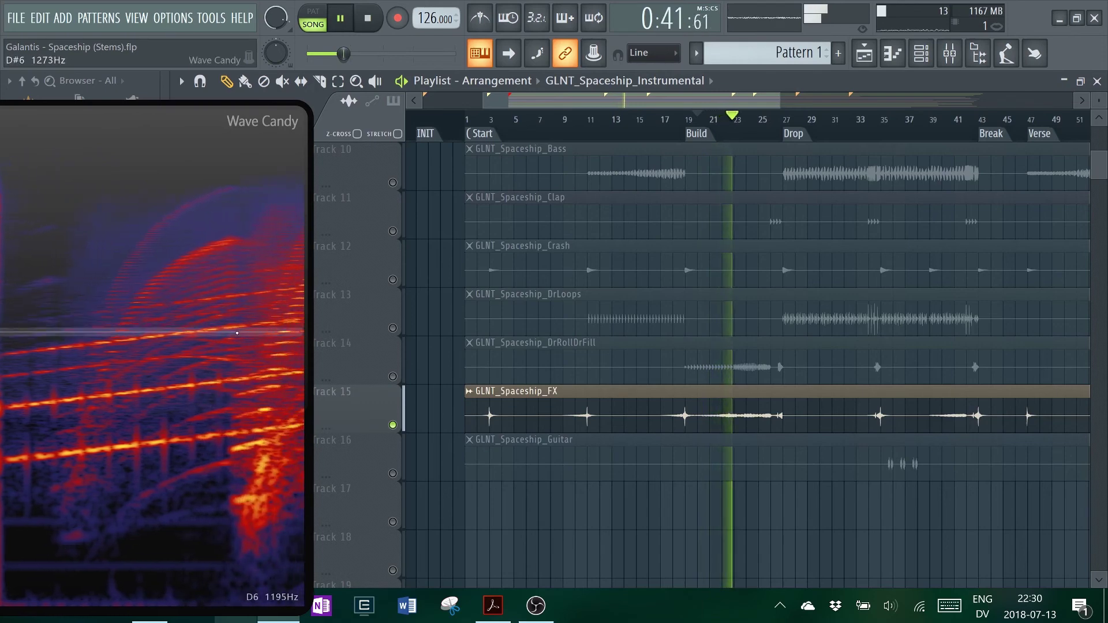
Step: Freeze the Wave Candy spectrum on the FX riser of the first build and stop playback
right_click(275, 405)
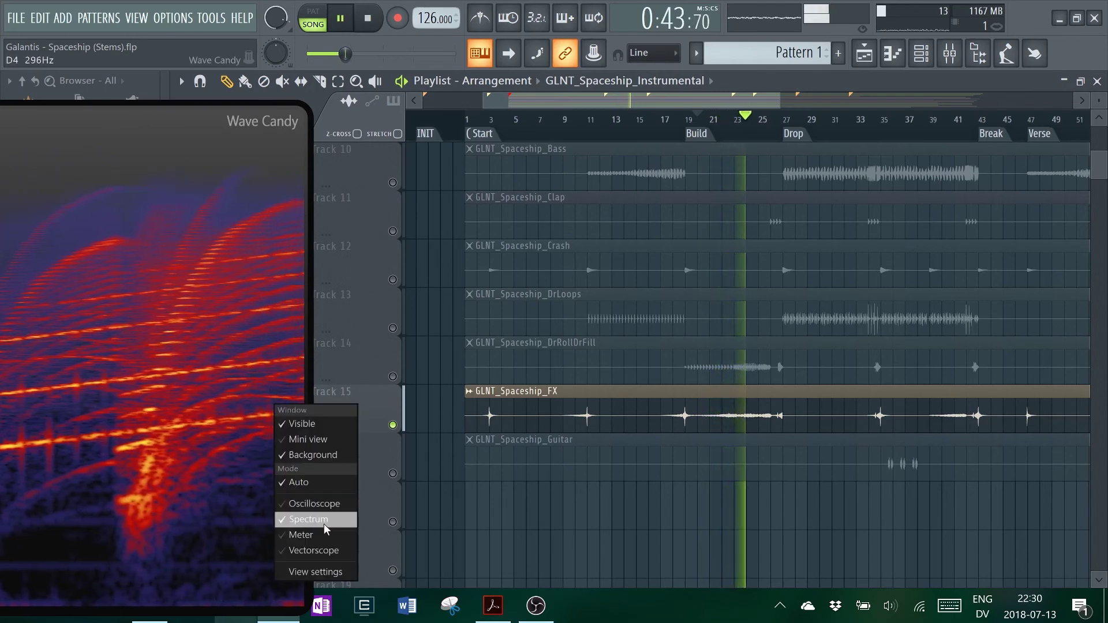
left_click(337, 573)
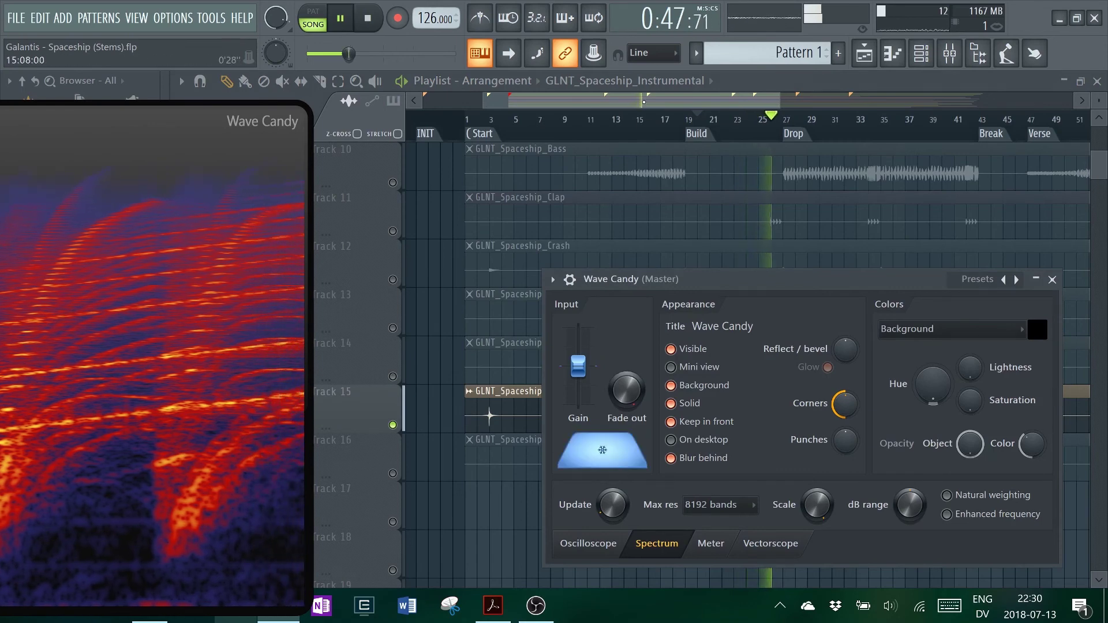
key("space")
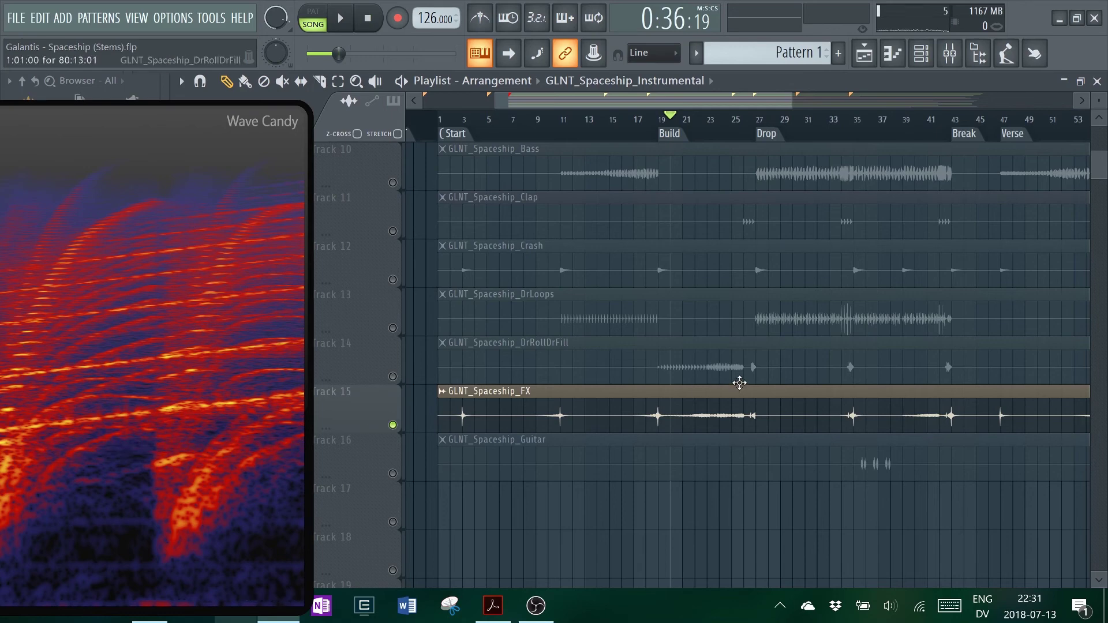
Step: Unfreeze the Wave Candy spectrum and play the FX stem from about bar 24 through the end of the first build
right_click(256, 505)
left_click(321, 571)
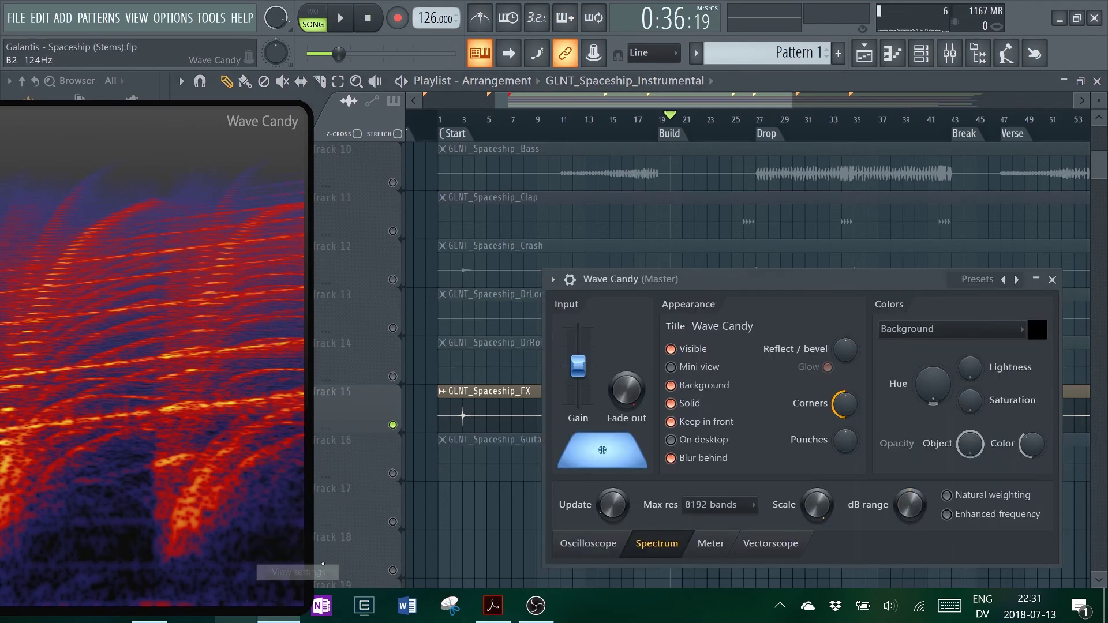
left_click(709, 133)
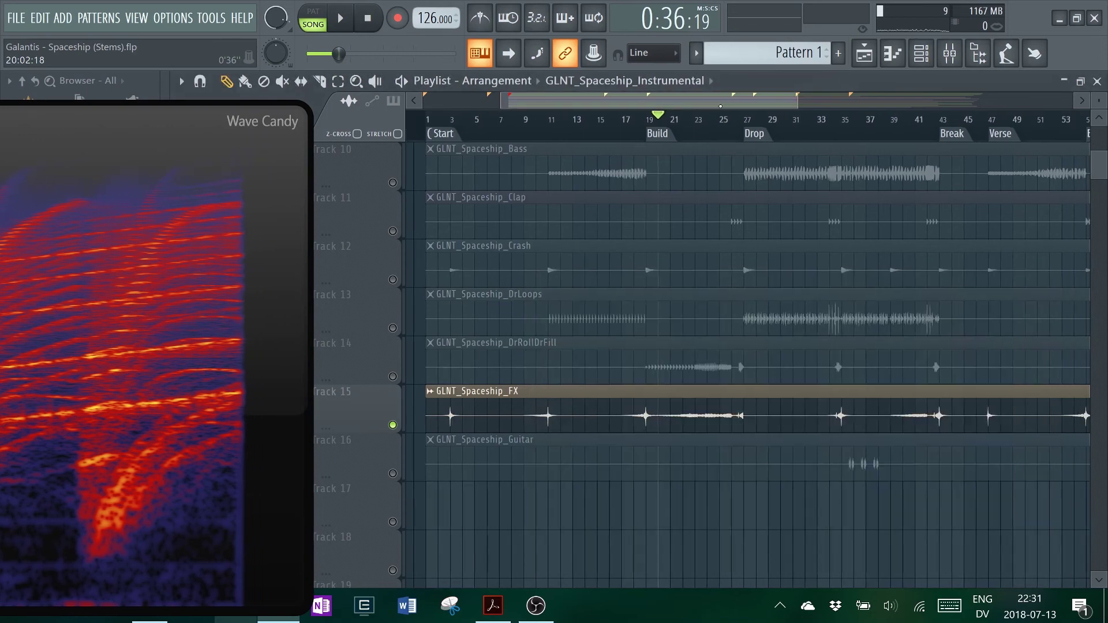
left_click(709, 133)
key("space")
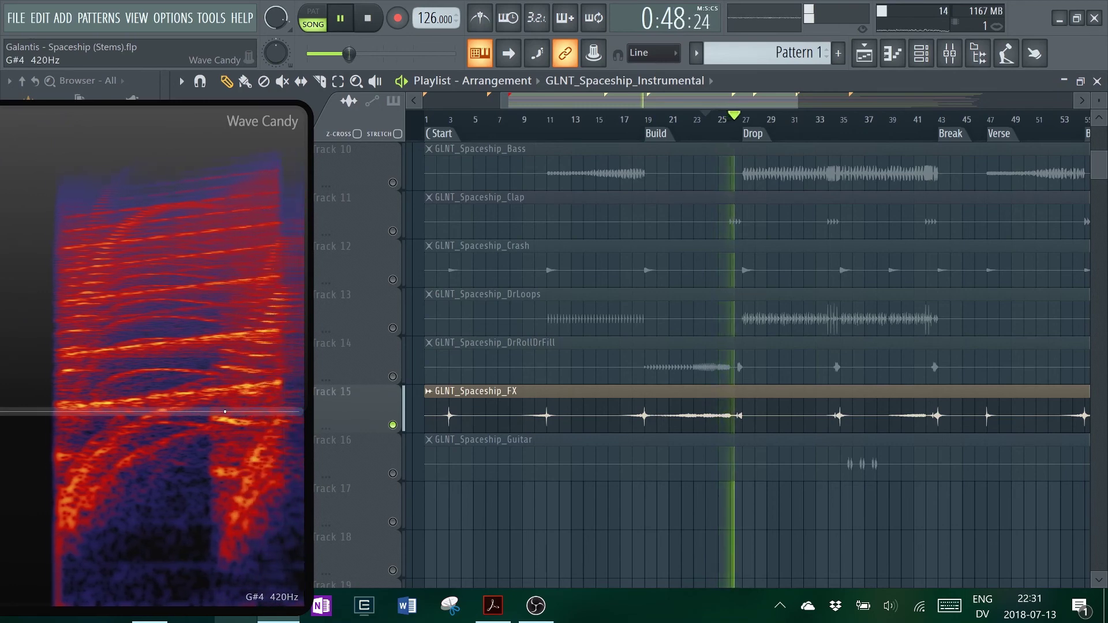
key("space")
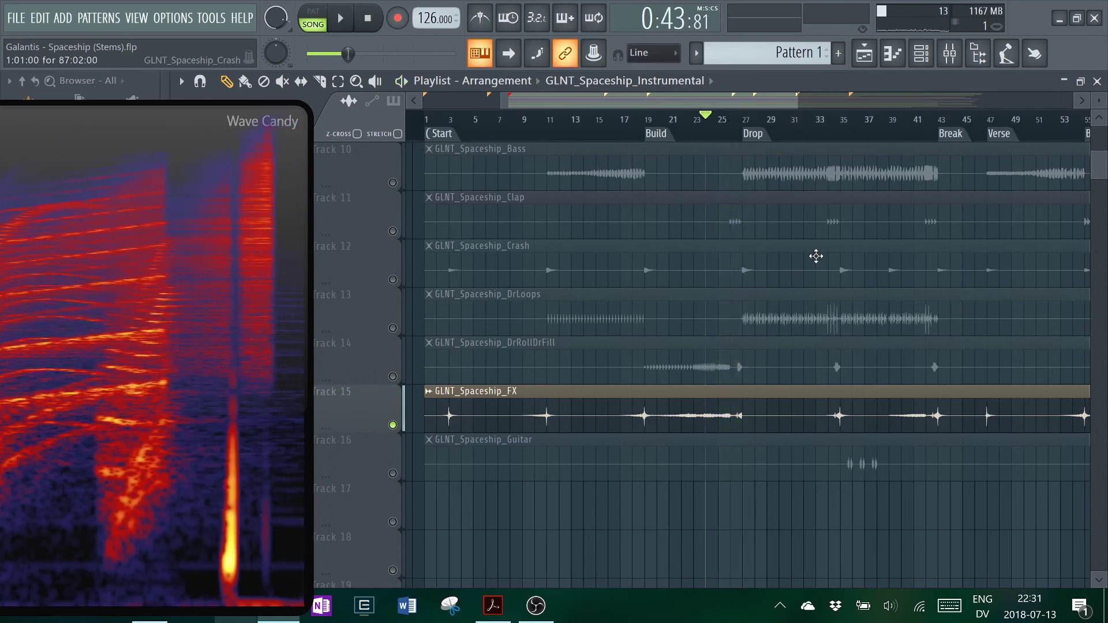
right_click(209, 317)
left_click(245, 549)
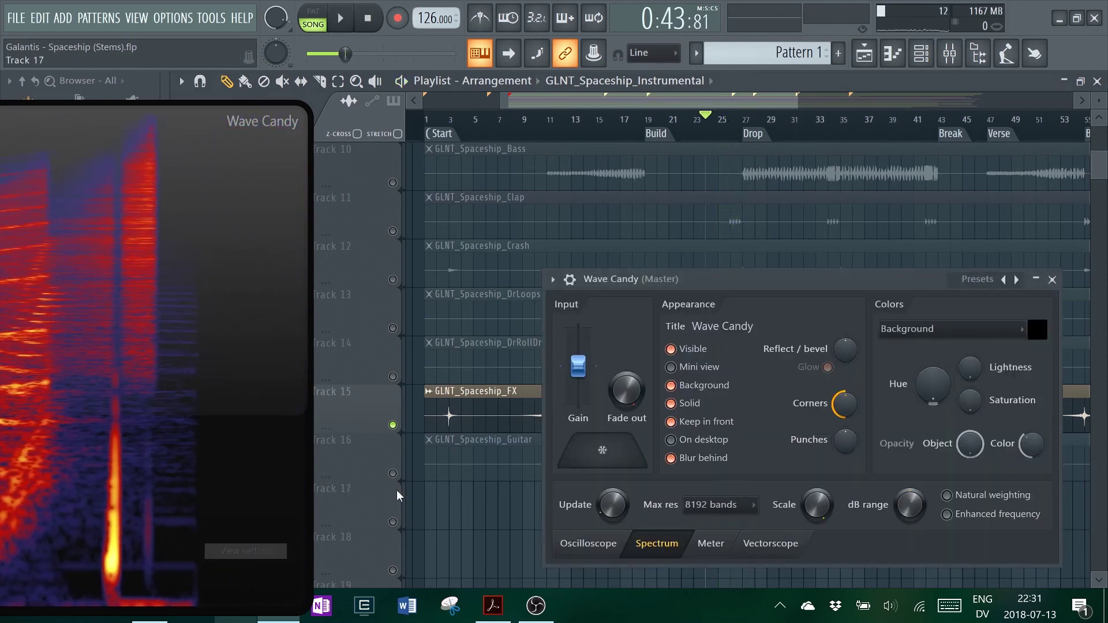
left_click(1052, 280)
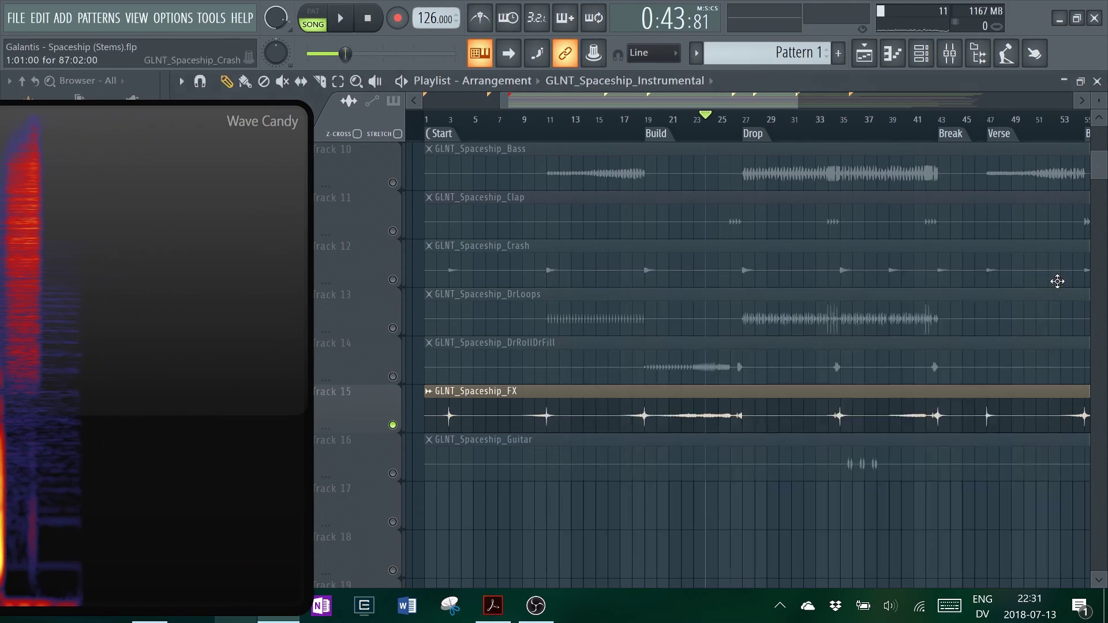
Step: Play the soloed FX stem's transitions around bar 34 and leading into the break at bar 43
left_click_drag(757, 104, 772, 104)
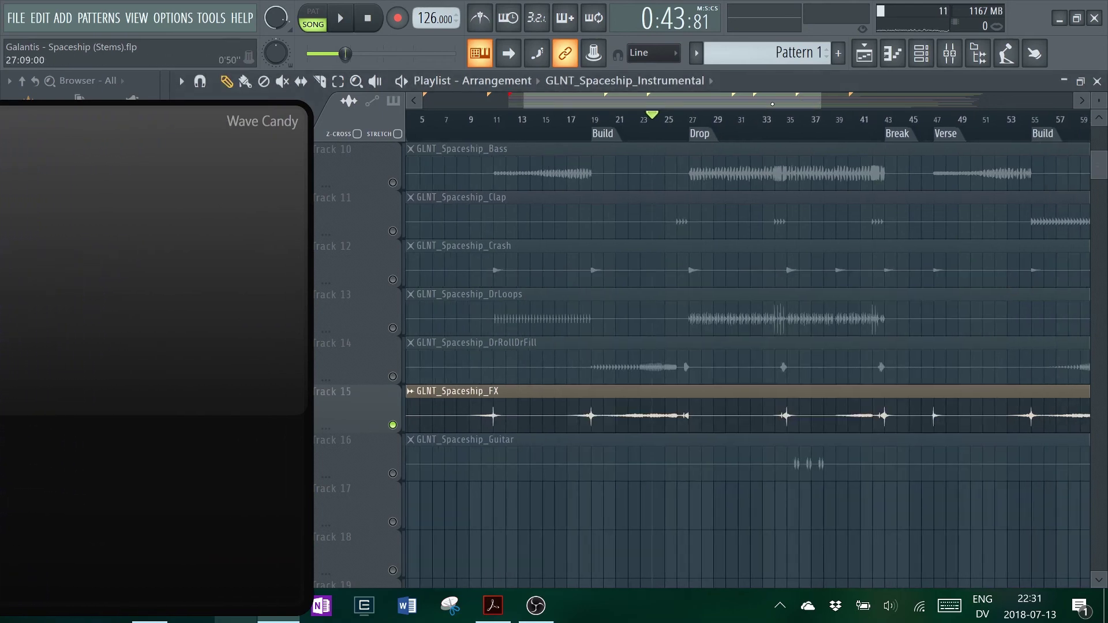
left_click(775, 136)
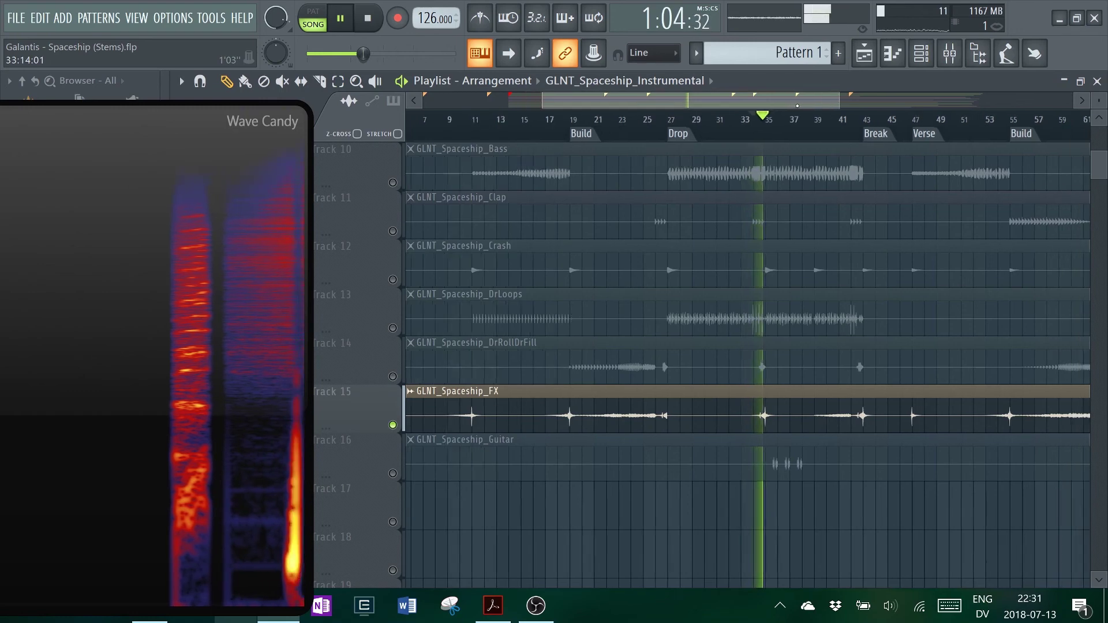
key("space")
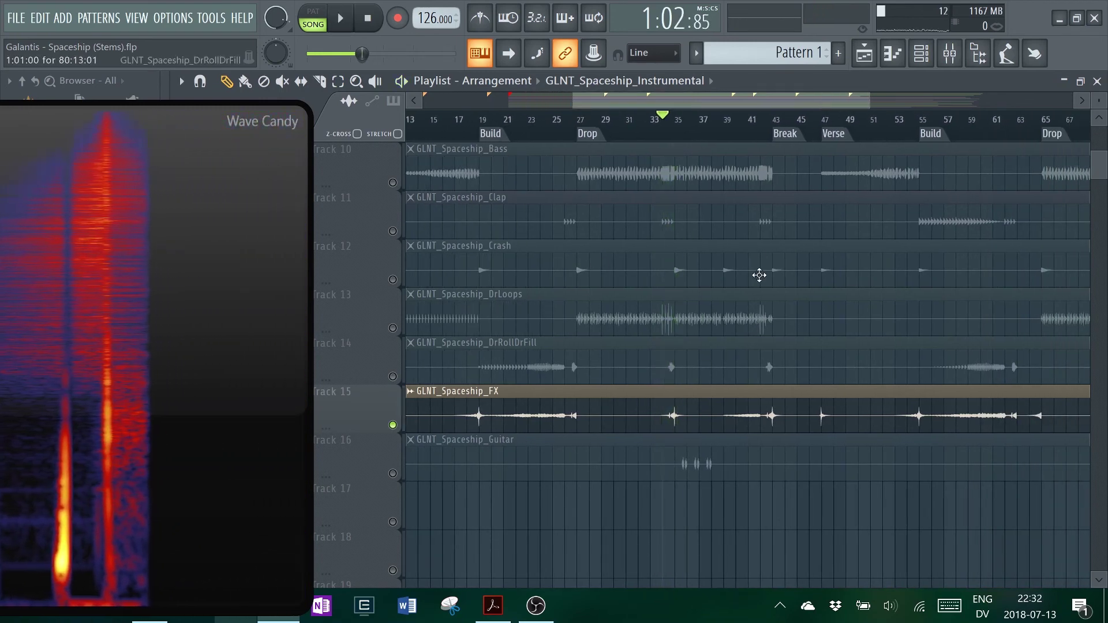
scroll(677, 147, "right", 3)
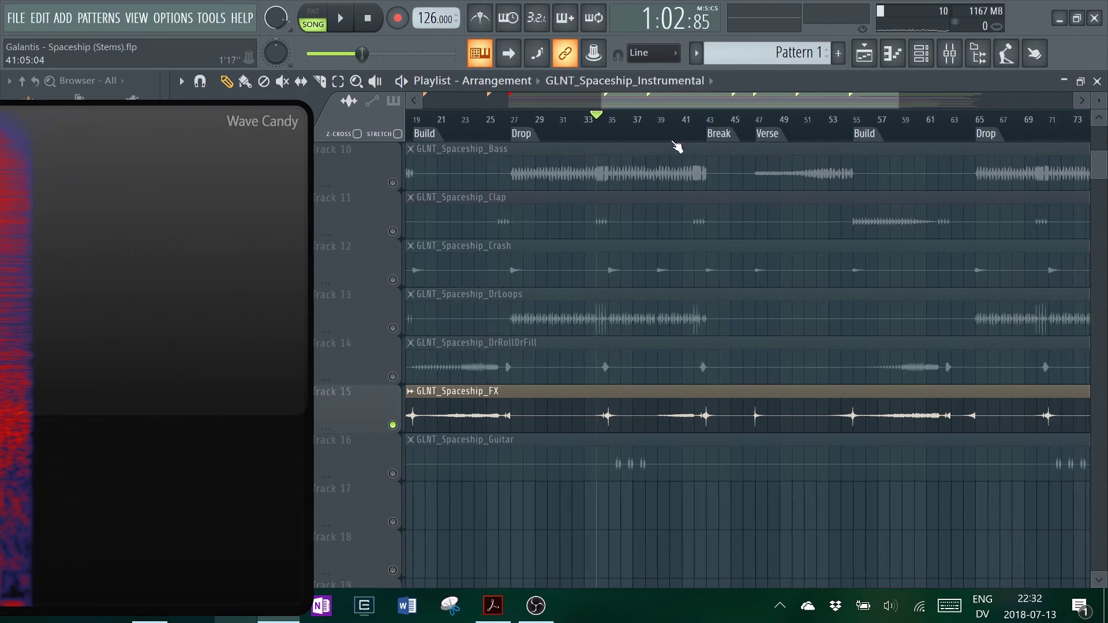
scroll(708, 119, "up", 2)
key("space")
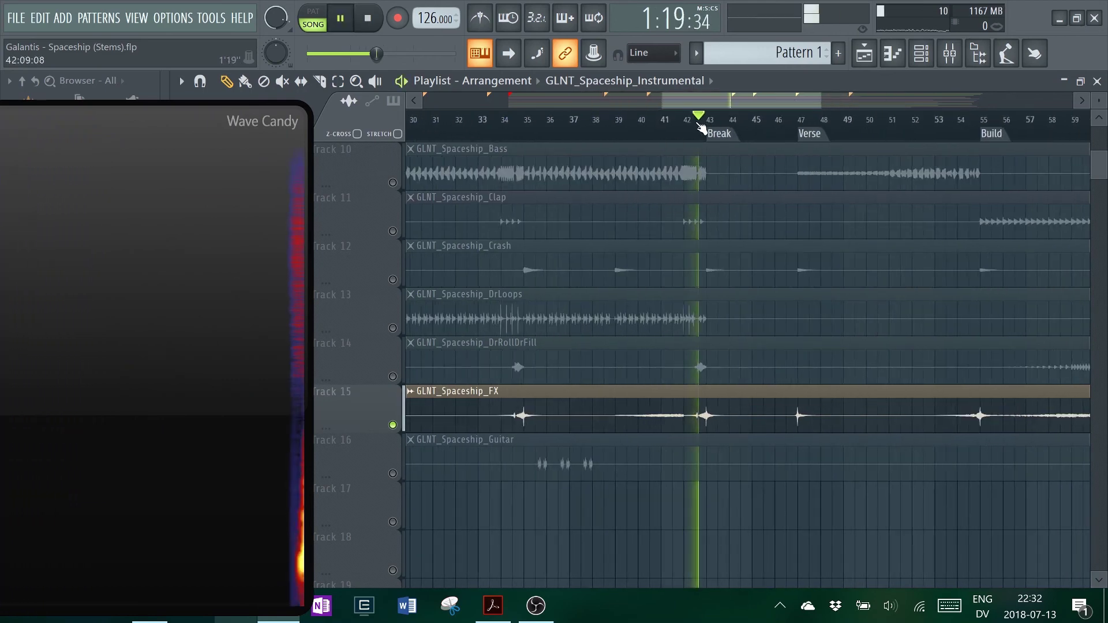
key("space")
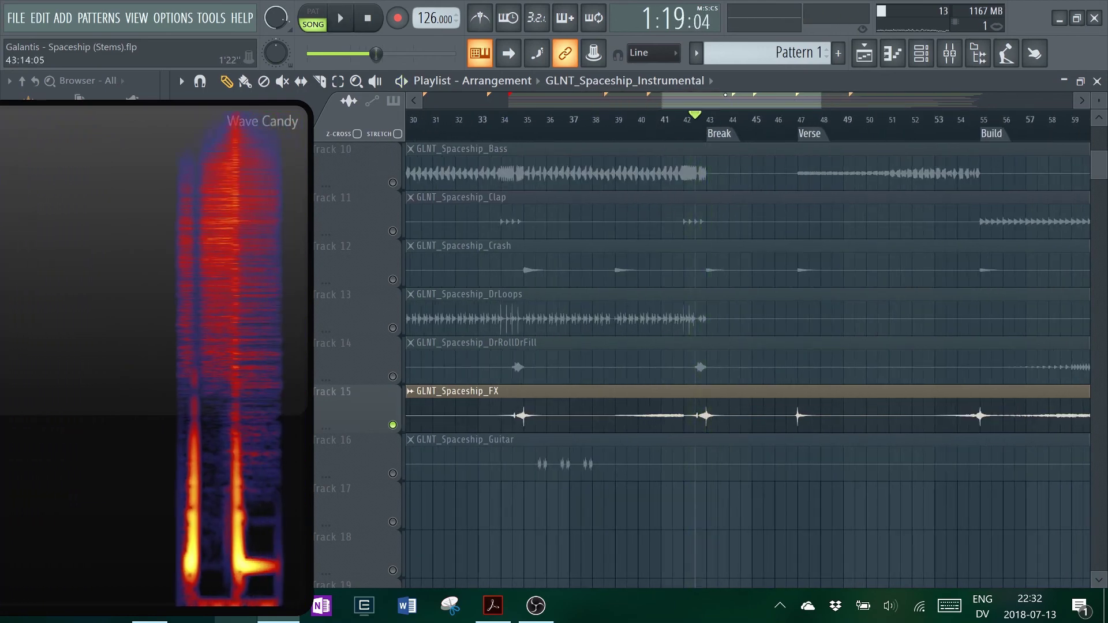
Step: Play the FX stem's hit leading into the verse at bar 47
scroll(710, 129, "right", 3)
left_click(728, 119)
key("space")
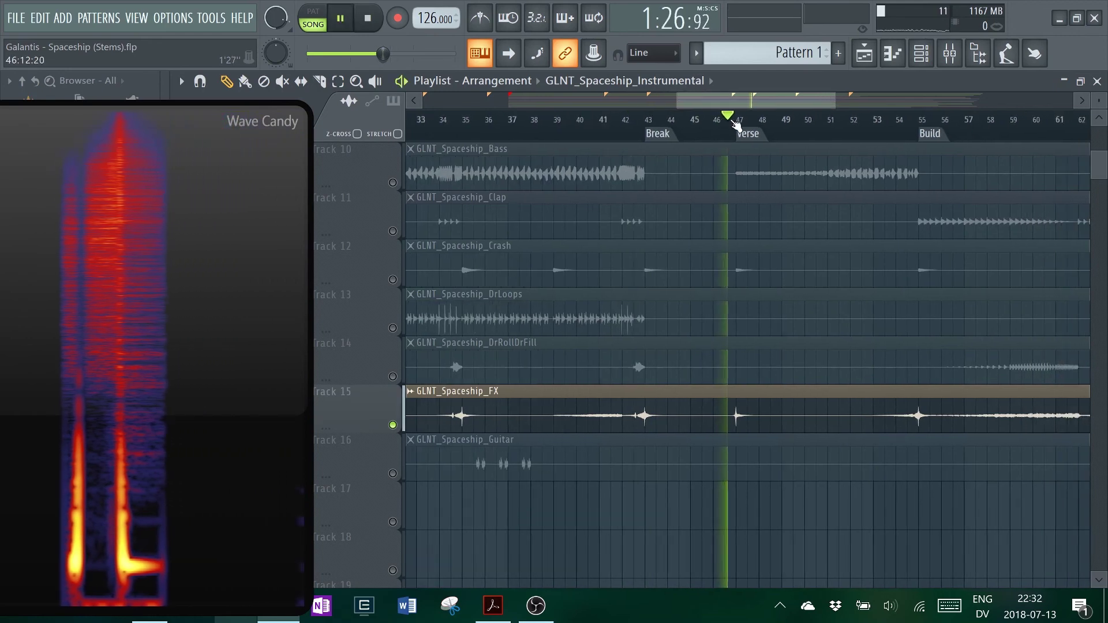
key("space")
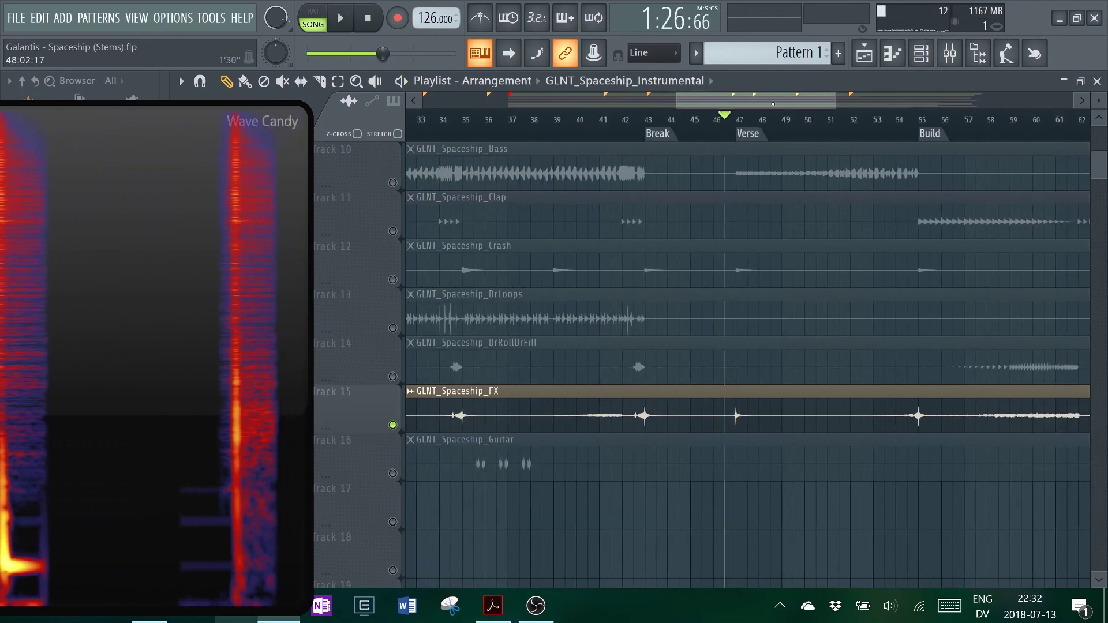
Step: Play the FX stem through the second build from about bar 58, plus the second drop's riser from about bar 76
scroll(762, 120, "right", 6)
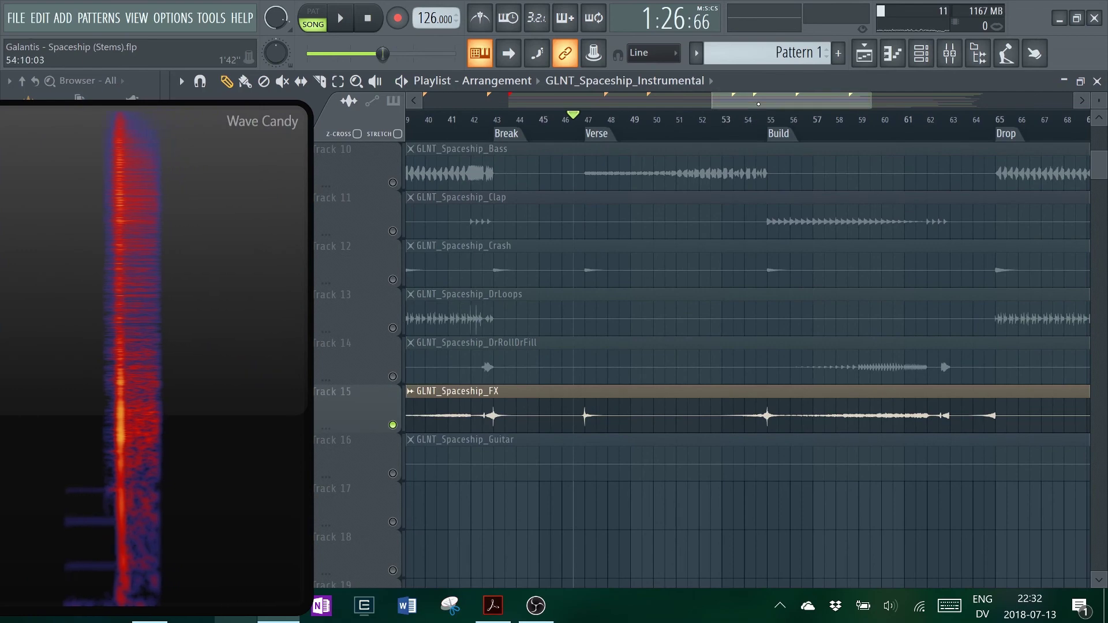
scroll(755, 127, "right", 9)
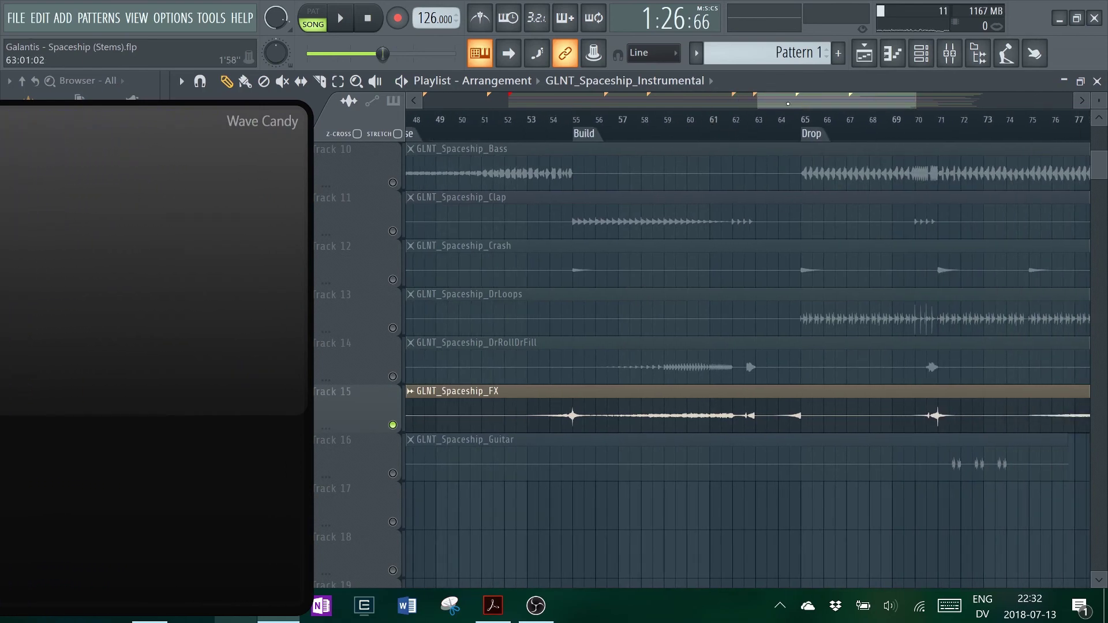
left_click_drag(788, 104, 815, 105)
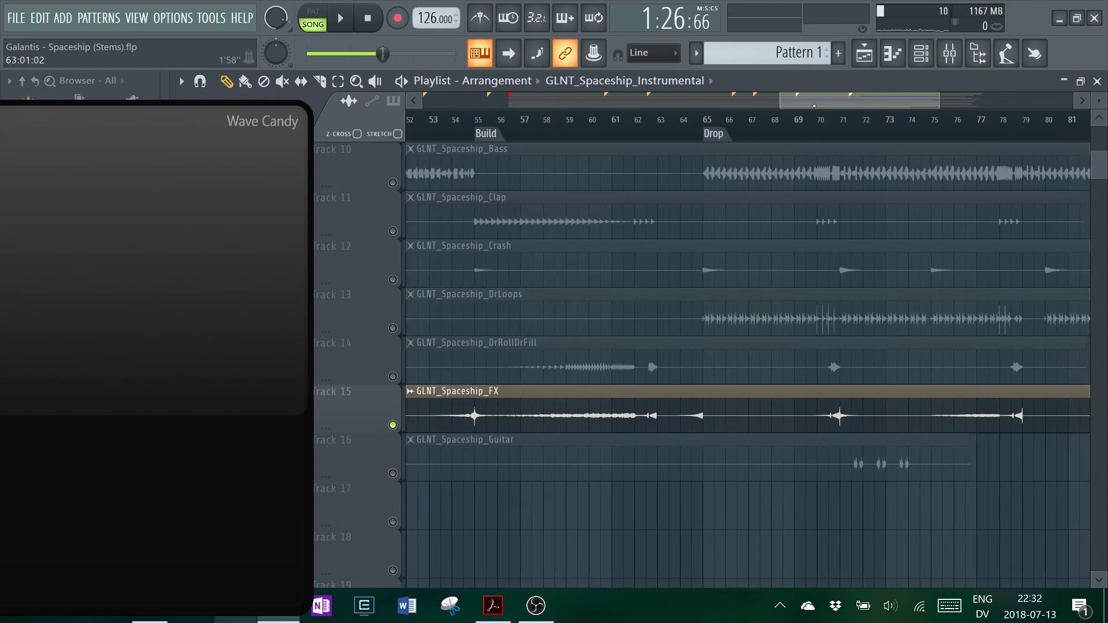
scroll(732, 133, "right", 2)
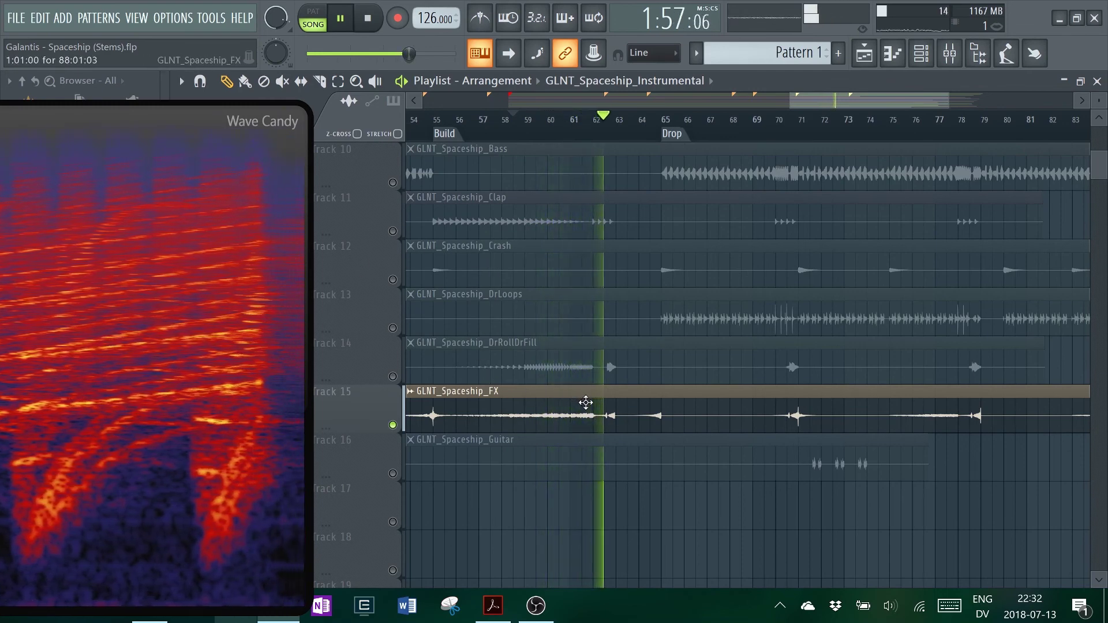
key("space")
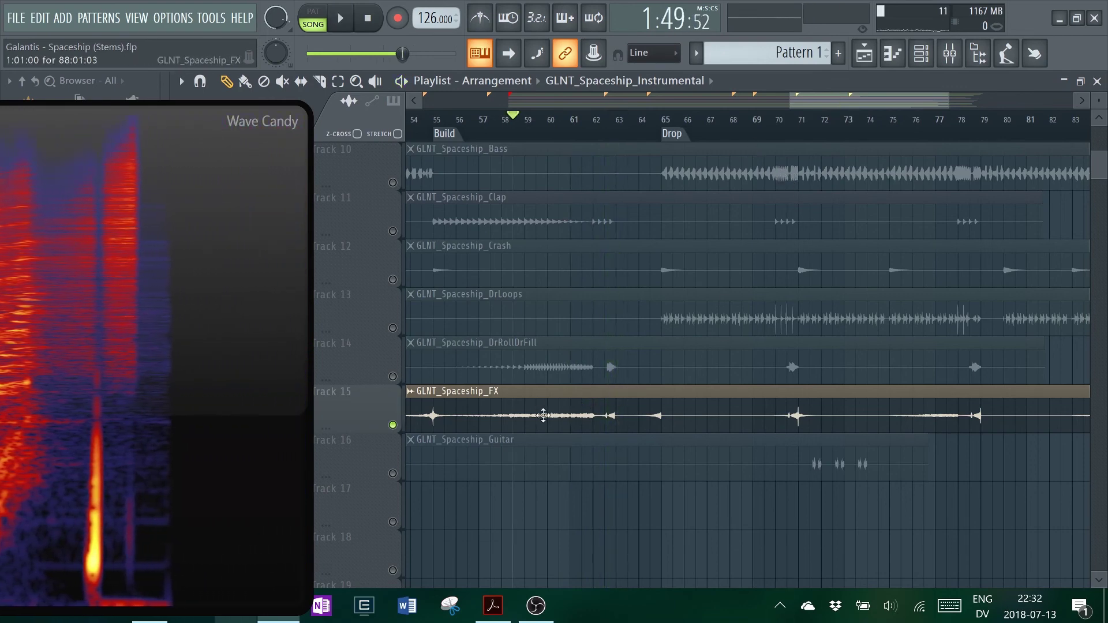
scroll(706, 148, "right", 5)
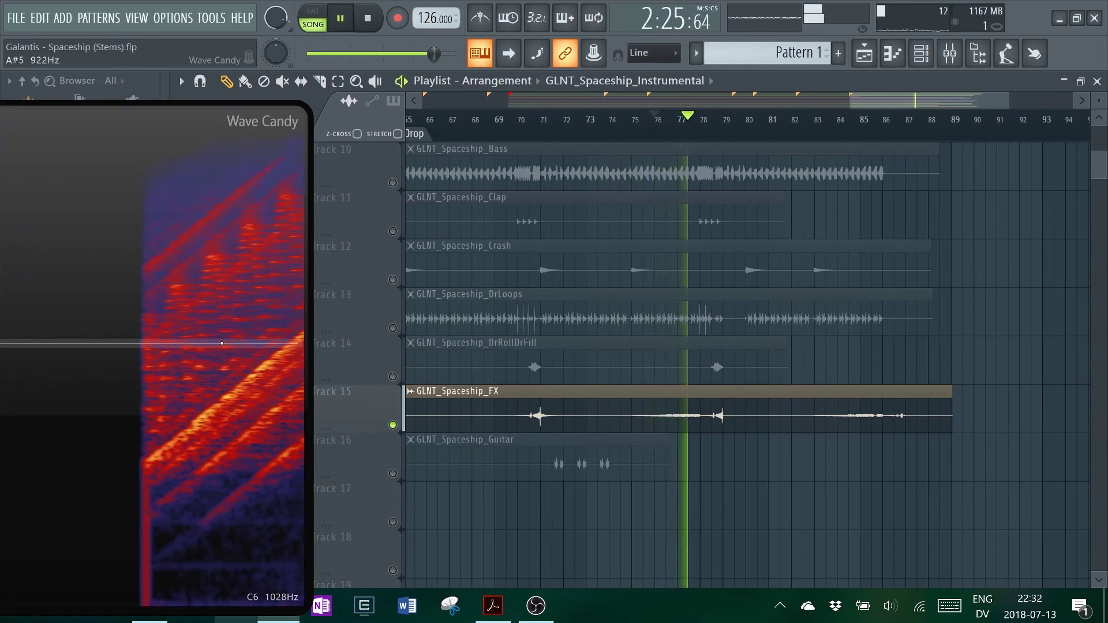
key("space")
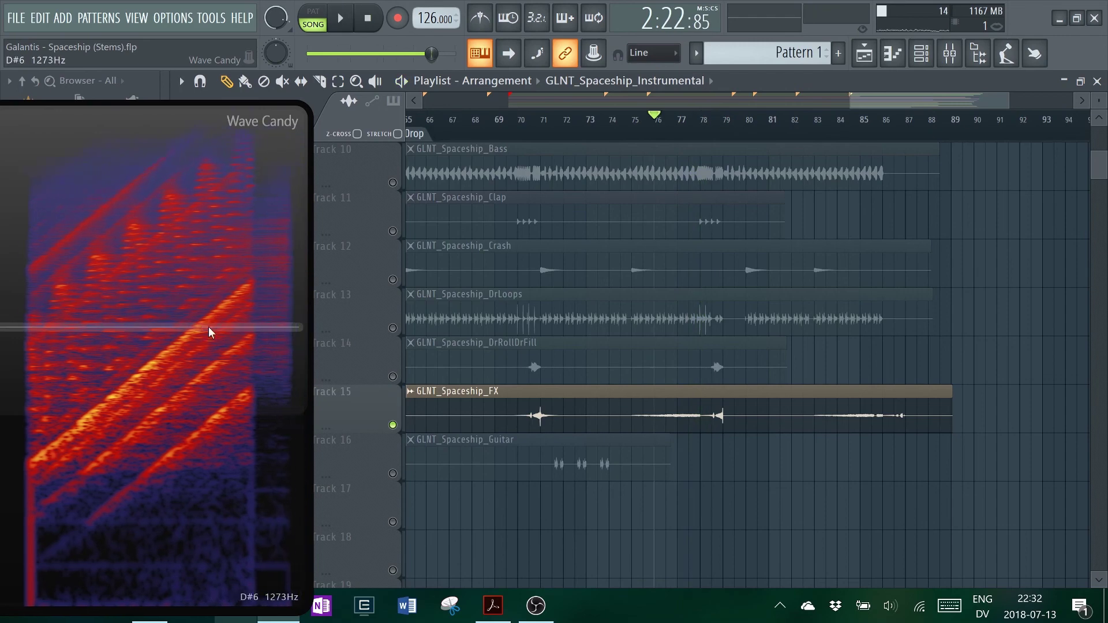
Step: Freeze the Wave Candy spectrum on the FX riser and move the display until its note and frequency scales are in view
right_click(210, 322)
left_click(251, 495)
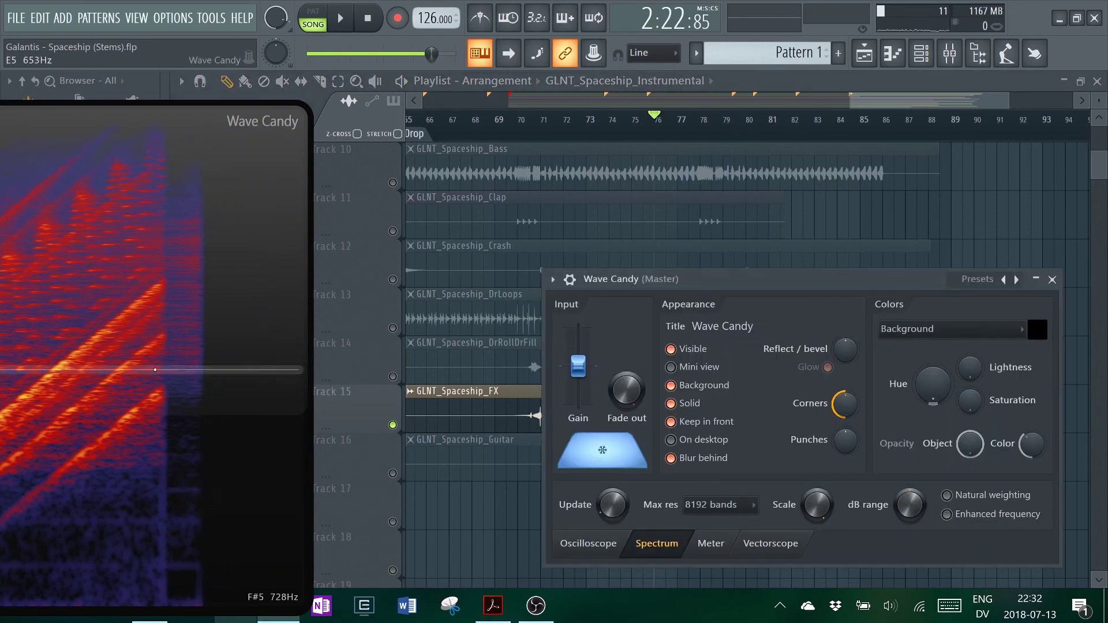
left_click_drag(155, 369, 324, 338)
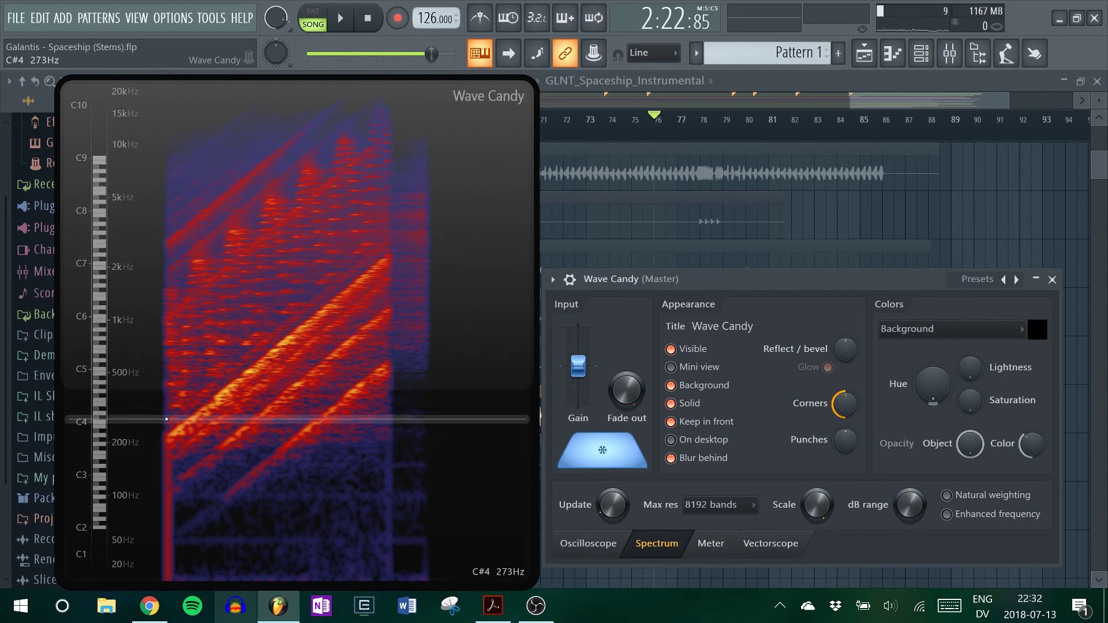
left_click_drag(270, 345, 201, 327)
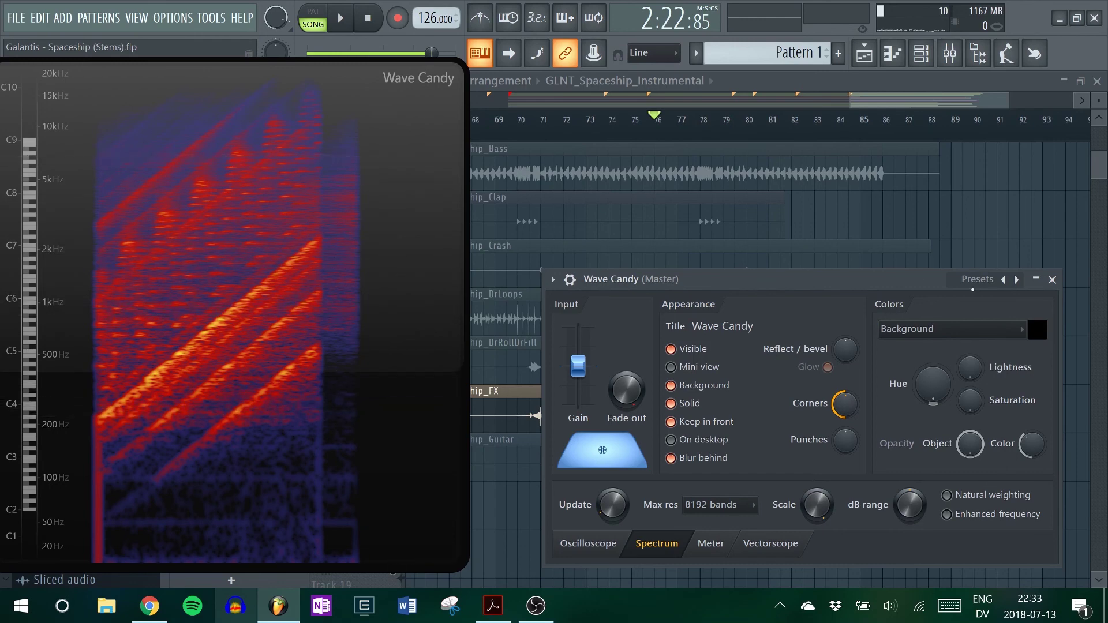
Step: Close the Wave Candy settings, move its display clear of the track switches and solo the guitar stem
left_click(1052, 280)
left_click_drag(892, 107, 730, 107)
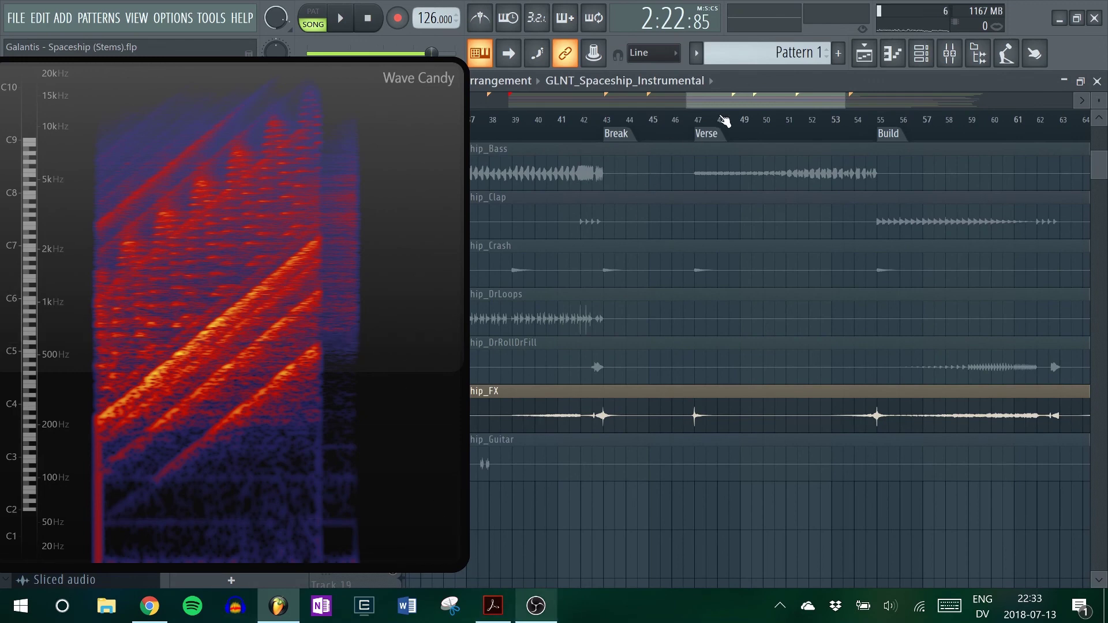
scroll(645, 148, "left", 5)
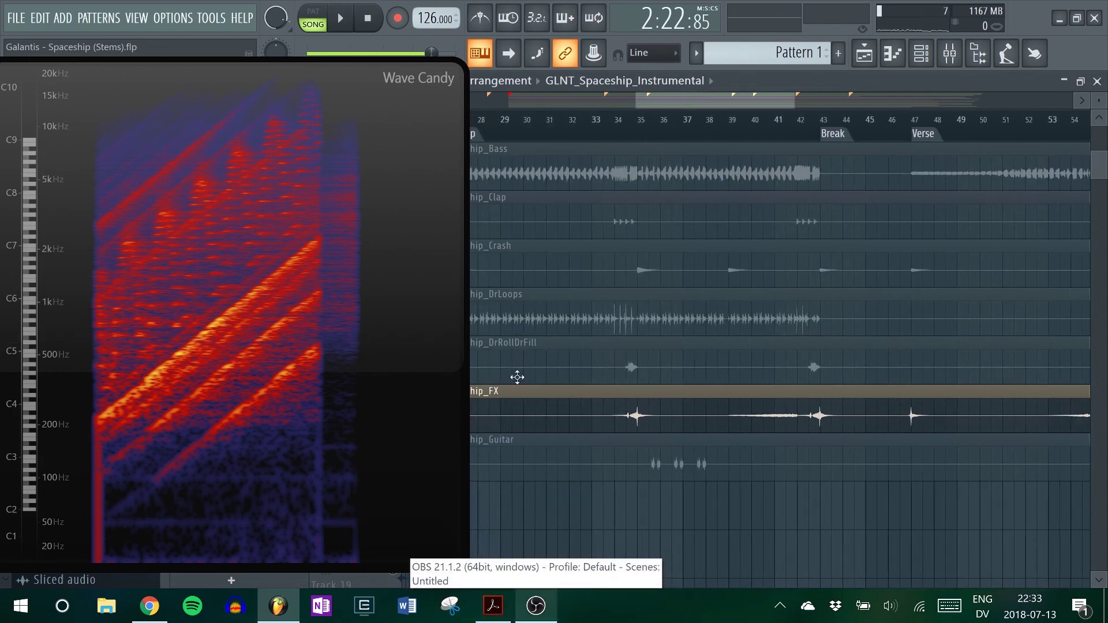
left_click_drag(517, 377, 410, 393)
left_click(394, 474)
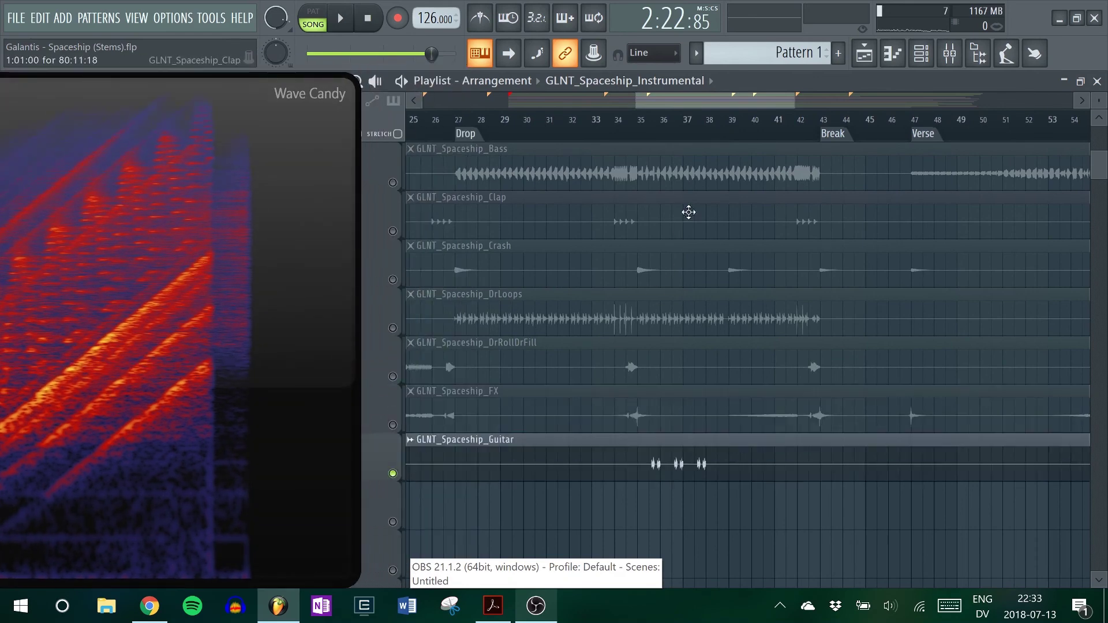
Step: Play the soloed guitar stem from the middle of bar 35, just before its first hits
left_click(655, 133)
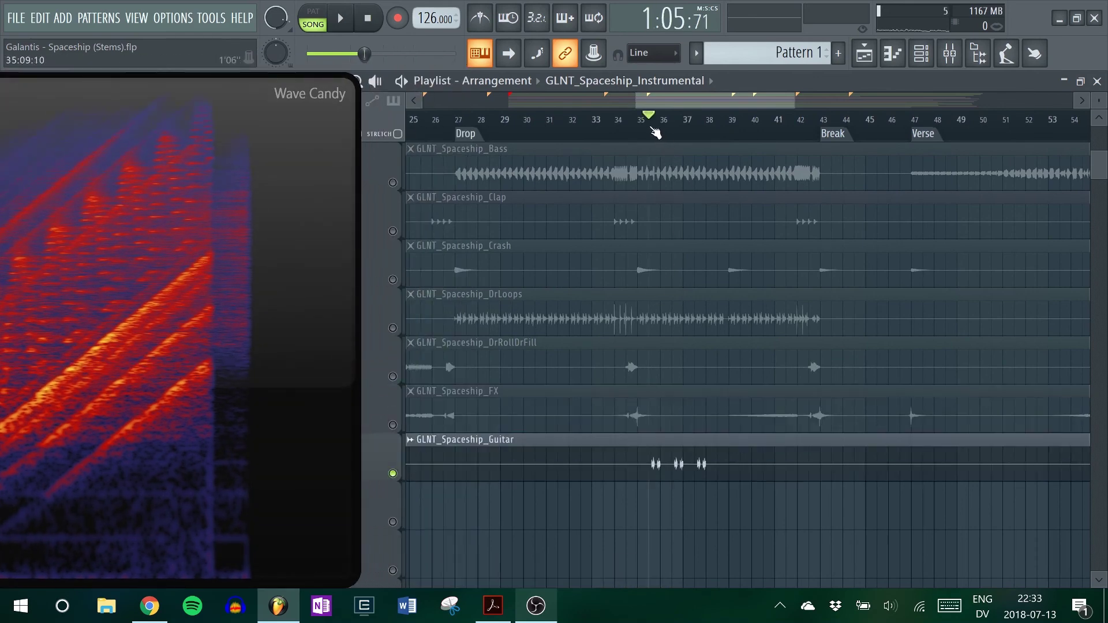
scroll(656, 133, "up", 3)
key("space")
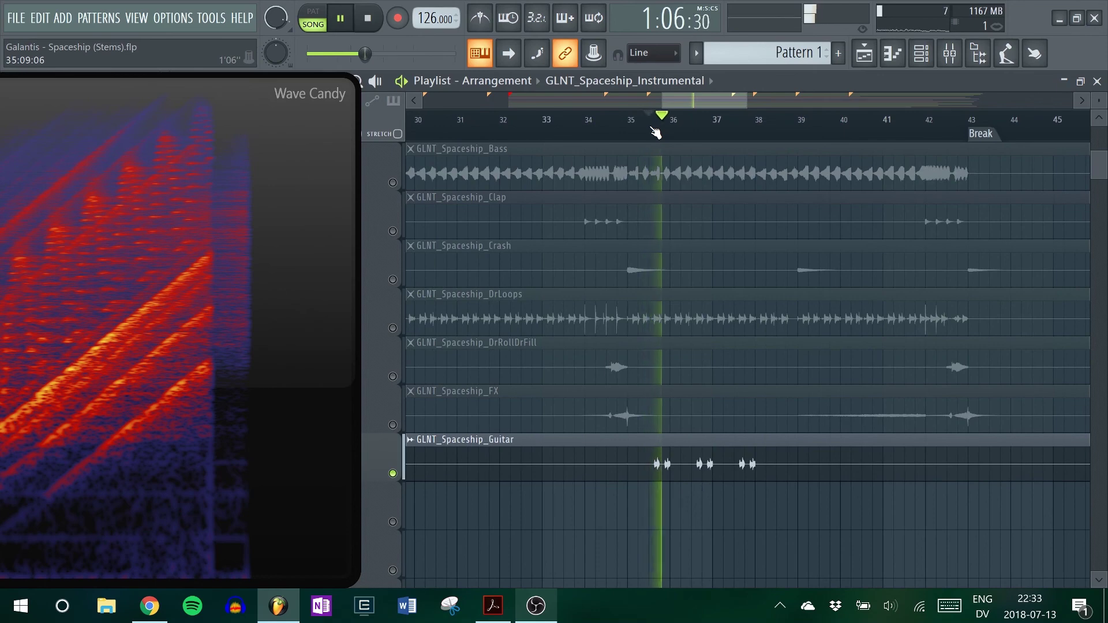
Step: Unfreeze the Wave Candy spectrum and replay the guitar stem's hits from bar 35
right_click(240, 397)
left_click(280, 564)
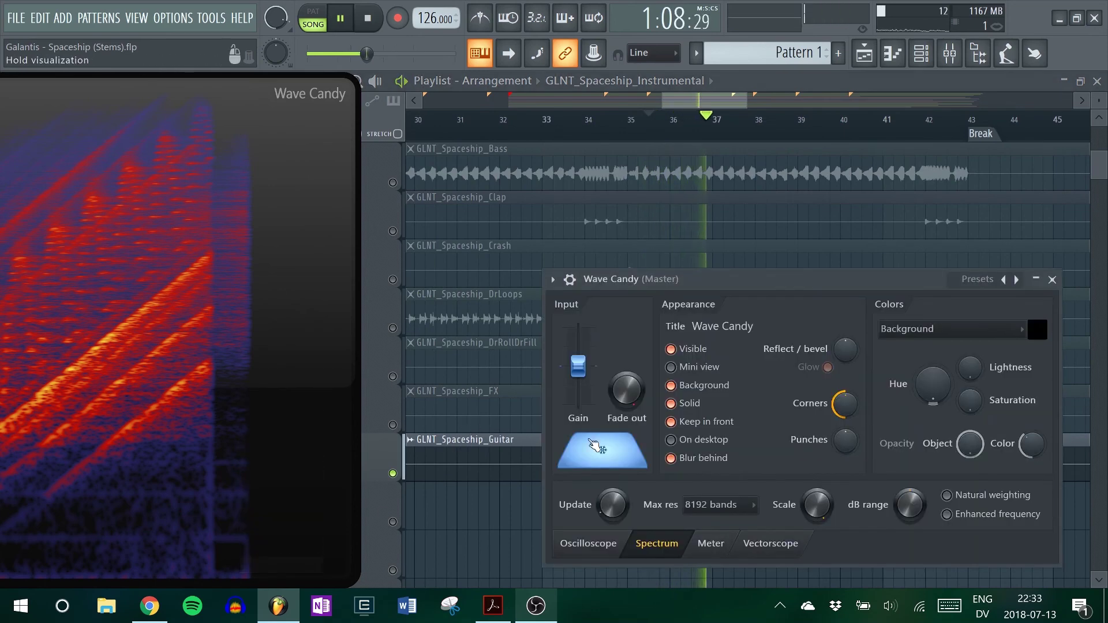
left_click(1053, 279)
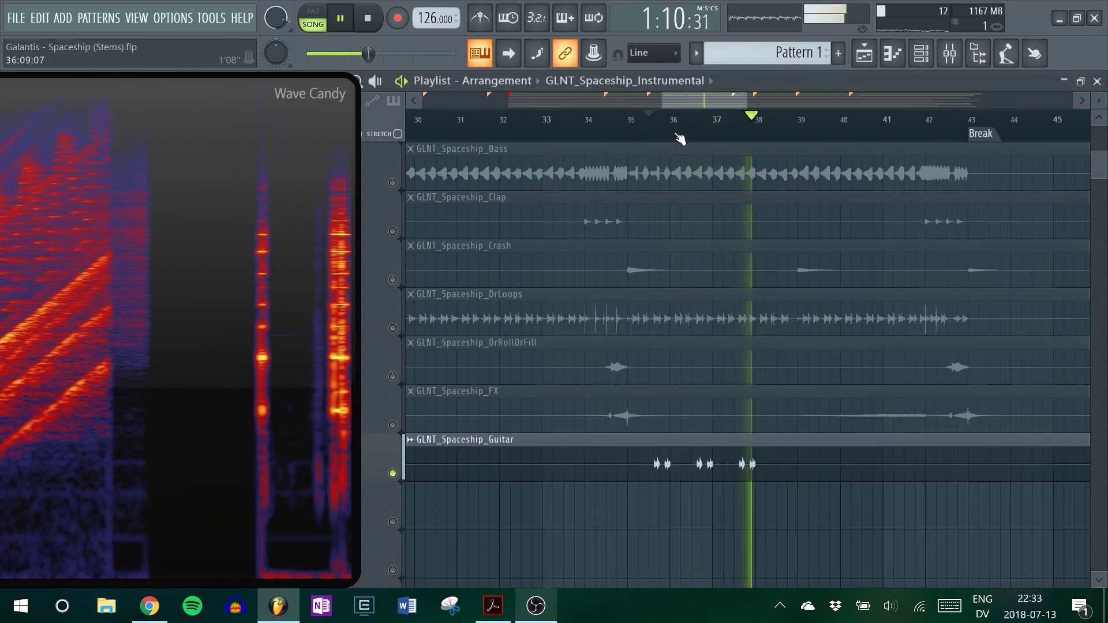
left_click(656, 133)
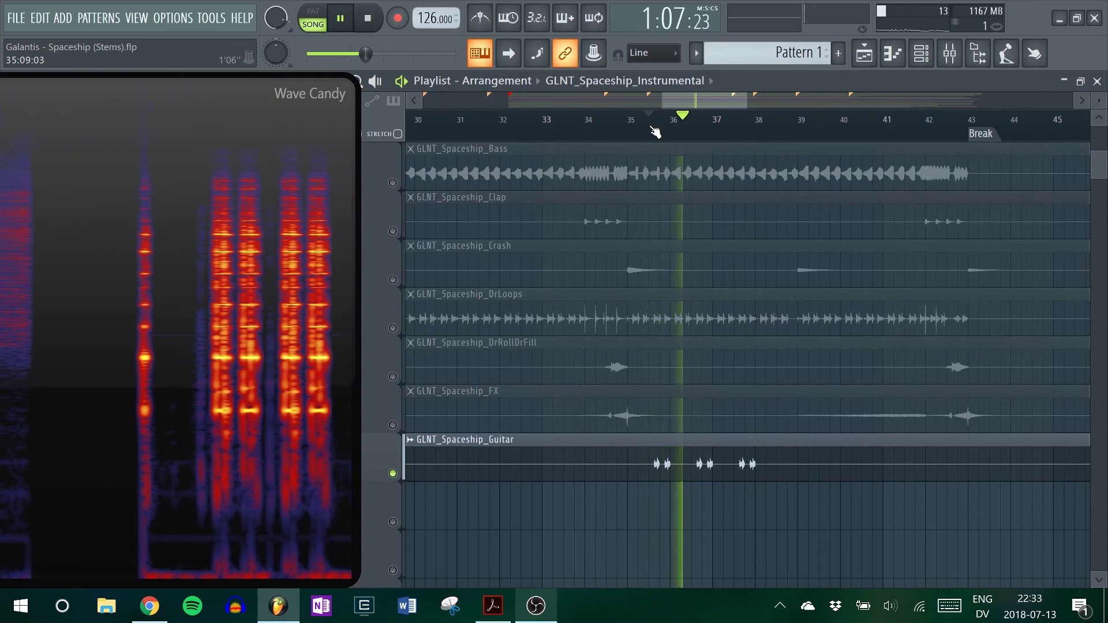
key("space")
Step: Unmute the piano stem alongside the soloed guitar stem
scroll(748, 332, "up", 3)
scroll(745, 329, "up", 2)
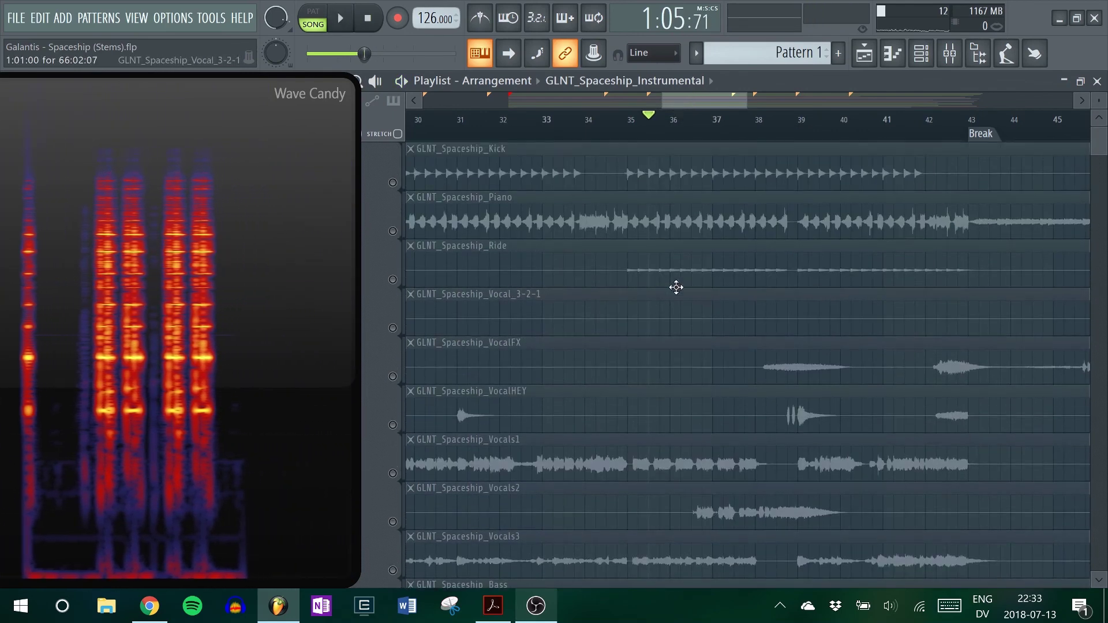
scroll(640, 148, "down", 5)
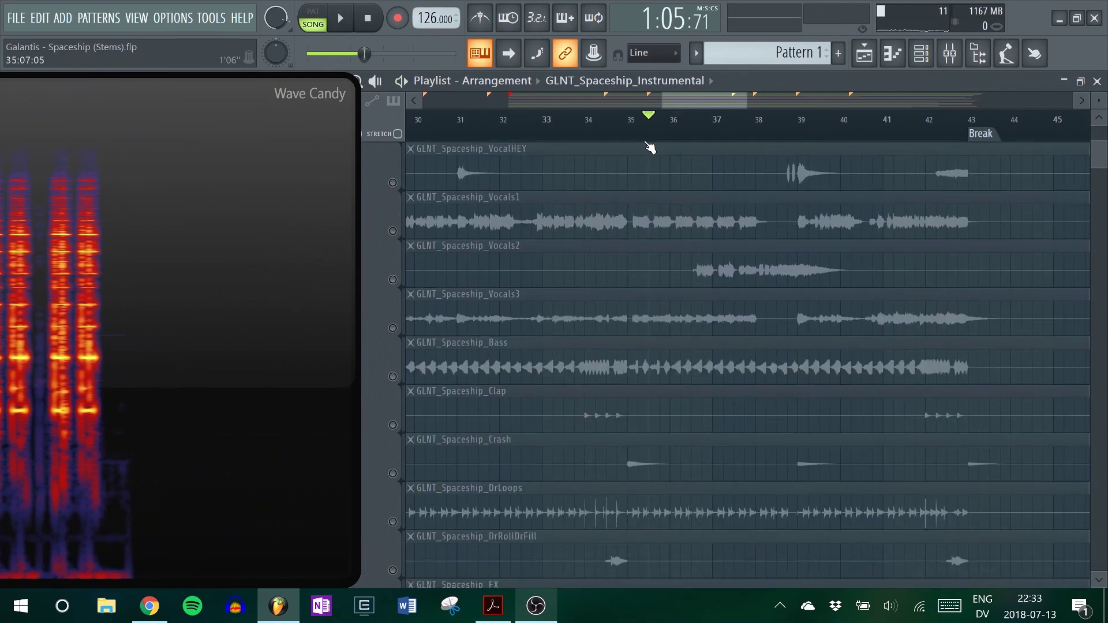
scroll(650, 148, "down", 3)
scroll(611, 312, "down", 3)
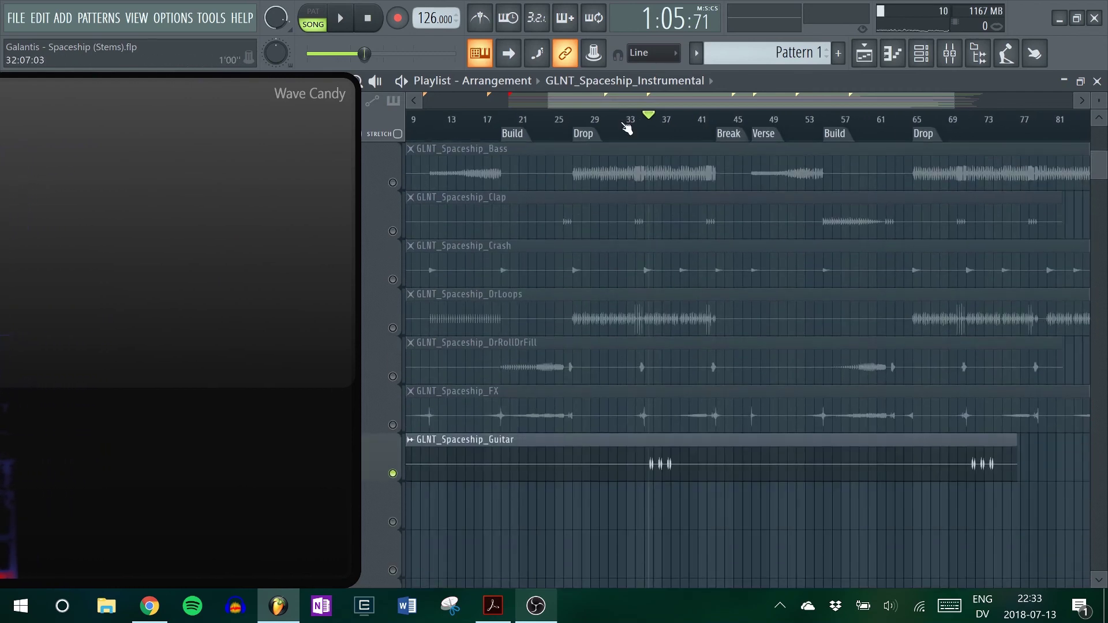
scroll(386, 257, "up", 3)
scroll(376, 258, "up", 6)
scroll(376, 254, "up", 3)
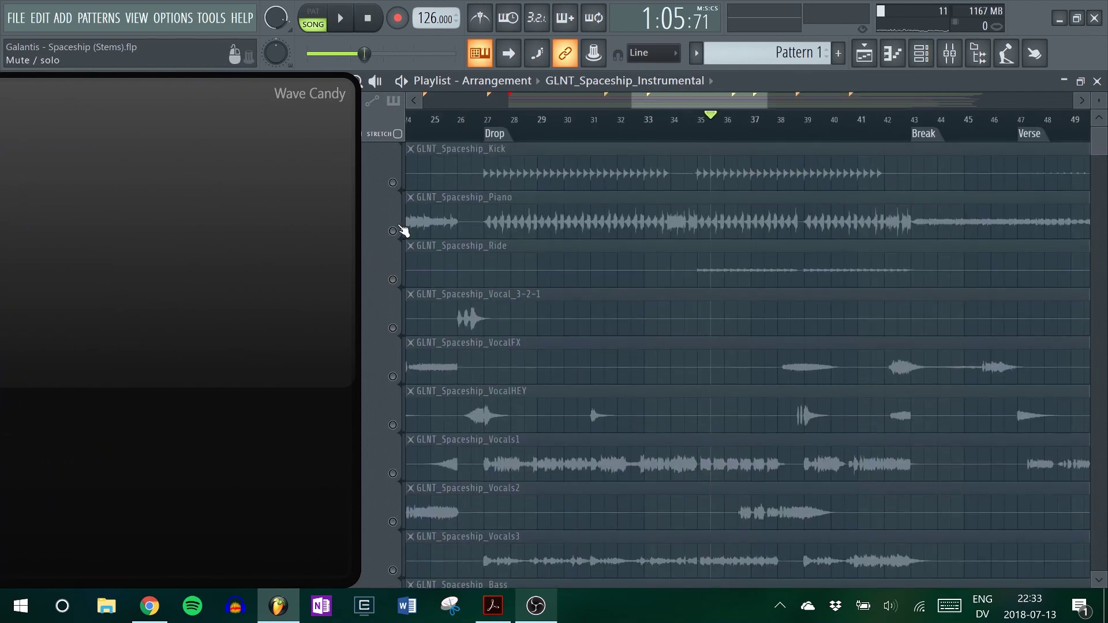
left_click(403, 231)
Step: Play the piano and guitar stems together from bar 35
scroll(616, 240, "down", 8)
scroll(587, 262, "up", 8)
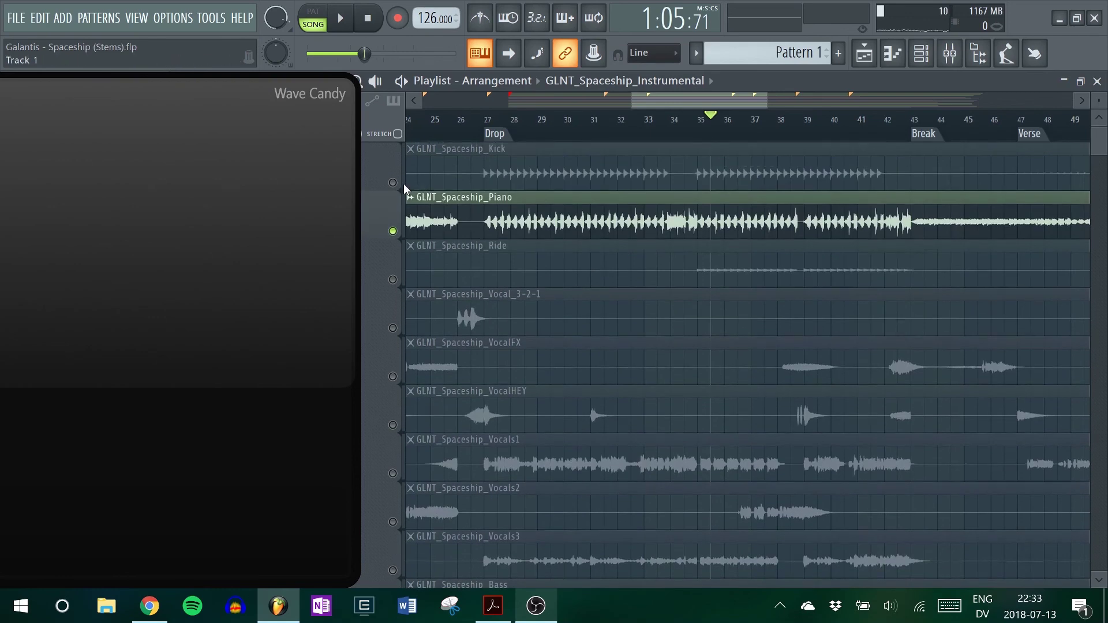
key("space")
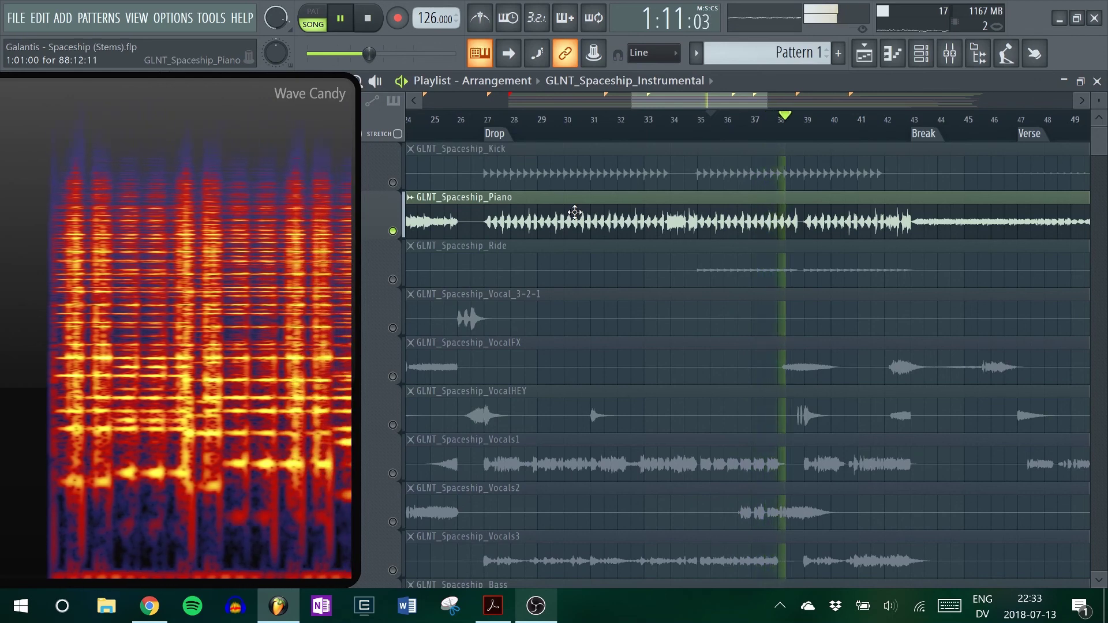
key("space")
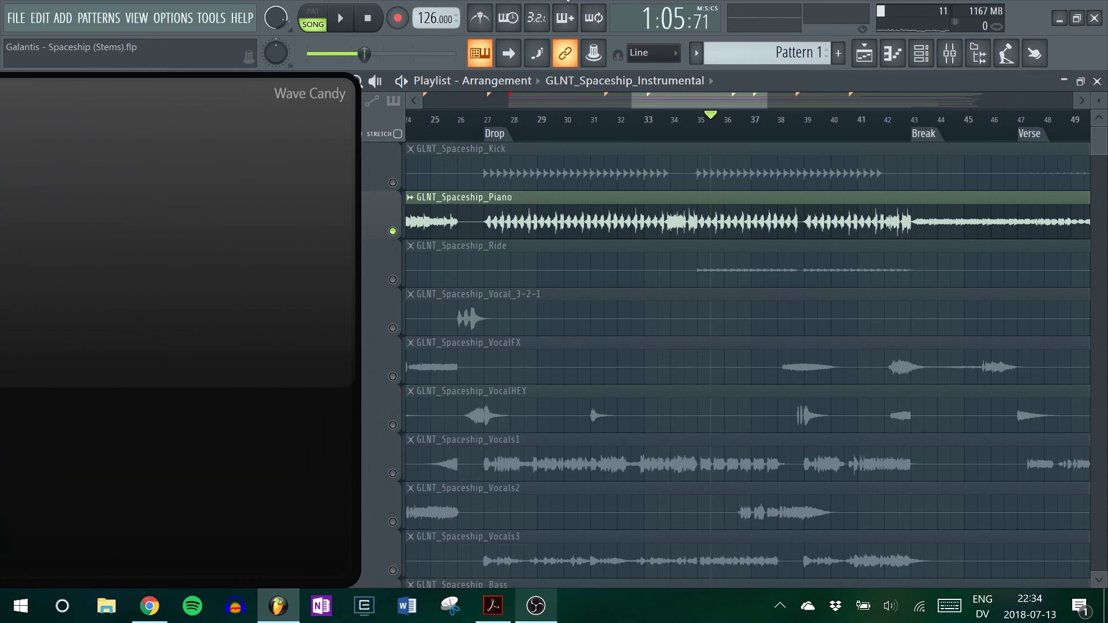
Step: Examine where the guitar hits fall on the beat grid between bars 35 and 38
scroll(739, 182, "down", 5)
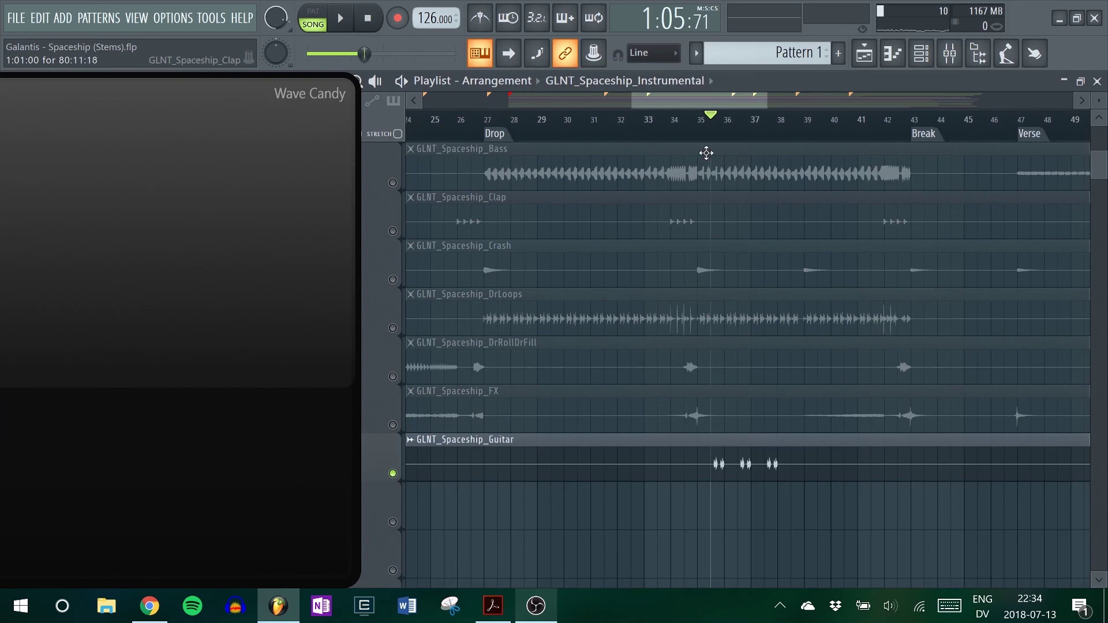
scroll(721, 133, "up", 4)
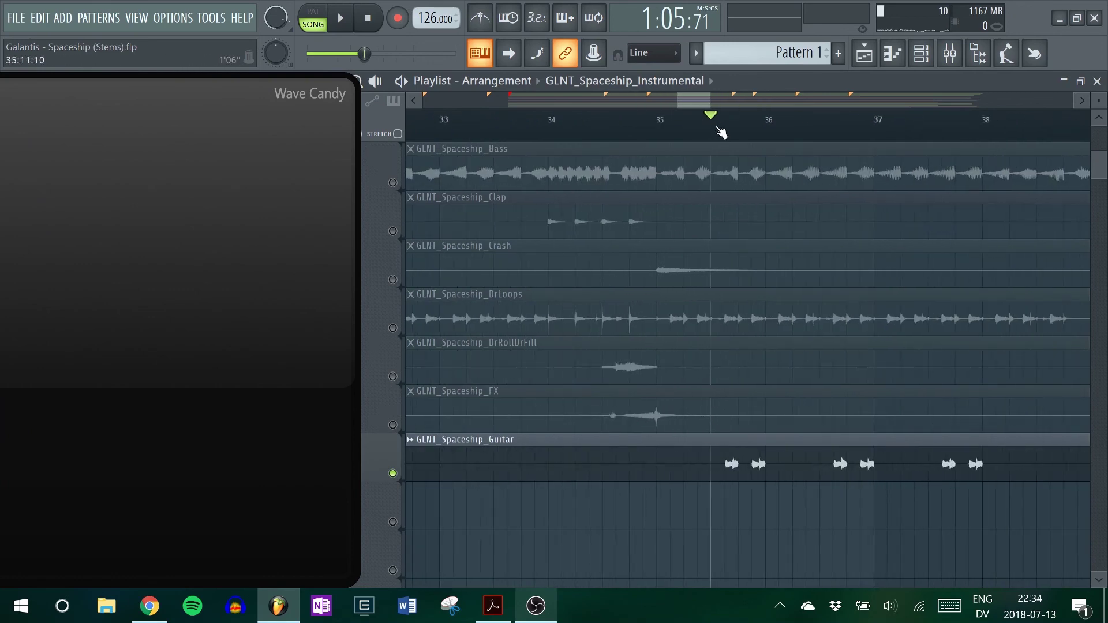
scroll(698, 142, "up", 2)
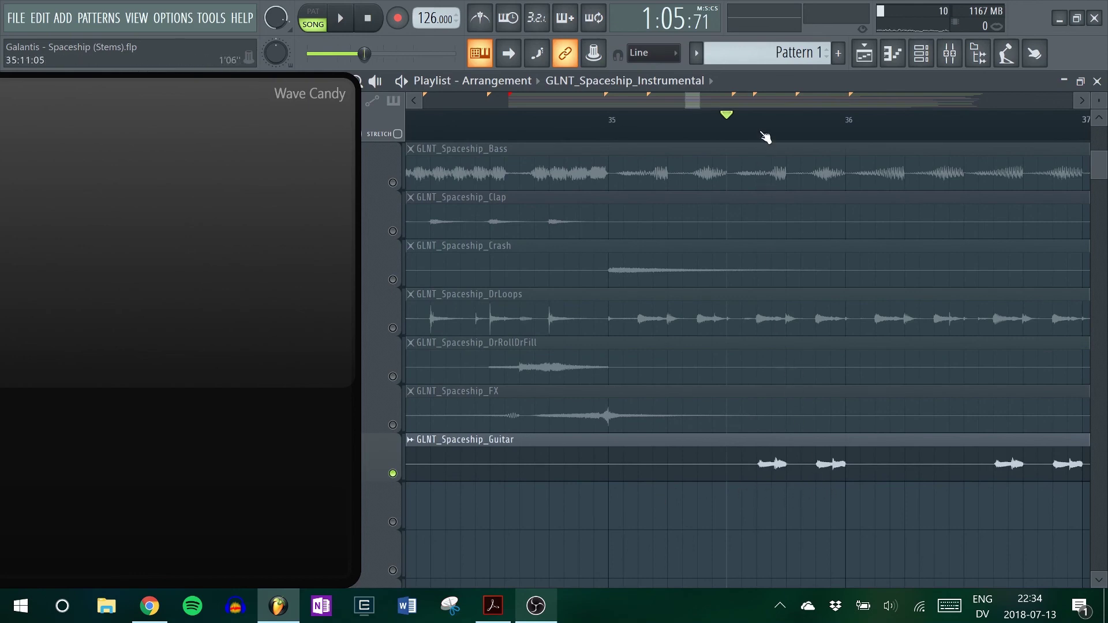
scroll(765, 137, "down", 2)
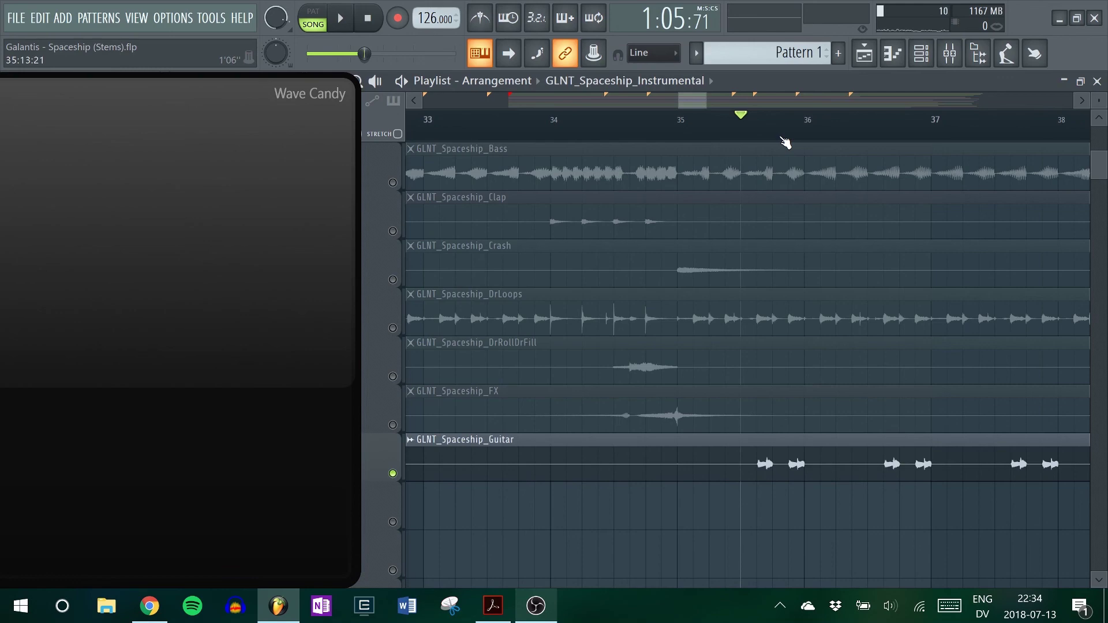
scroll(785, 143, "down", 3)
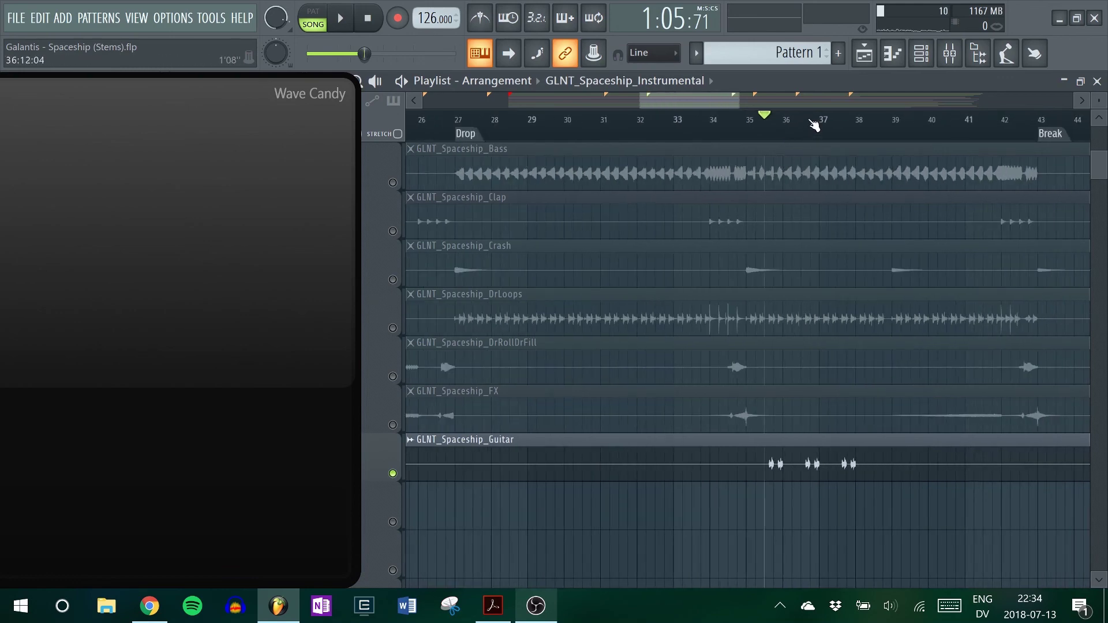
Step: Cancel the guitar solo to make all the stems audible again
scroll(814, 122, "down", 5)
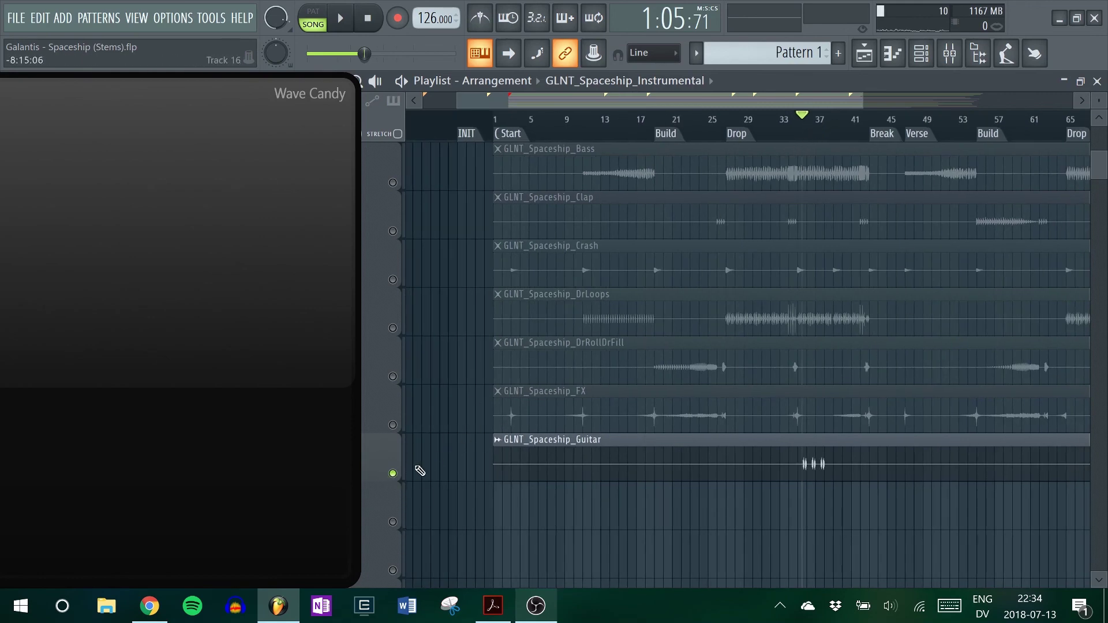
scroll(643, 316, "down", 2)
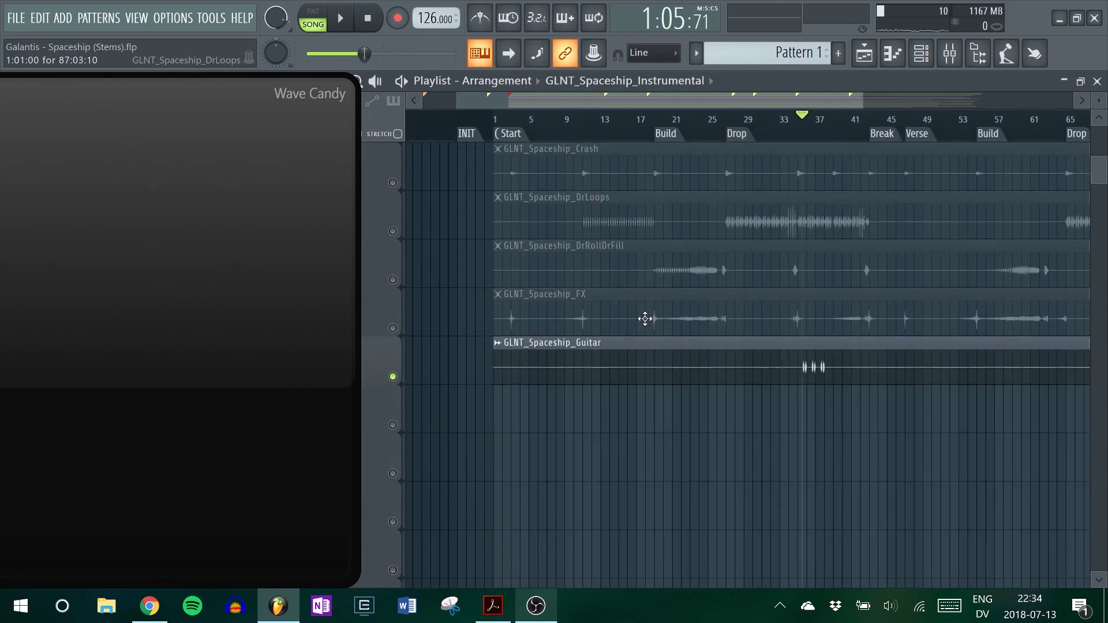
scroll(551, 366, "up", 6)
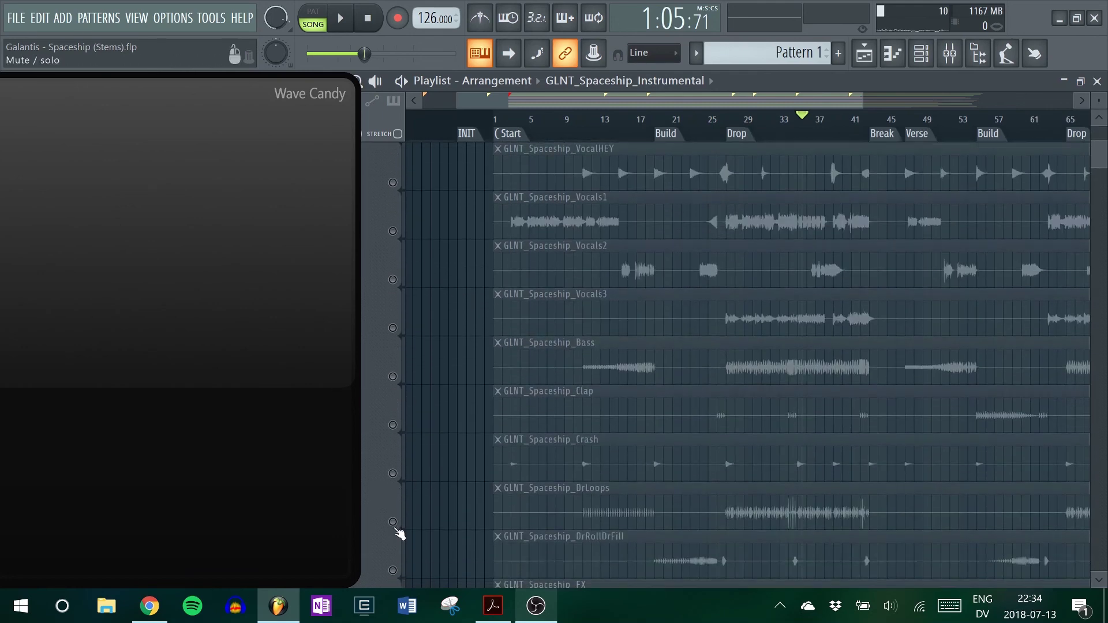
scroll(400, 532, "down", 9)
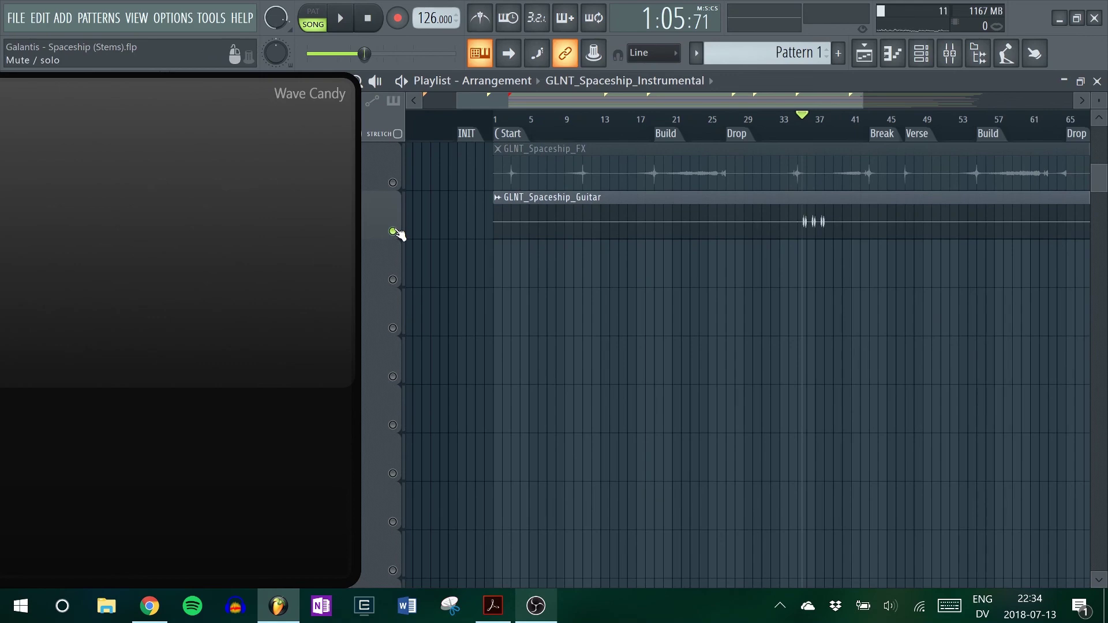
right_click(394, 231)
Step: Play the full mix from bar 35, plus the transition into the break at bar 43
scroll(712, 349, "up", 9)
key("space")
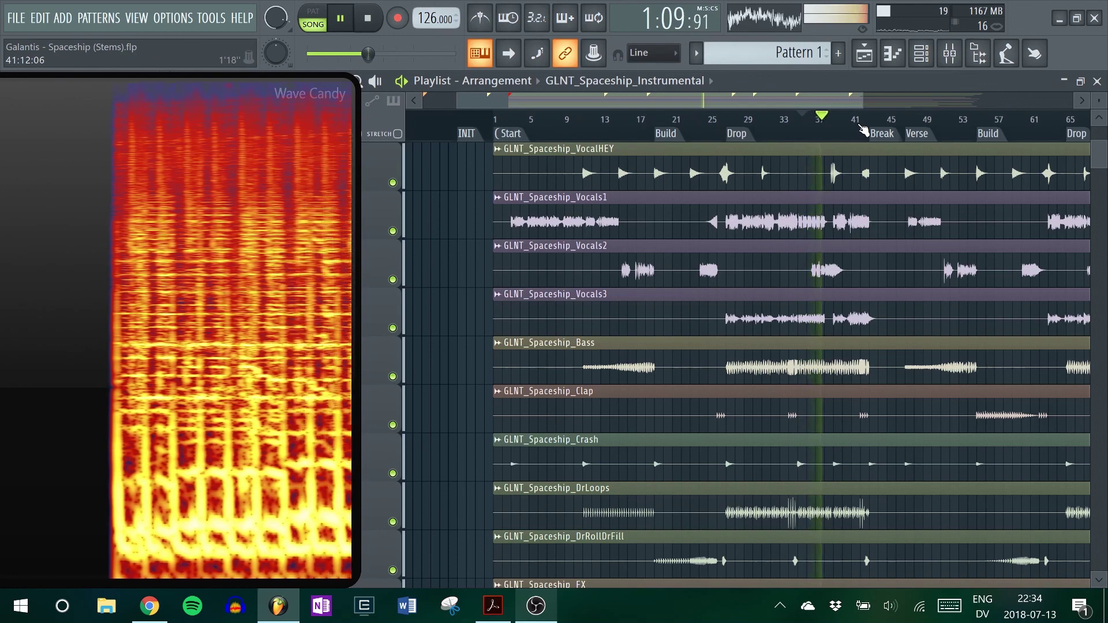
left_click(869, 130)
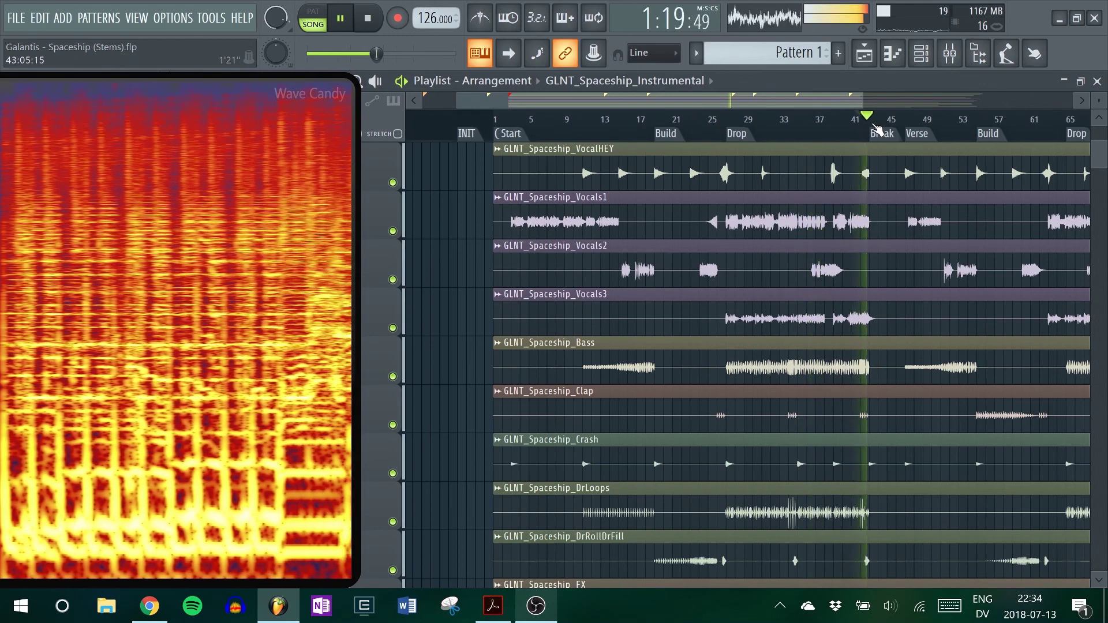
key("space")
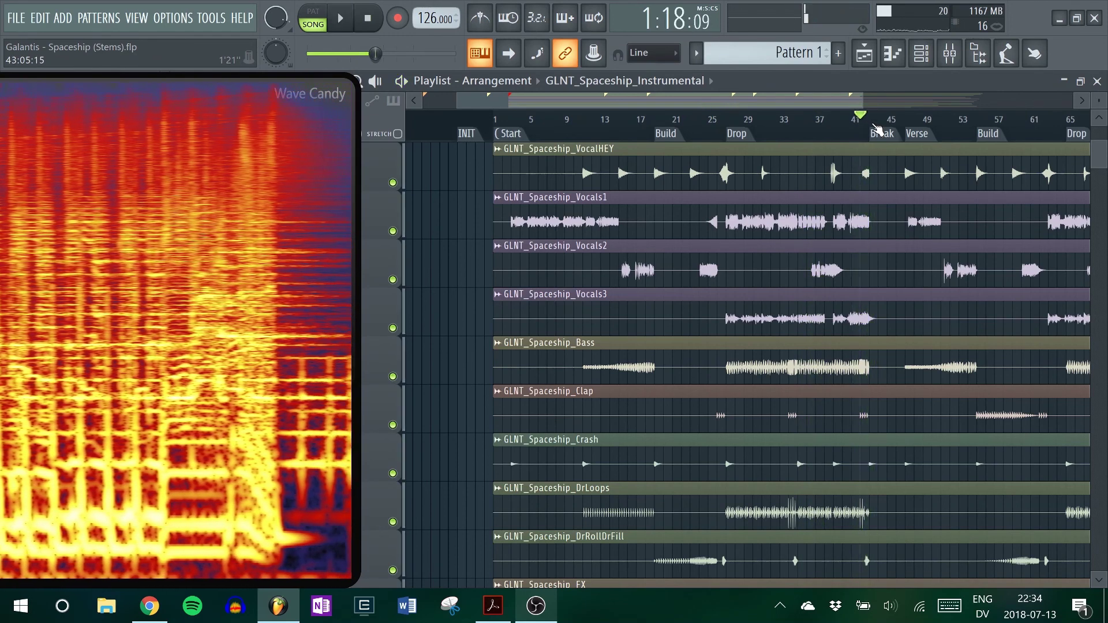
Step: Move the Wave Candy display until its note and frequency scales are fully in view
scroll(874, 128, "down", 3)
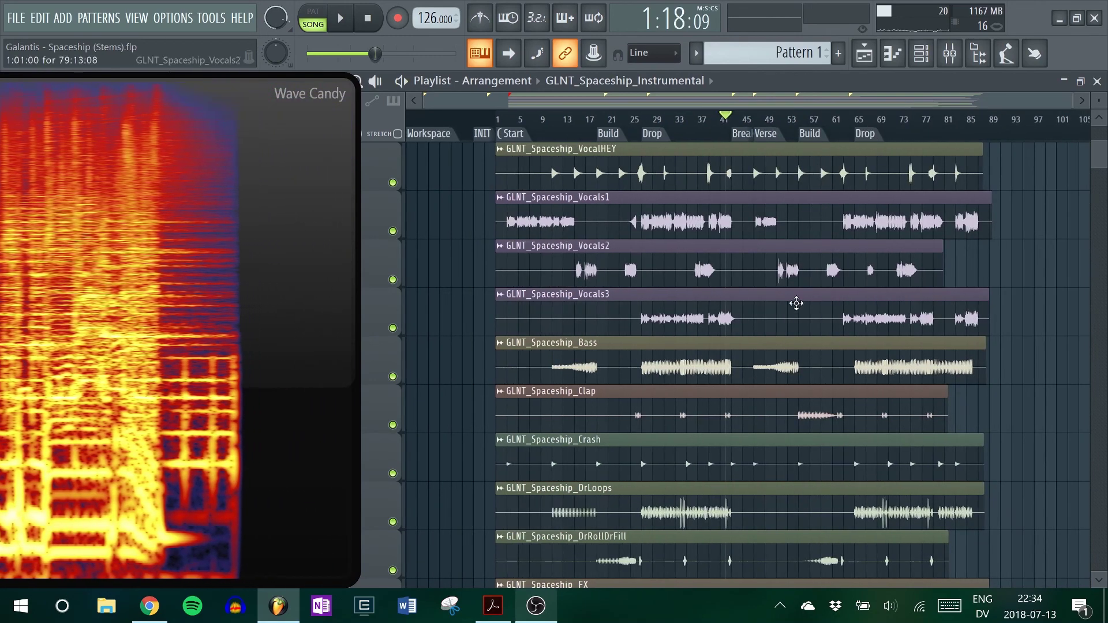
scroll(687, 369, "down", 5)
scroll(700, 371, "up", 7)
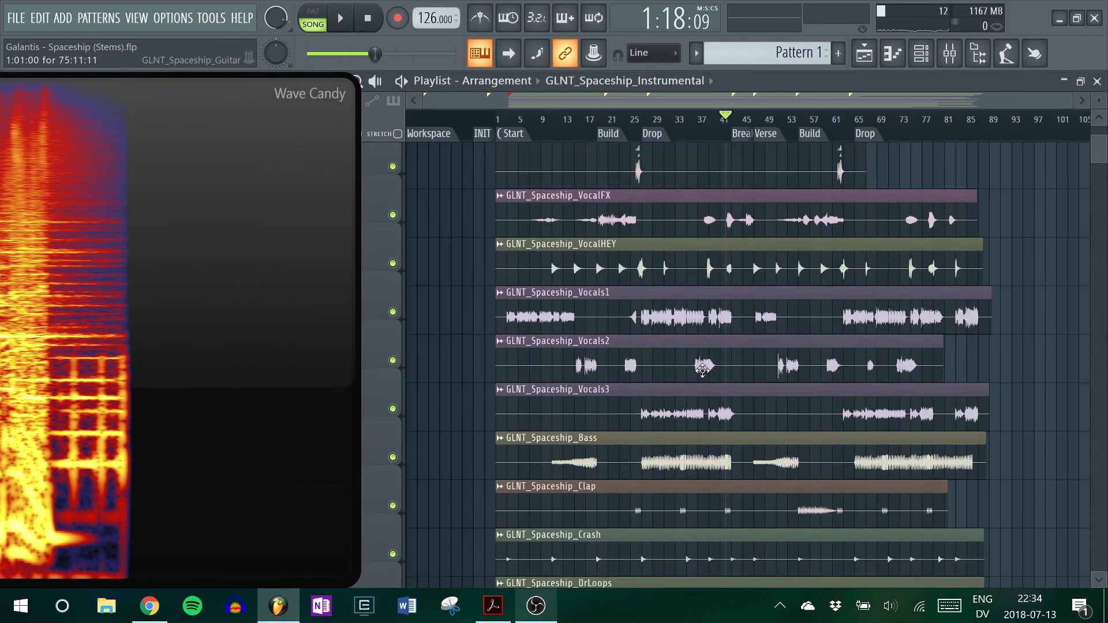
scroll(702, 370, "up", 3)
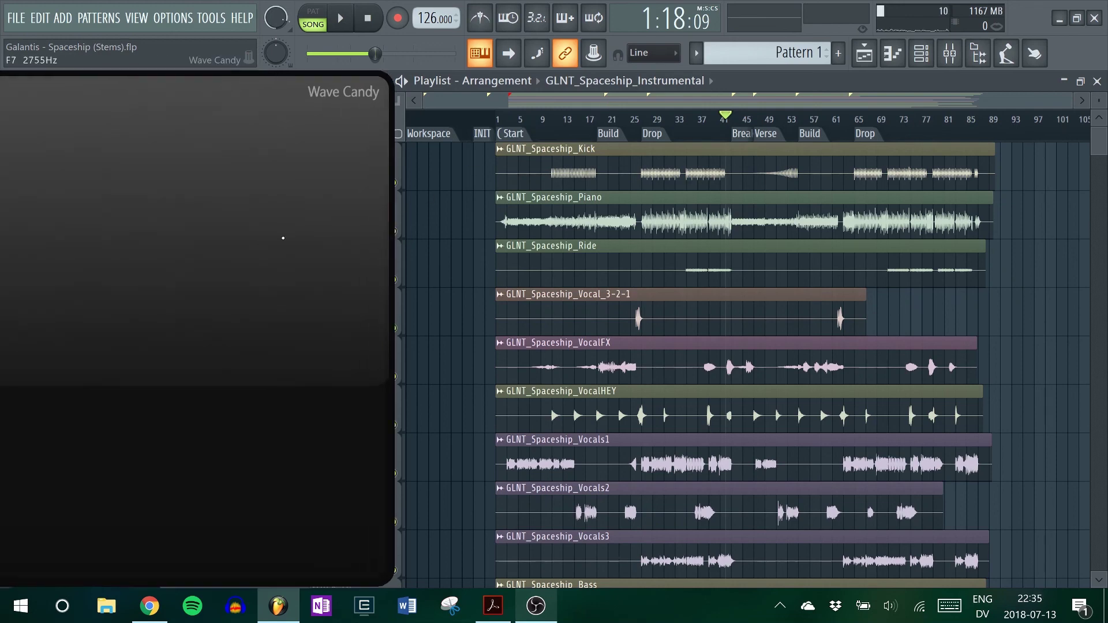
left_click_drag(326, 238, 378, 236)
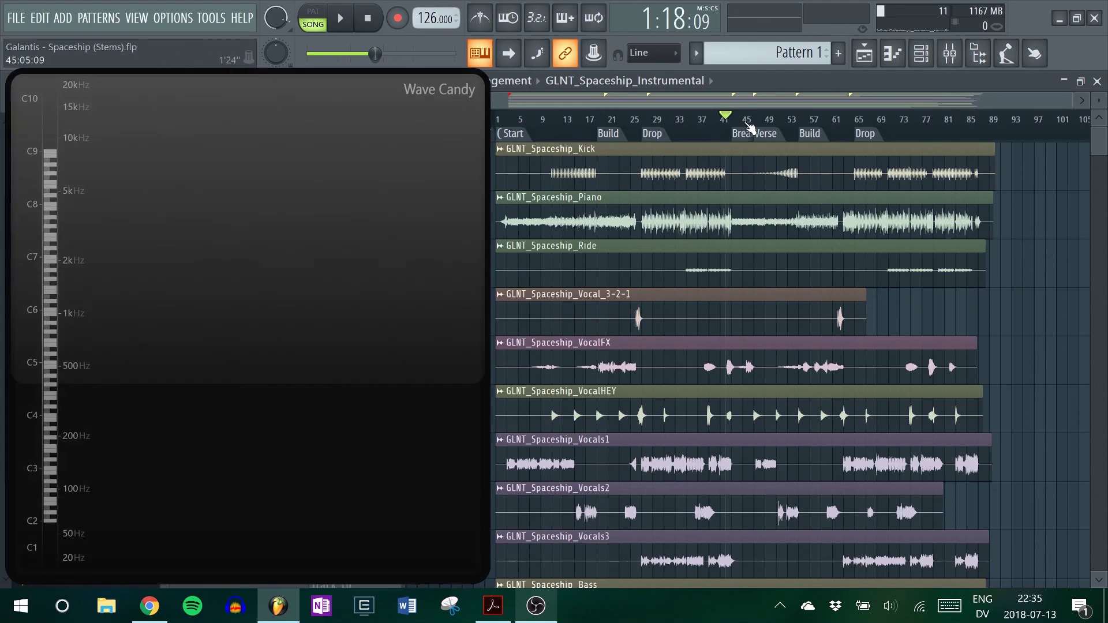
Step: Look over the arrangement of all the stems around the break at bar 43 and the verse at bar 47
scroll(762, 335, "down", 6)
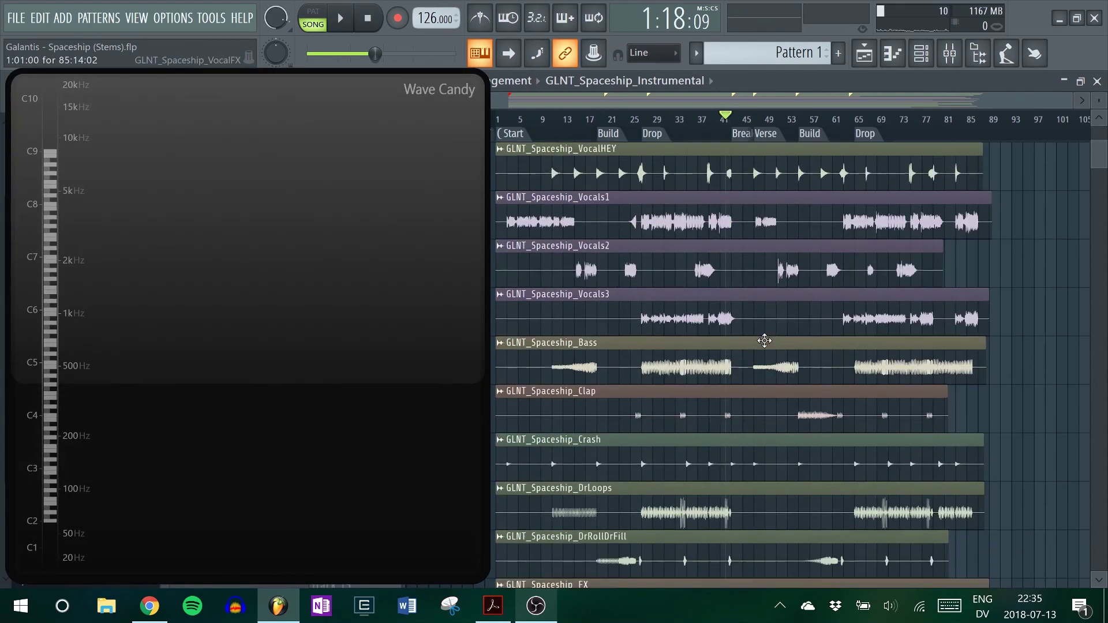
scroll(765, 341, "up", 6)
scroll(744, 134, "up", 3)
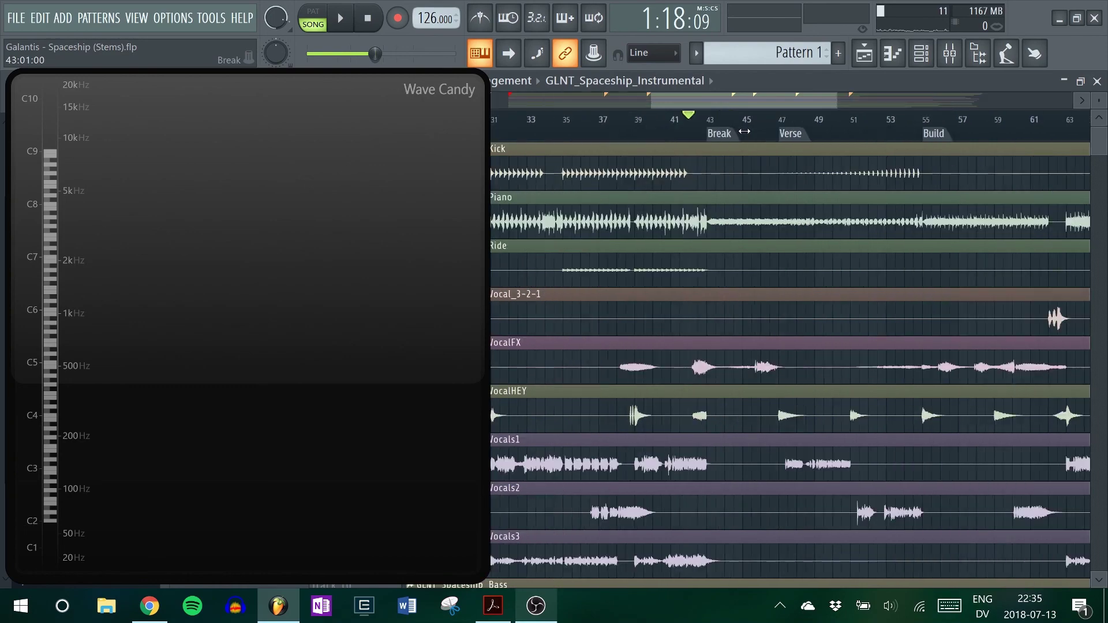
scroll(749, 236, "down", 6)
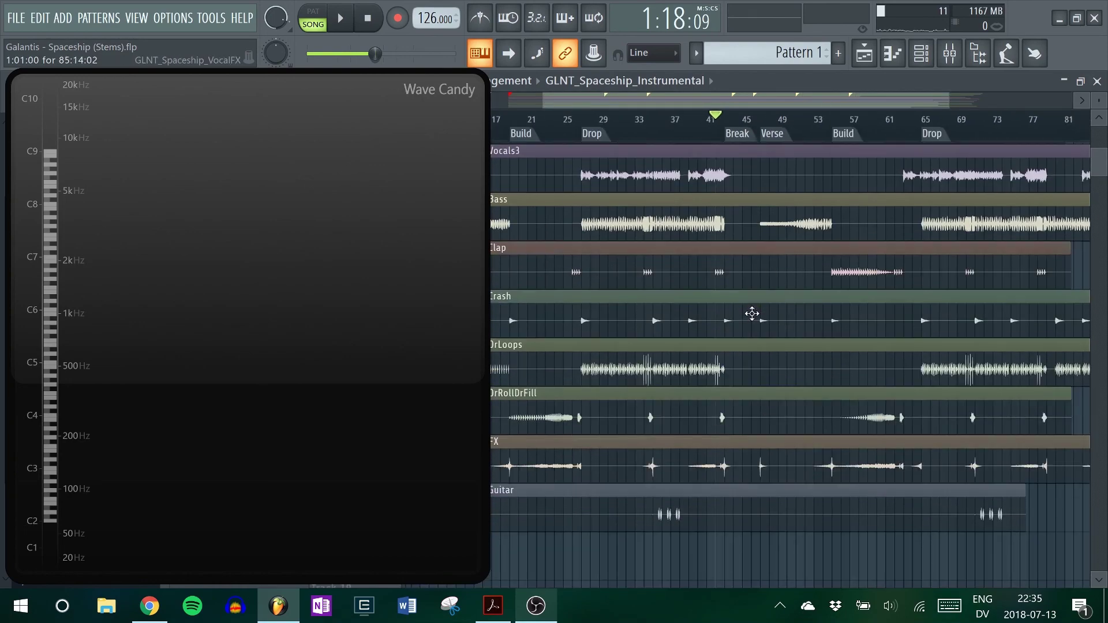
scroll(752, 329, "up", 6)
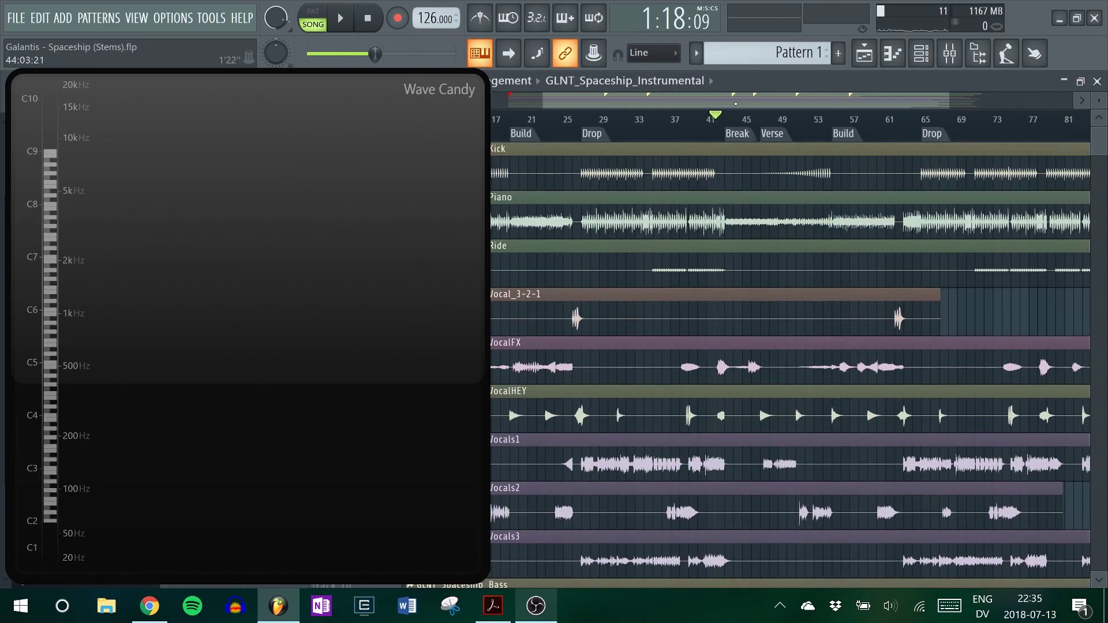
Step: Compare the layout of all the stems in the first build and drop with the second verse, build and drop after the break
left_click_drag(704, 102, 664, 108)
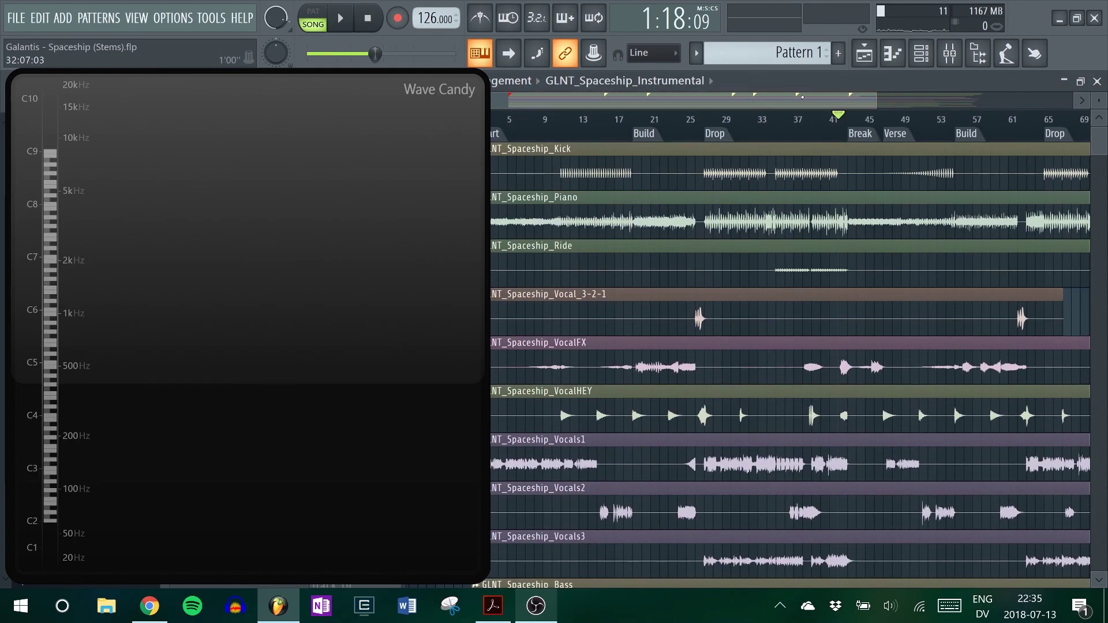
left_click_drag(803, 97, 812, 97)
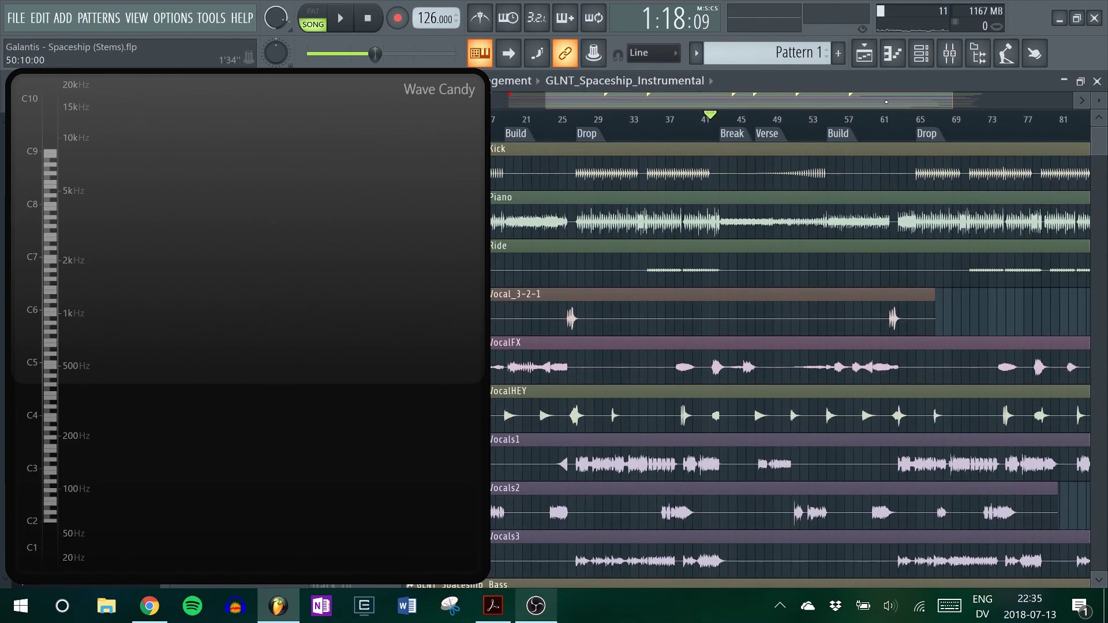
scroll(829, 276, "down", 1)
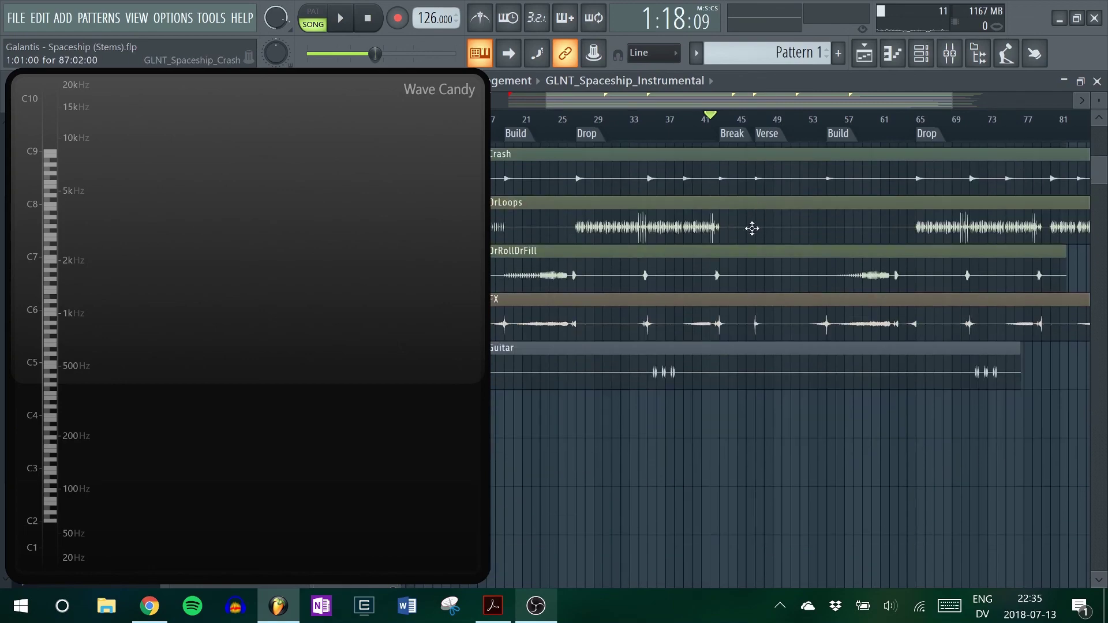
scroll(752, 228, "down", 5)
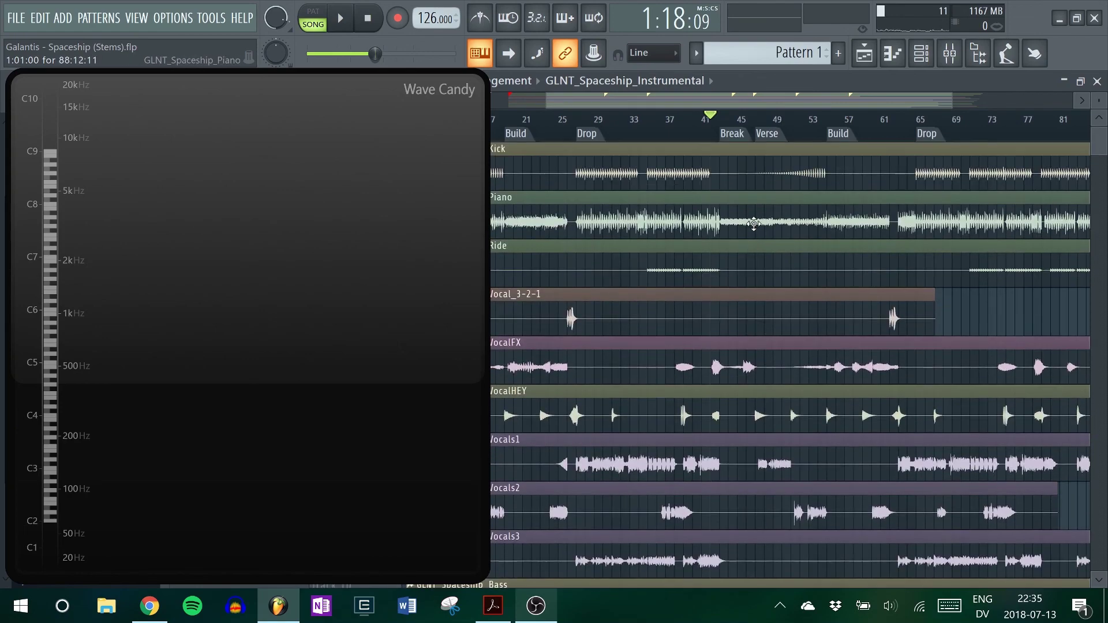
scroll(762, 207, "down", 5)
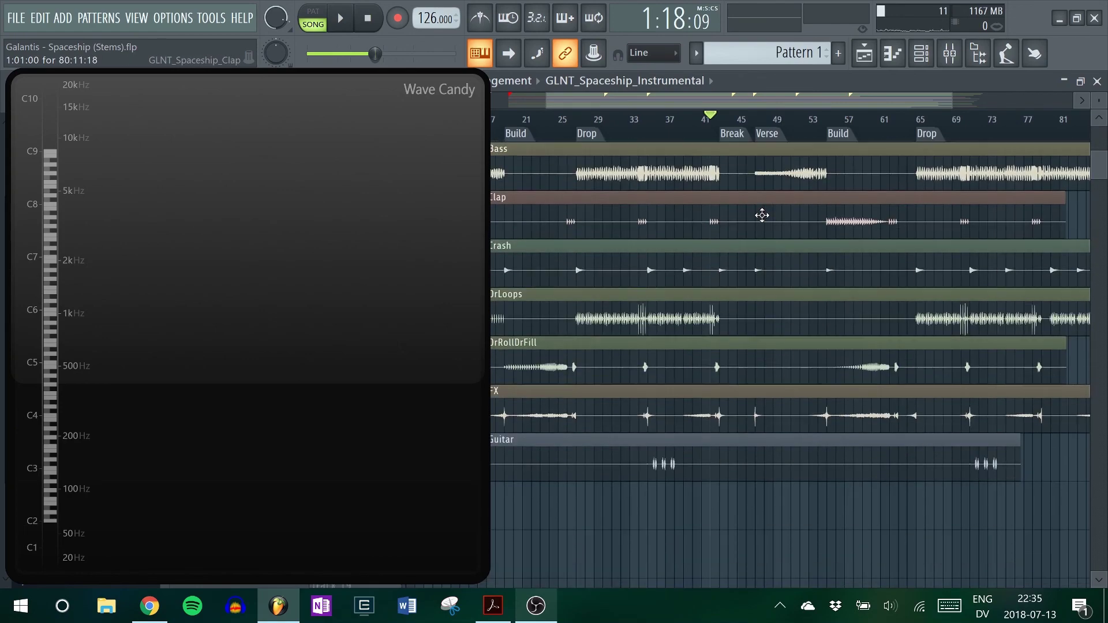
scroll(762, 216, "up", 5)
scroll(791, 335, "right", 1)
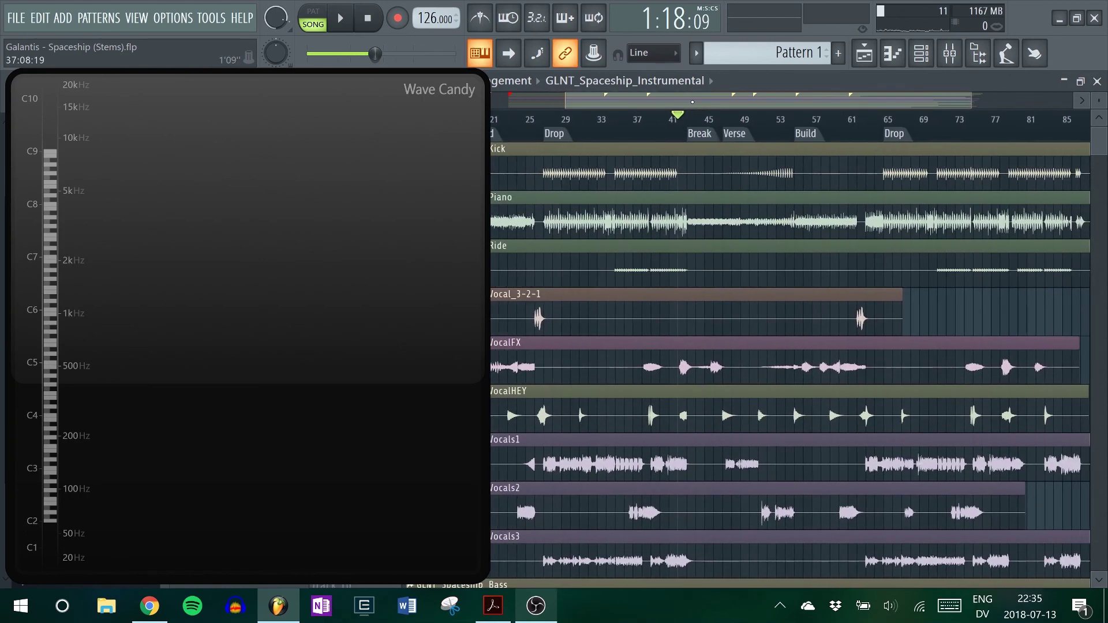
scroll(790, 334, "left", 2)
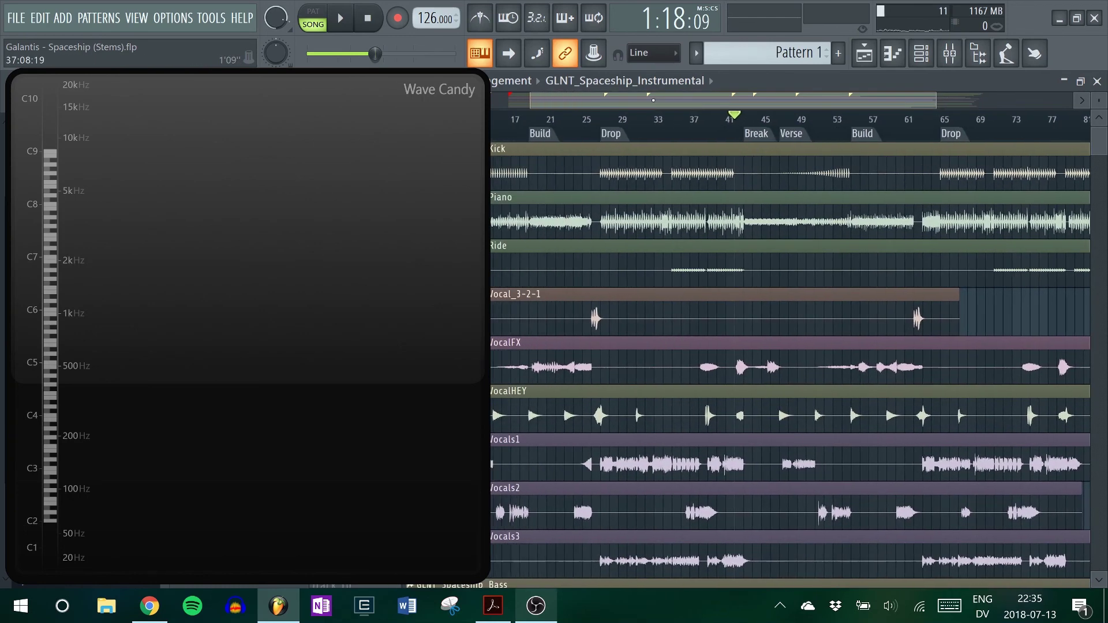
scroll(791, 335, "right", 1)
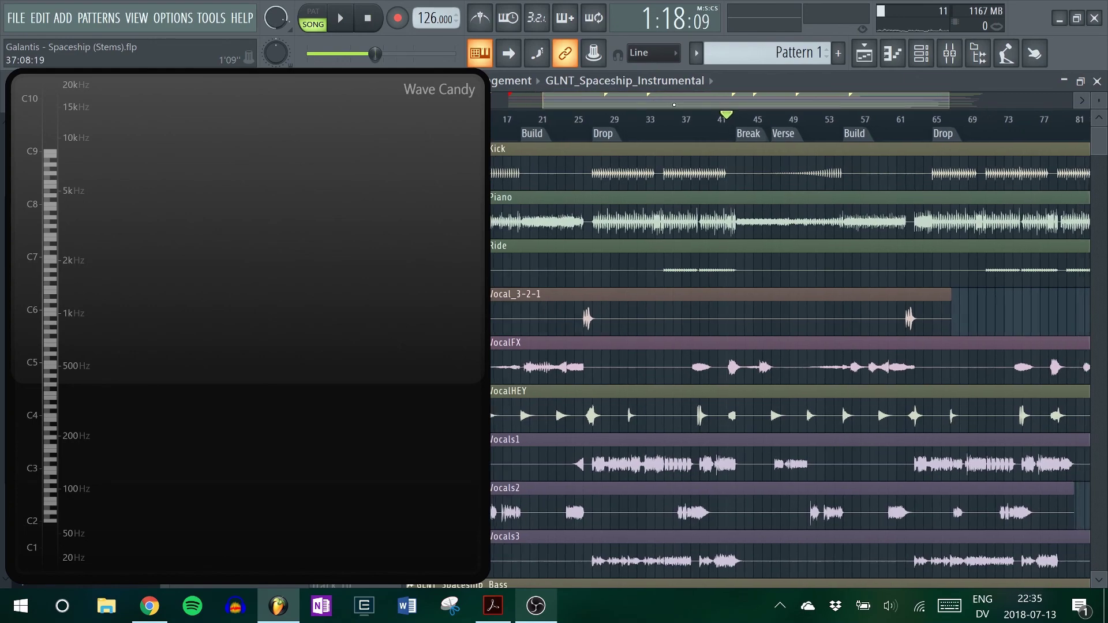
scroll(709, 277, "down", 1)
scroll(709, 277, "right", 1)
scroll(710, 245, "up", 1)
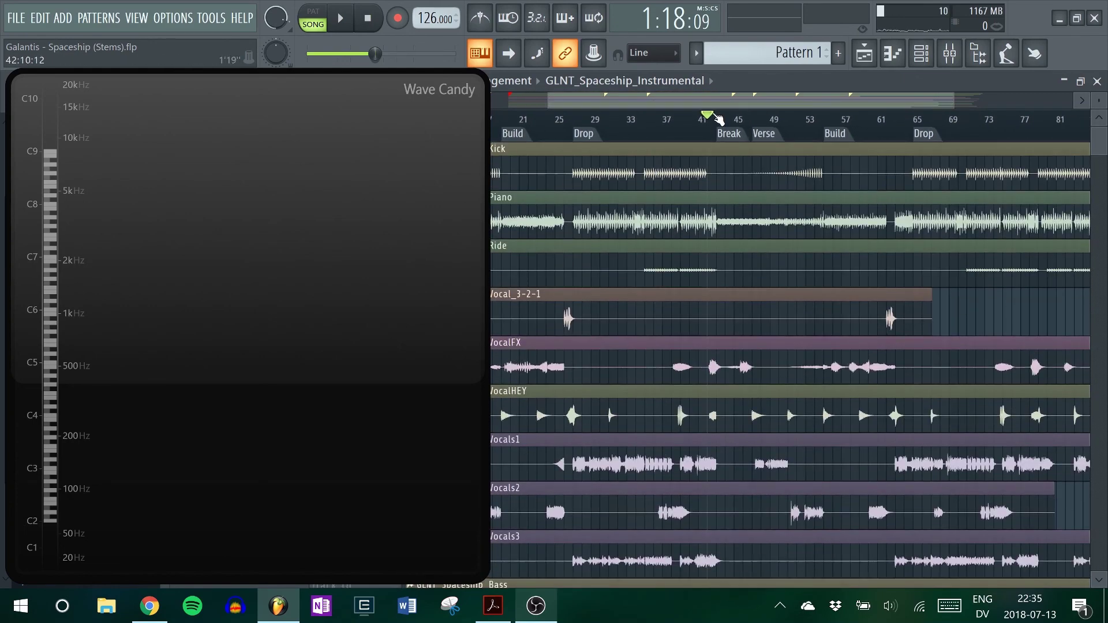